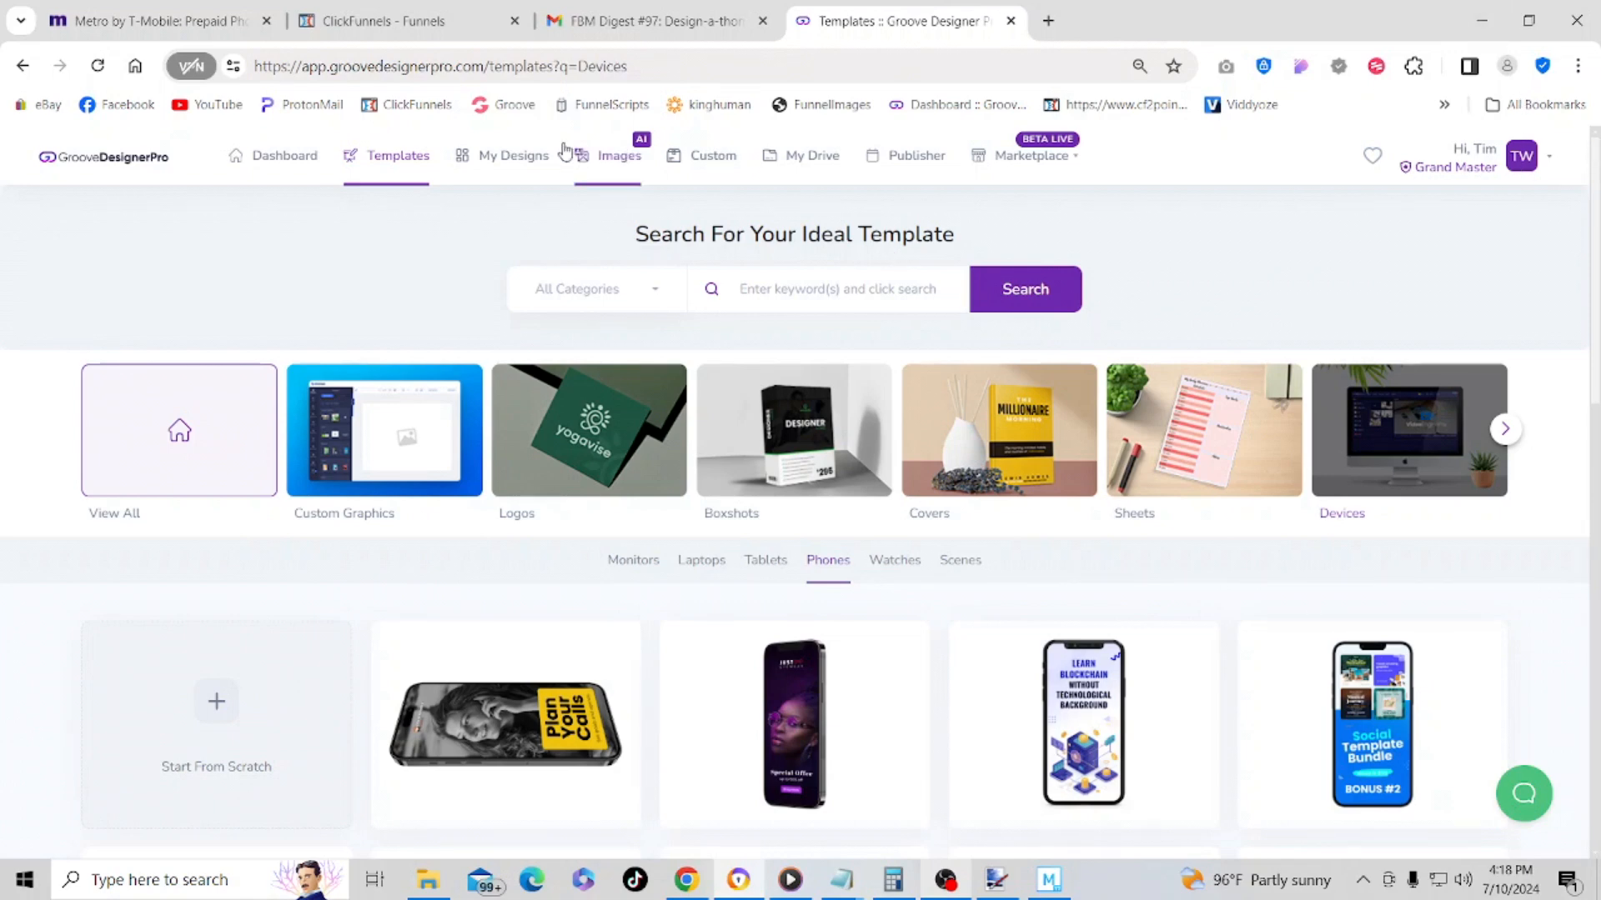
- Review the saved phone mockups Phone Trio 1 and Phone Trio 2 among your own designs
click(508, 160)
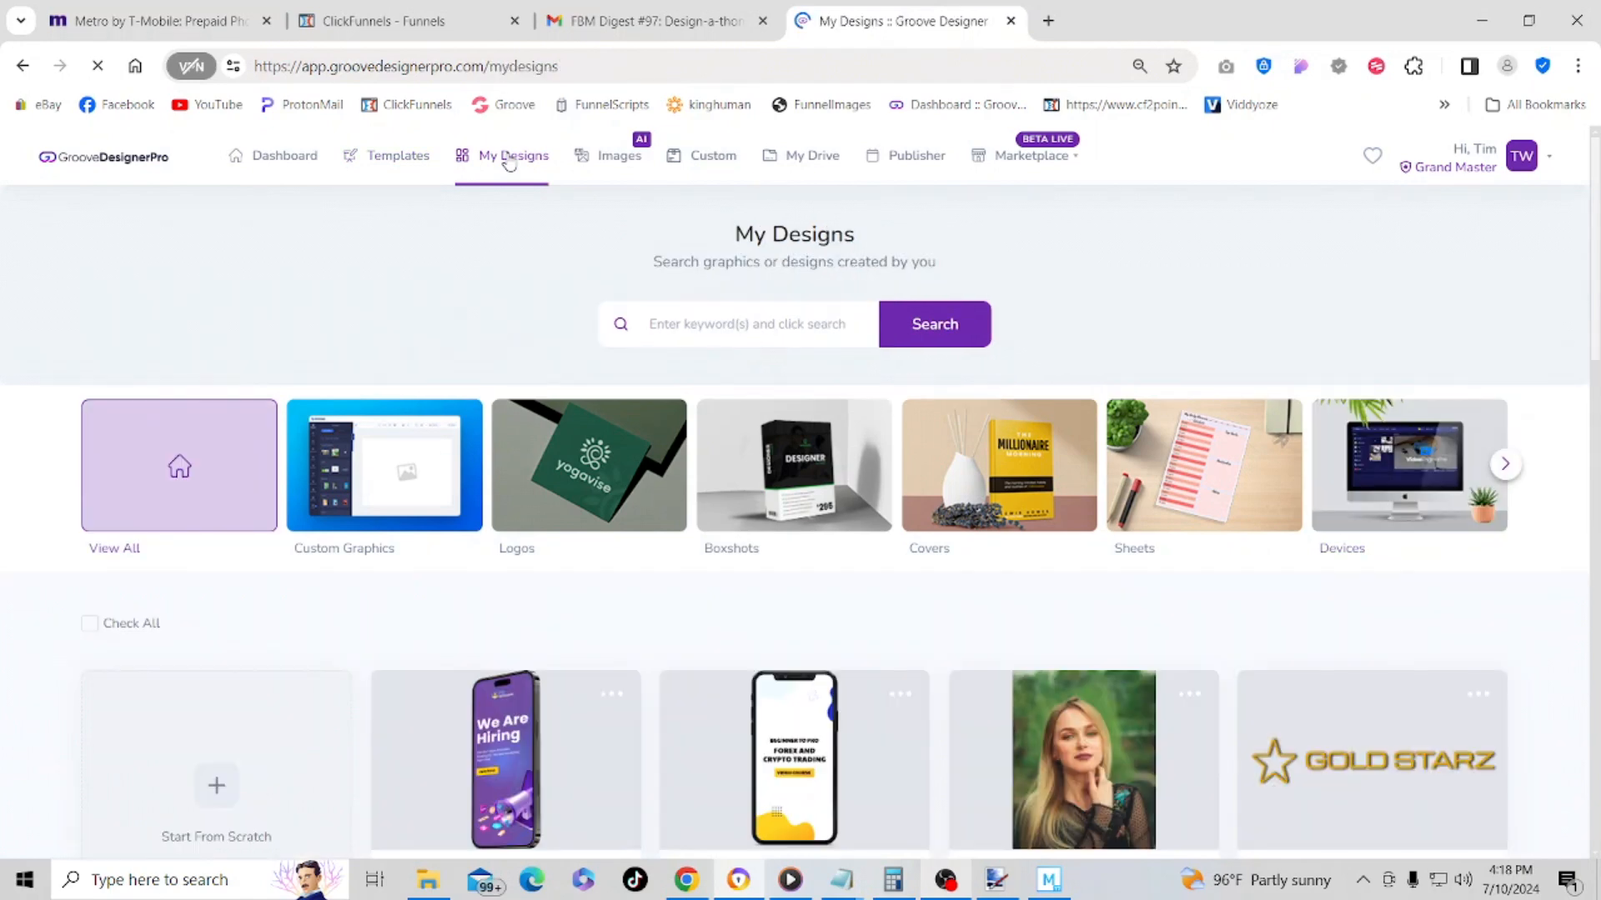
scroll(790, 461, down, 3)
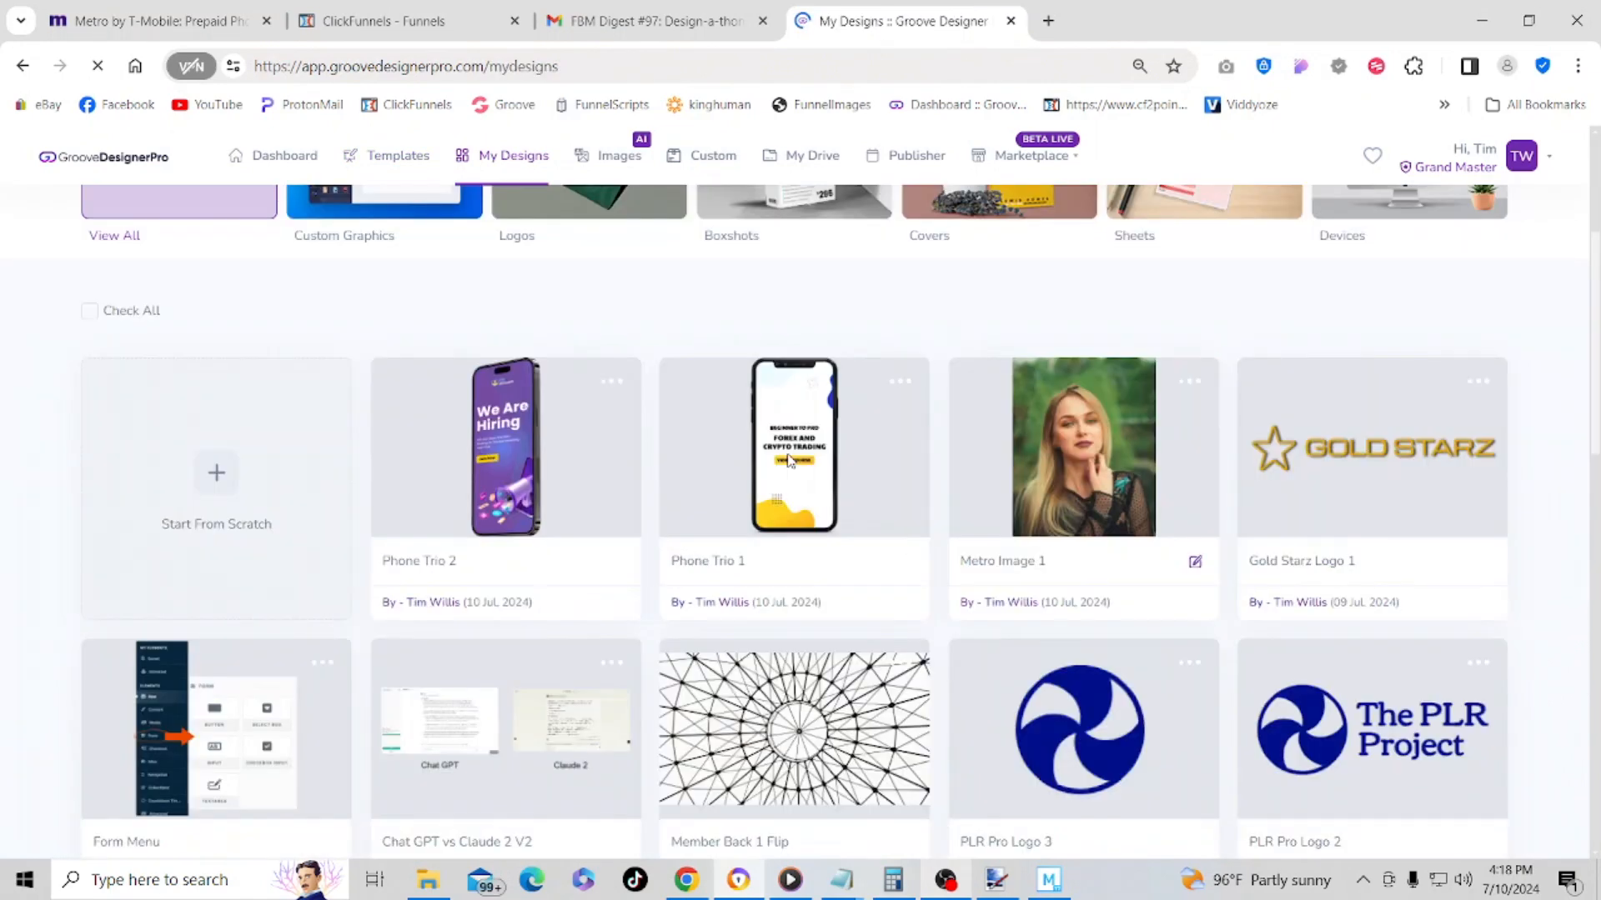
mouse_move(493, 446)
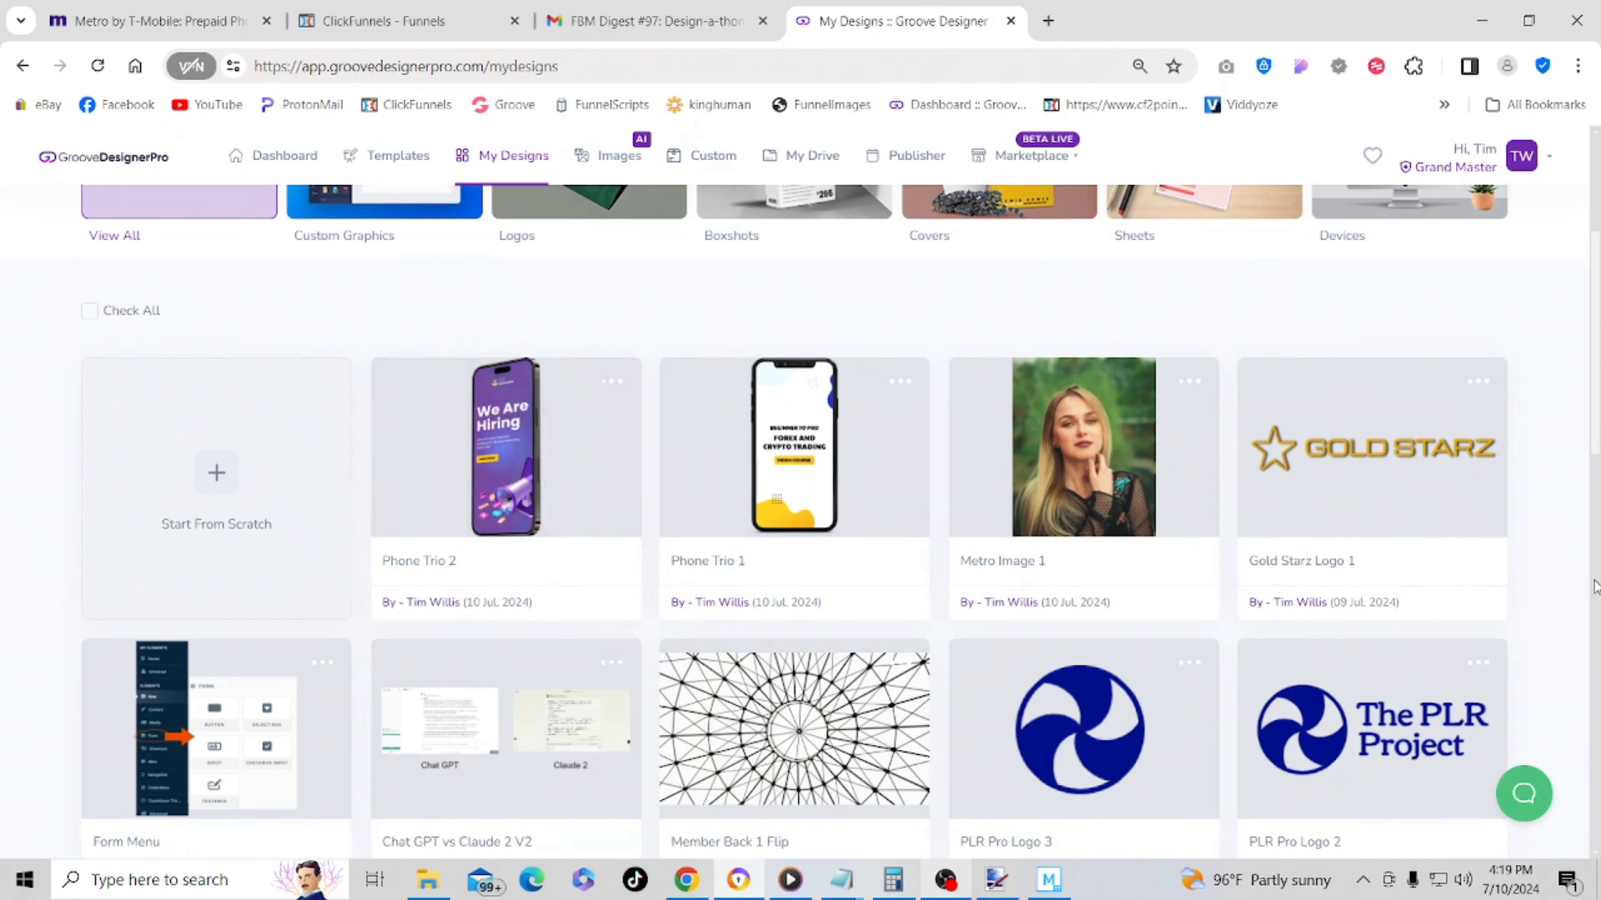
scroll(1340, 508, up, 4)
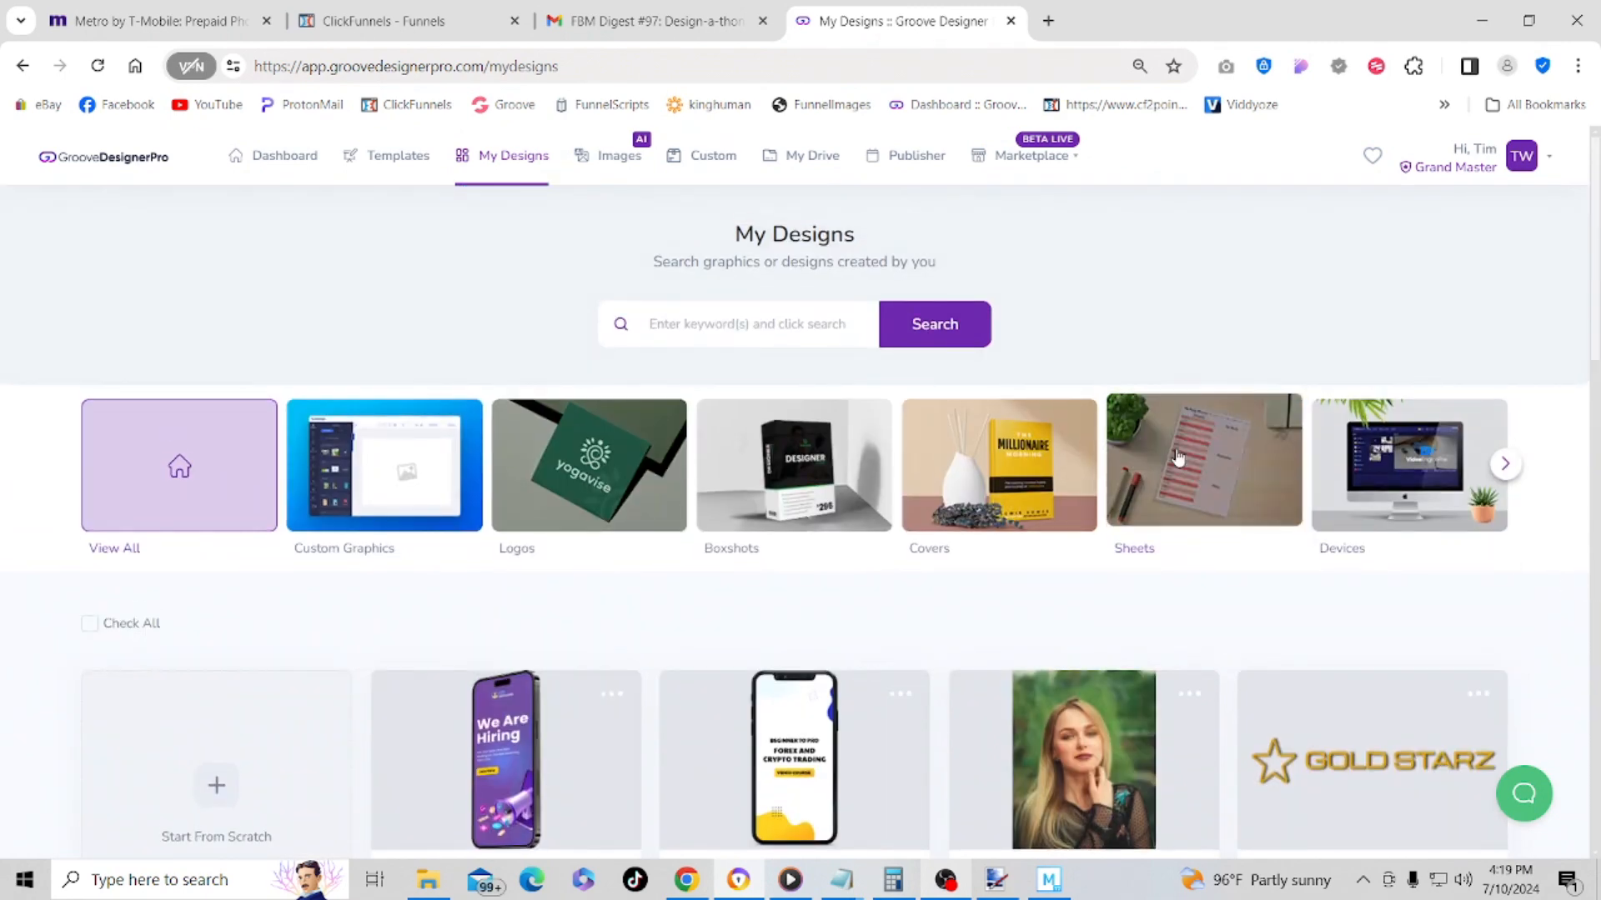
- Filter the template library to the Phones group of the Devices category
click(368, 162)
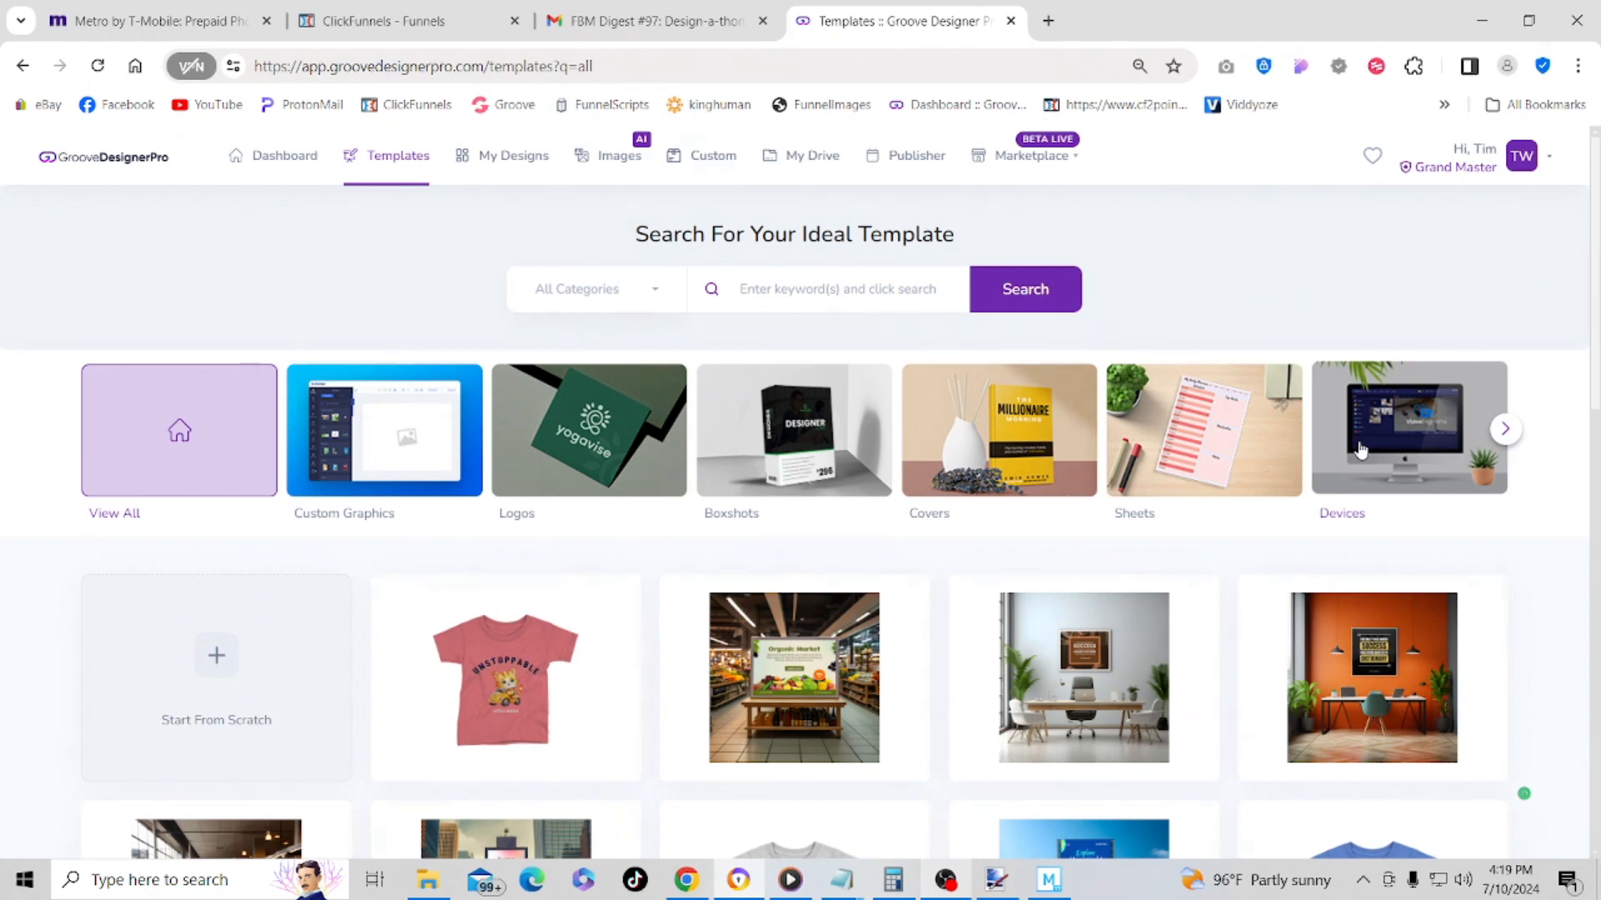
click(1360, 450)
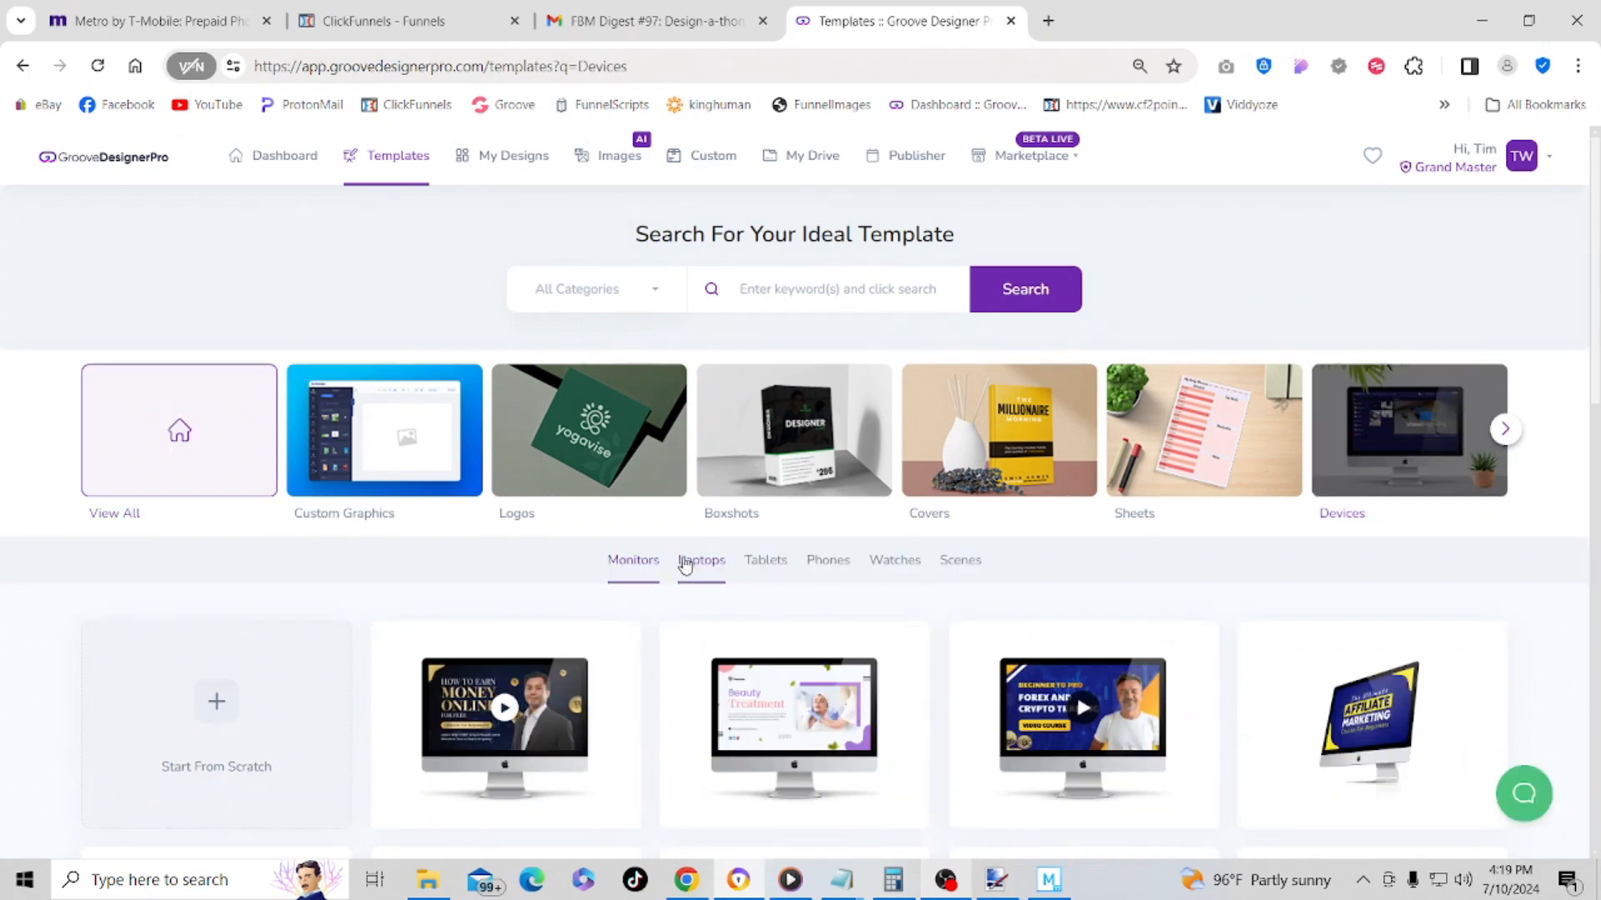
click(834, 560)
- Load more phone templates and open the angled black phone with the candle-lit Spiritual Awakening screen for editing
scroll(1384, 335, down, 5)
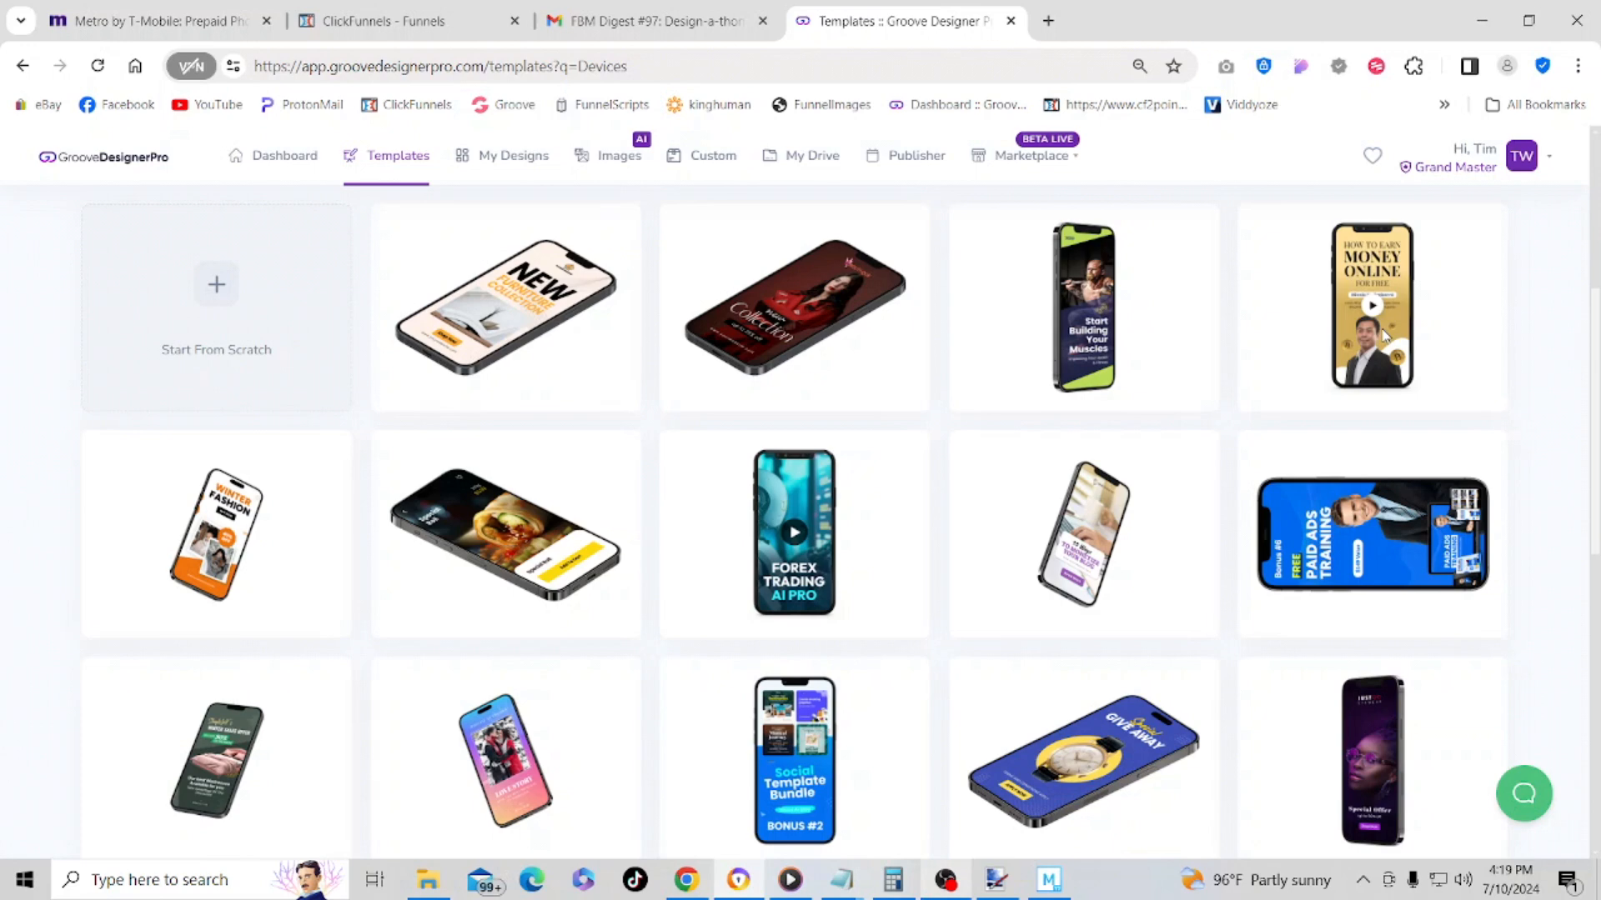
scroll(1512, 498, down, 3)
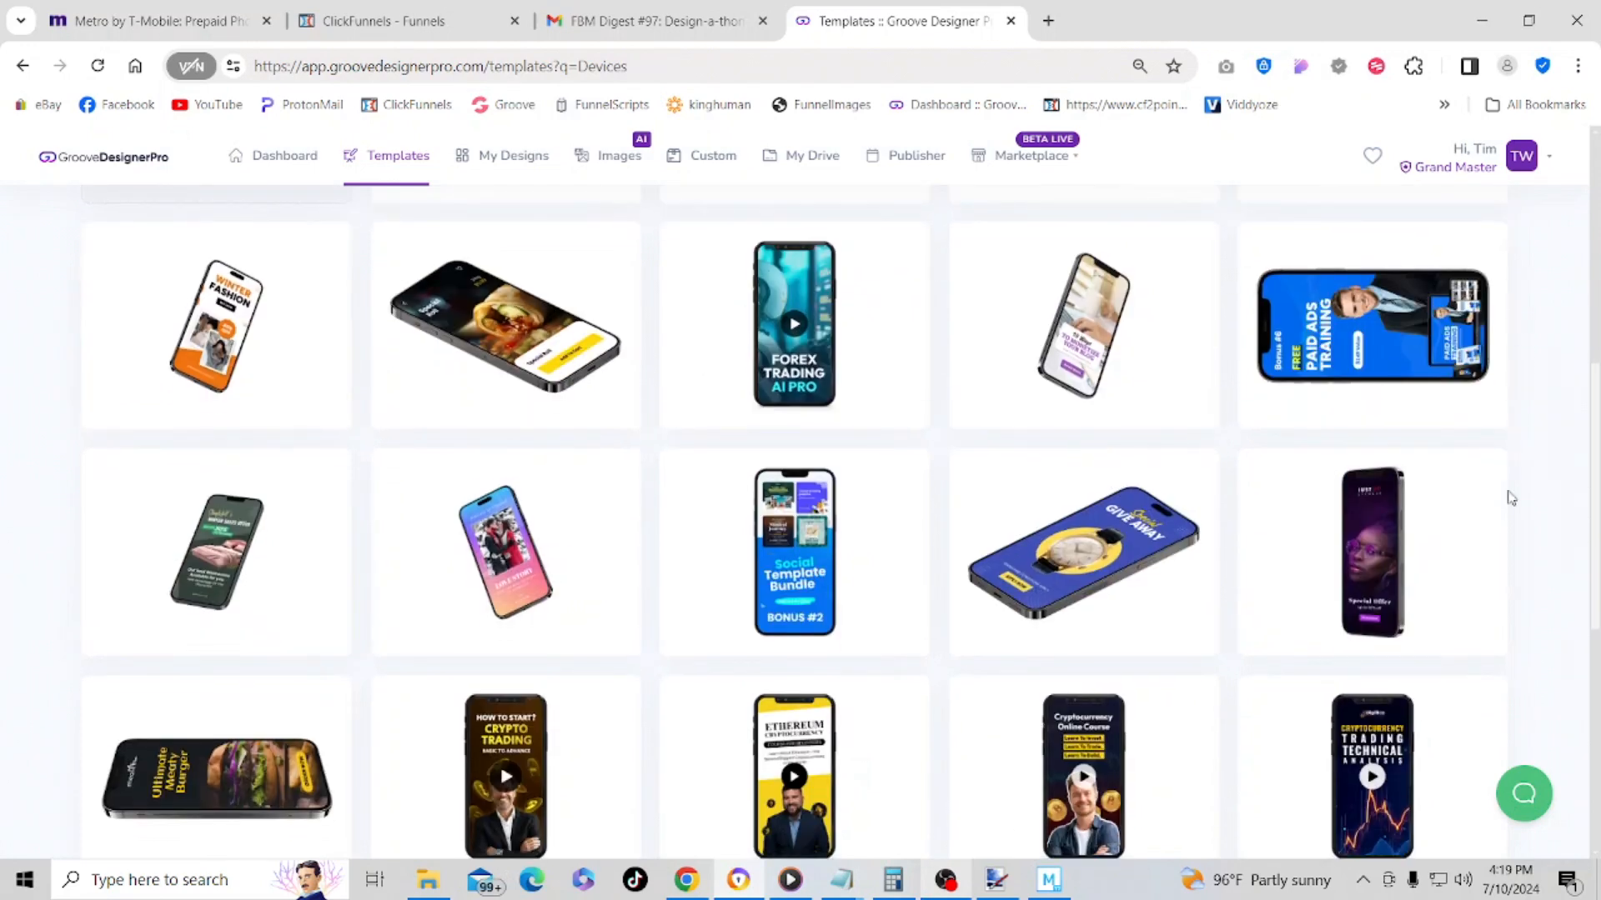
scroll(1511, 498, down, 3)
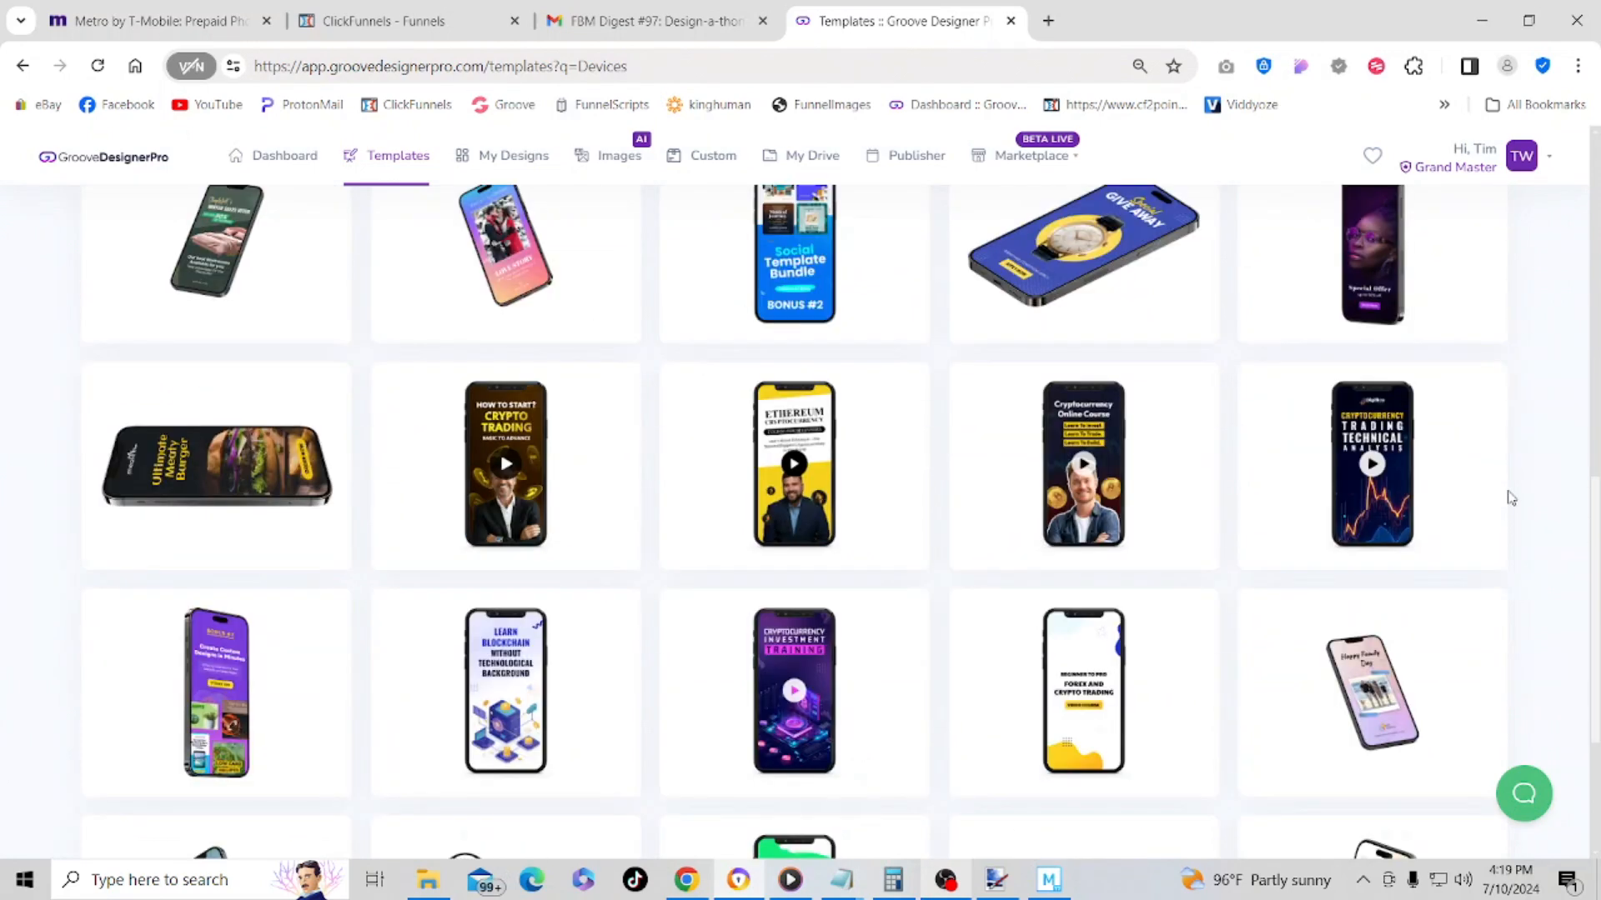
scroll(1512, 499, down, 3)
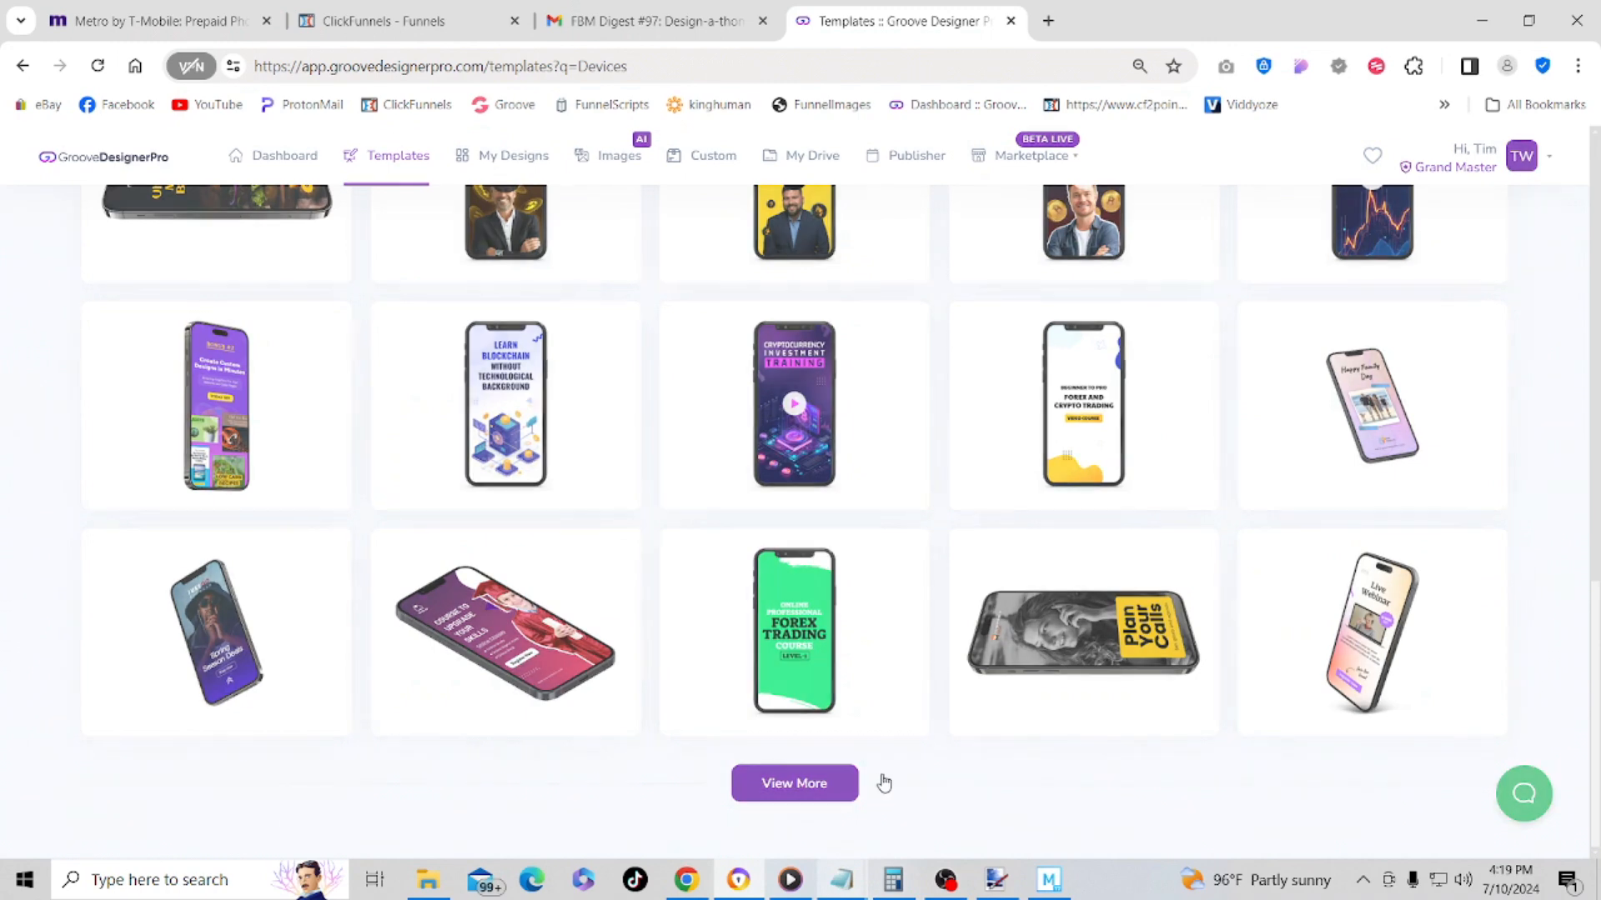
click(883, 784)
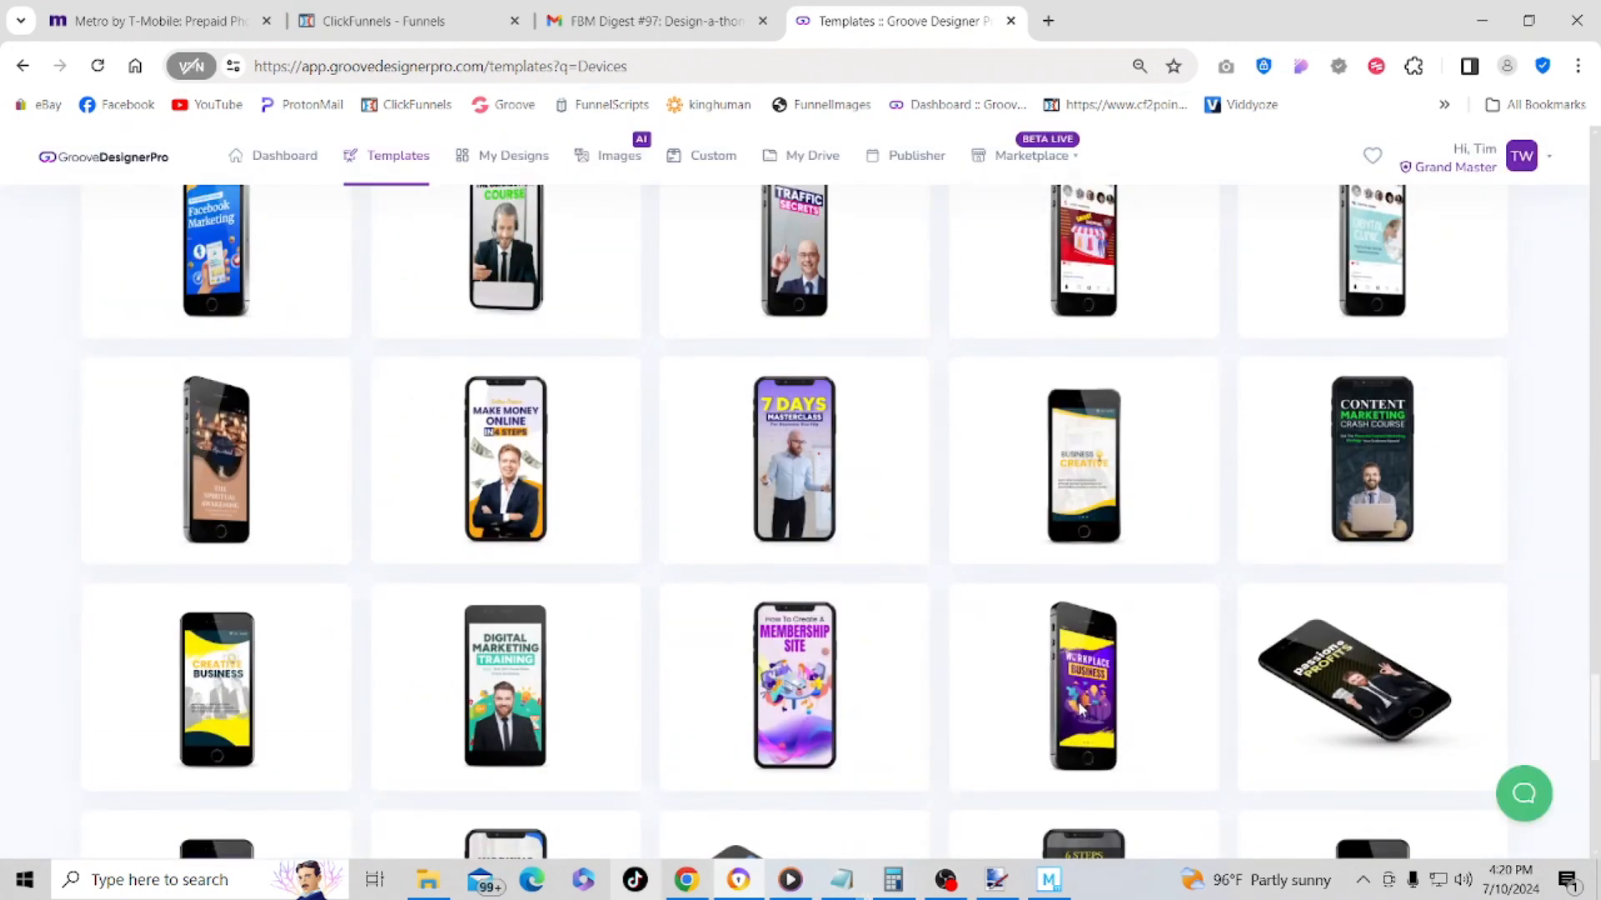
mouse_move(233, 496)
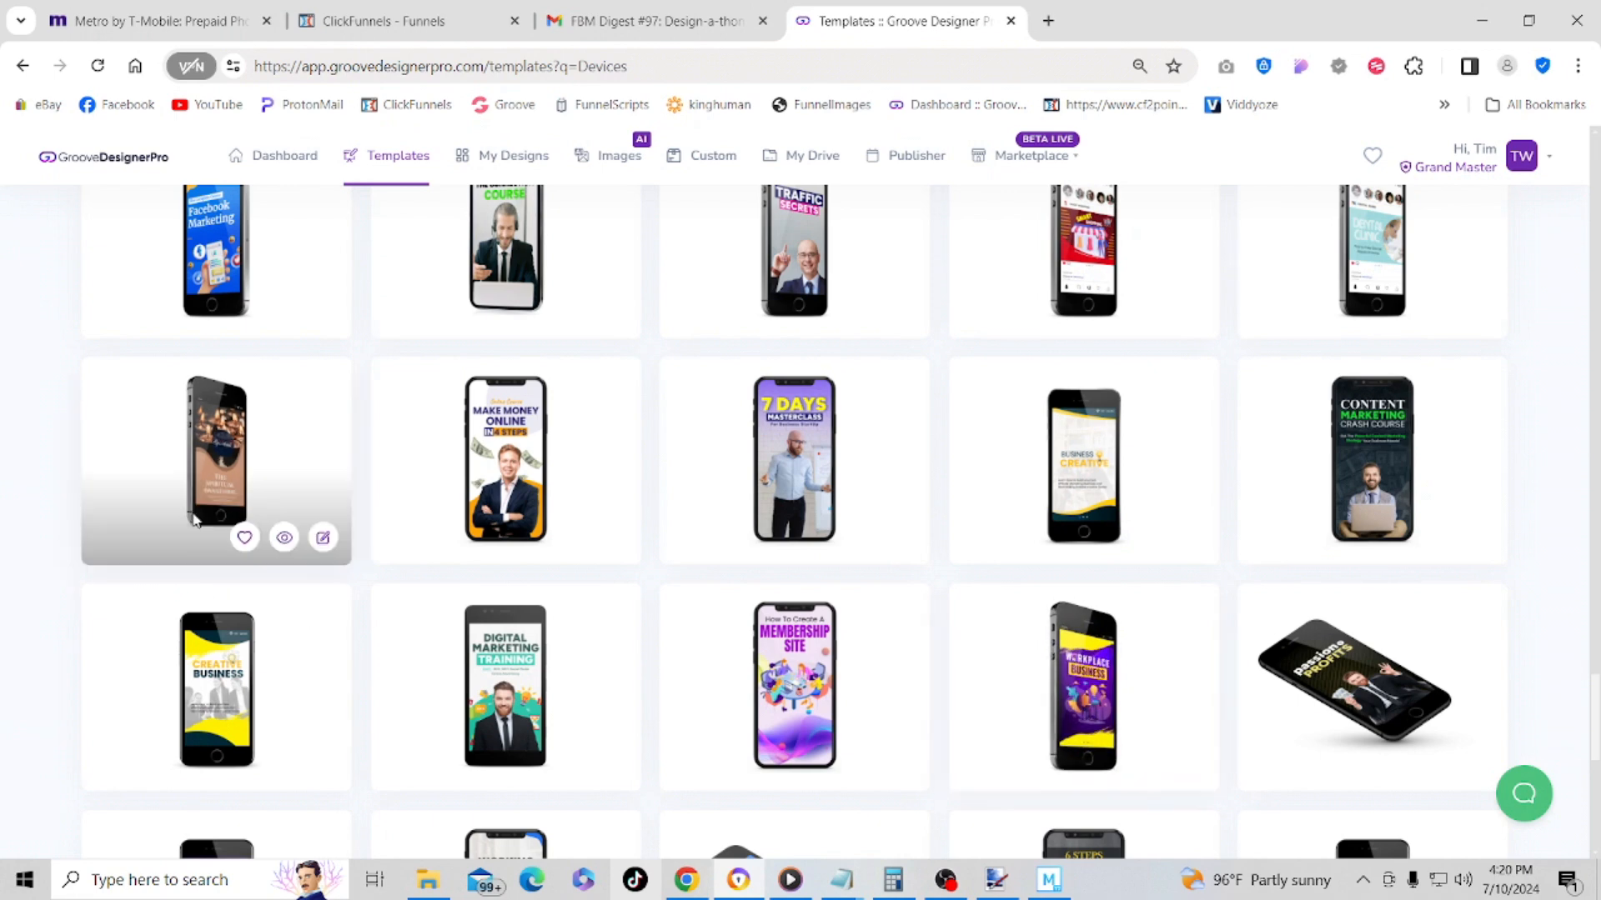
click(323, 539)
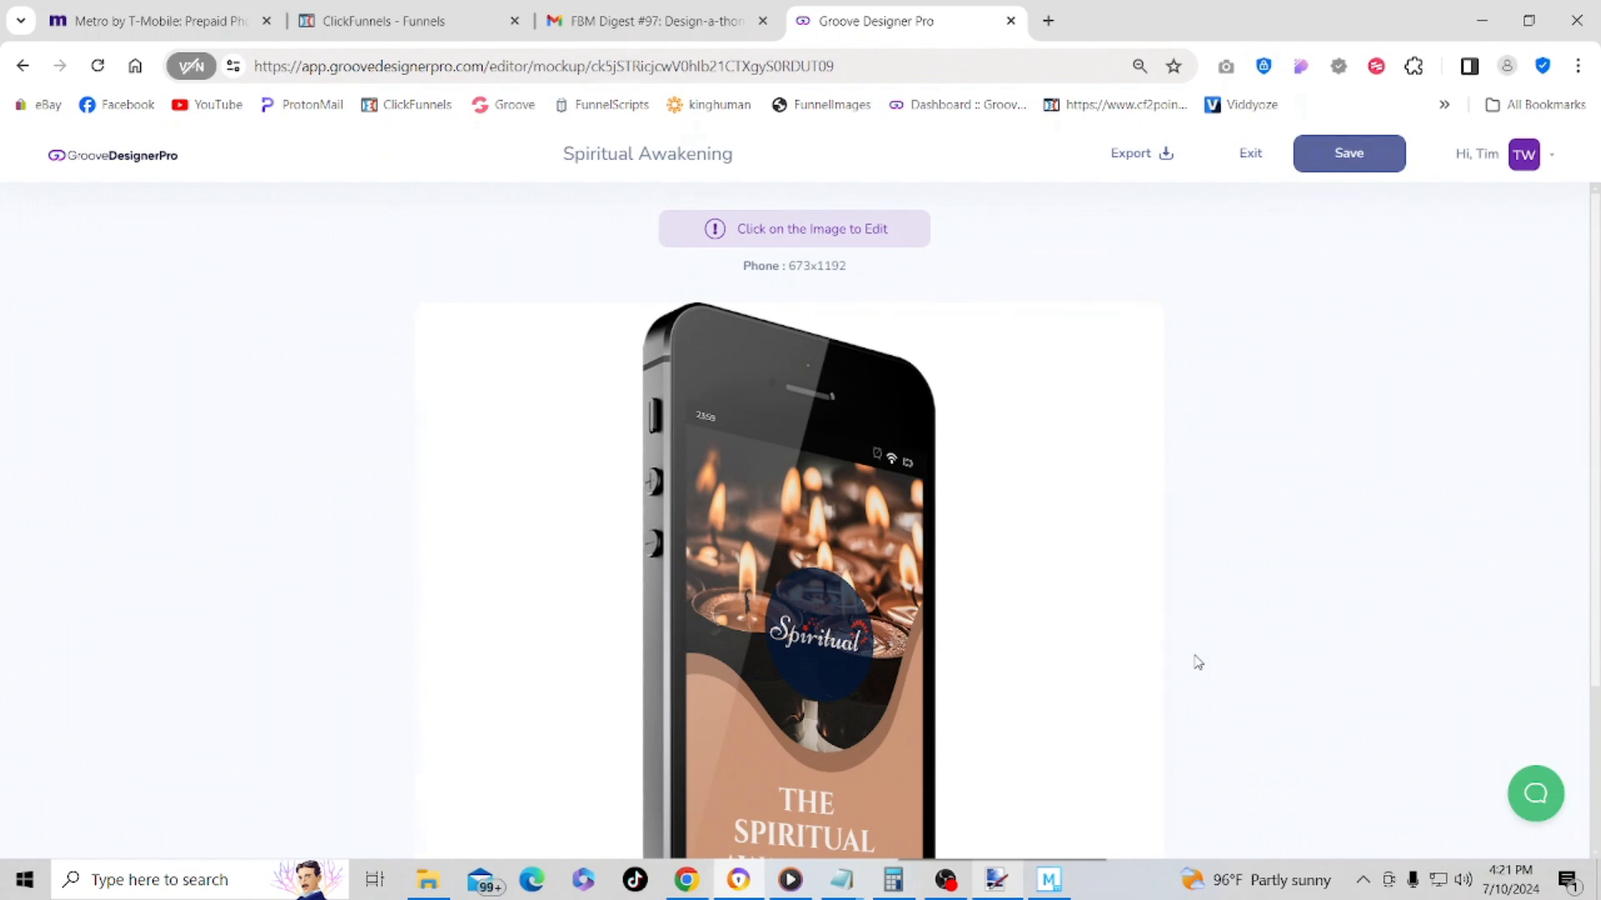
- Rename the phone mockup as Phone Trio 3, save it and exit to your designs
click(751, 156)
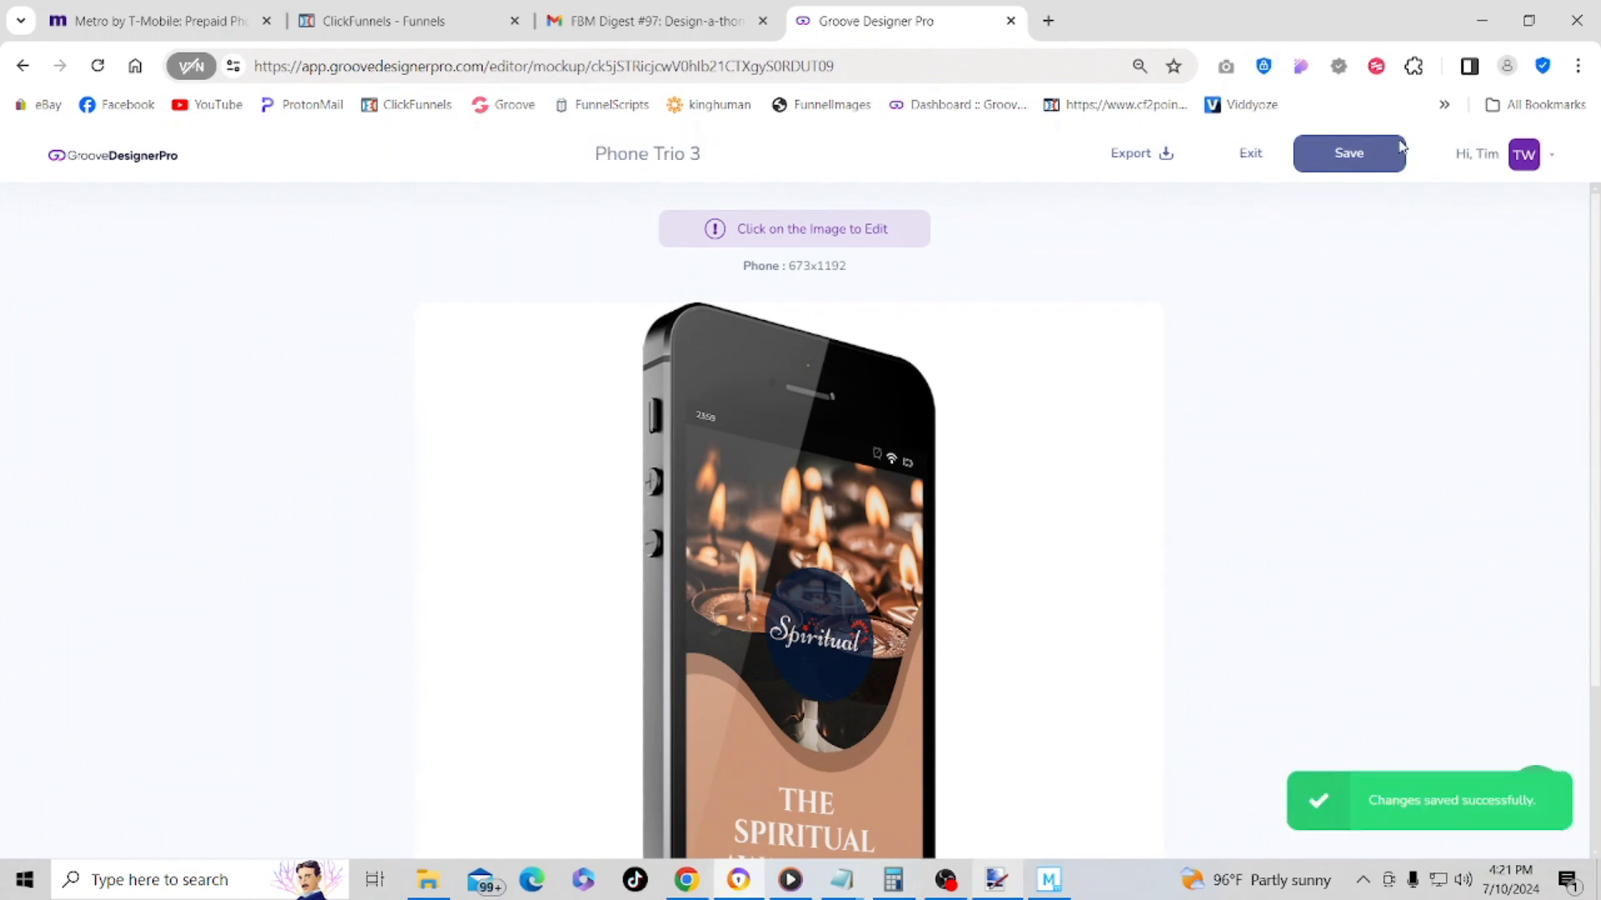
click(1349, 154)
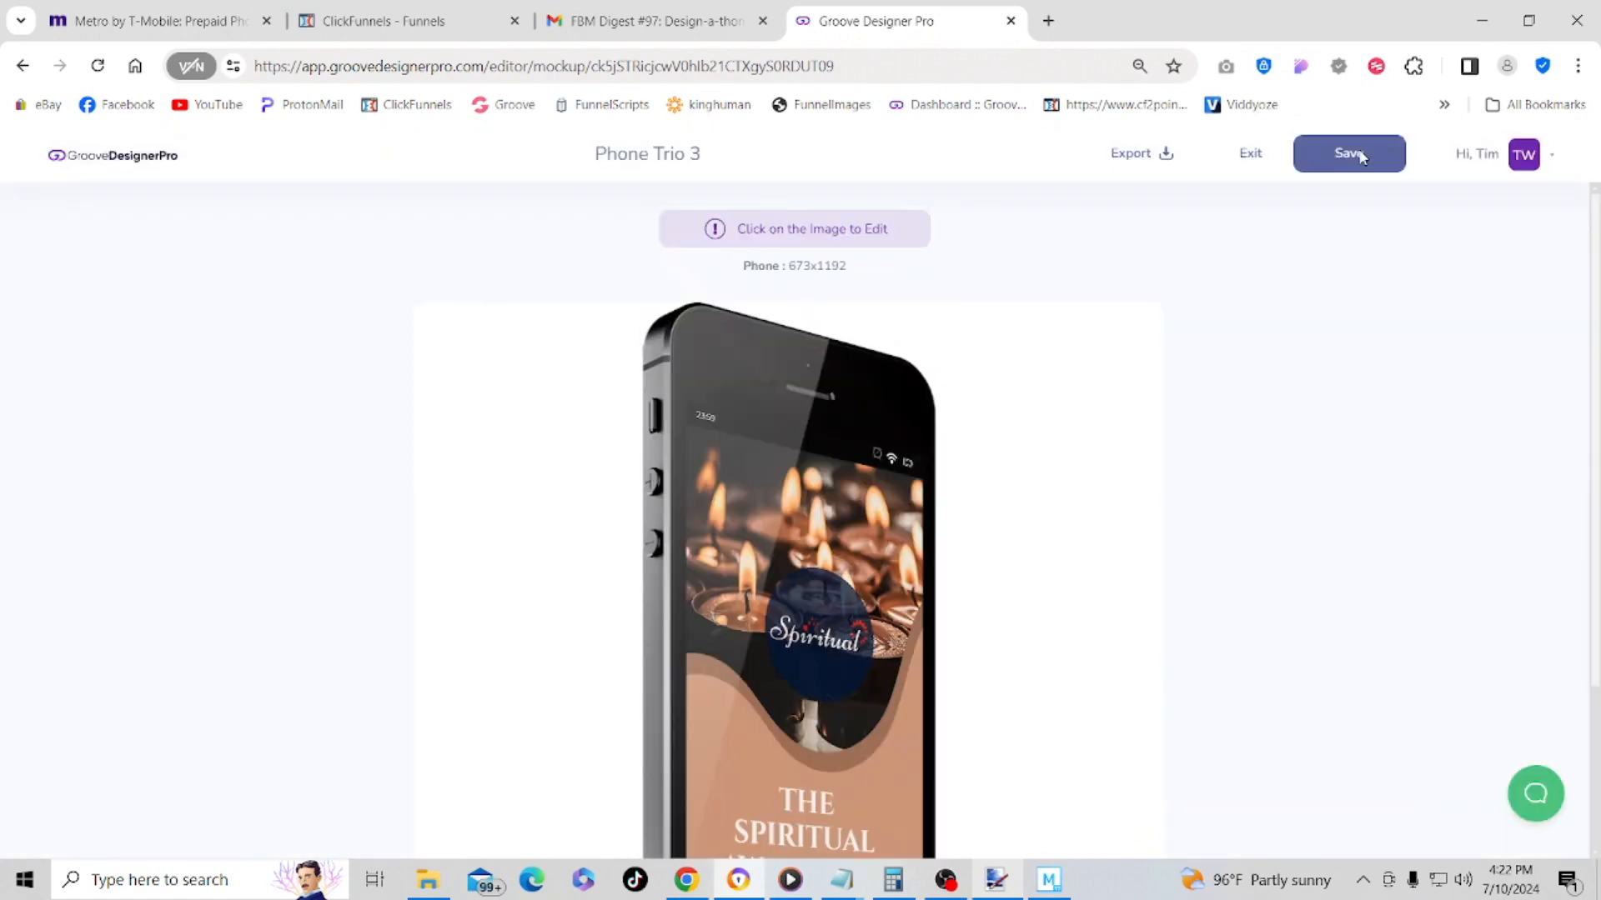
click(1248, 159)
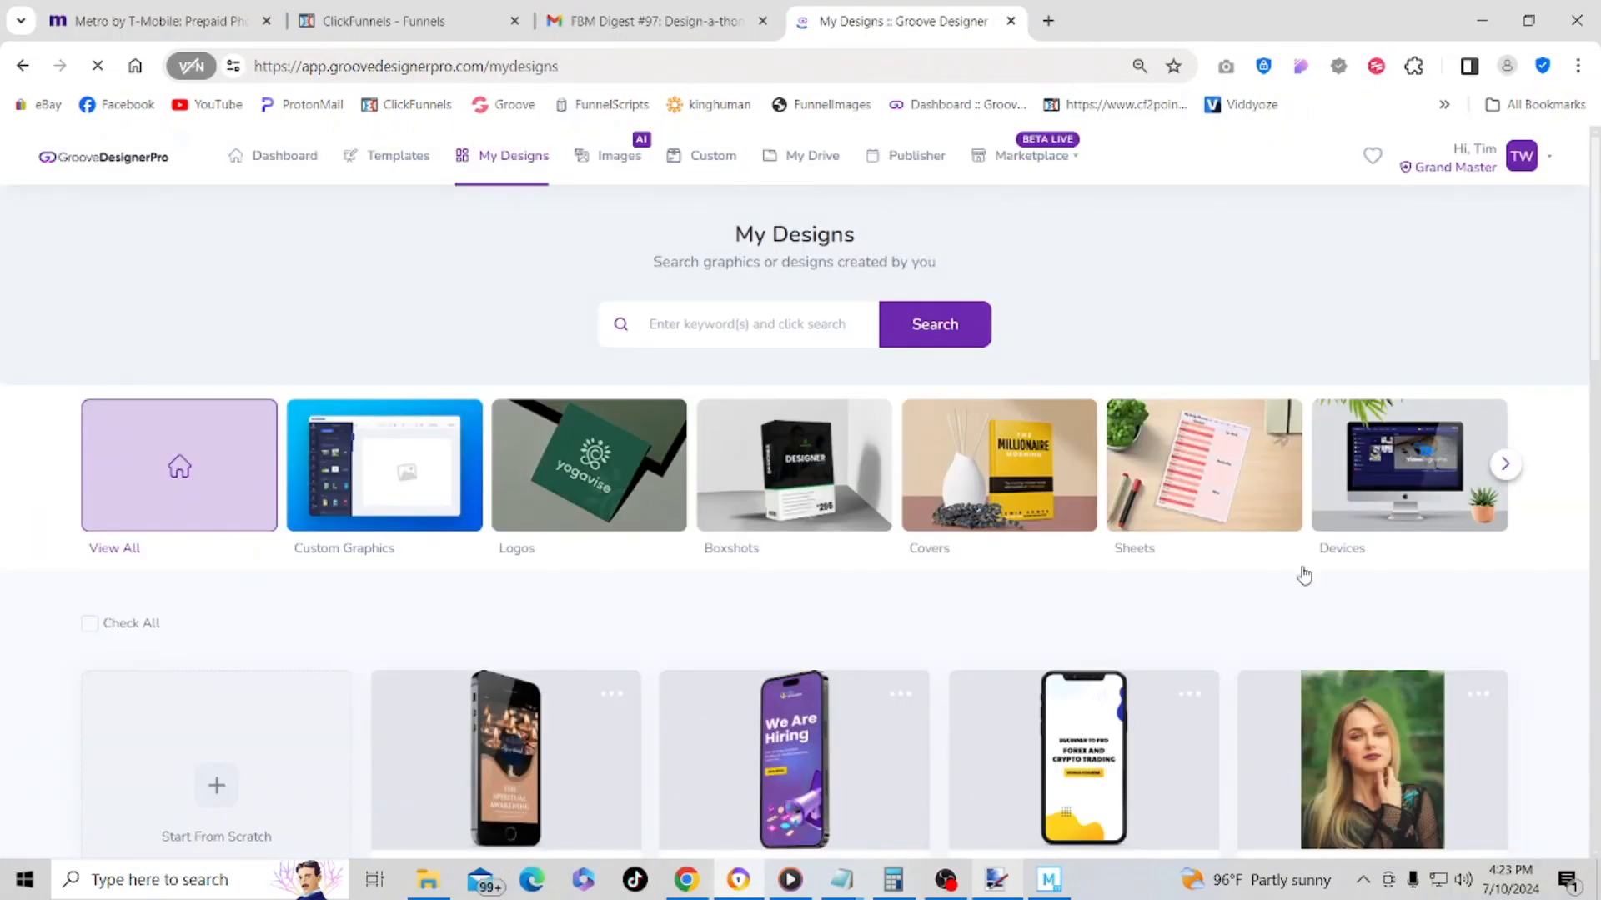
- Create a new design from scratch on a blank canvas 800 px wide and 600 px high
click(1503, 465)
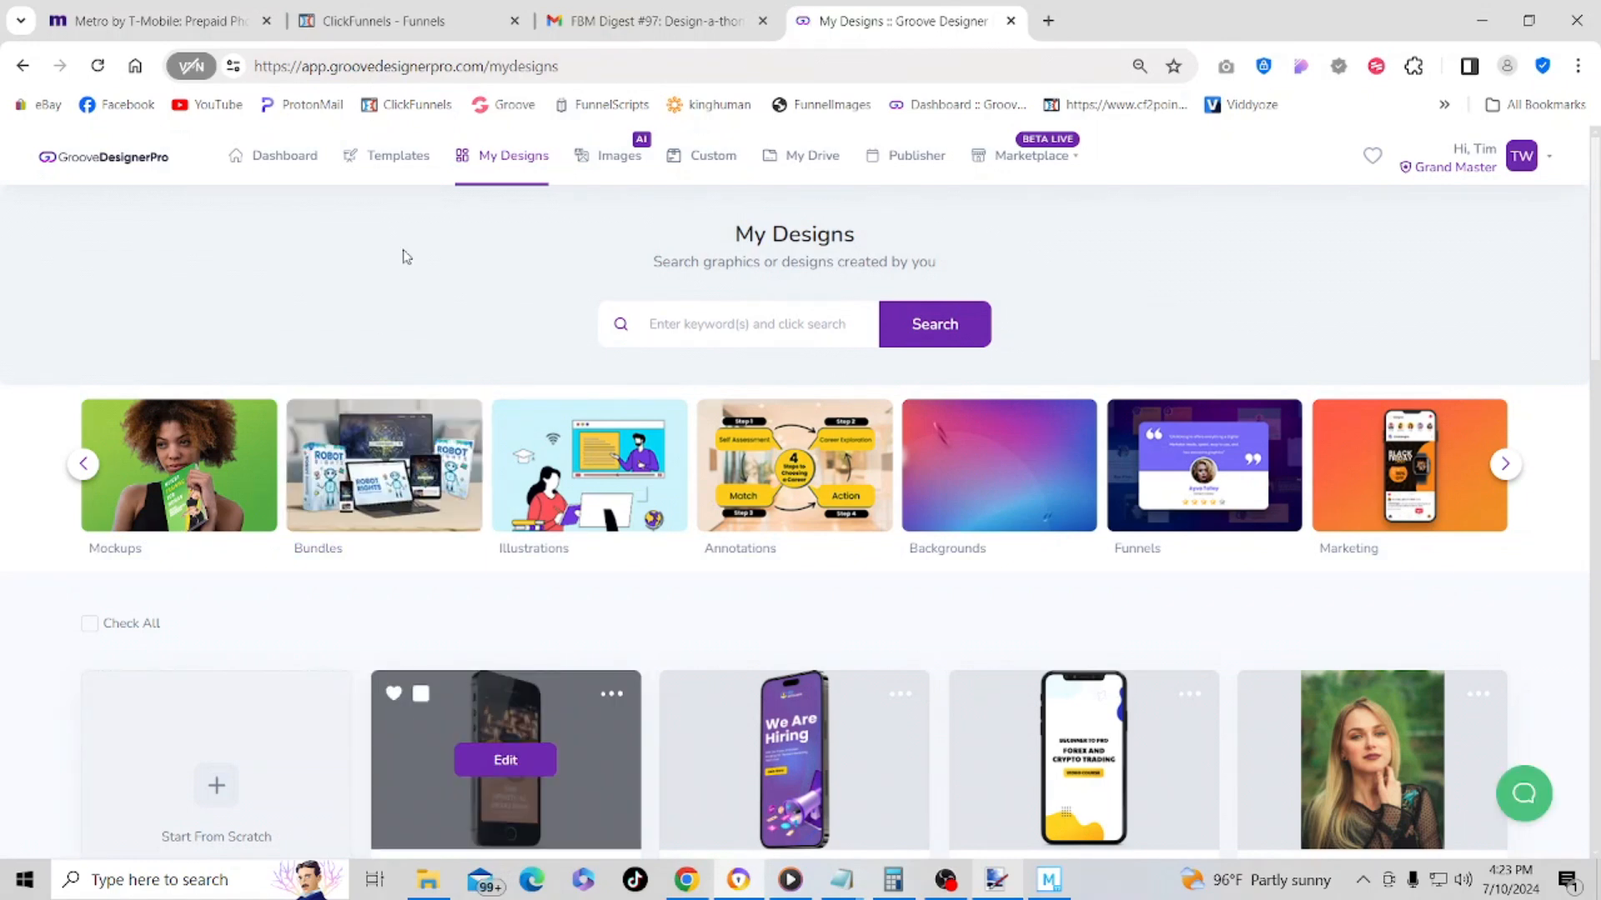
click(213, 784)
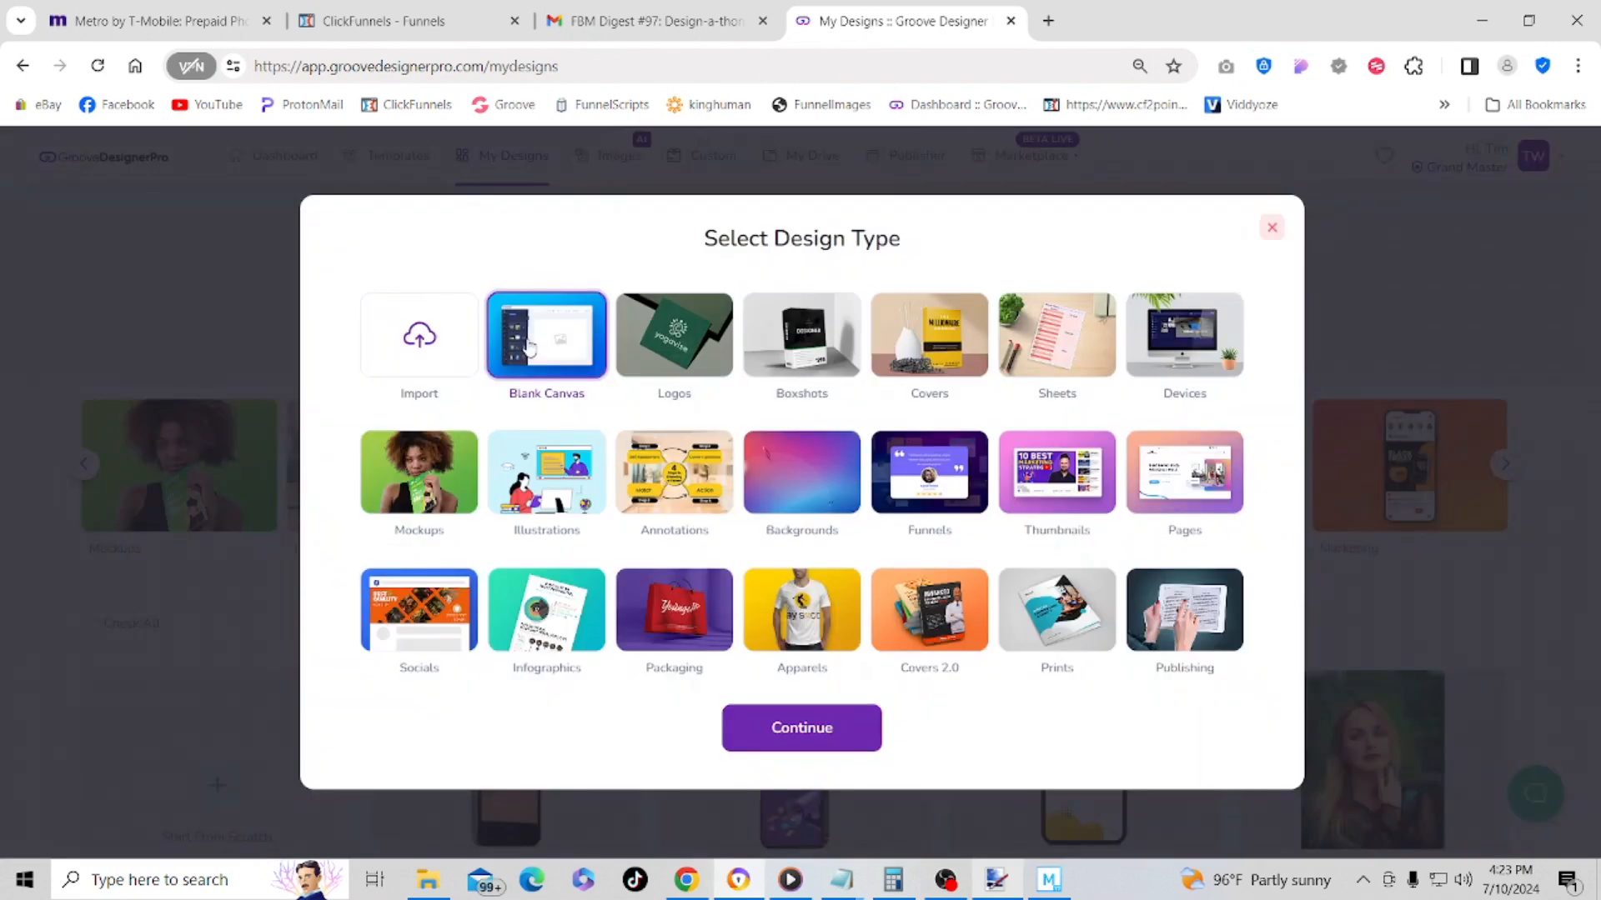
click(812, 738)
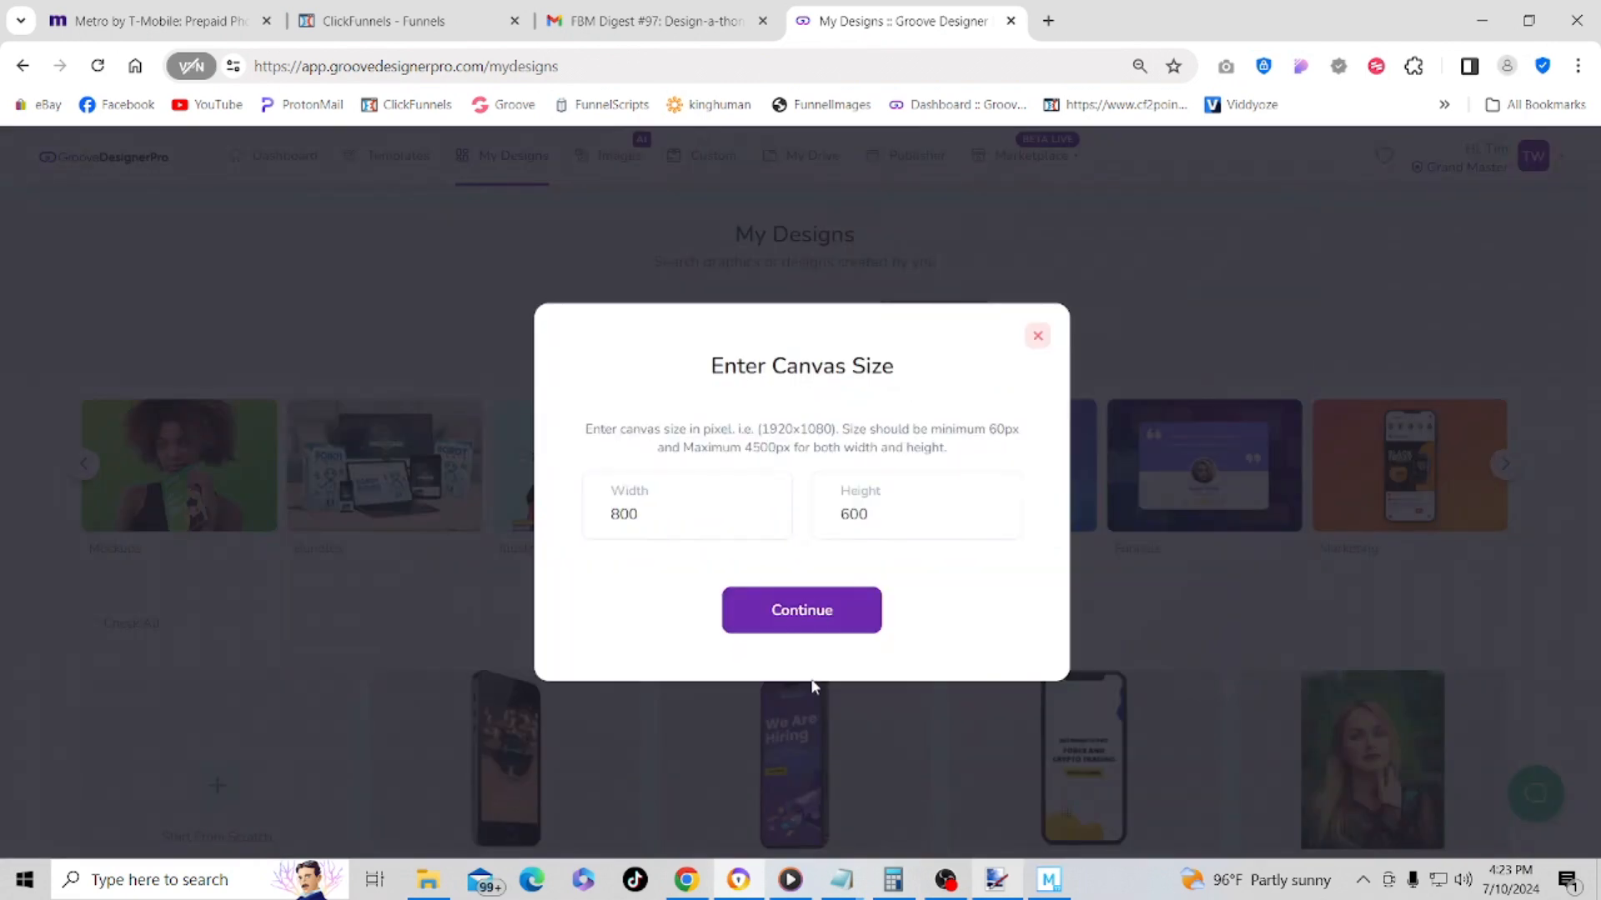
click(812, 611)
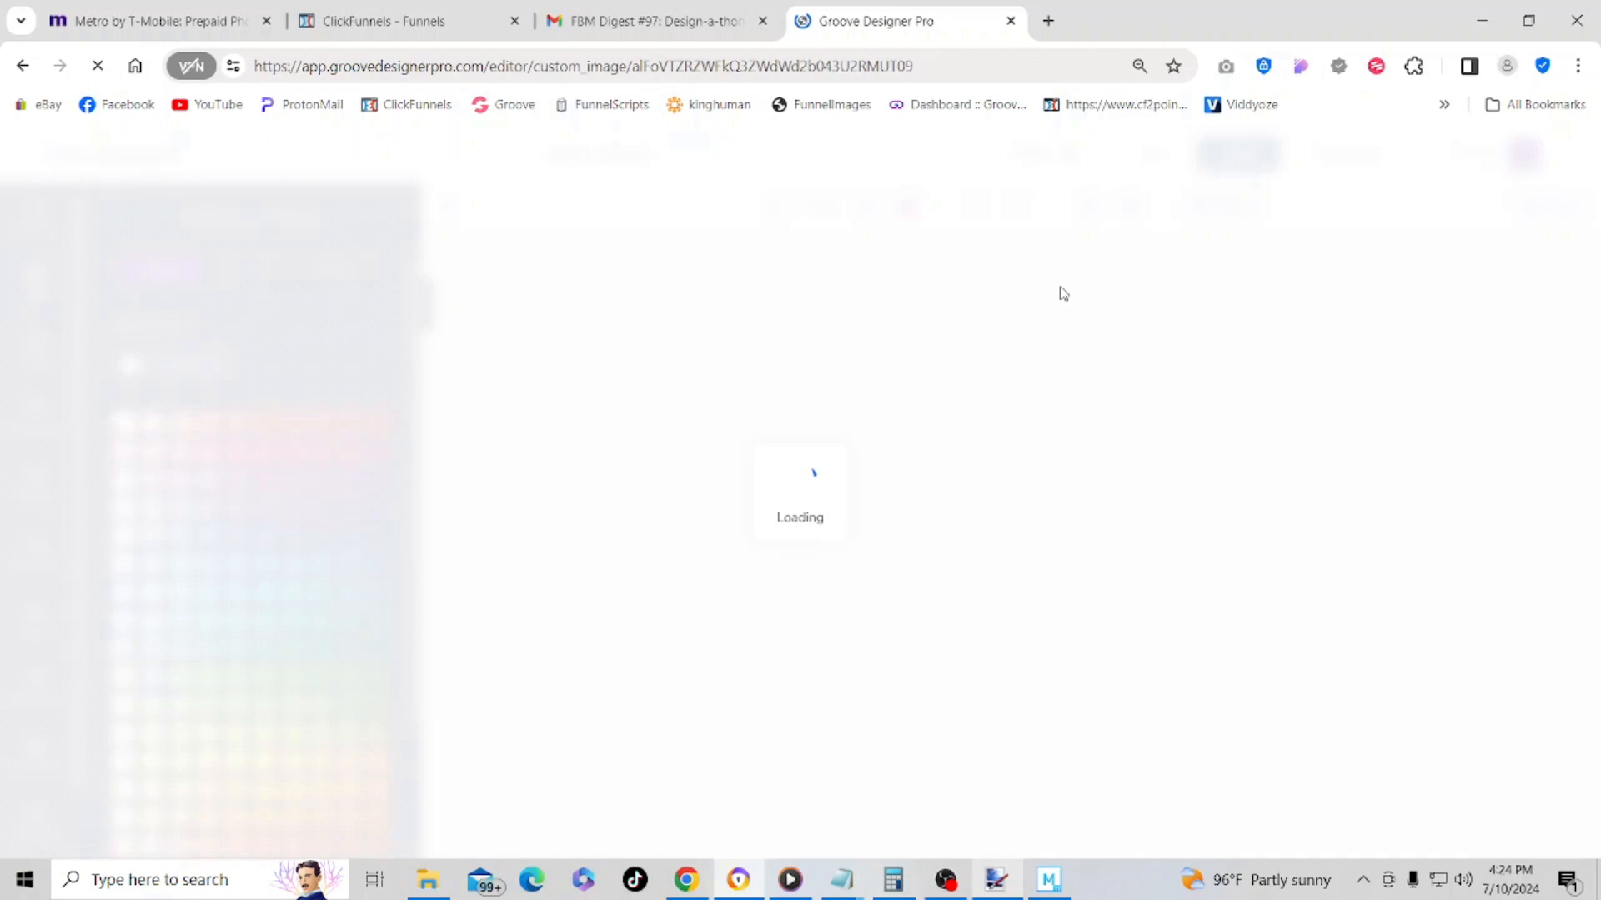
- Insert the saved white Forex and Crypto Trading phone from your Devices designs onto the blank canvas
click(146, 23)
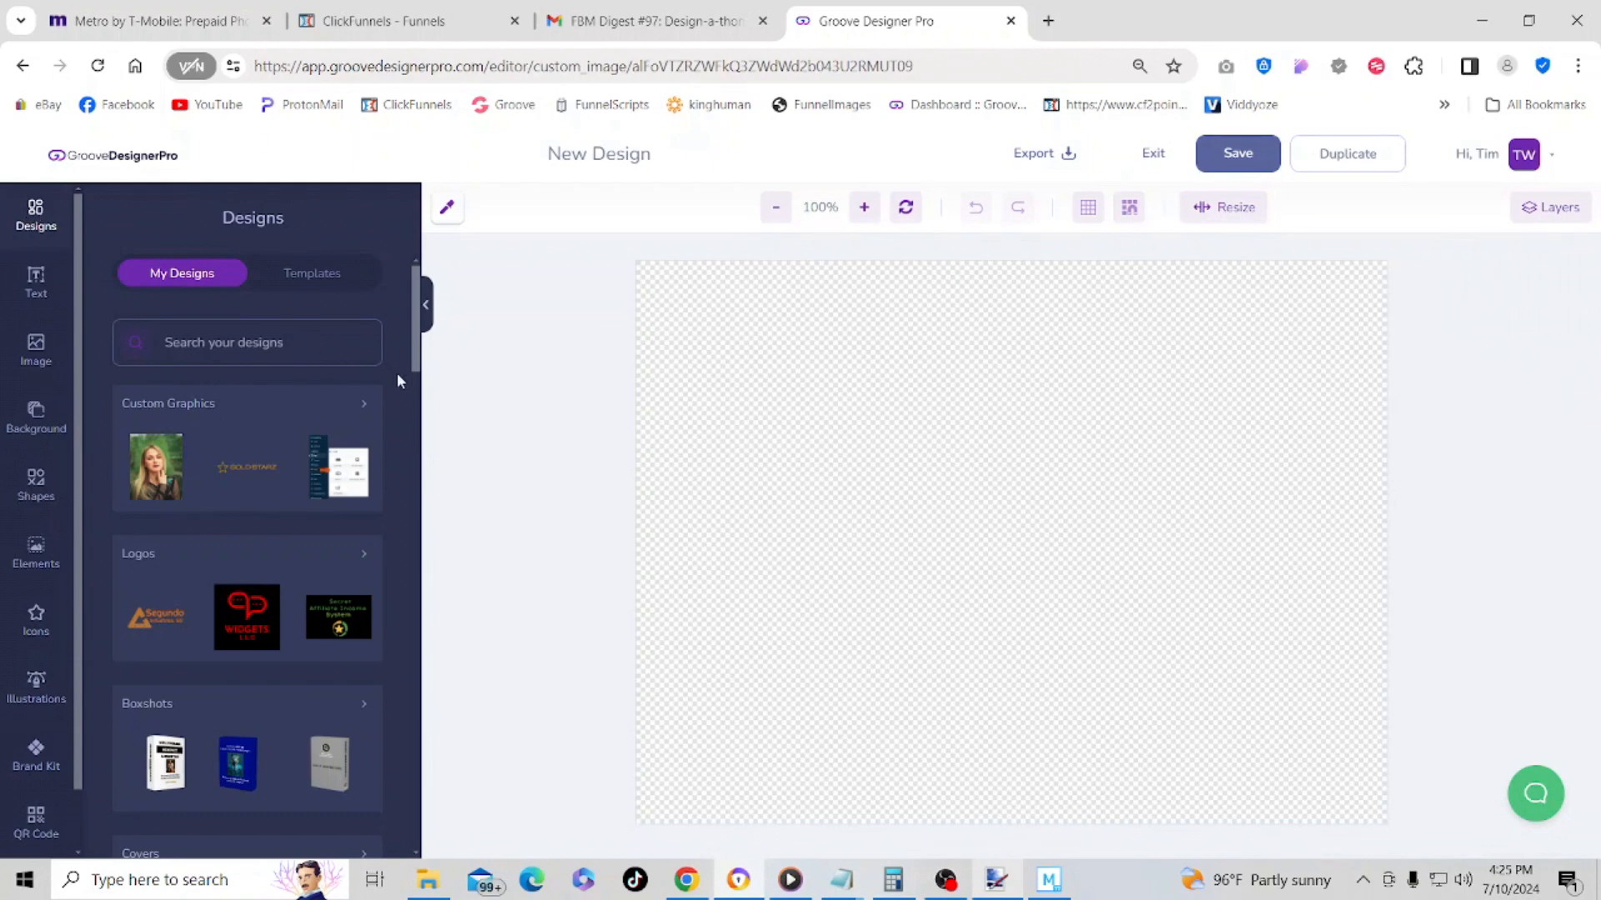
scroll(421, 359, down, 4)
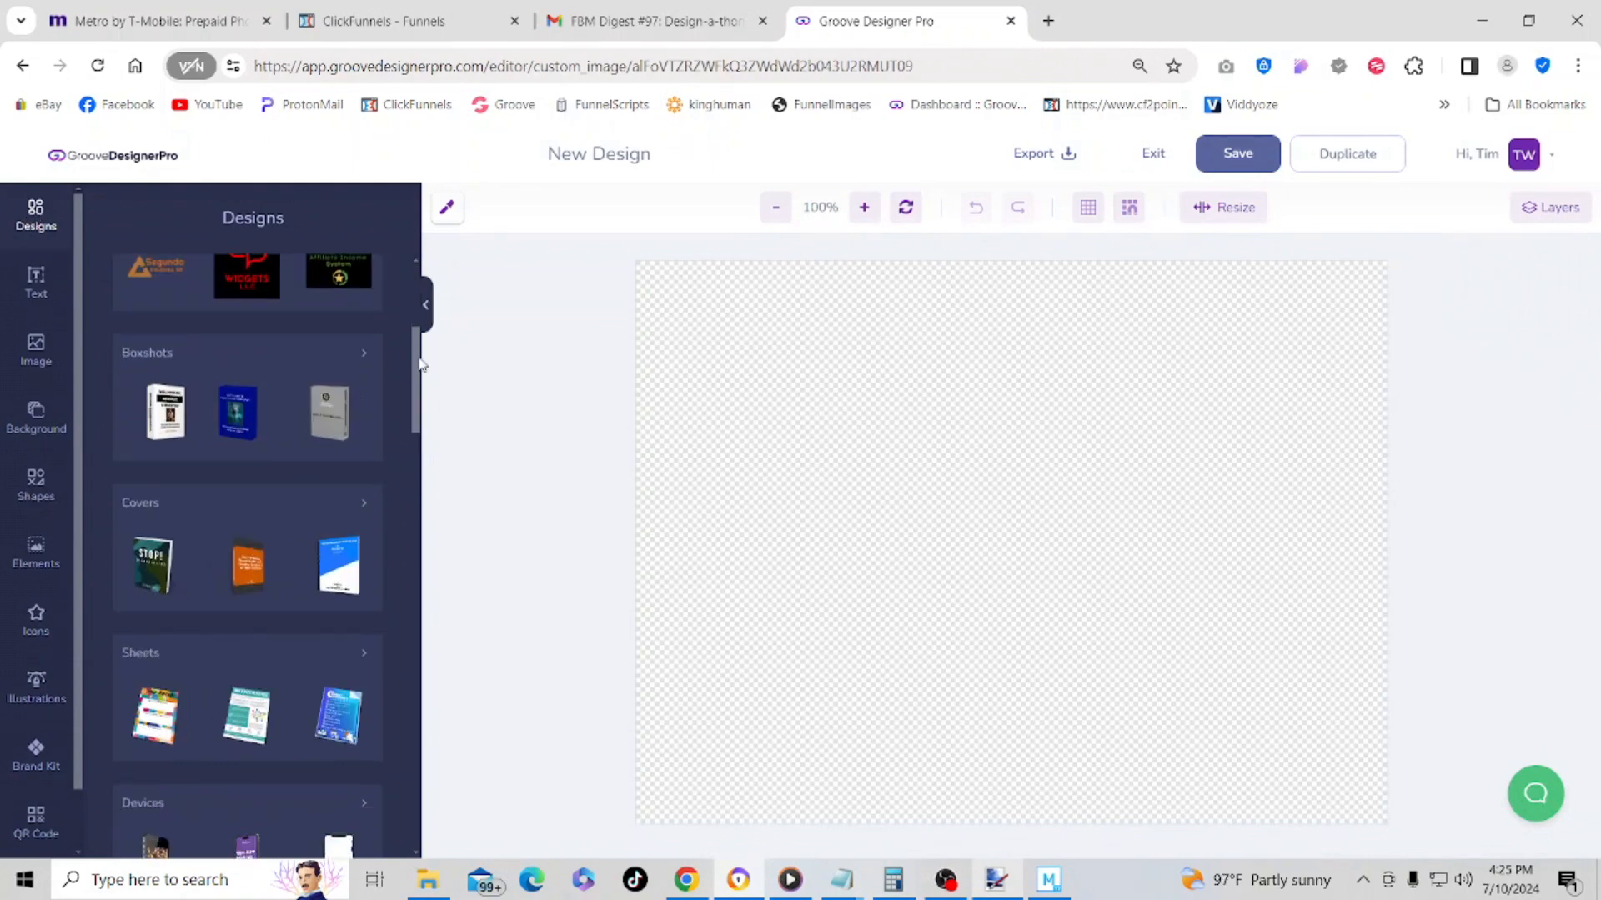
drag(421, 364, 419, 447)
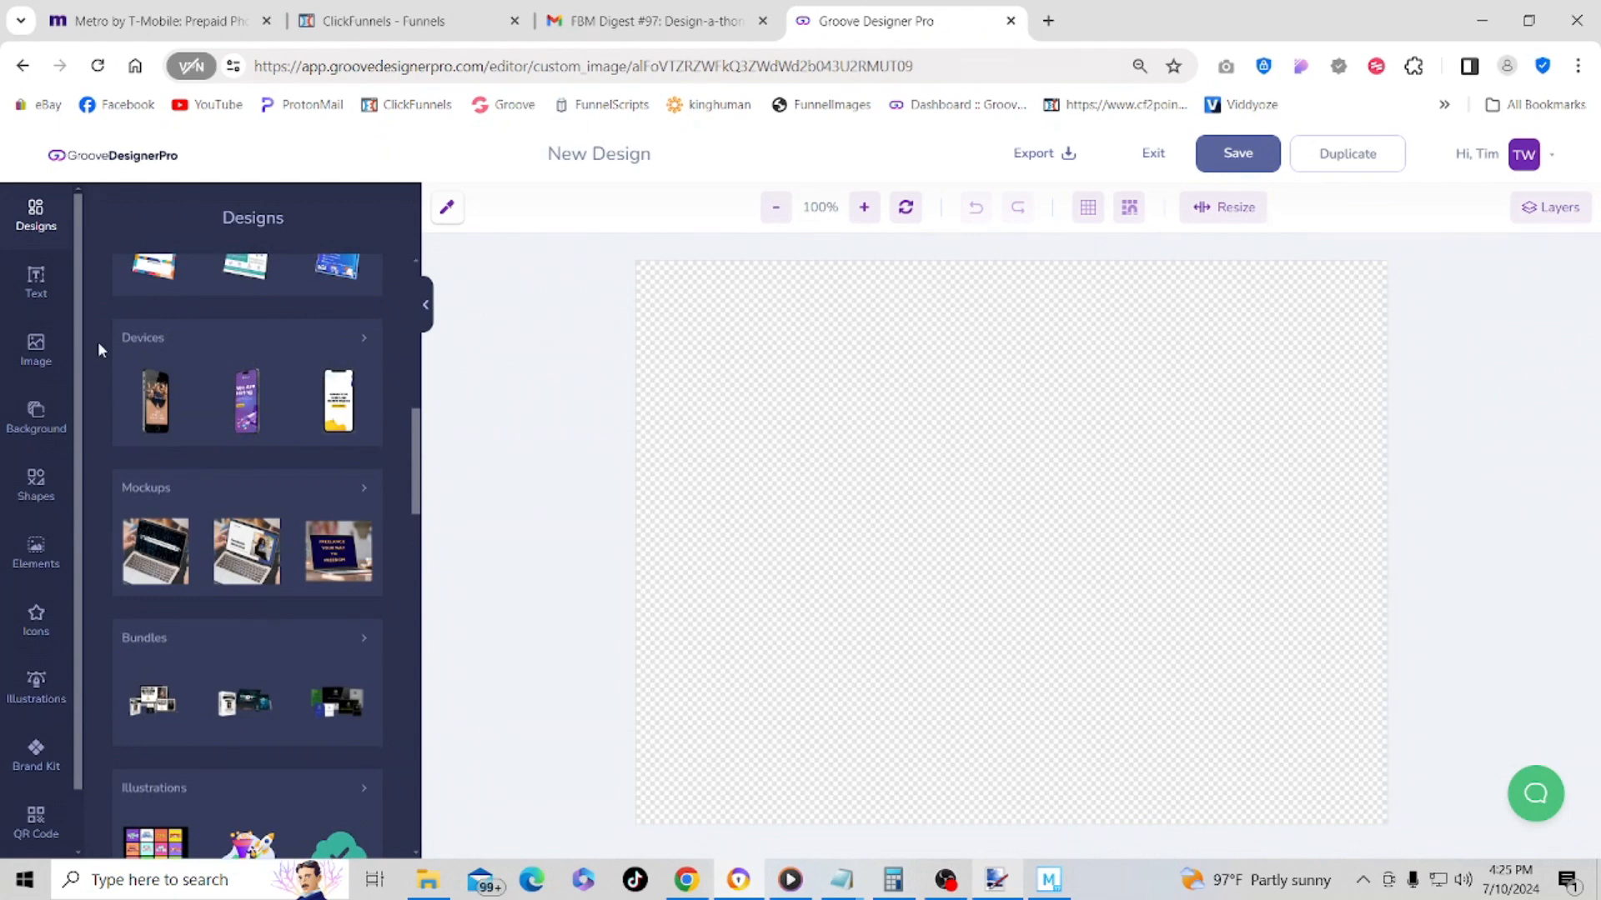
mouse_move(343, 361)
mouse_move(373, 406)
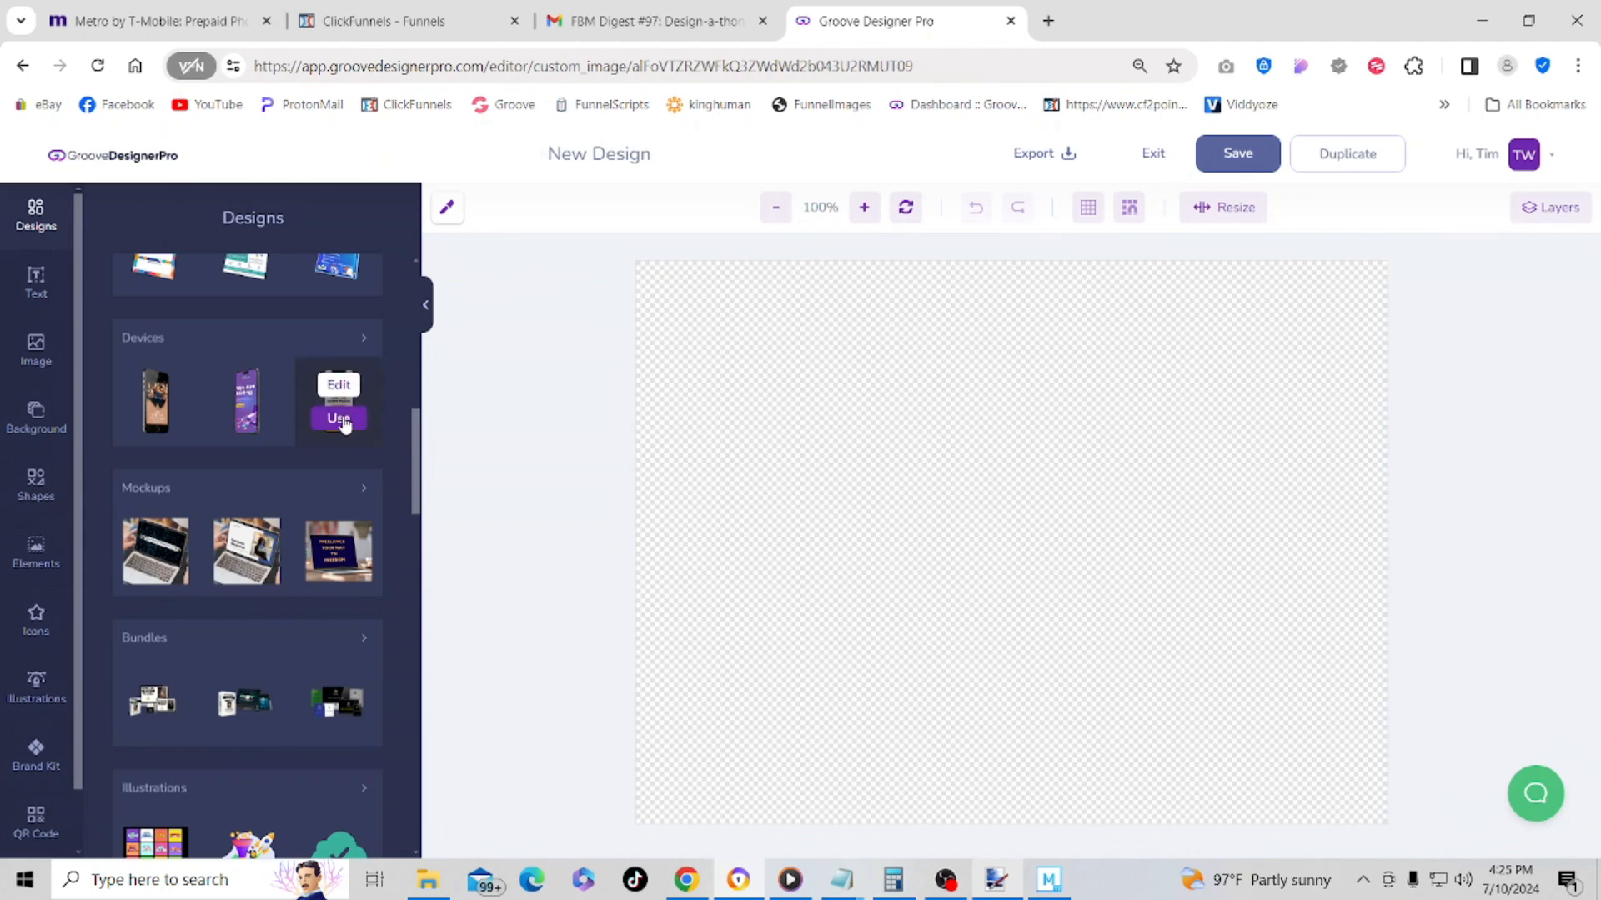
click(344, 423)
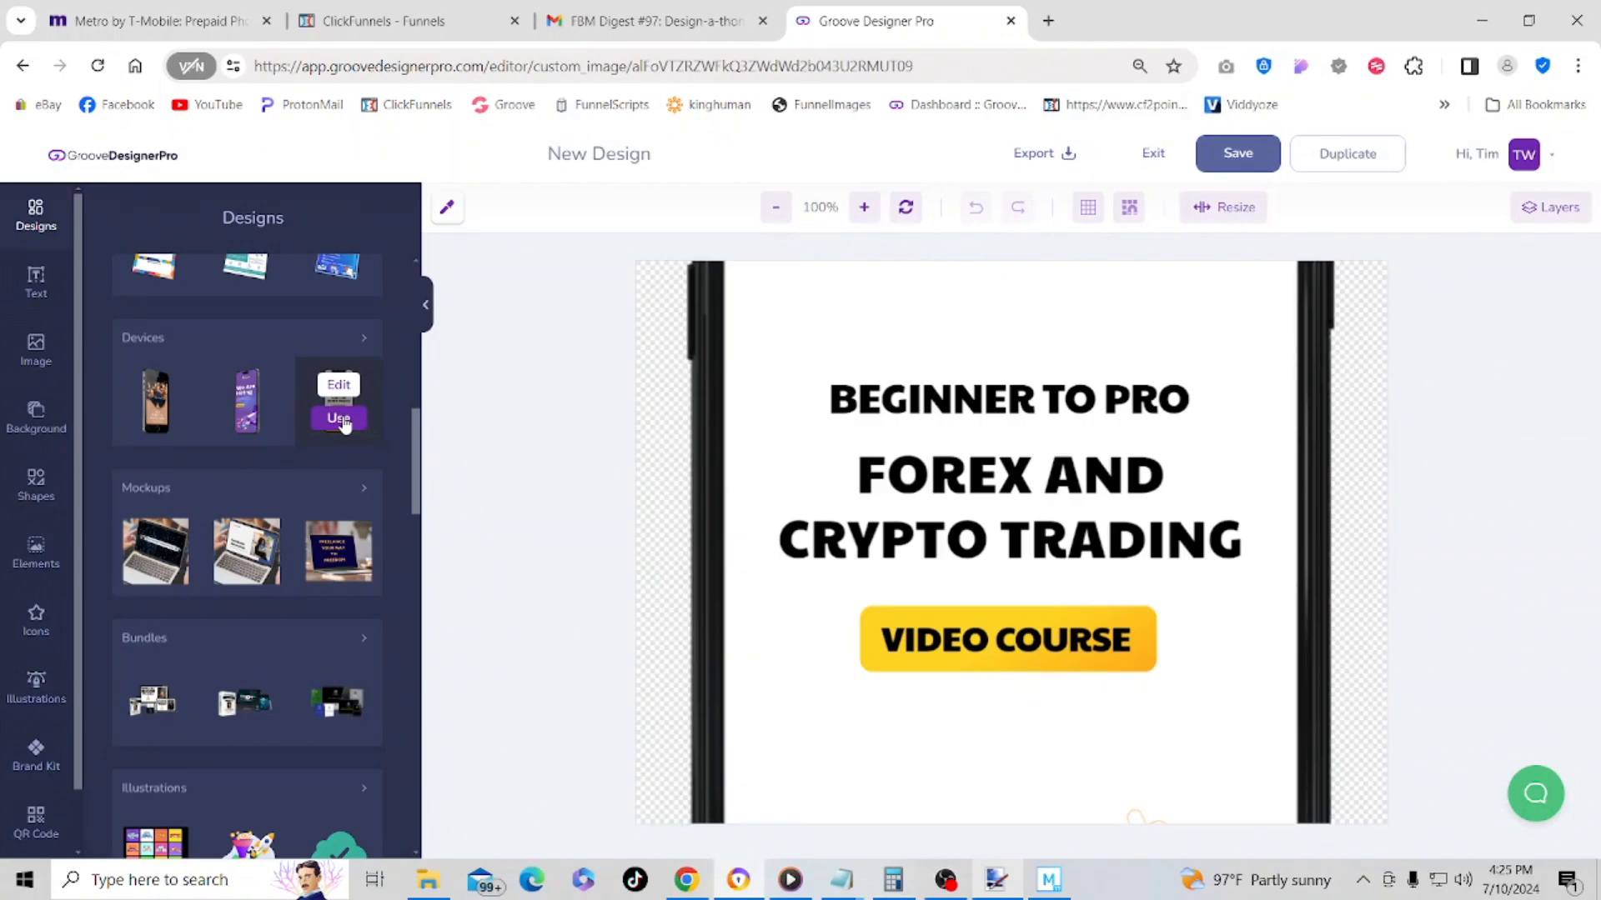
- Scale the Forex and Crypto Trading phone down to about two thirds of the canvas height and centre it on the canvas
drag(1096, 338, 1048, 763)
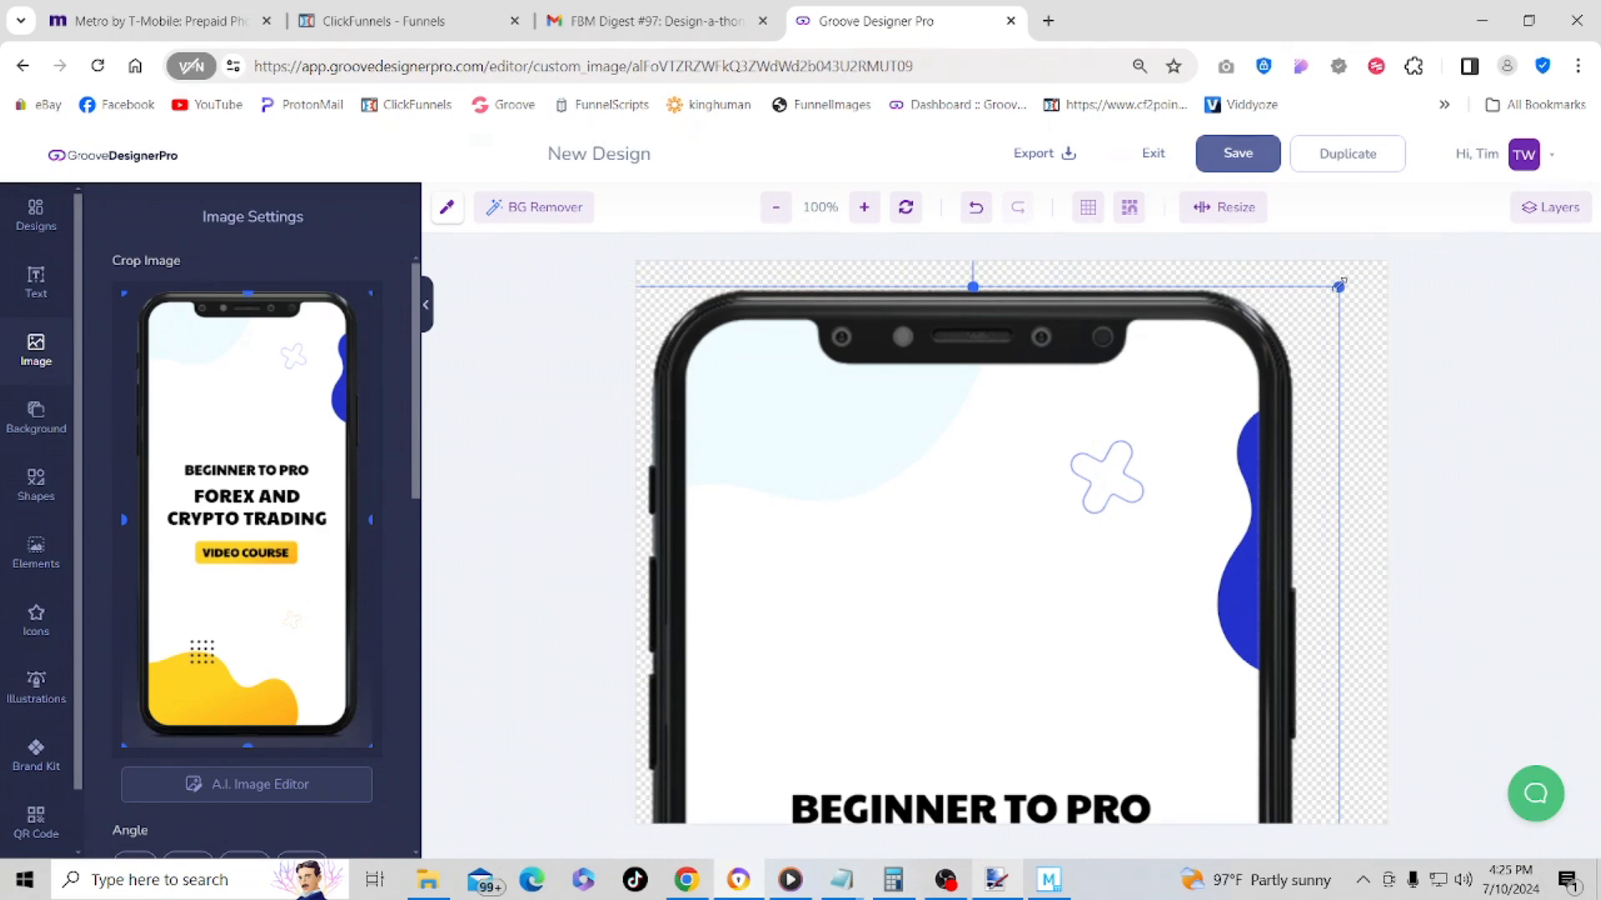
drag(1340, 285, 1097, 728)
drag(1142, 486, 1104, 331)
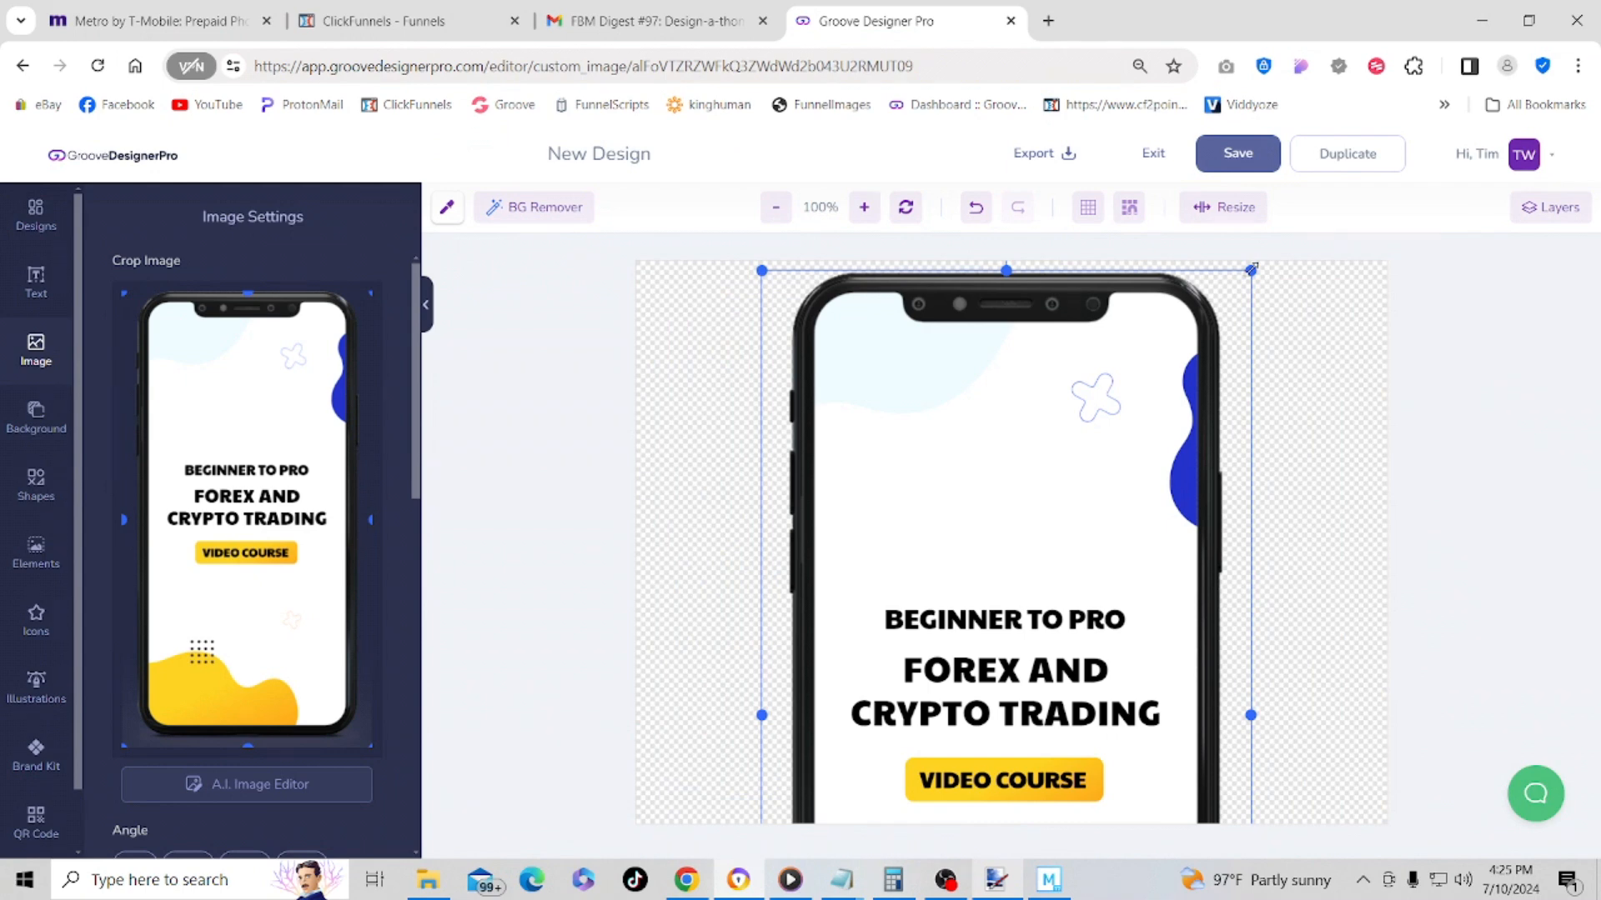
drag(1250, 269, 1151, 305)
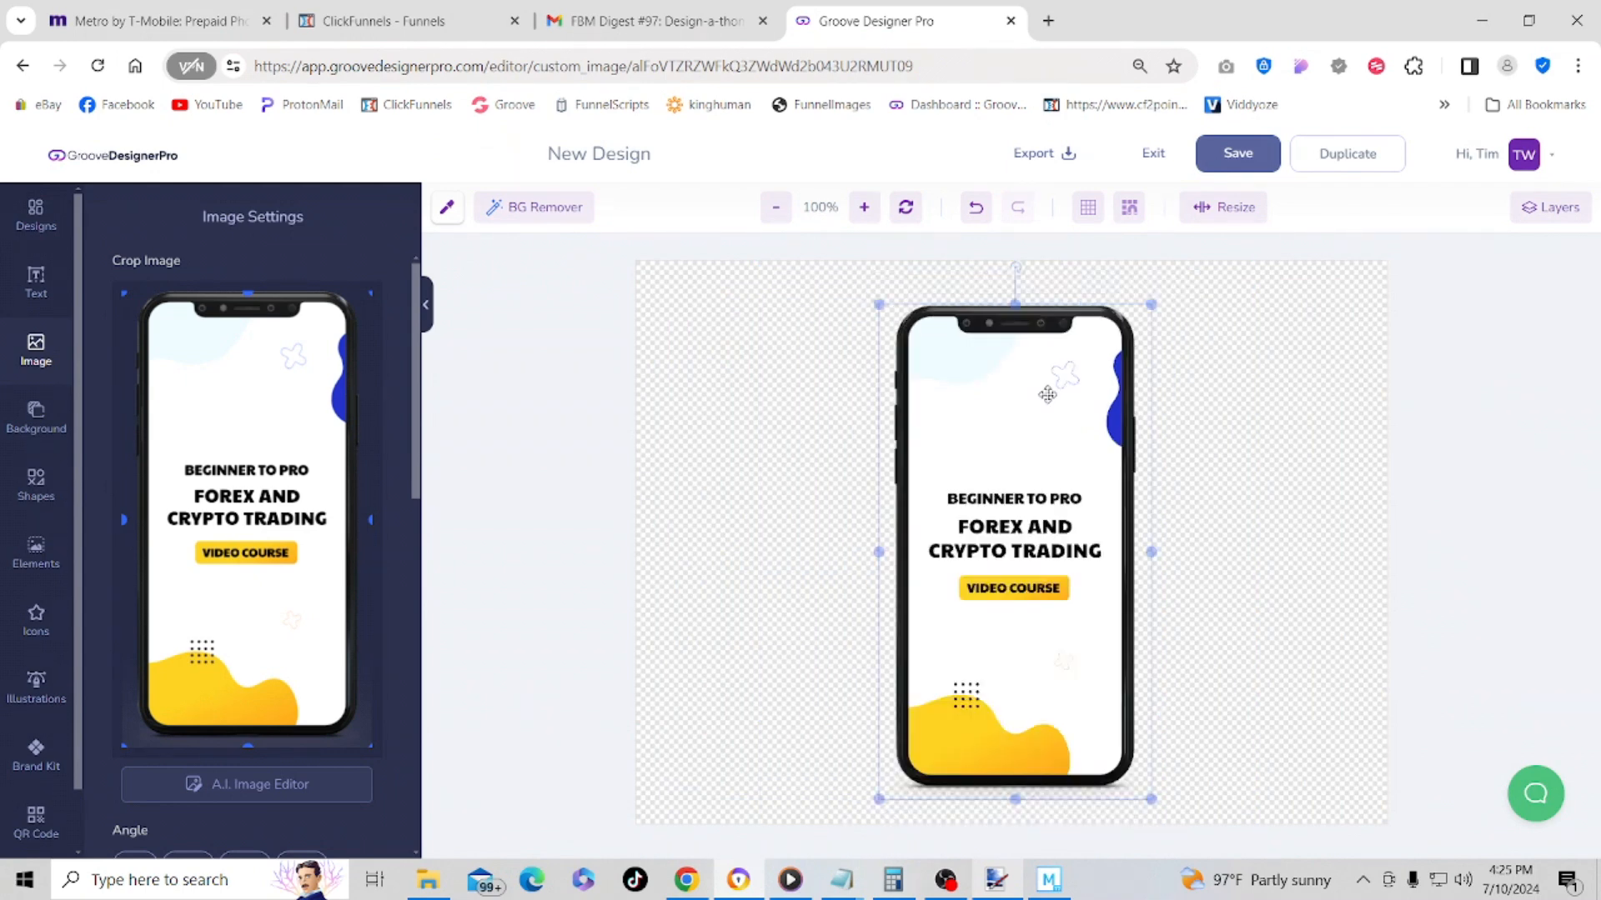
drag(1047, 394, 1047, 386)
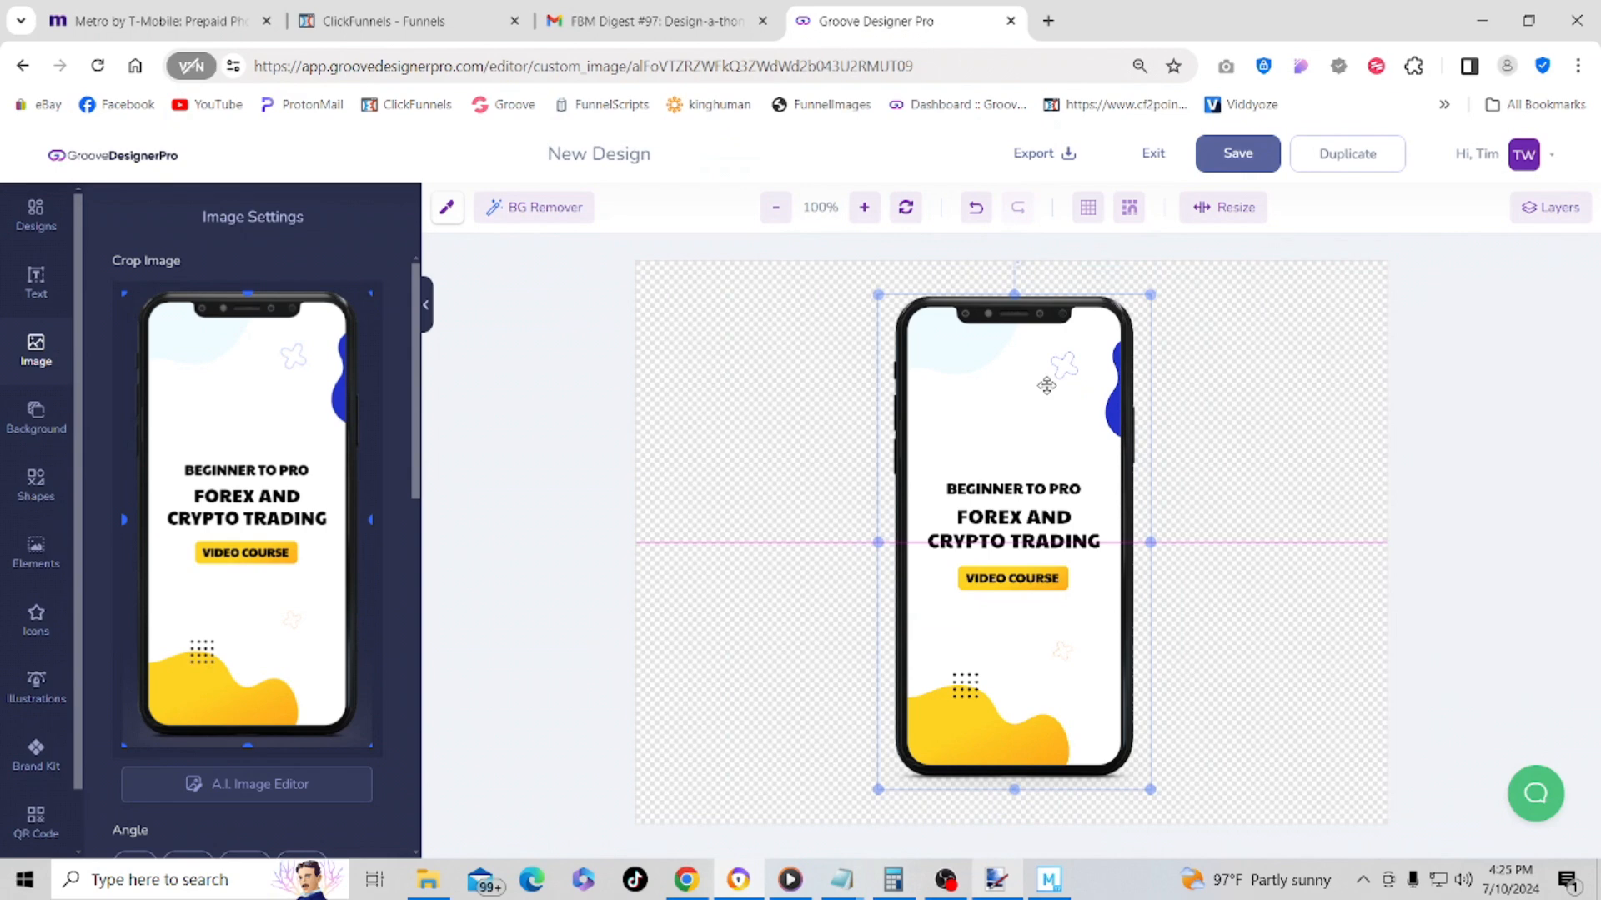
drag(1046, 385, 1043, 383)
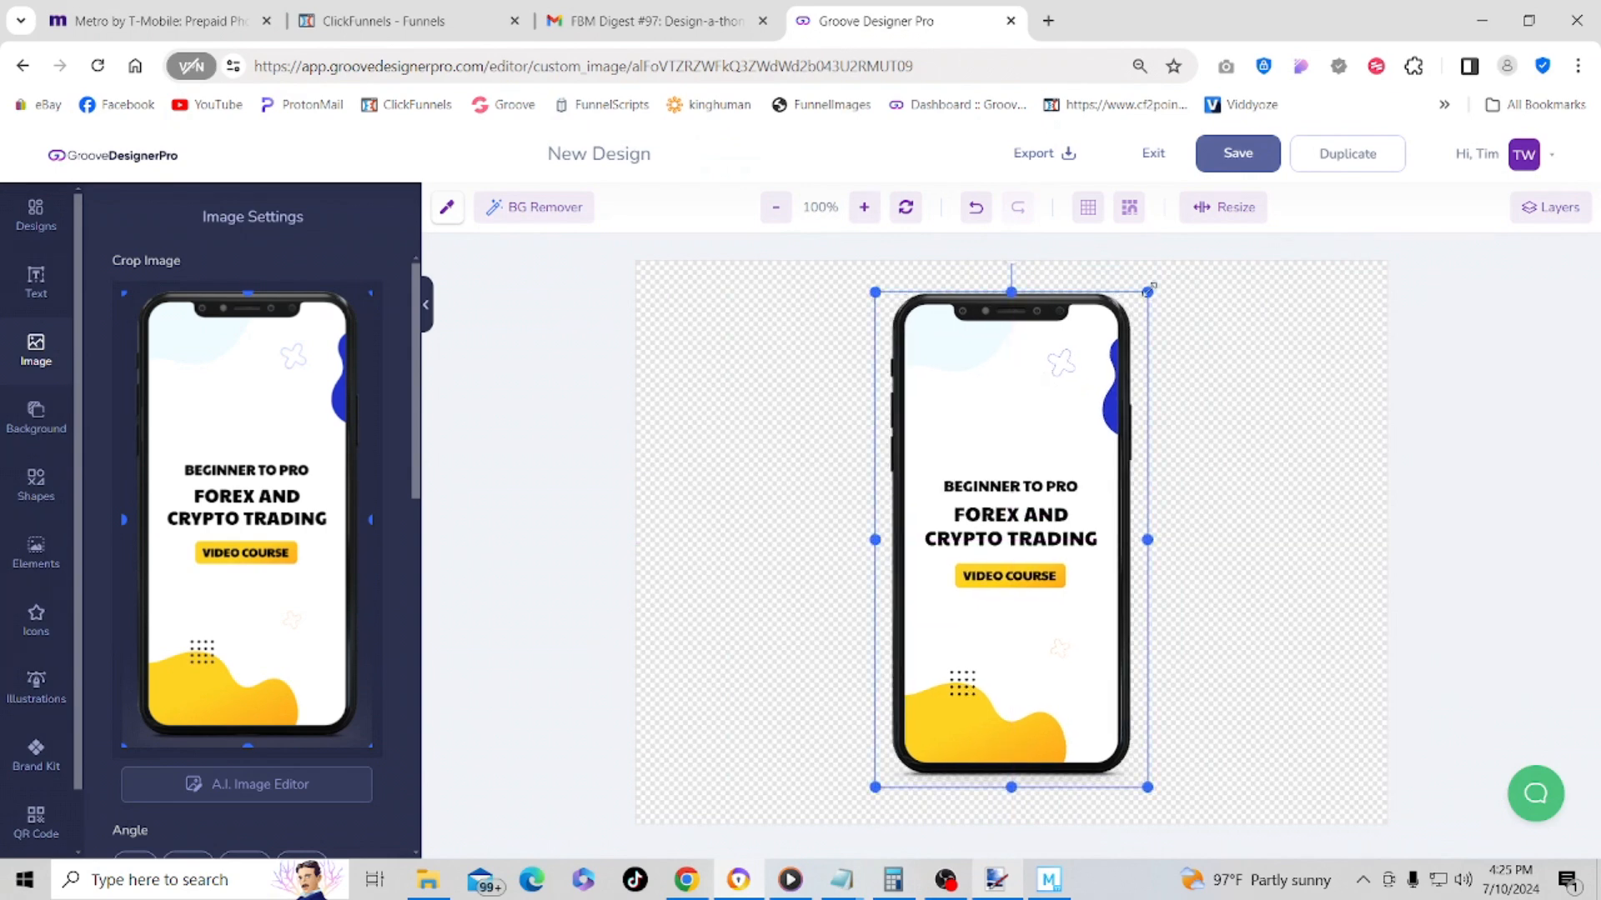
drag(1147, 290, 1071, 383)
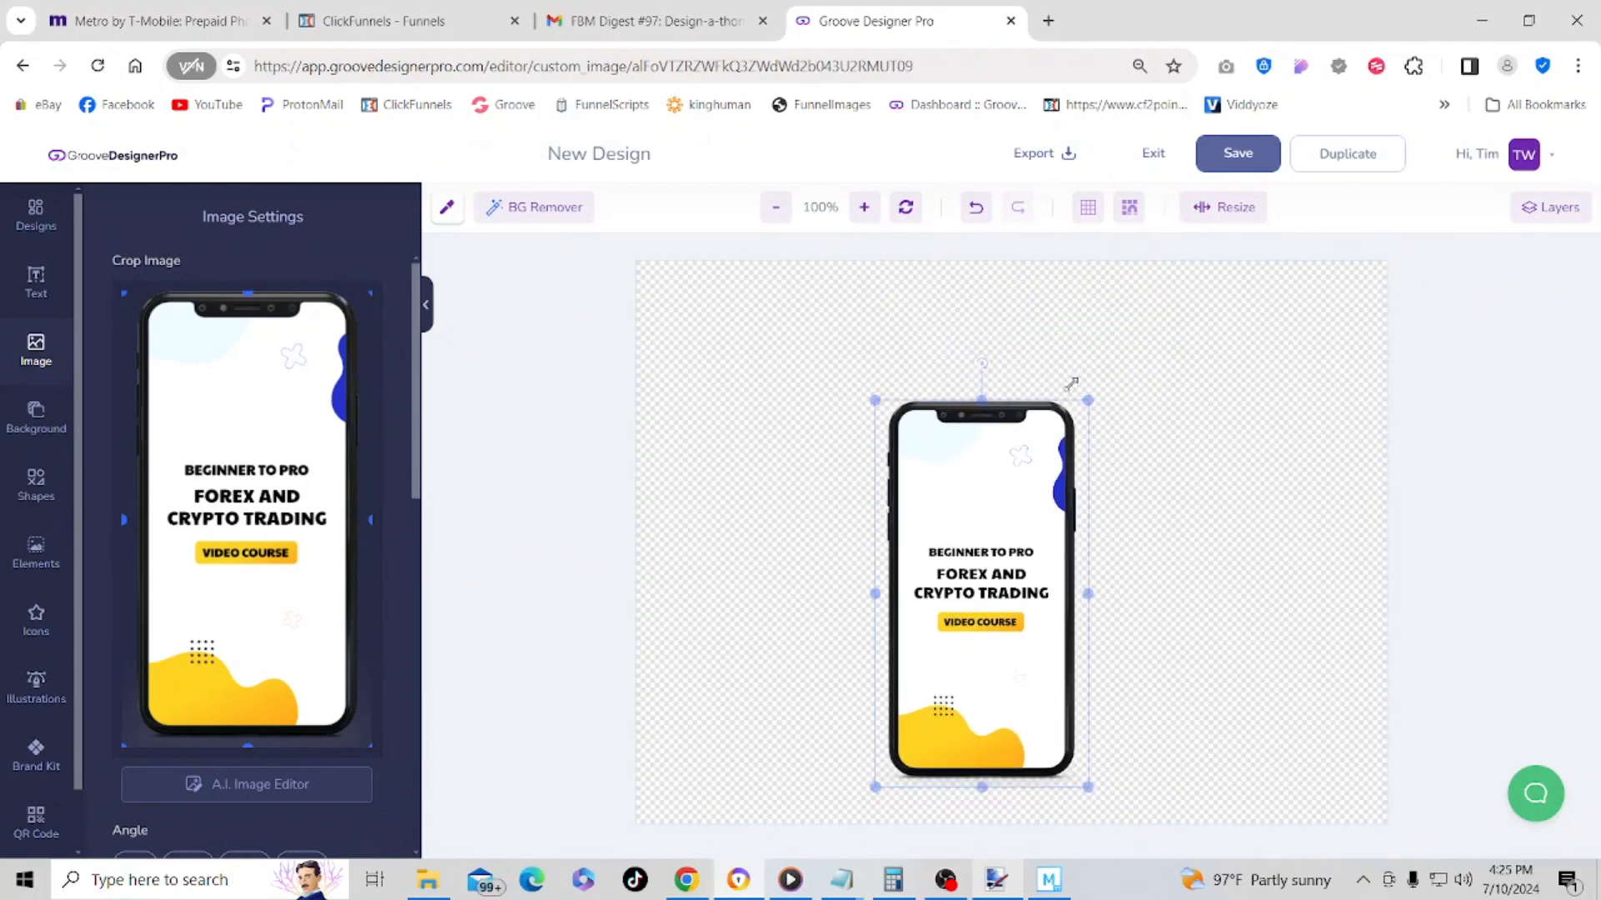
drag(1006, 509, 1040, 465)
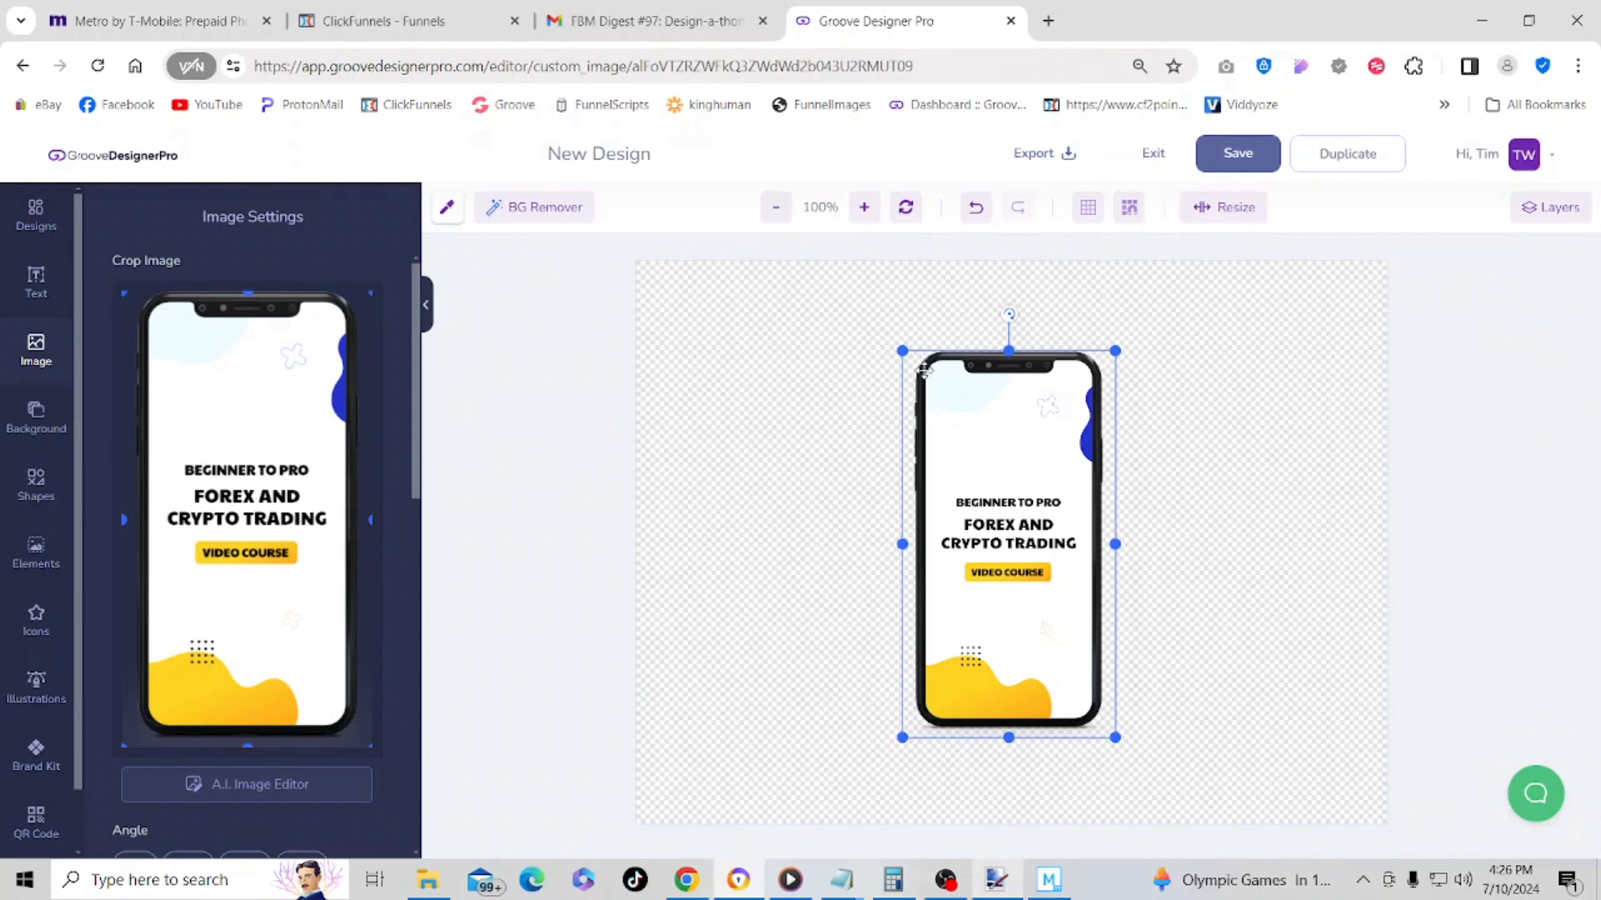
- Insert the saved purple We Are Hiring phone from your Devices designs onto the canvas
click(32, 215)
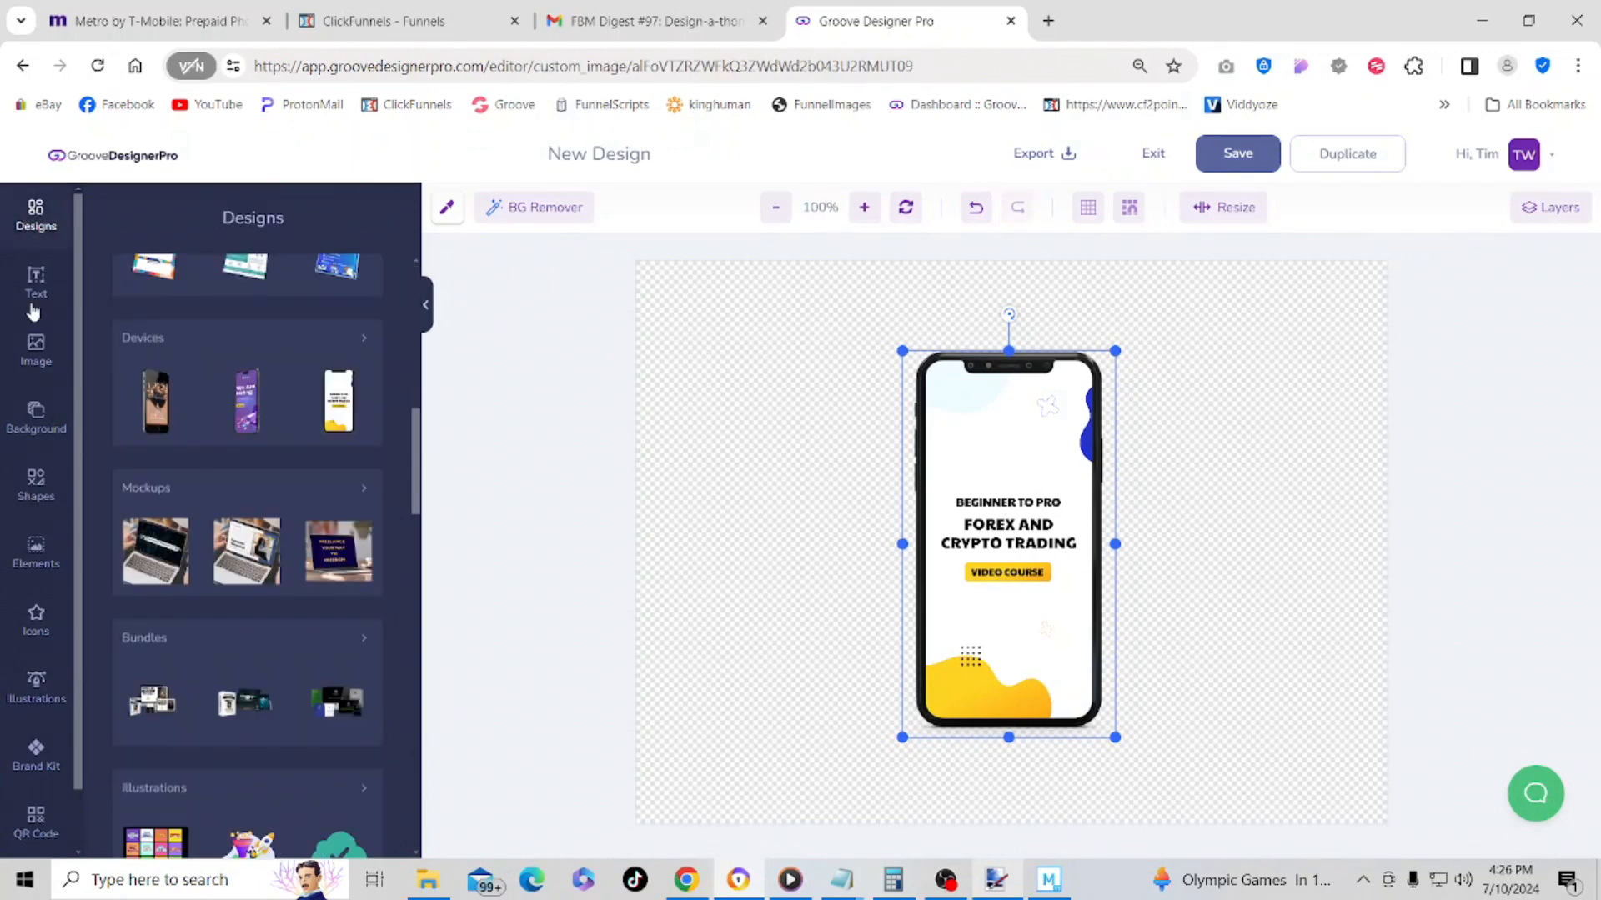
mouse_move(246, 421)
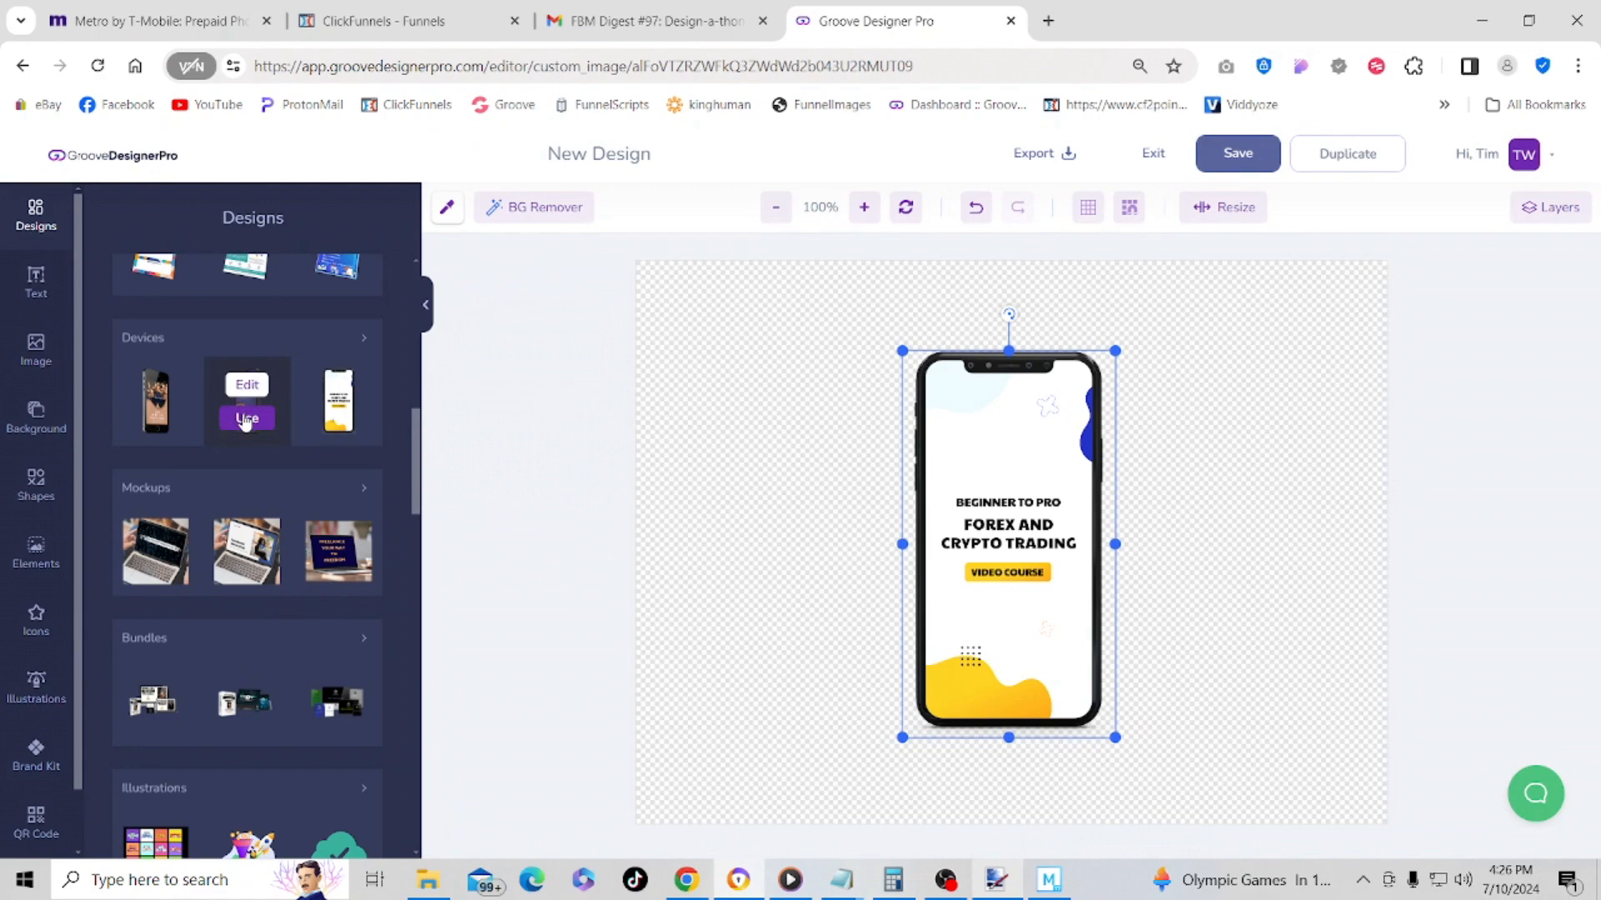
click(245, 418)
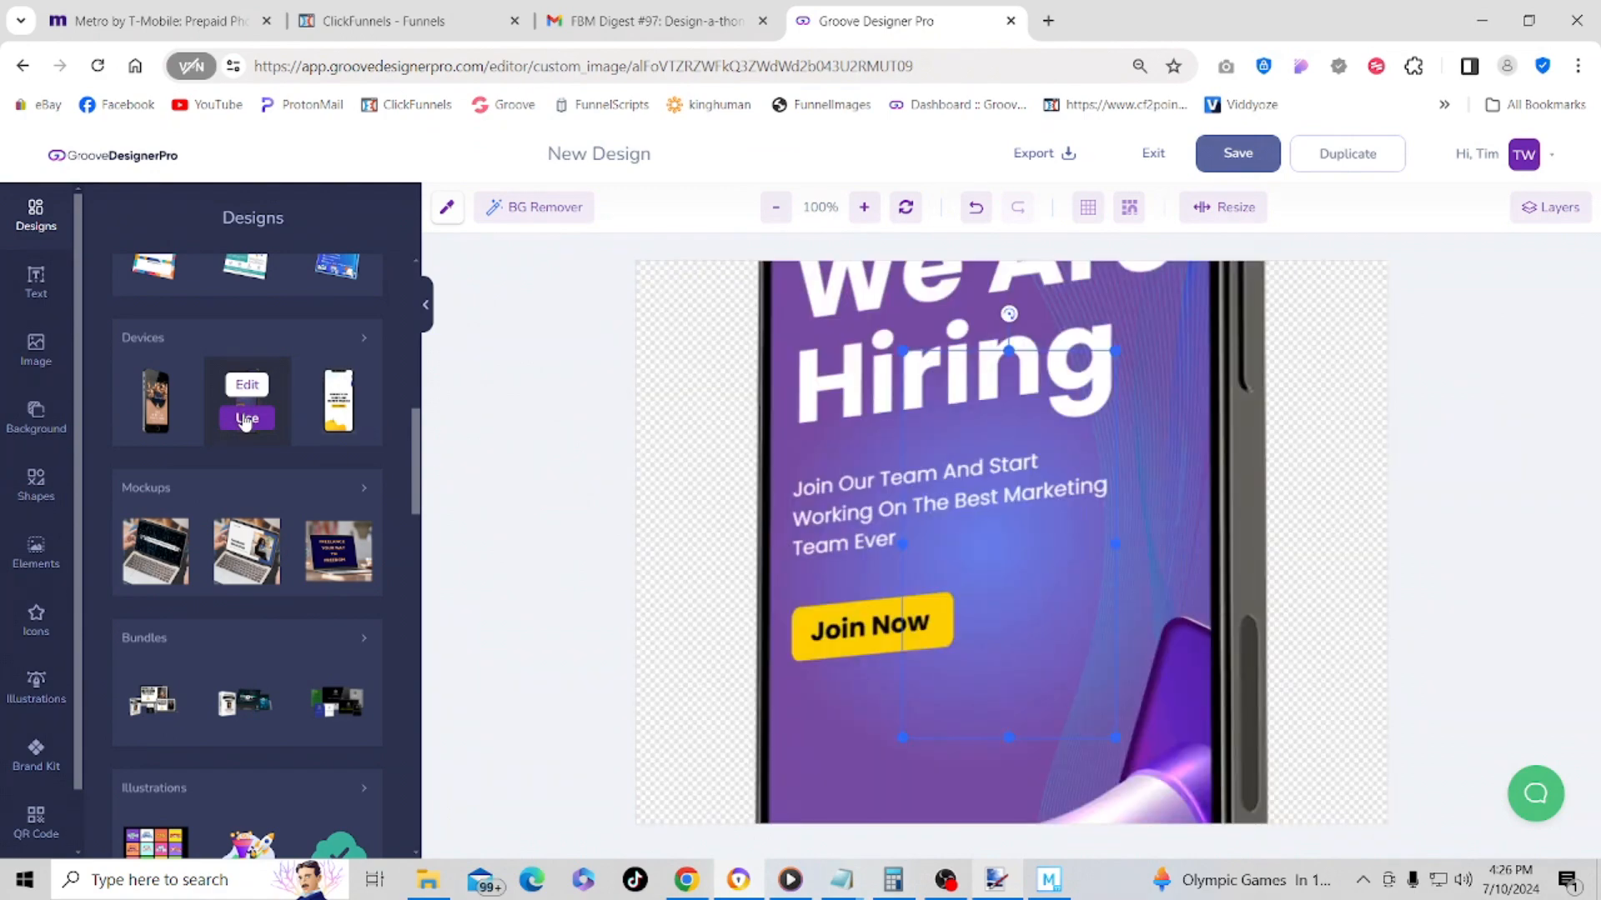
- Scale the We Are Hiring phone down and move it to the lower right of the canvas, beside the white phone
click(1095, 409)
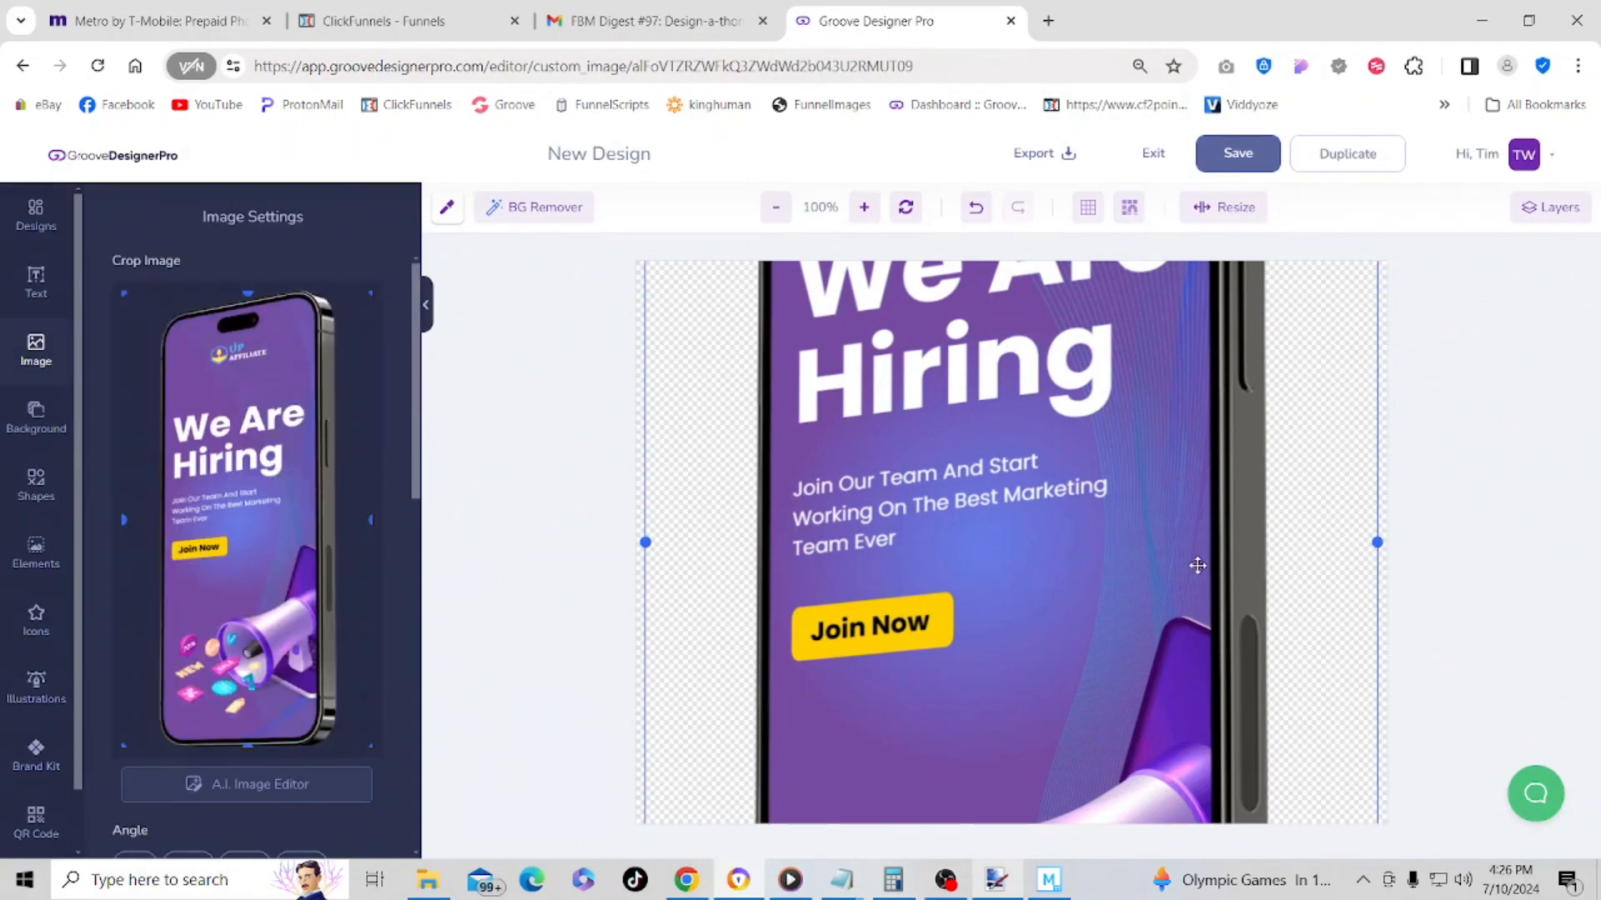
drag(1197, 567, 1155, 896)
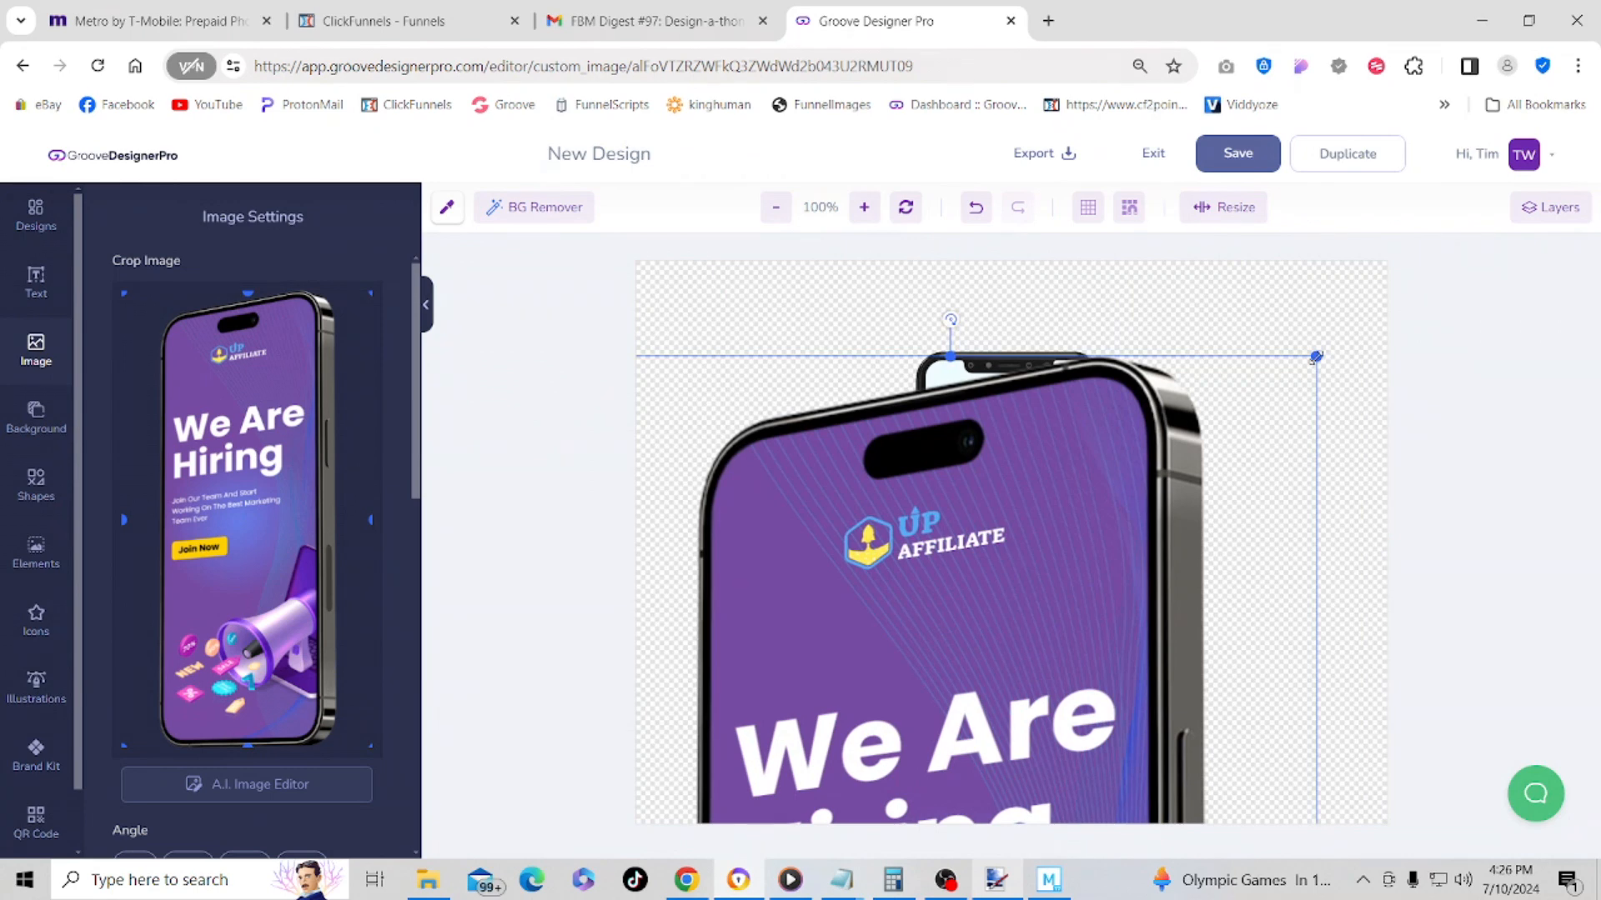
drag(1316, 357, 1381, 285)
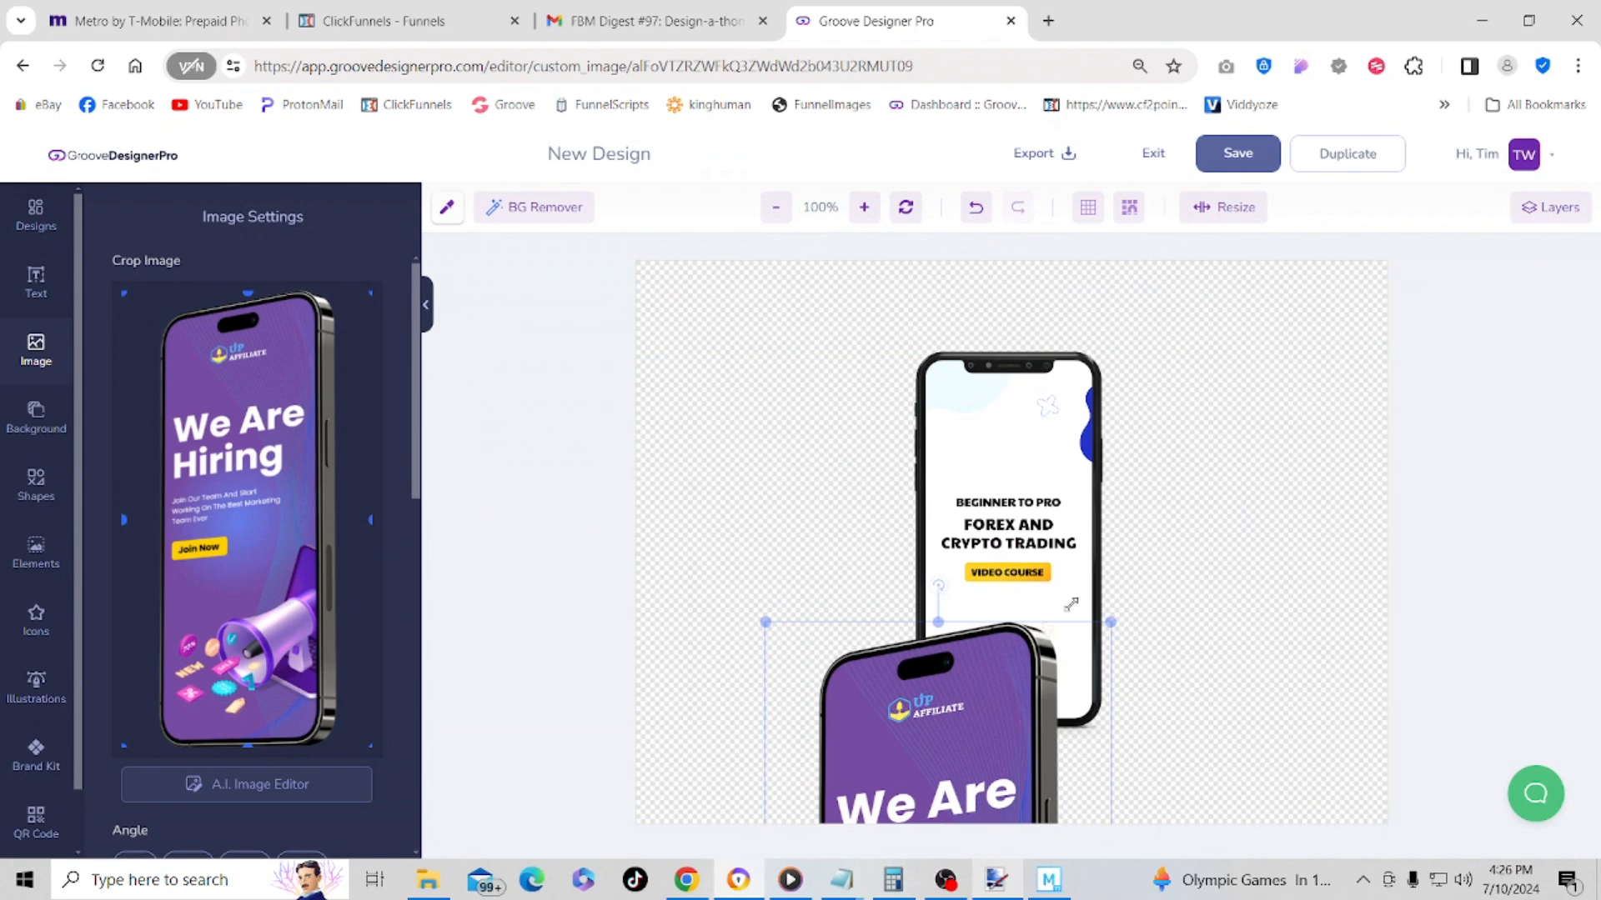
drag(1111, 622, 1097, 647)
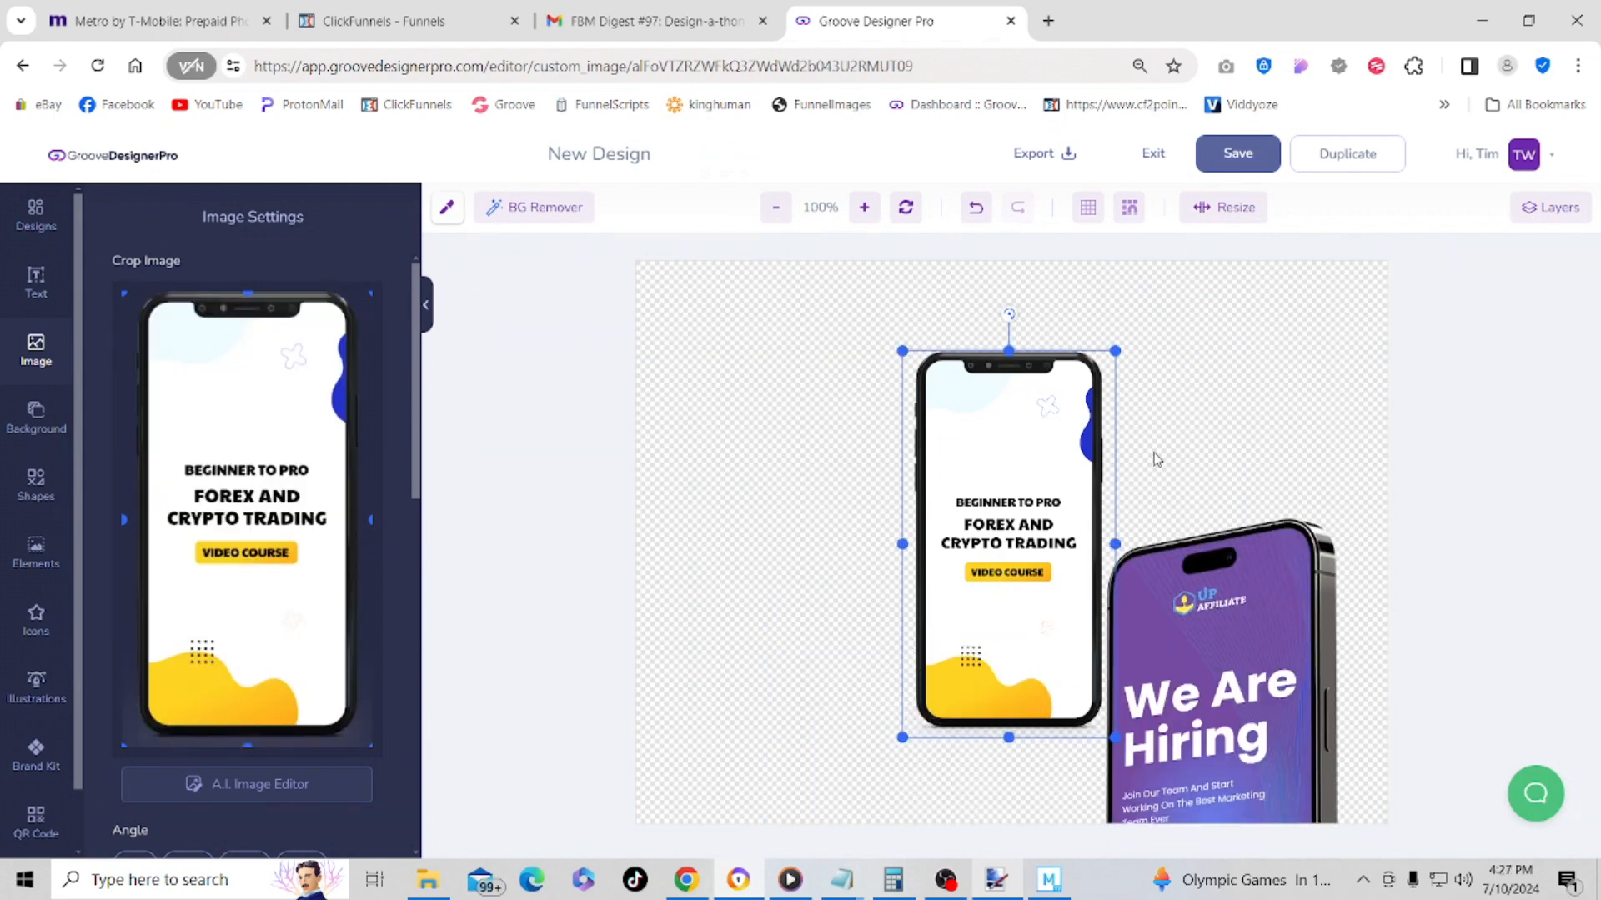
click(1198, 490)
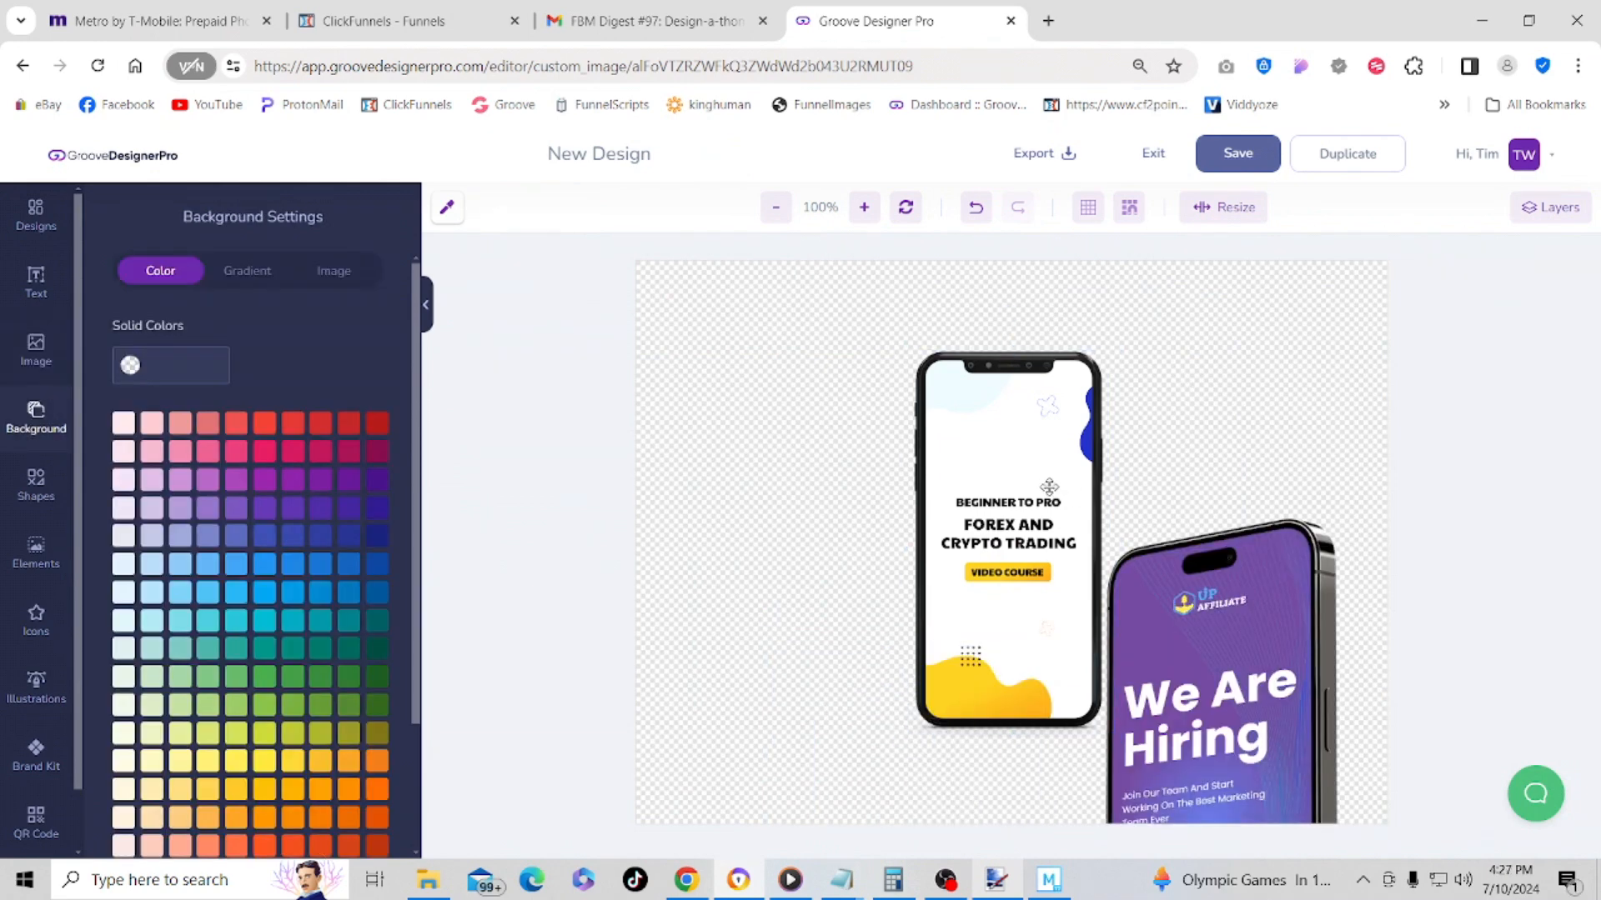
- Rename the Forex and Crypto Trading phone's layer to Center and lock it
click(1031, 451)
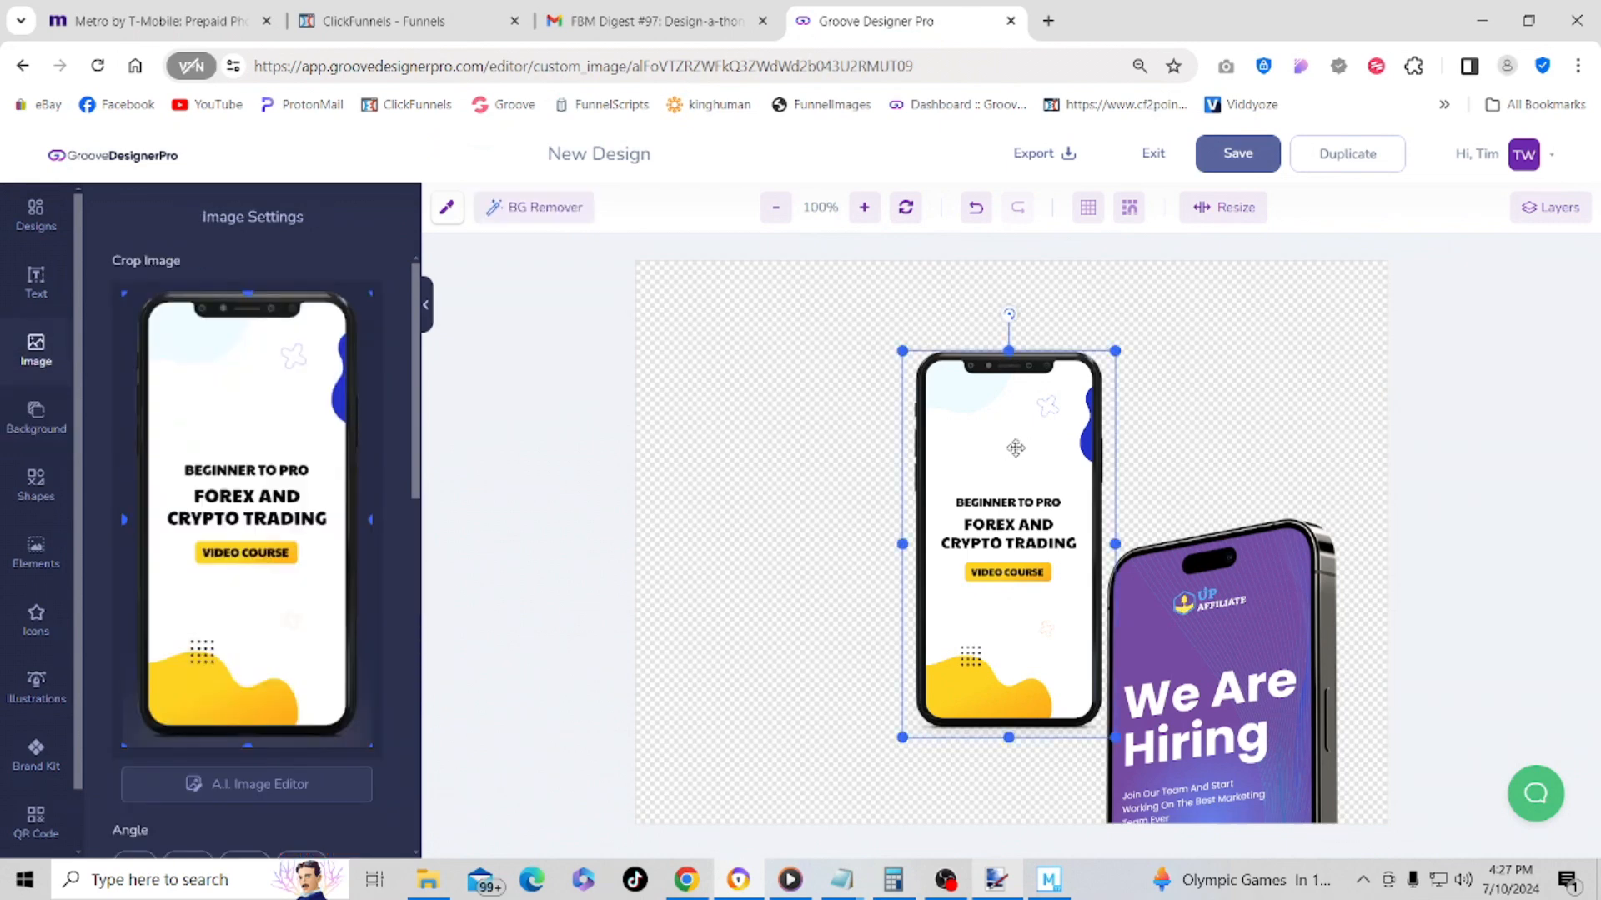
click(1559, 209)
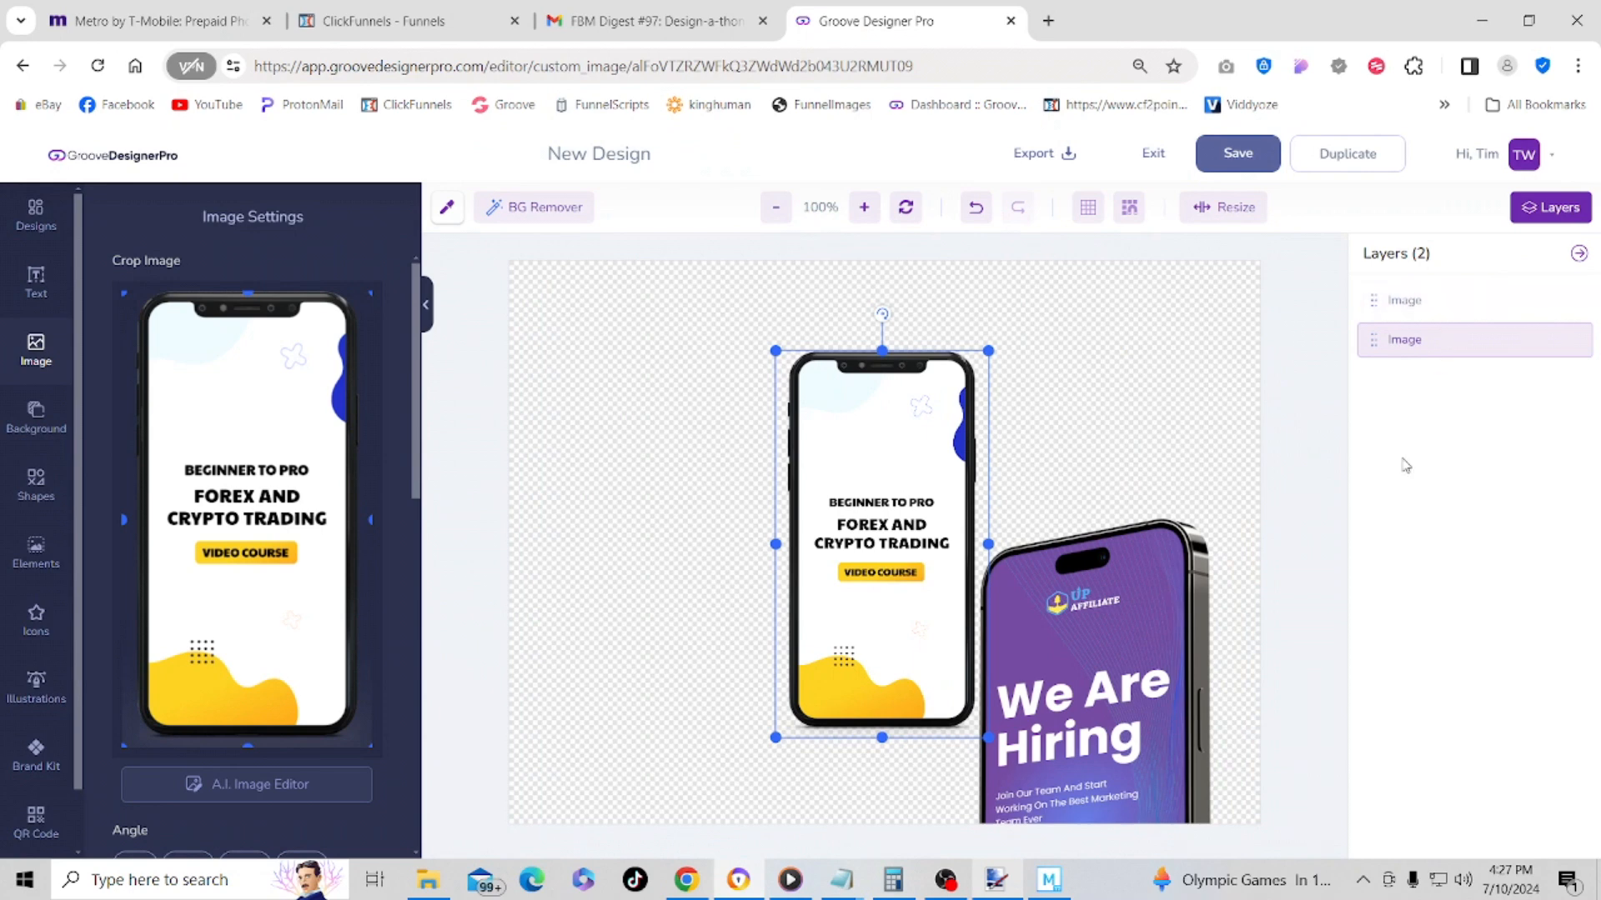
click(1456, 305)
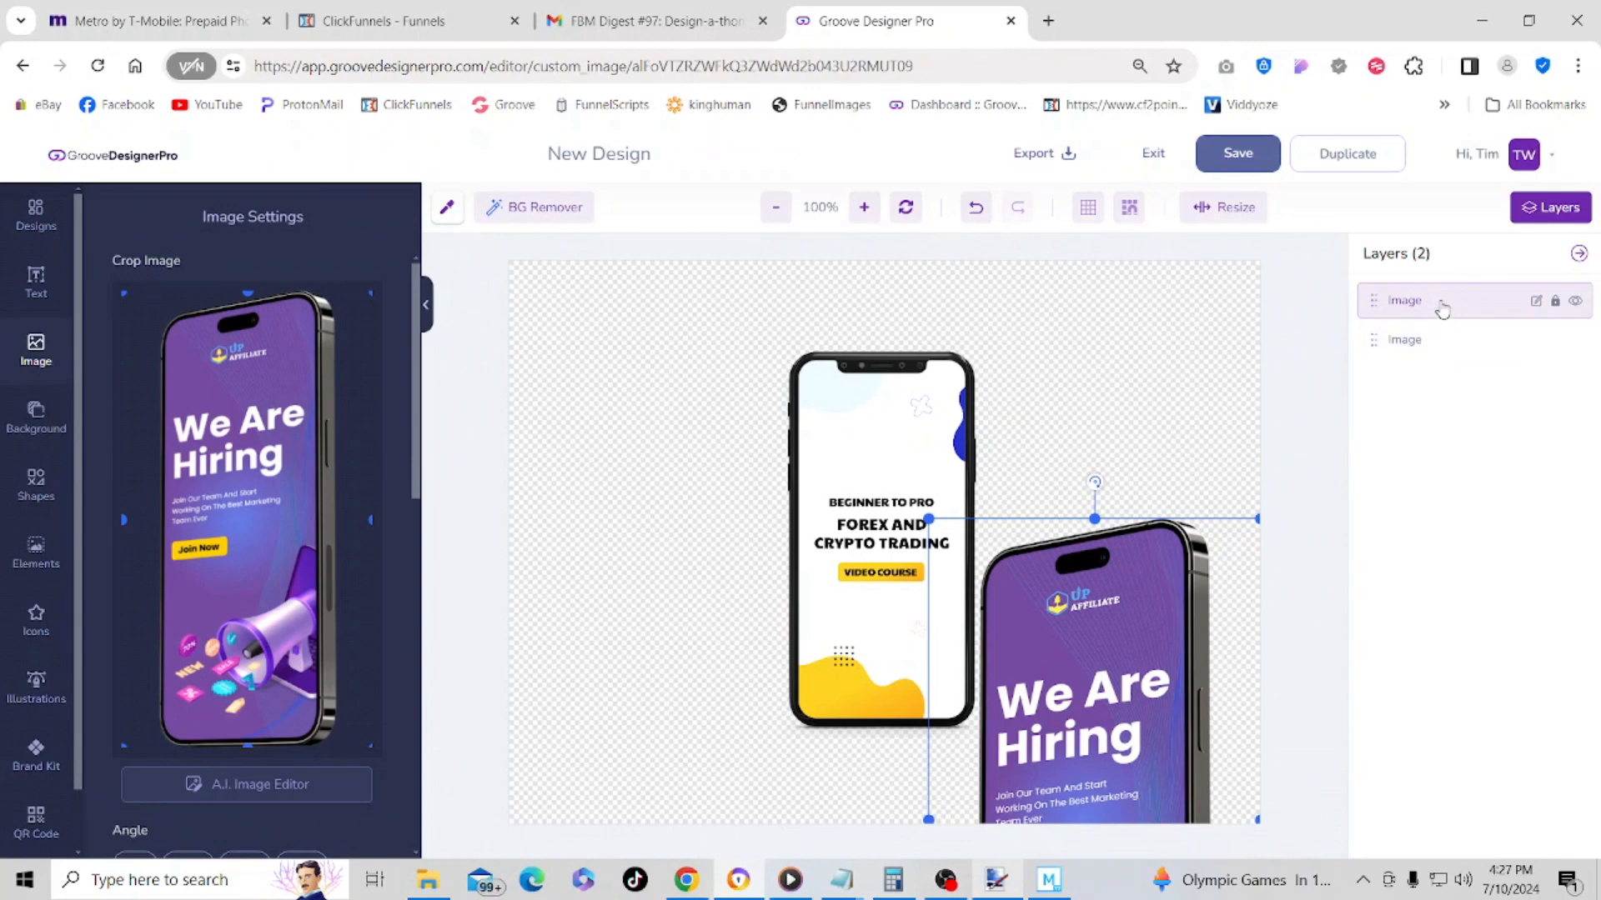
click(1439, 350)
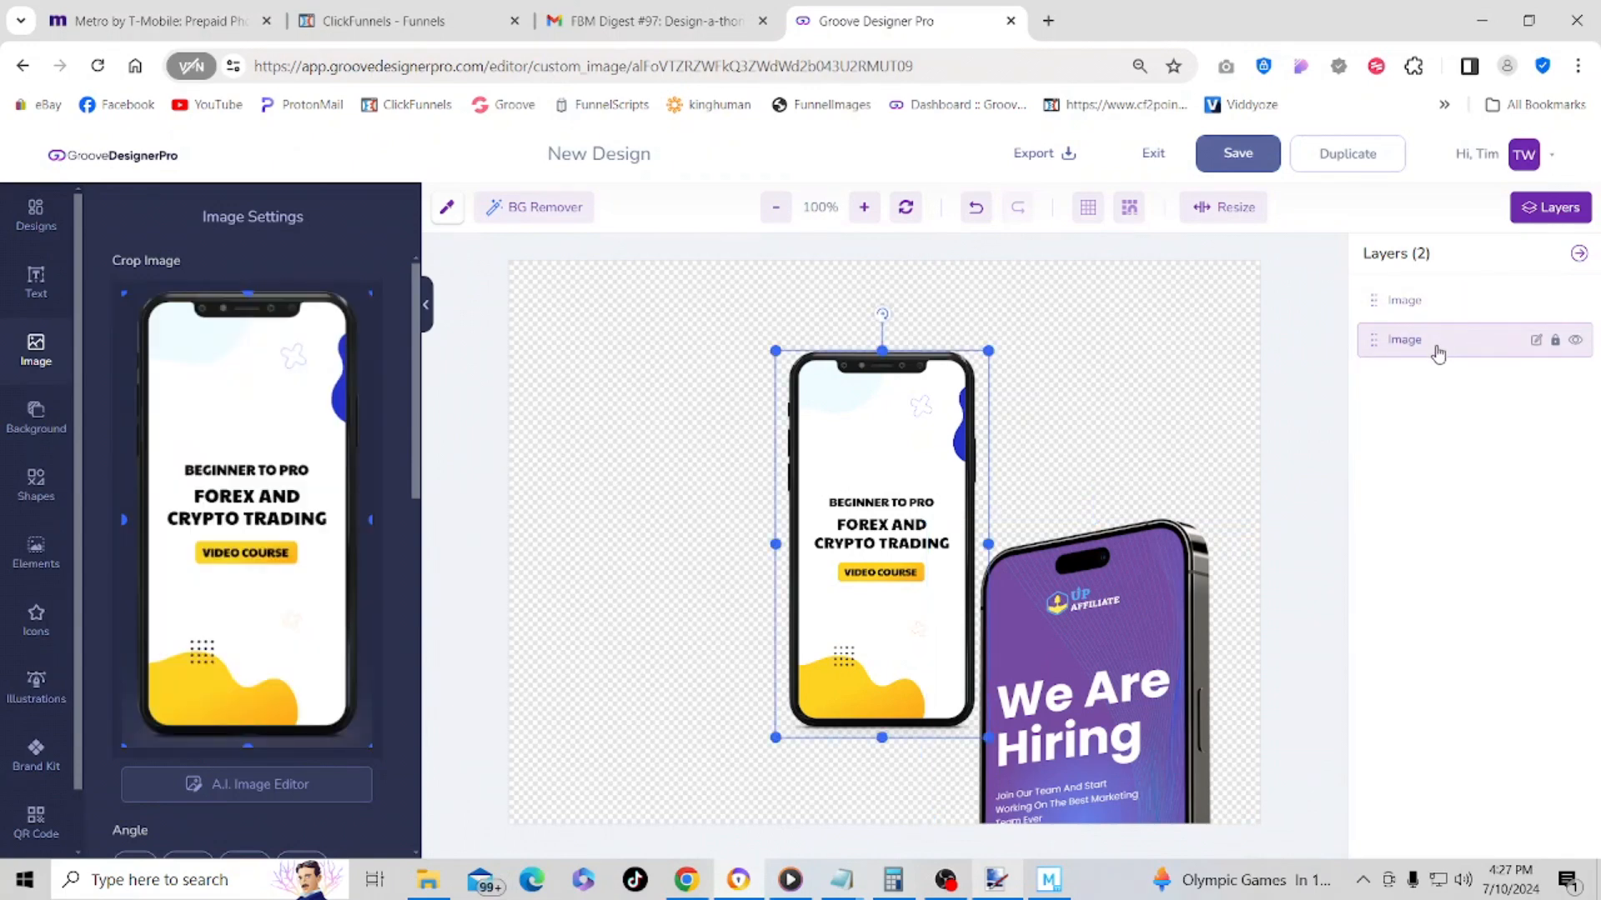
click(1536, 340)
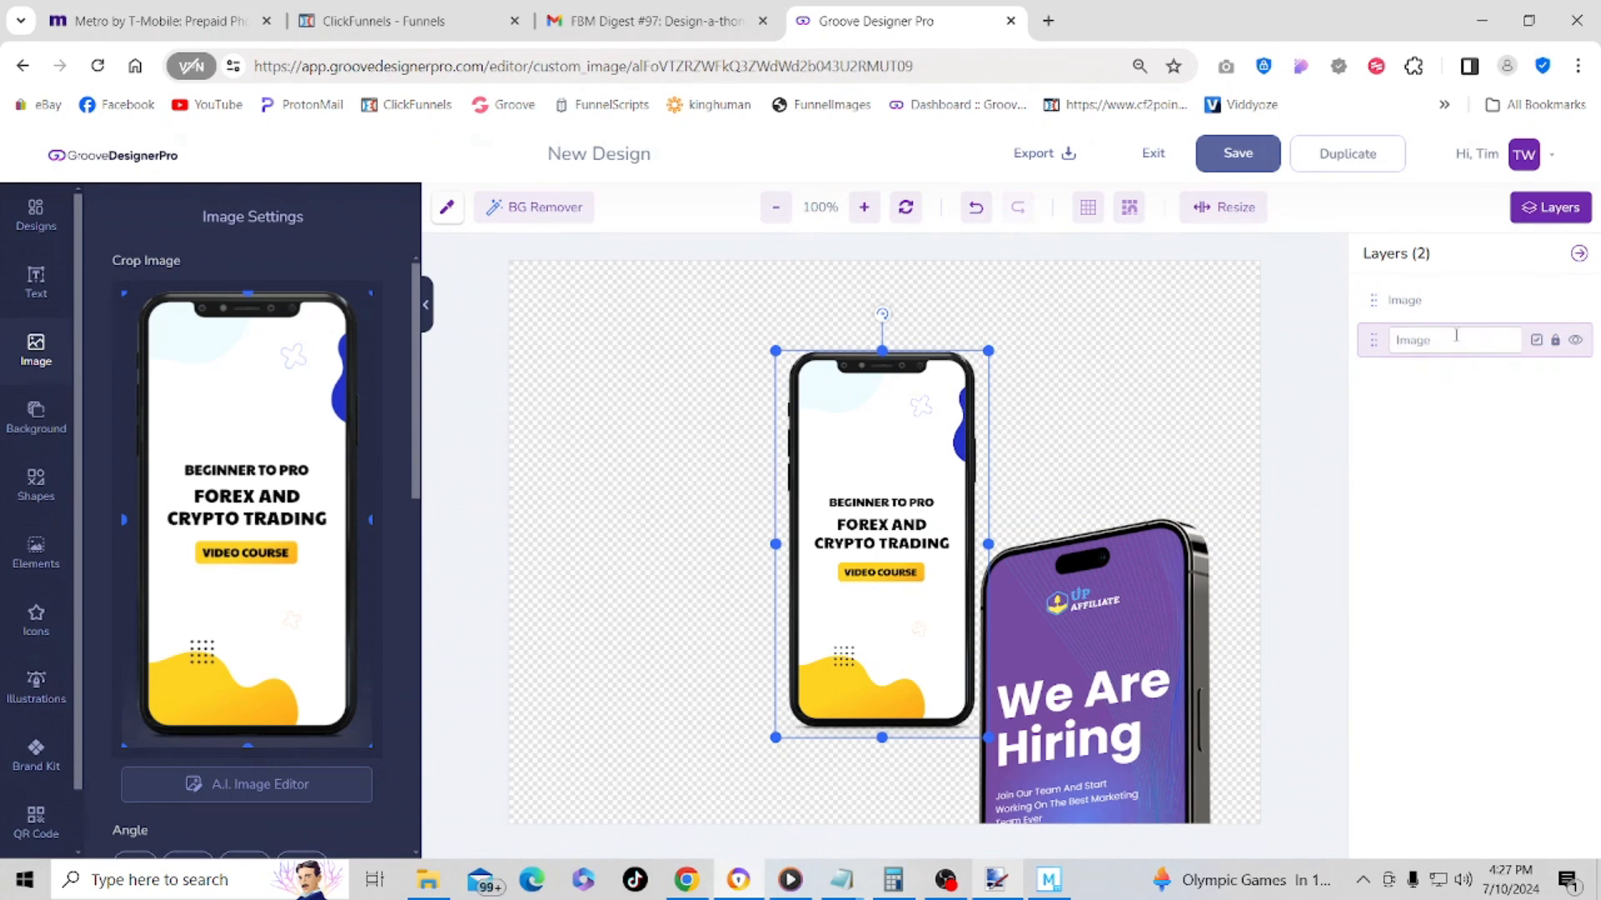
text(Cente)
key(BackSpace)
key(BackSpace)
key(BackSpace)
key(BackSpace)
key(BackSpace)
key(ctrl+a)
key(BackSpace)
text(Center)
click(1536, 342)
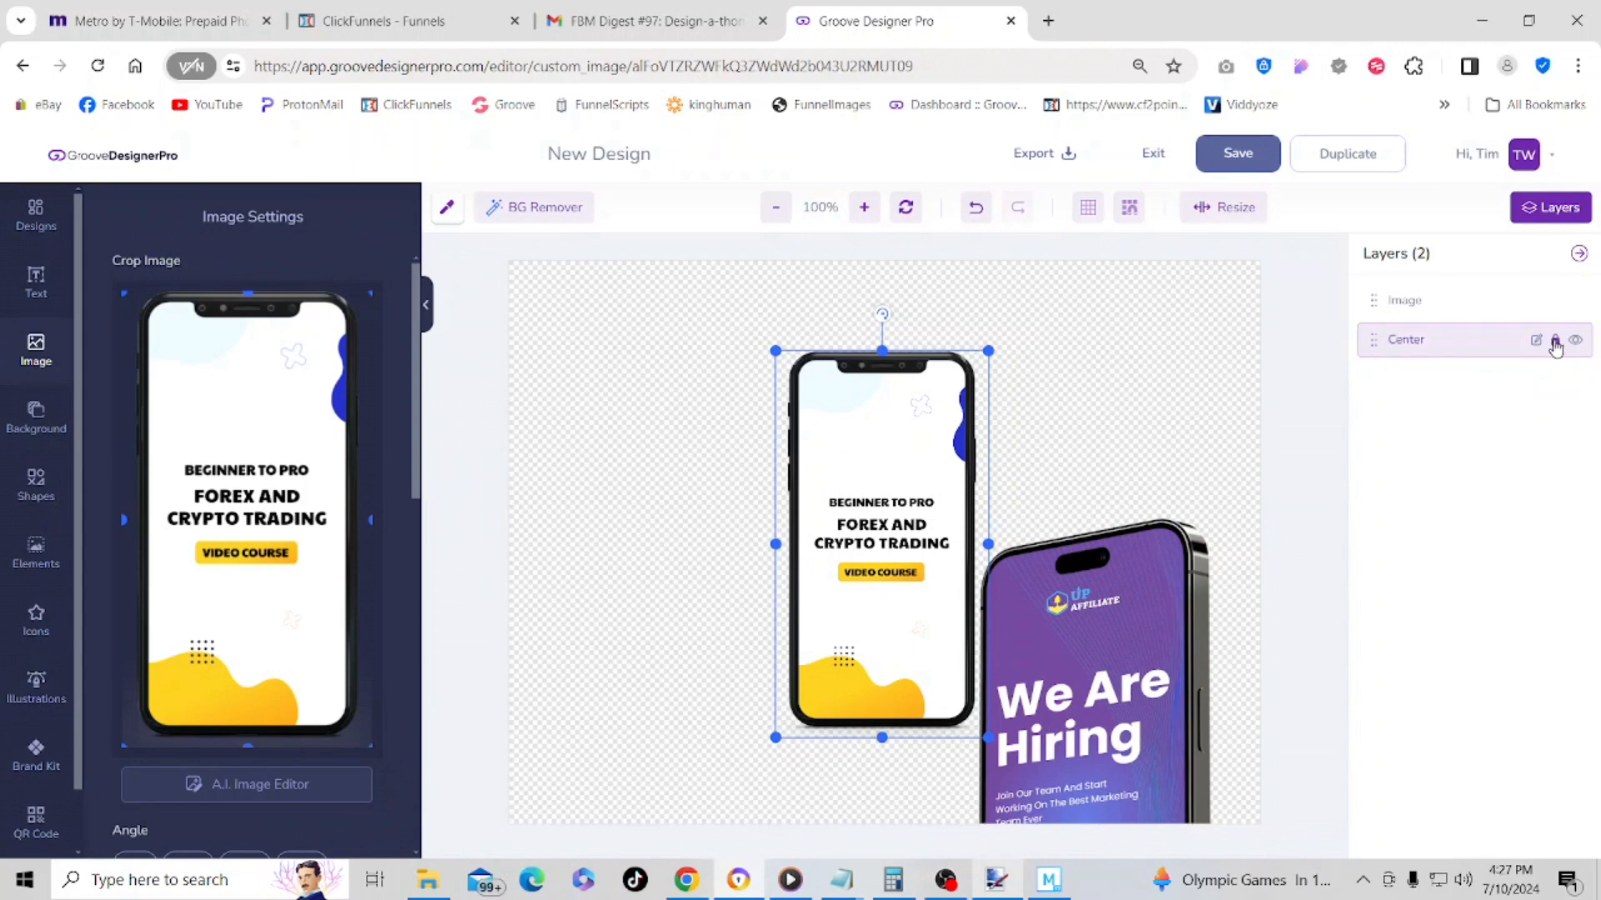
click(1555, 342)
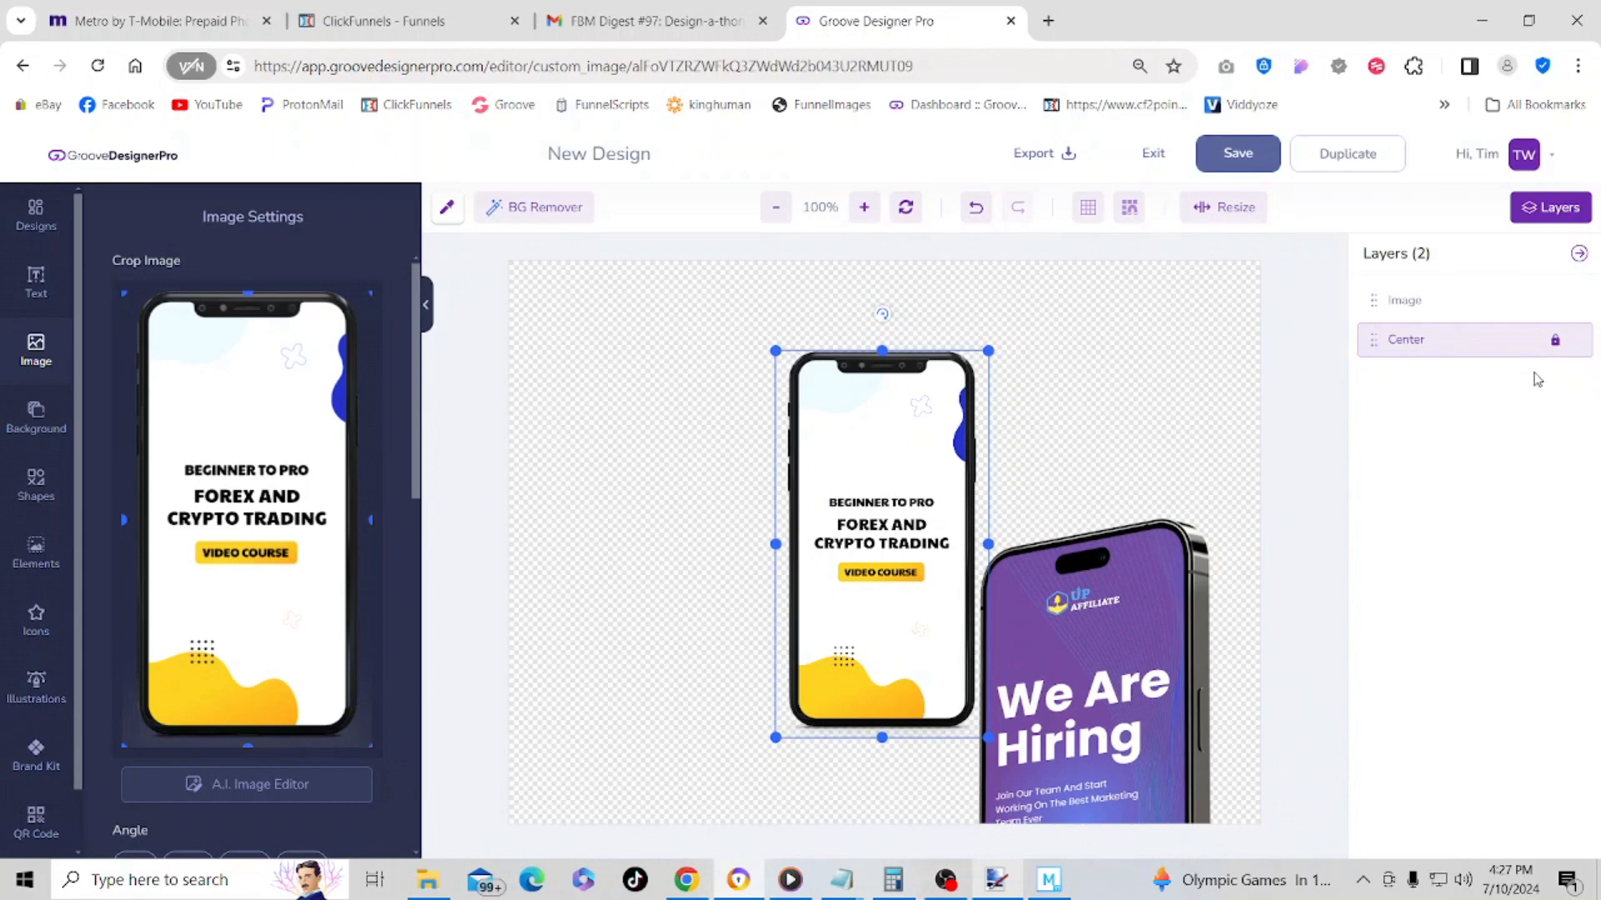
- Rename the We Are Hiring phone's layer to Right
click(1451, 309)
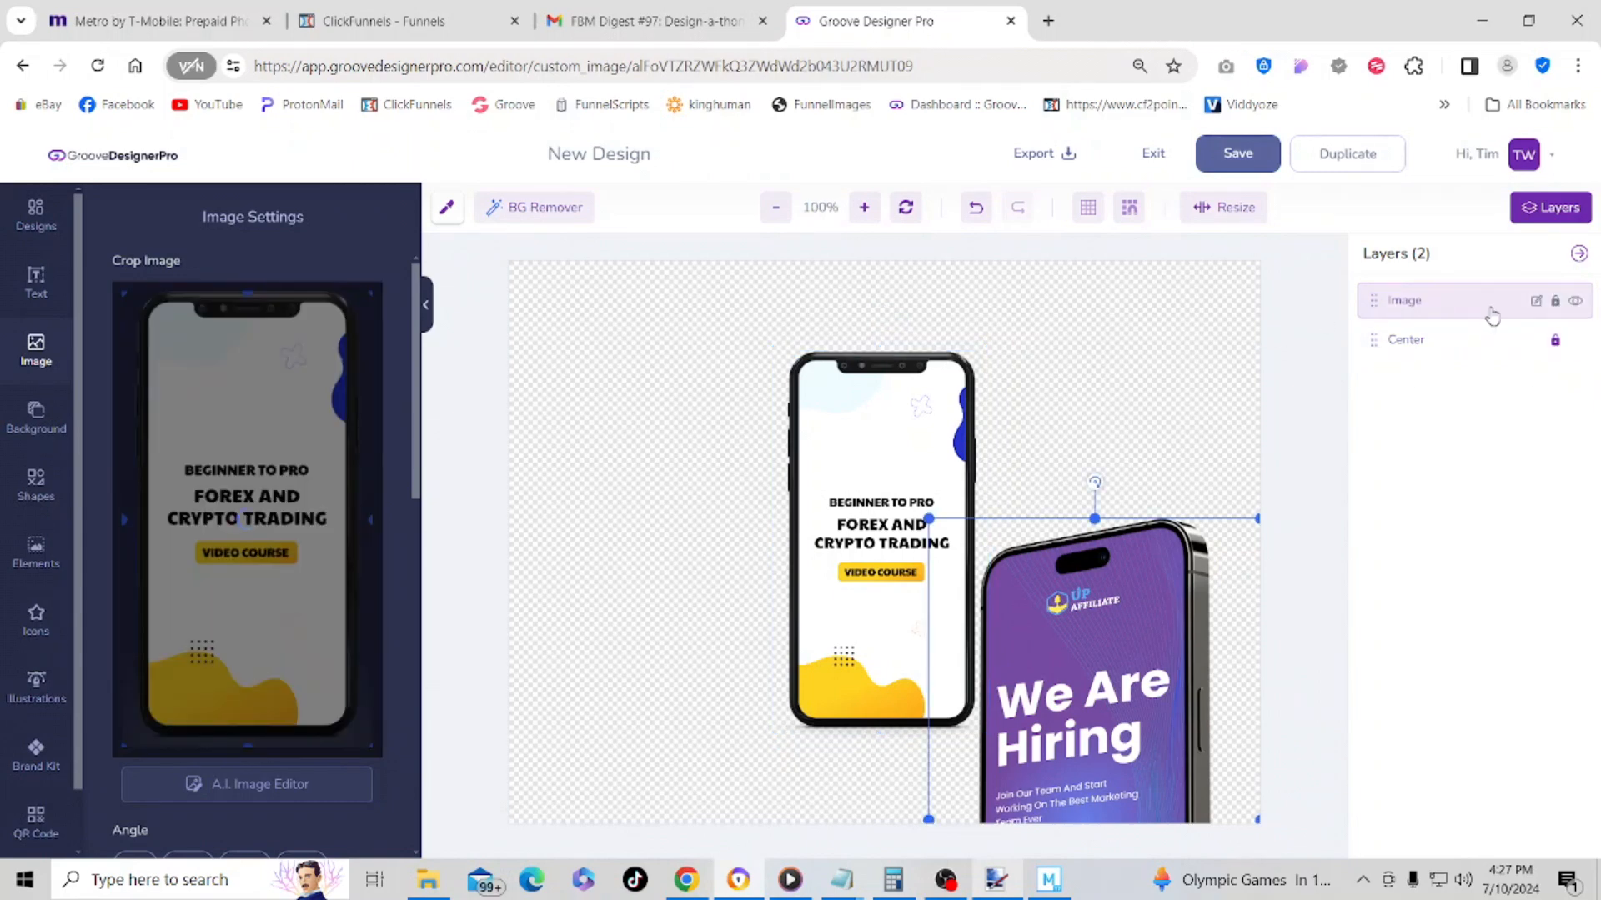
click(1536, 302)
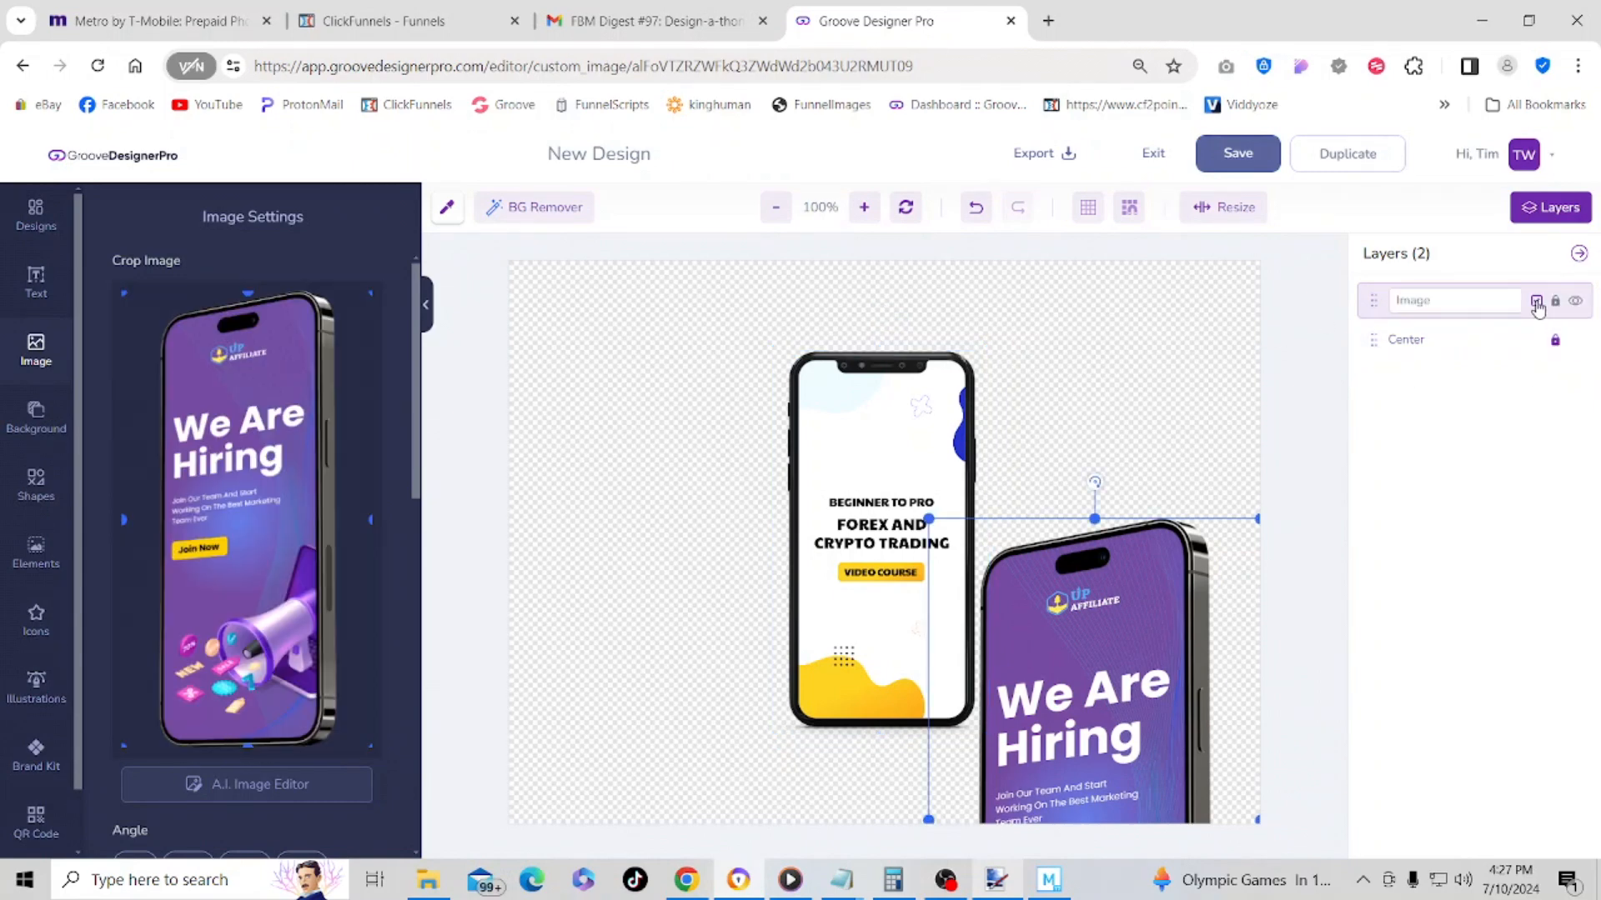
double_click(1468, 292)
key(BackSpace)
text(Right)
click(1535, 302)
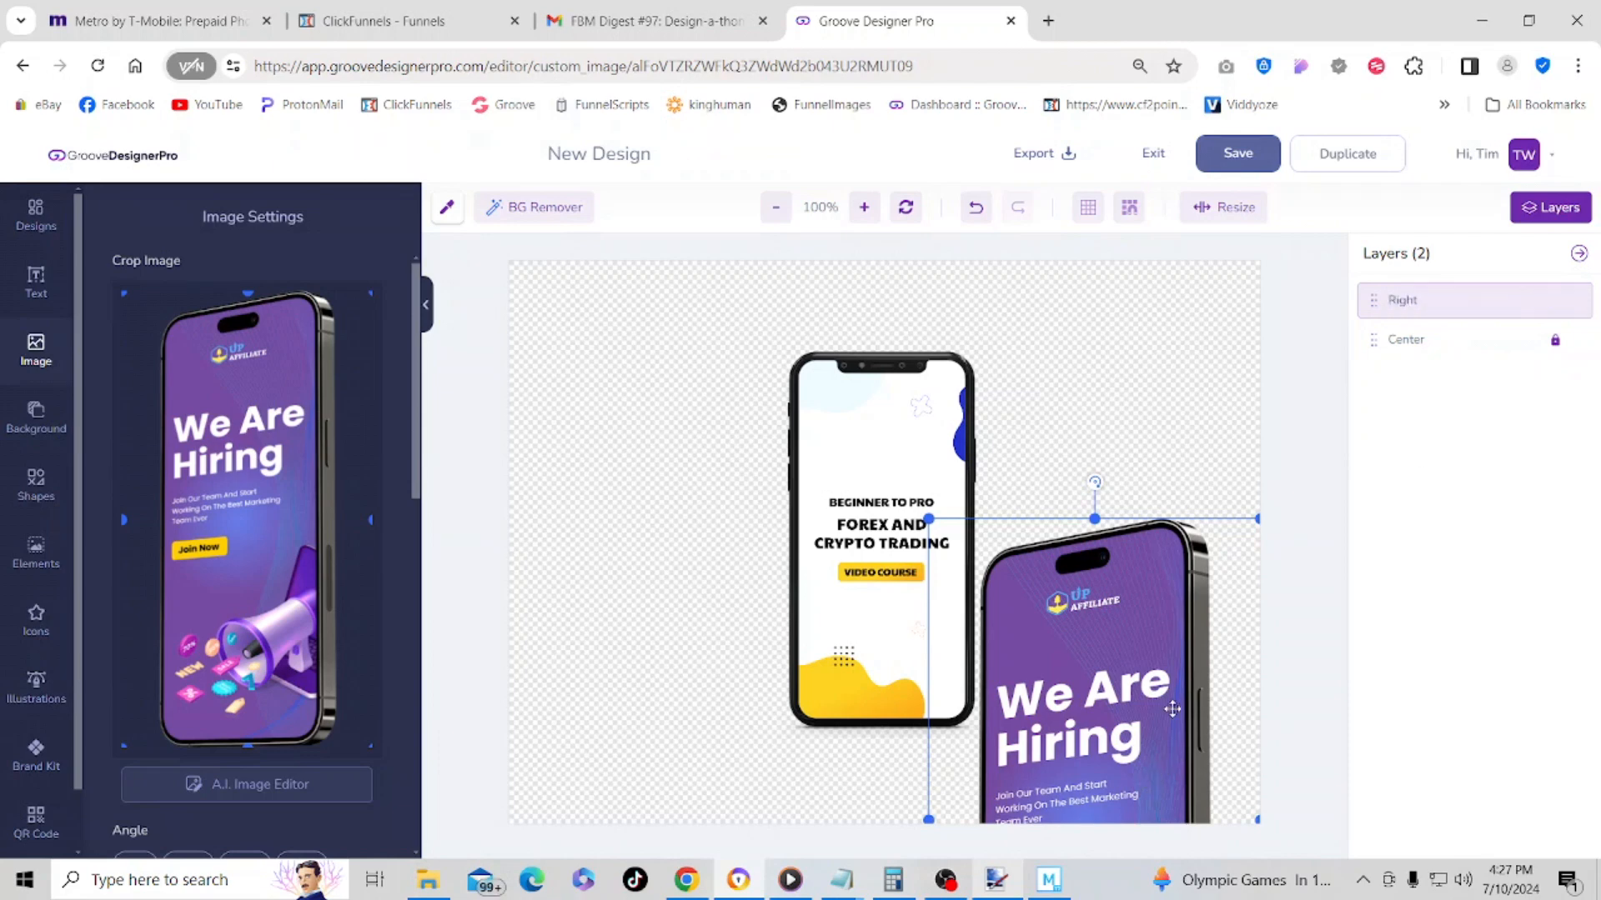
- Scale the We Are Hiring phone to slightly taller than the white phone and place it directly right of it, with their bottoms aligned
drag(1174, 625, 1171, 578)
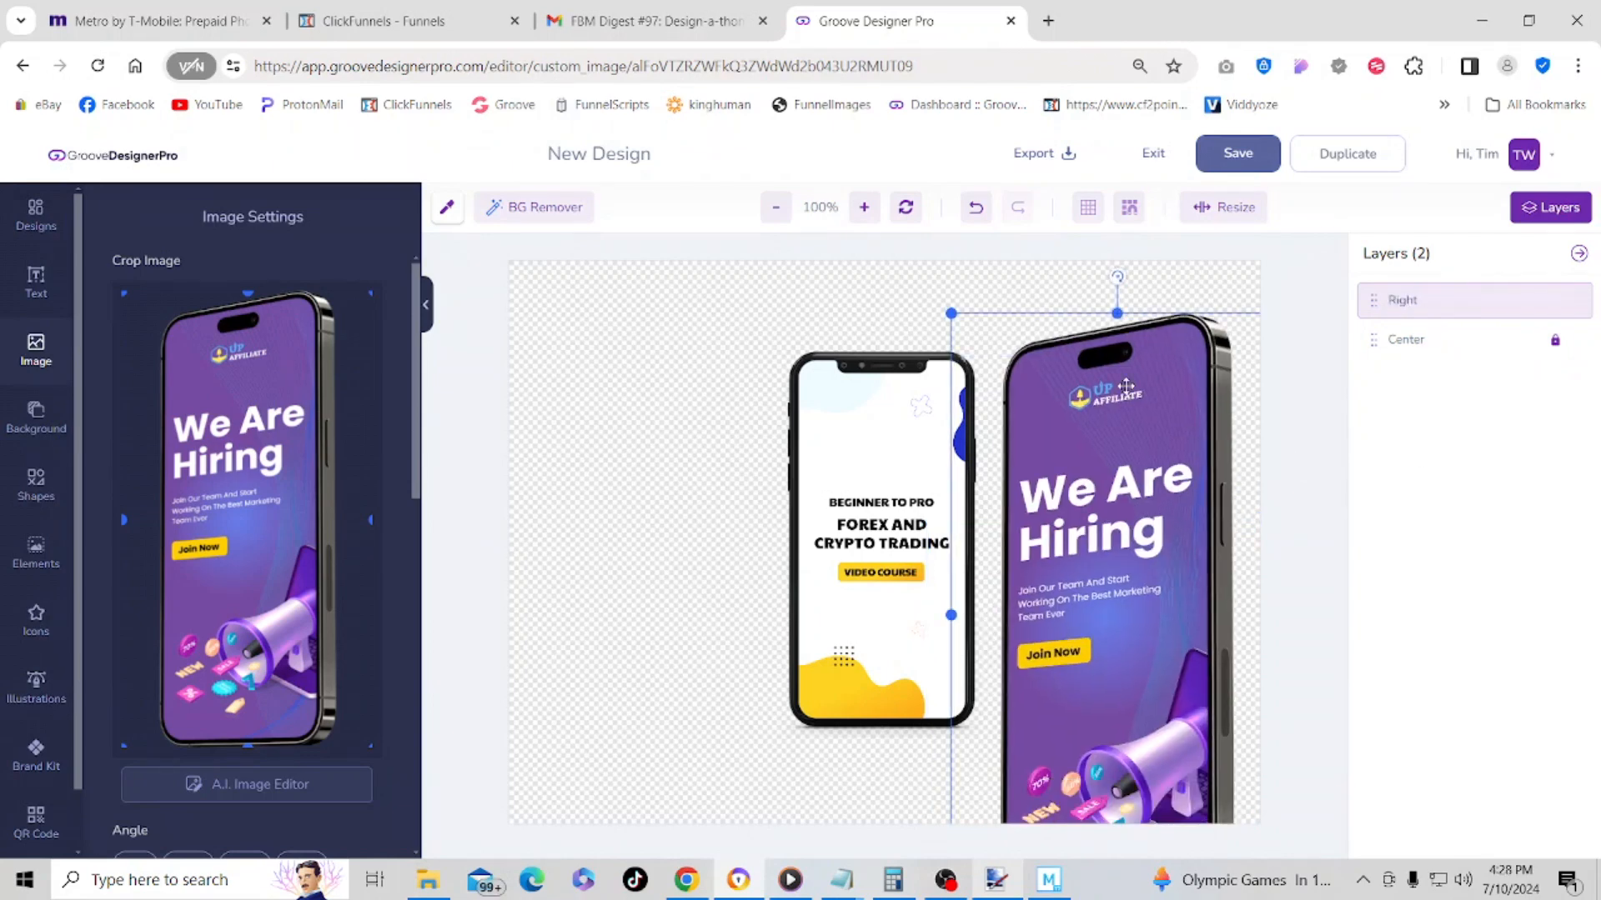
drag(951, 313, 1076, 418)
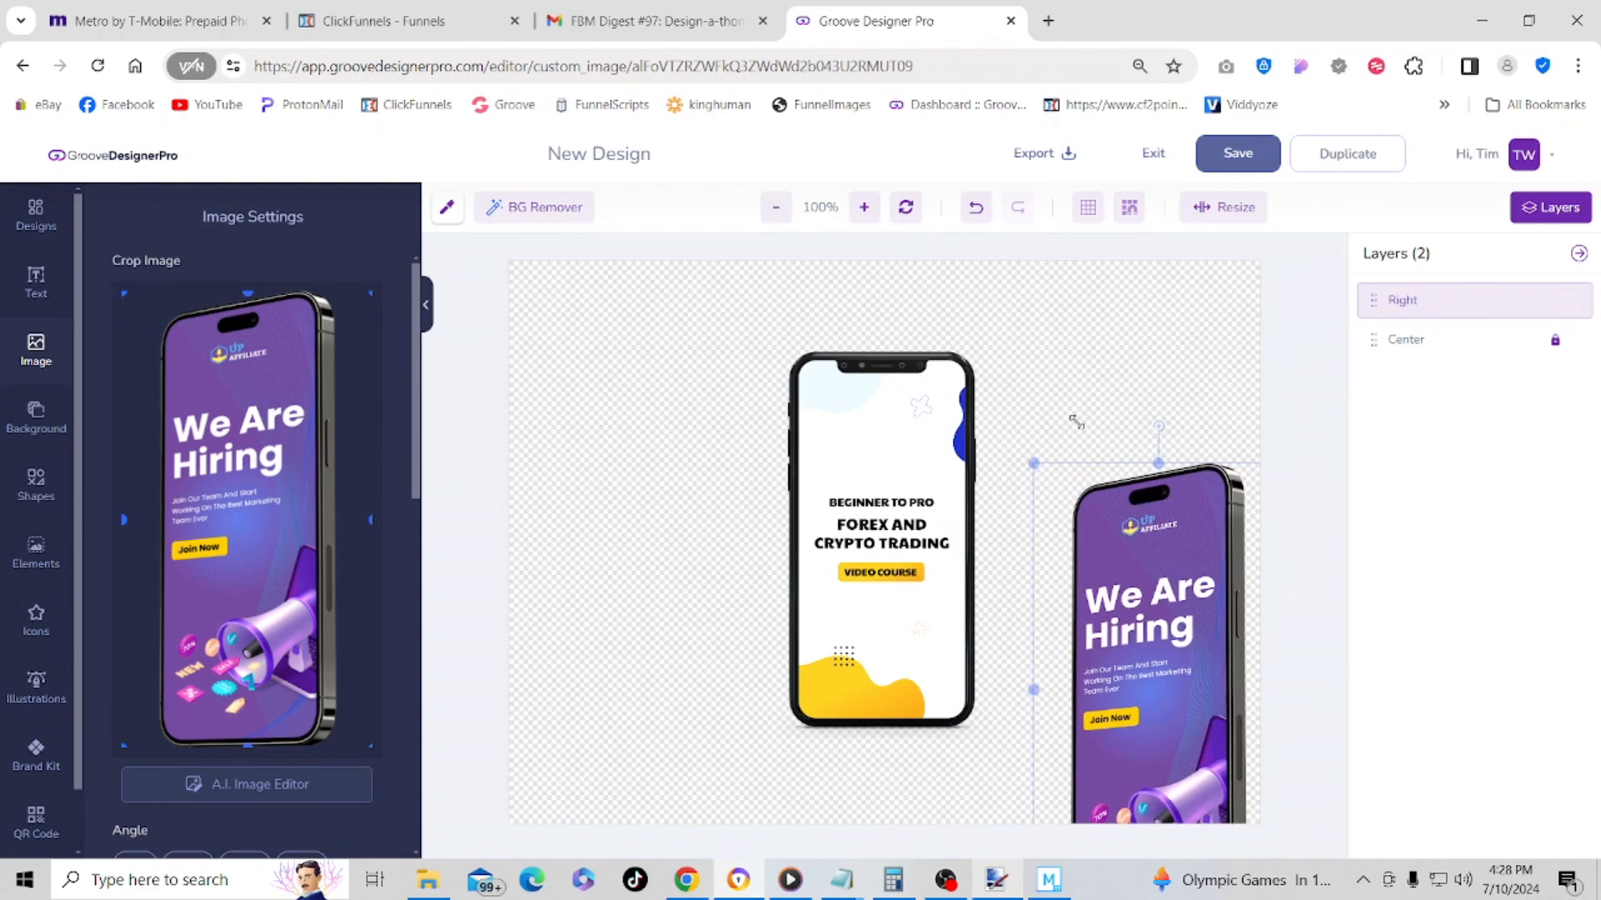
drag(1179, 640, 1103, 487)
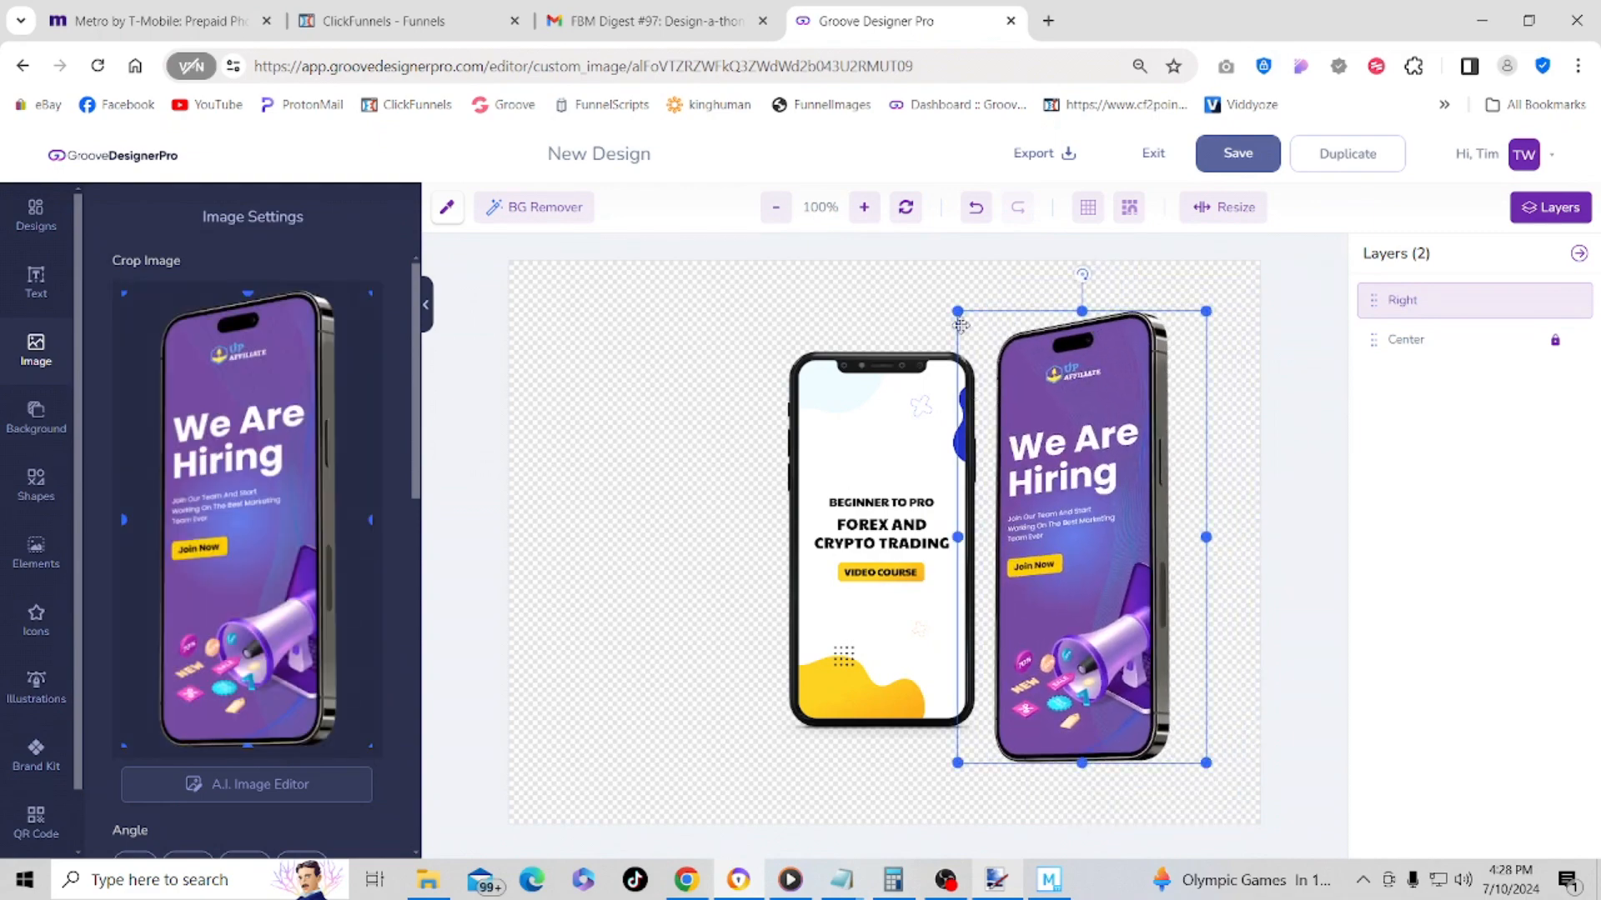
drag(960, 314, 995, 344)
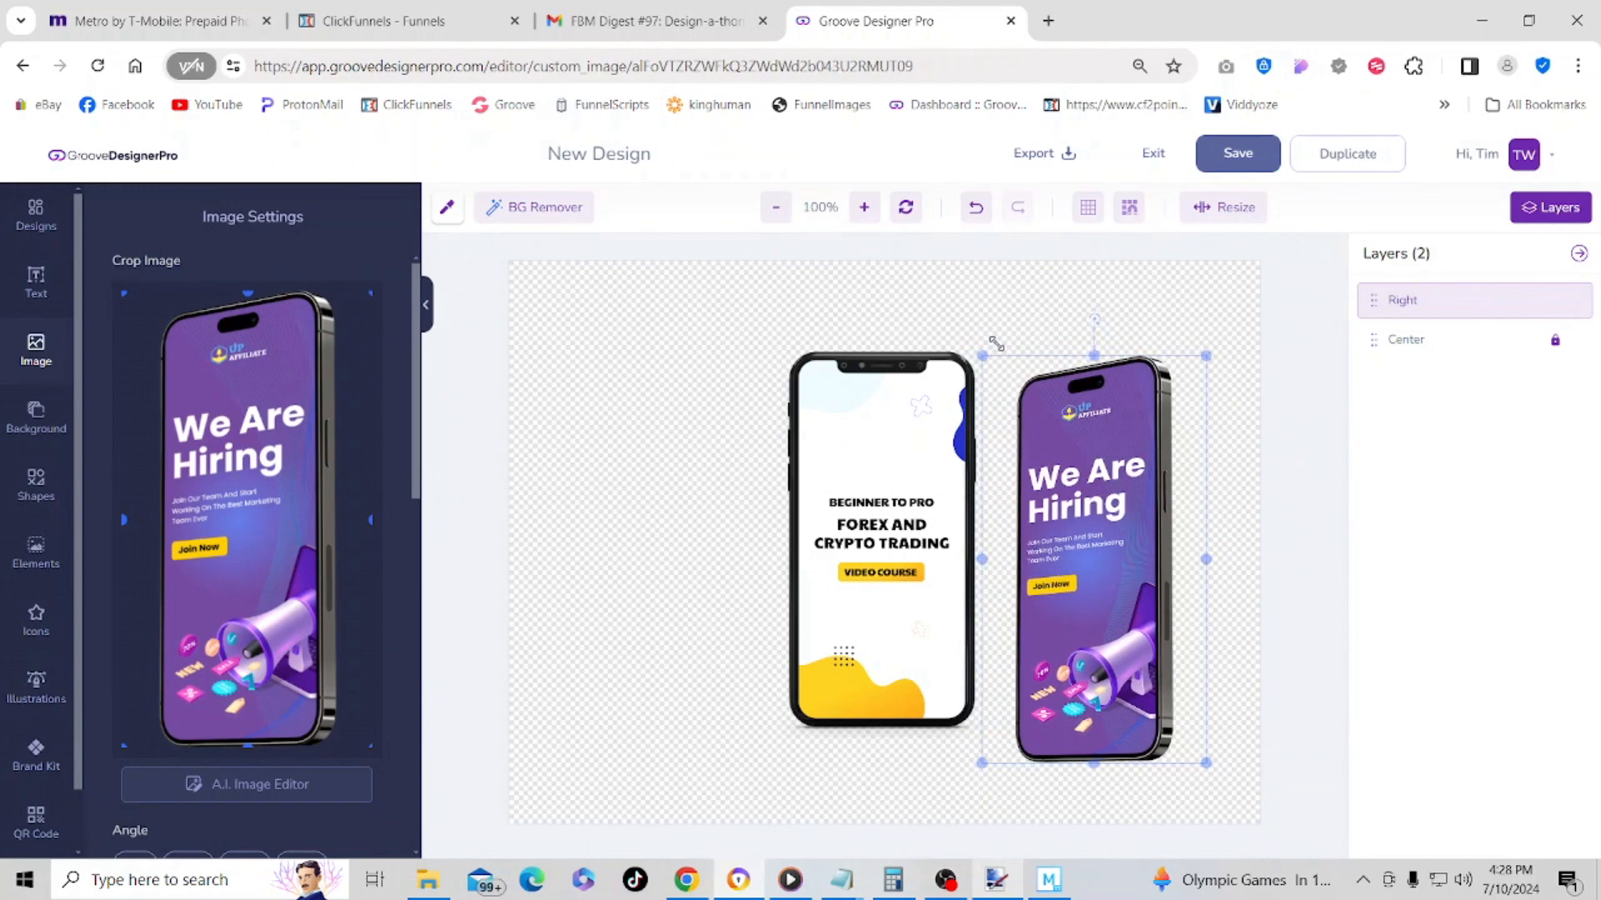
drag(1100, 492, 1068, 460)
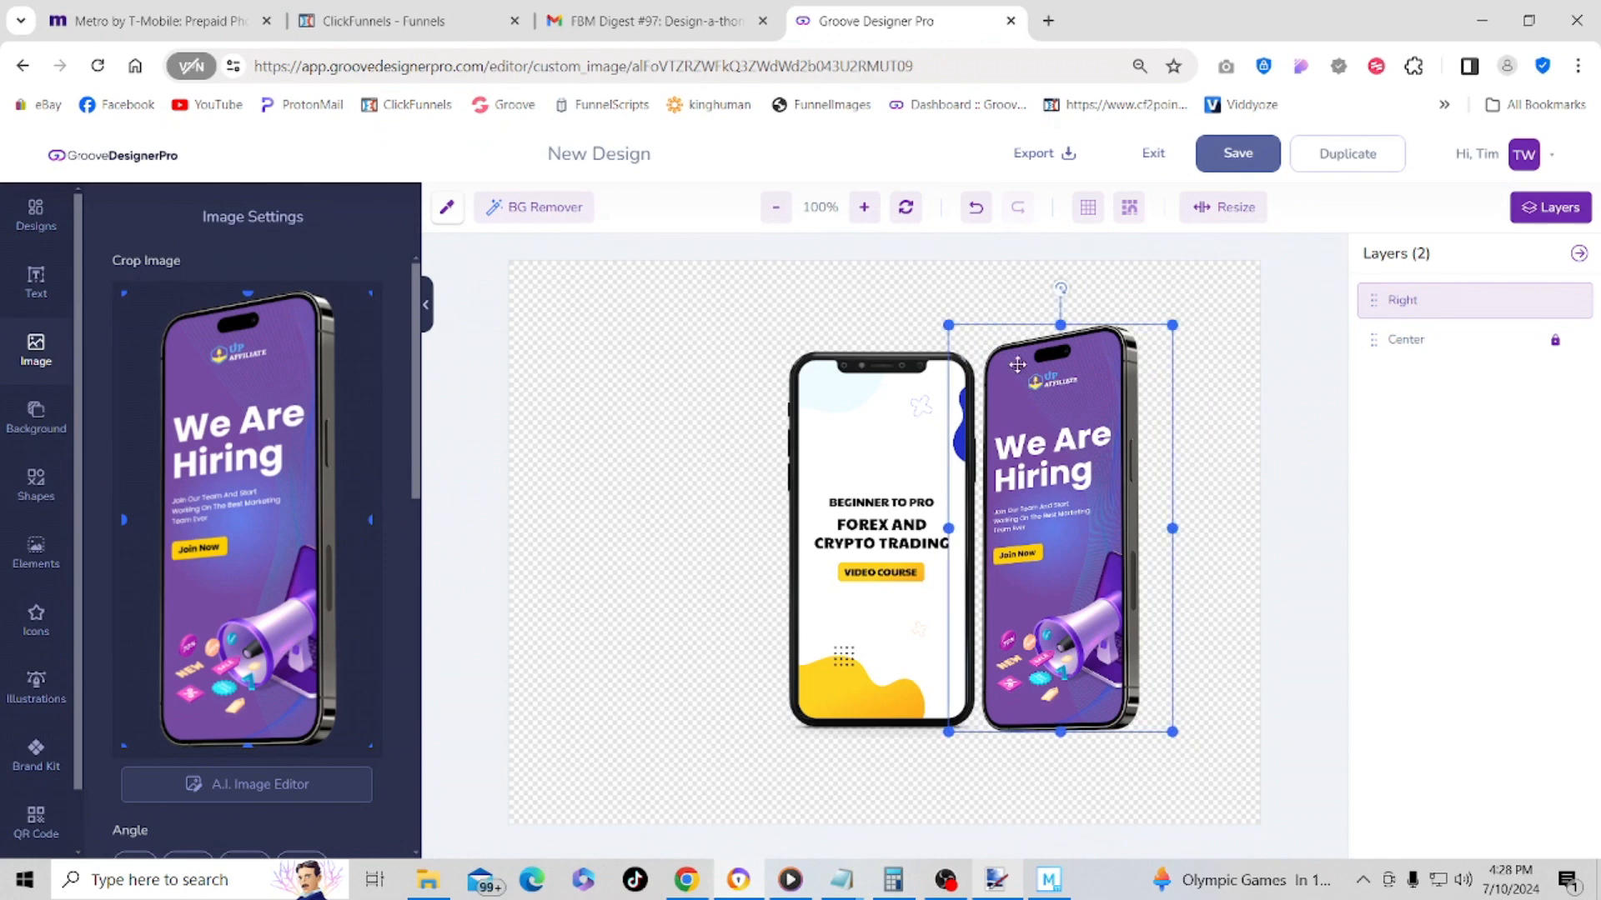
drag(948, 325, 949, 333)
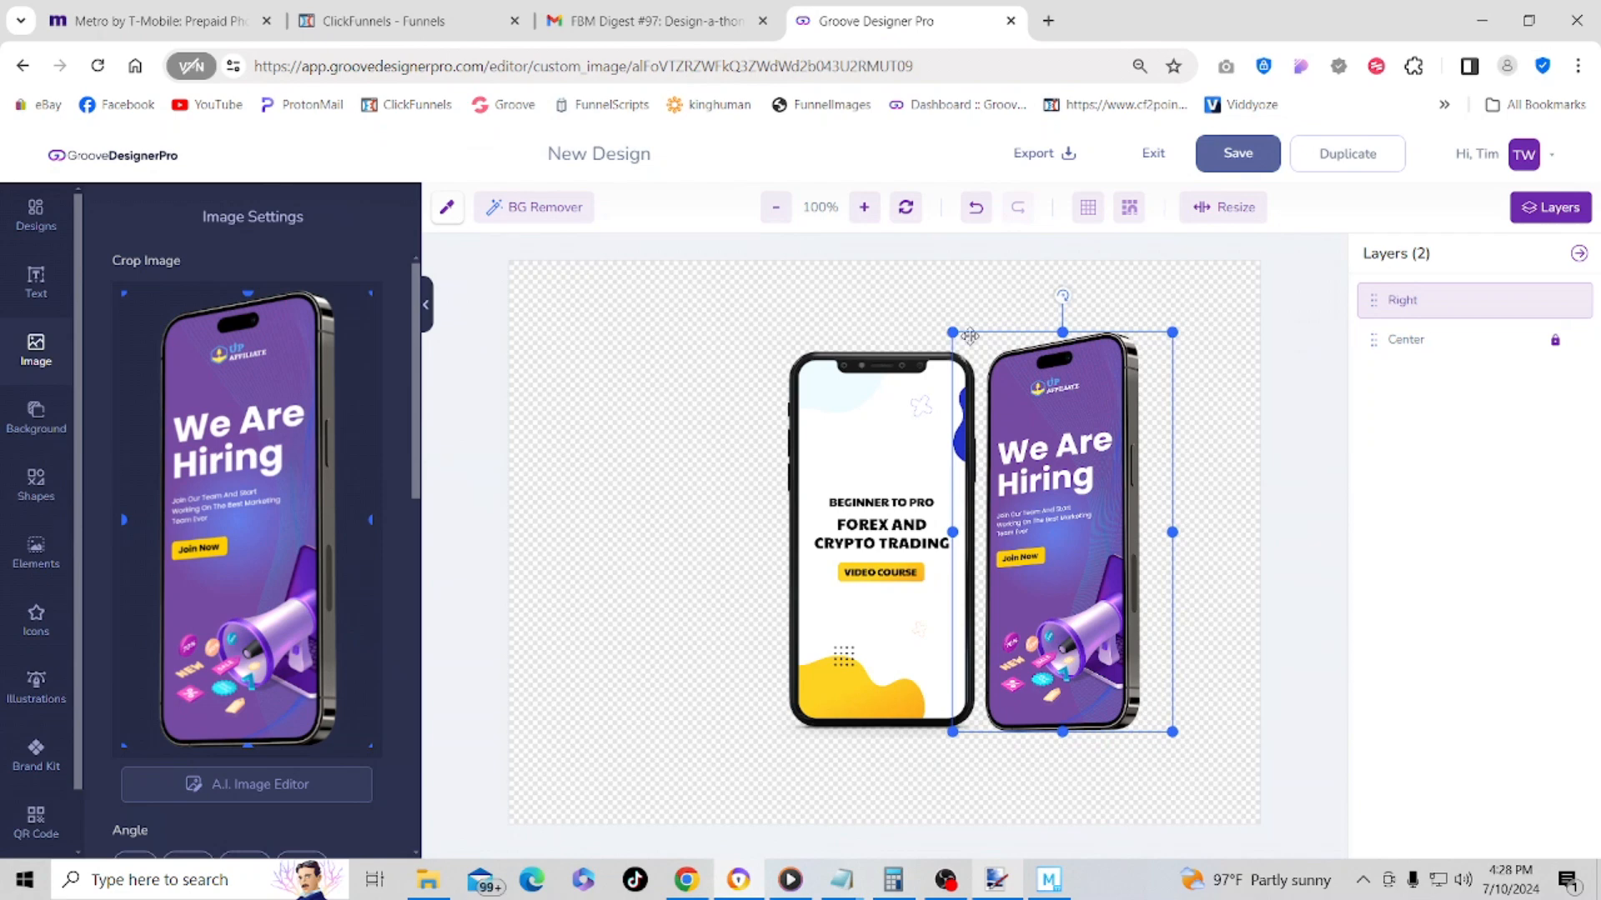
- Crop the empty left and right margins off the We Are Hiring phone image
click(849, 550)
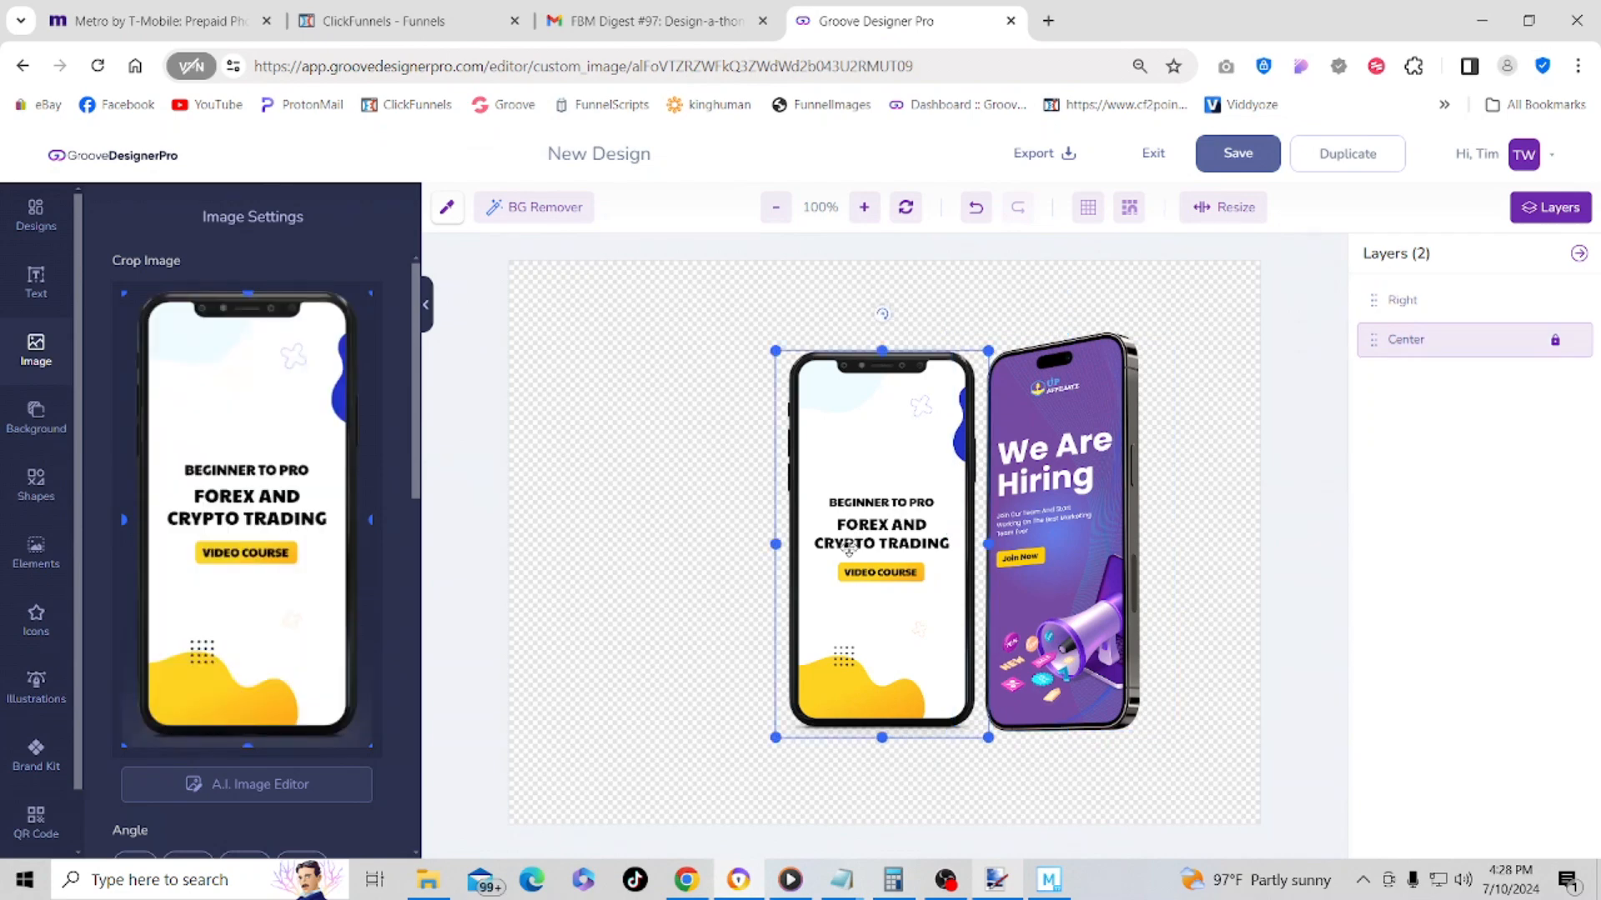
click(1045, 470)
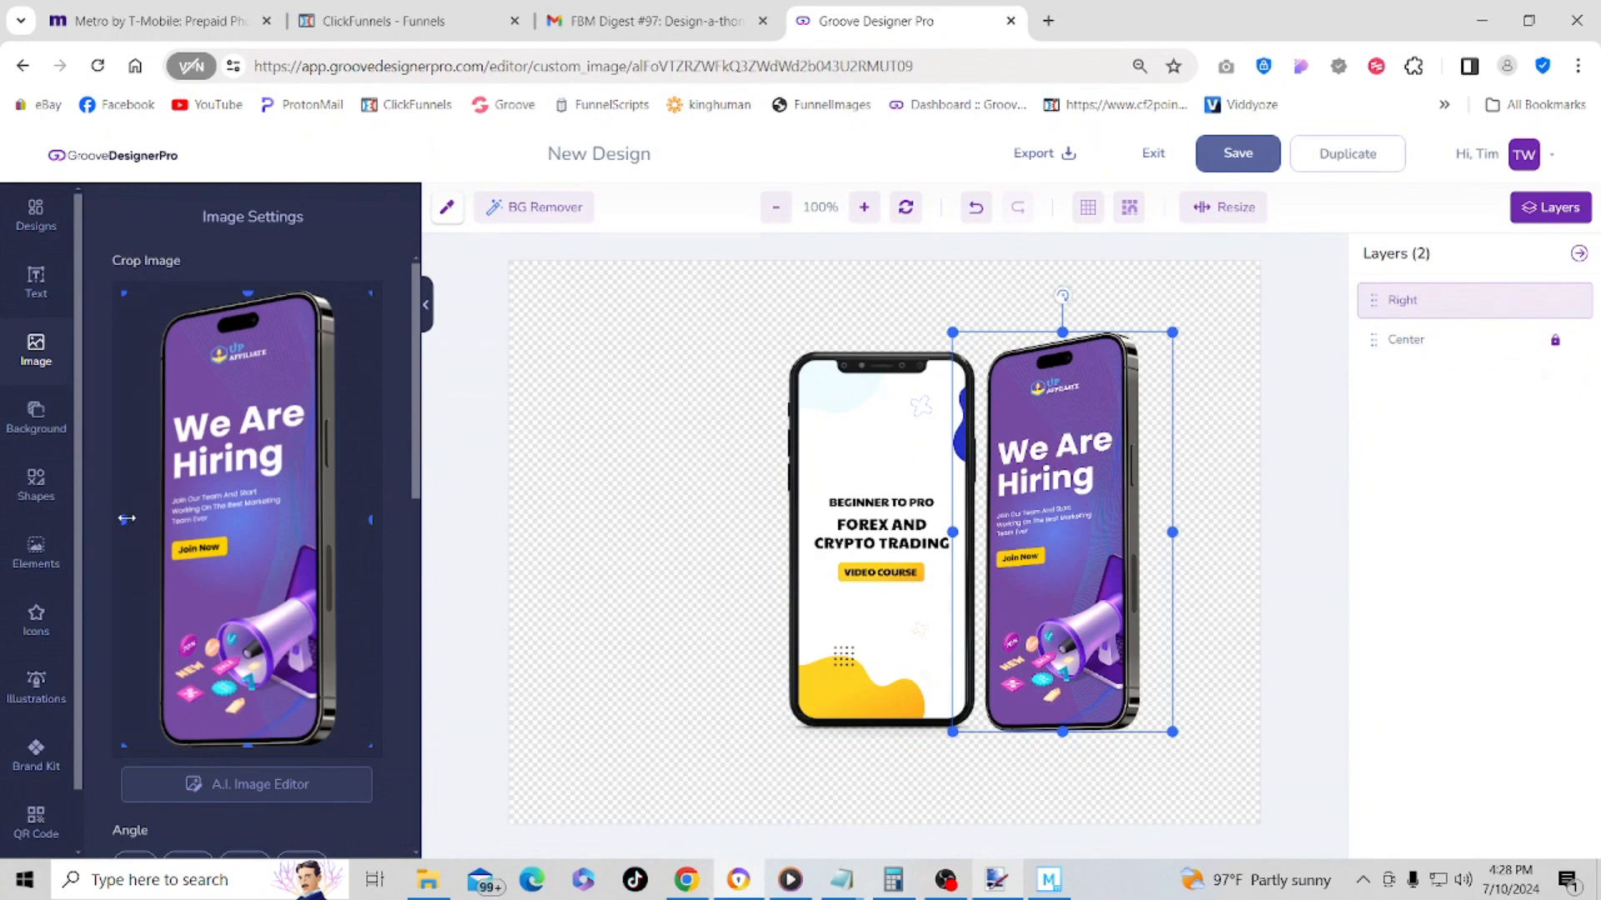
drag(127, 519, 150, 519)
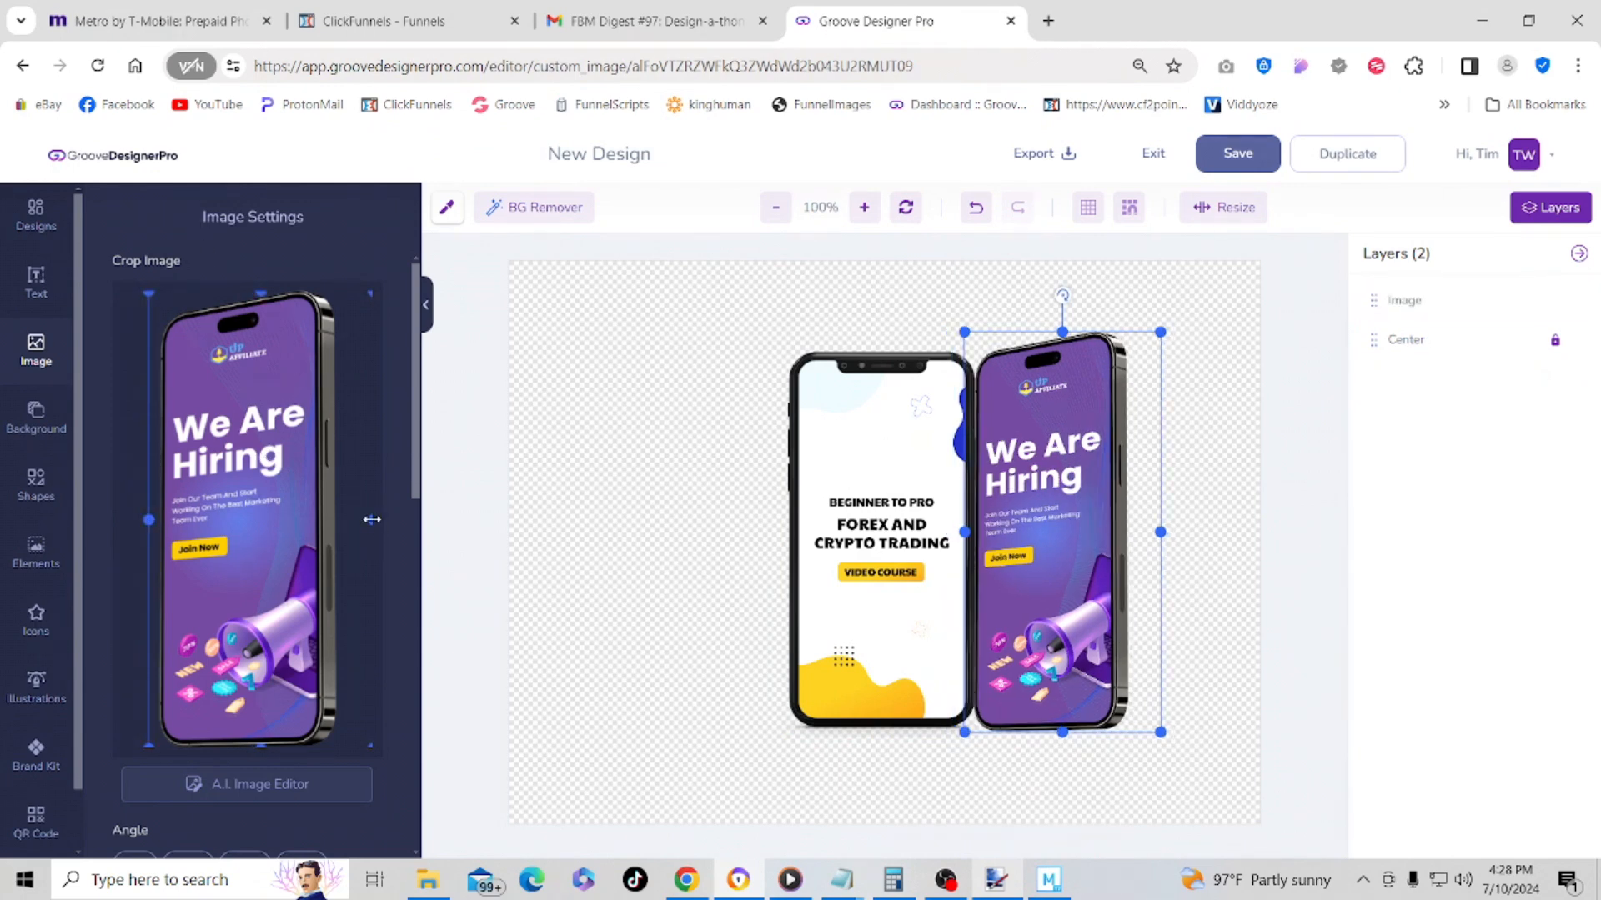
drag(371, 519, 348, 525)
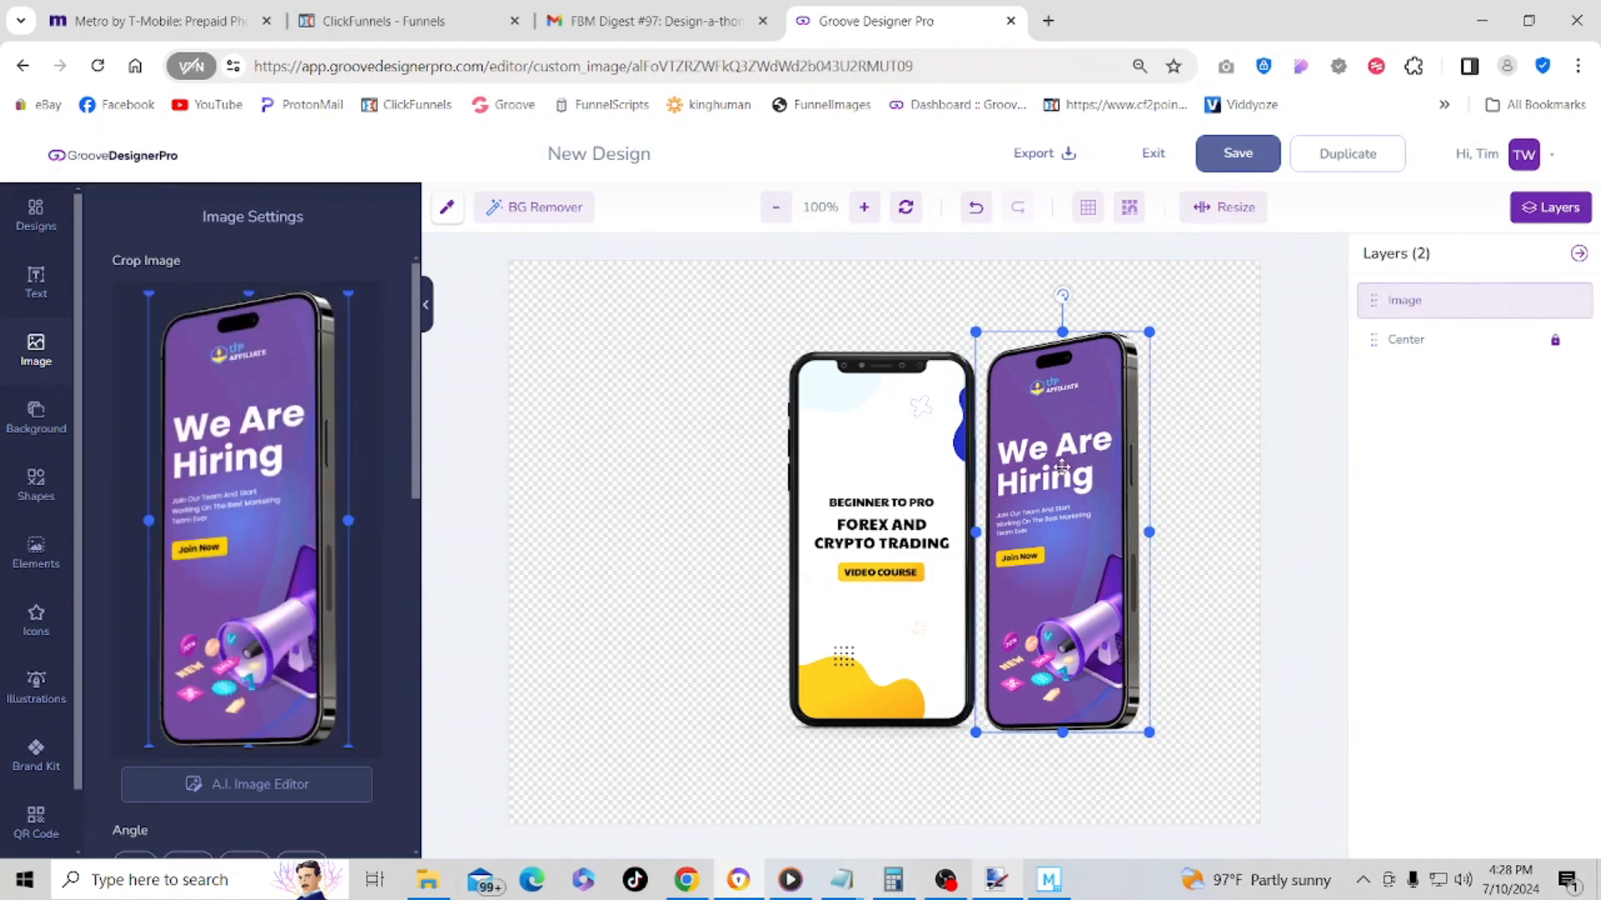
- Overlap the We Are Hiring phone with the white phone's right edge and send it behind the white phone
drag(1062, 467, 1023, 463)
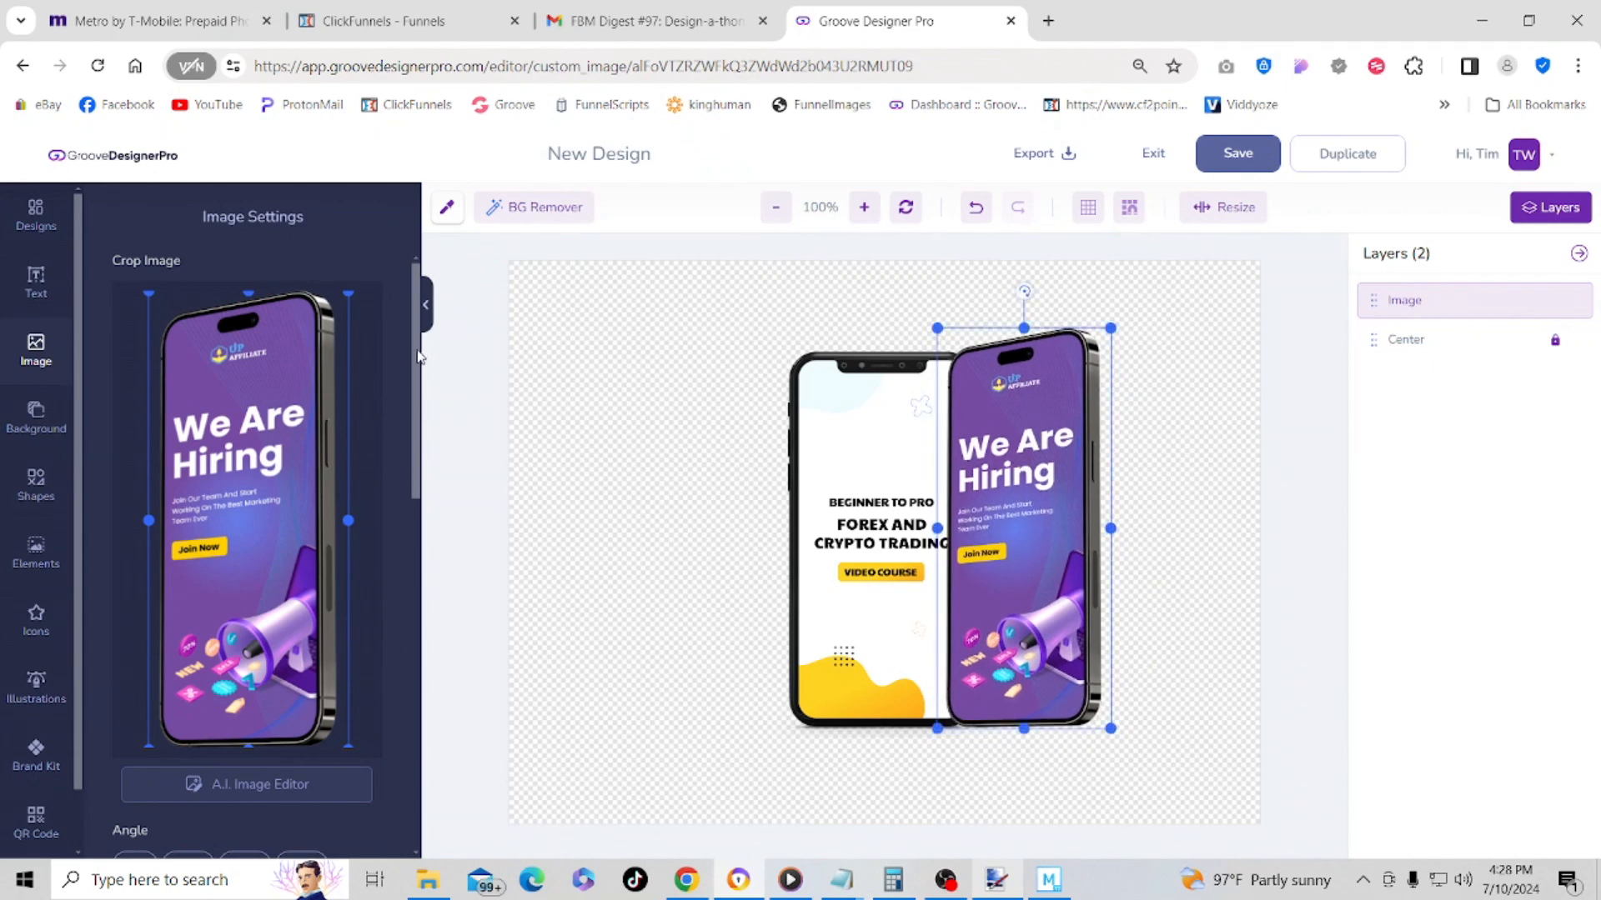
drag(413, 364, 380, 804)
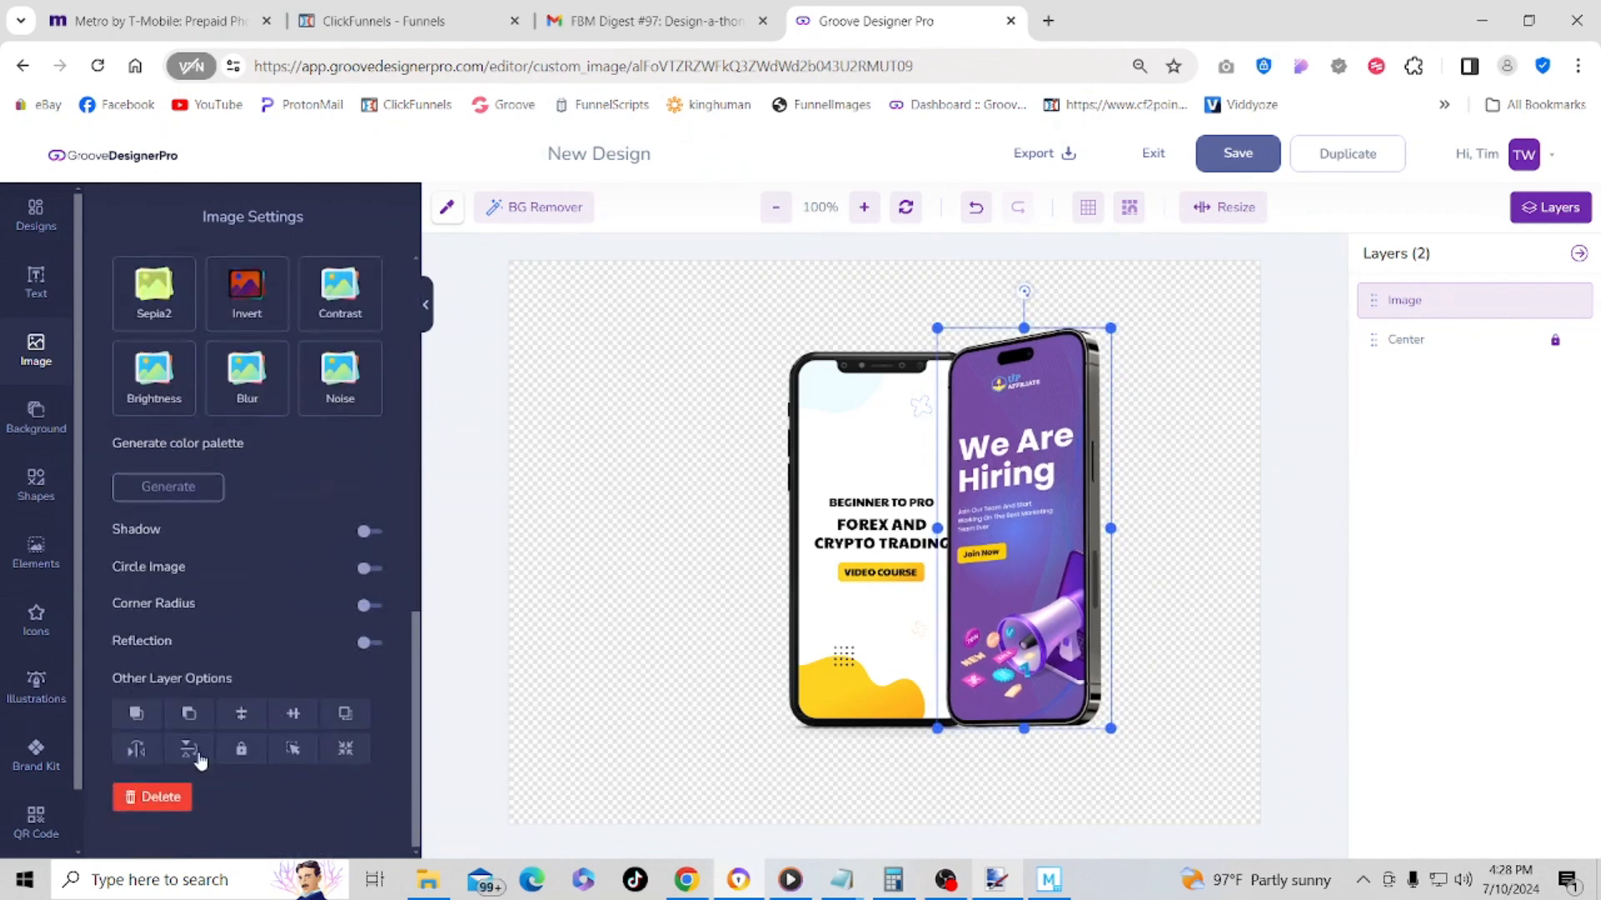
click(190, 715)
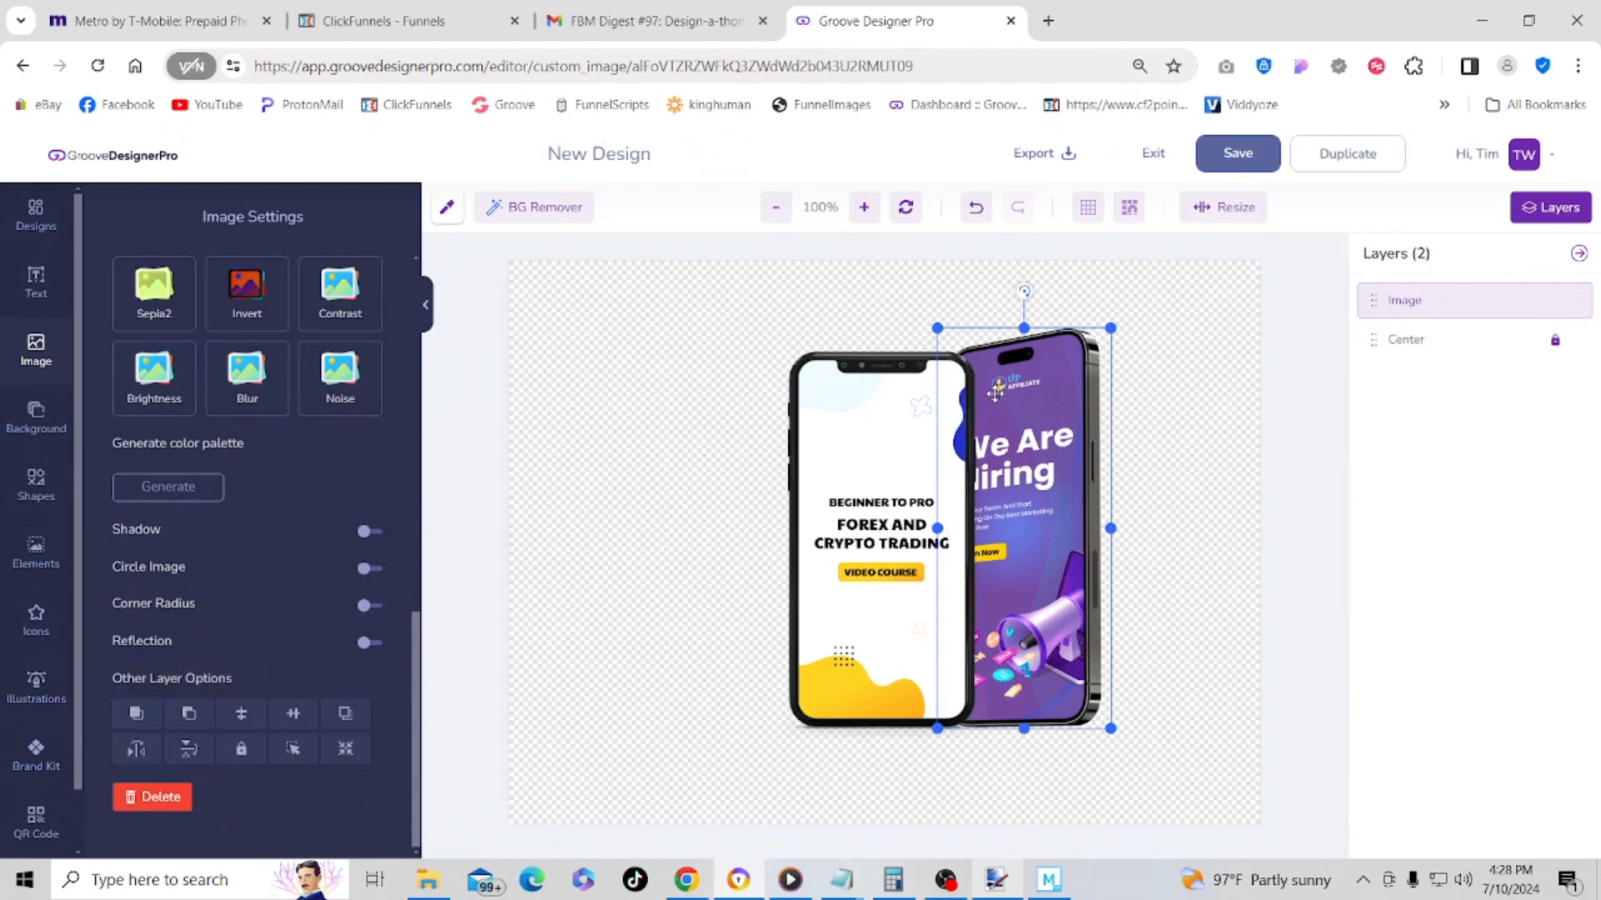
- Shrink the We Are Hiring phone slightly and reposition it so its left edge stays tucked behind the white phone
drag(1005, 409, 1016, 415)
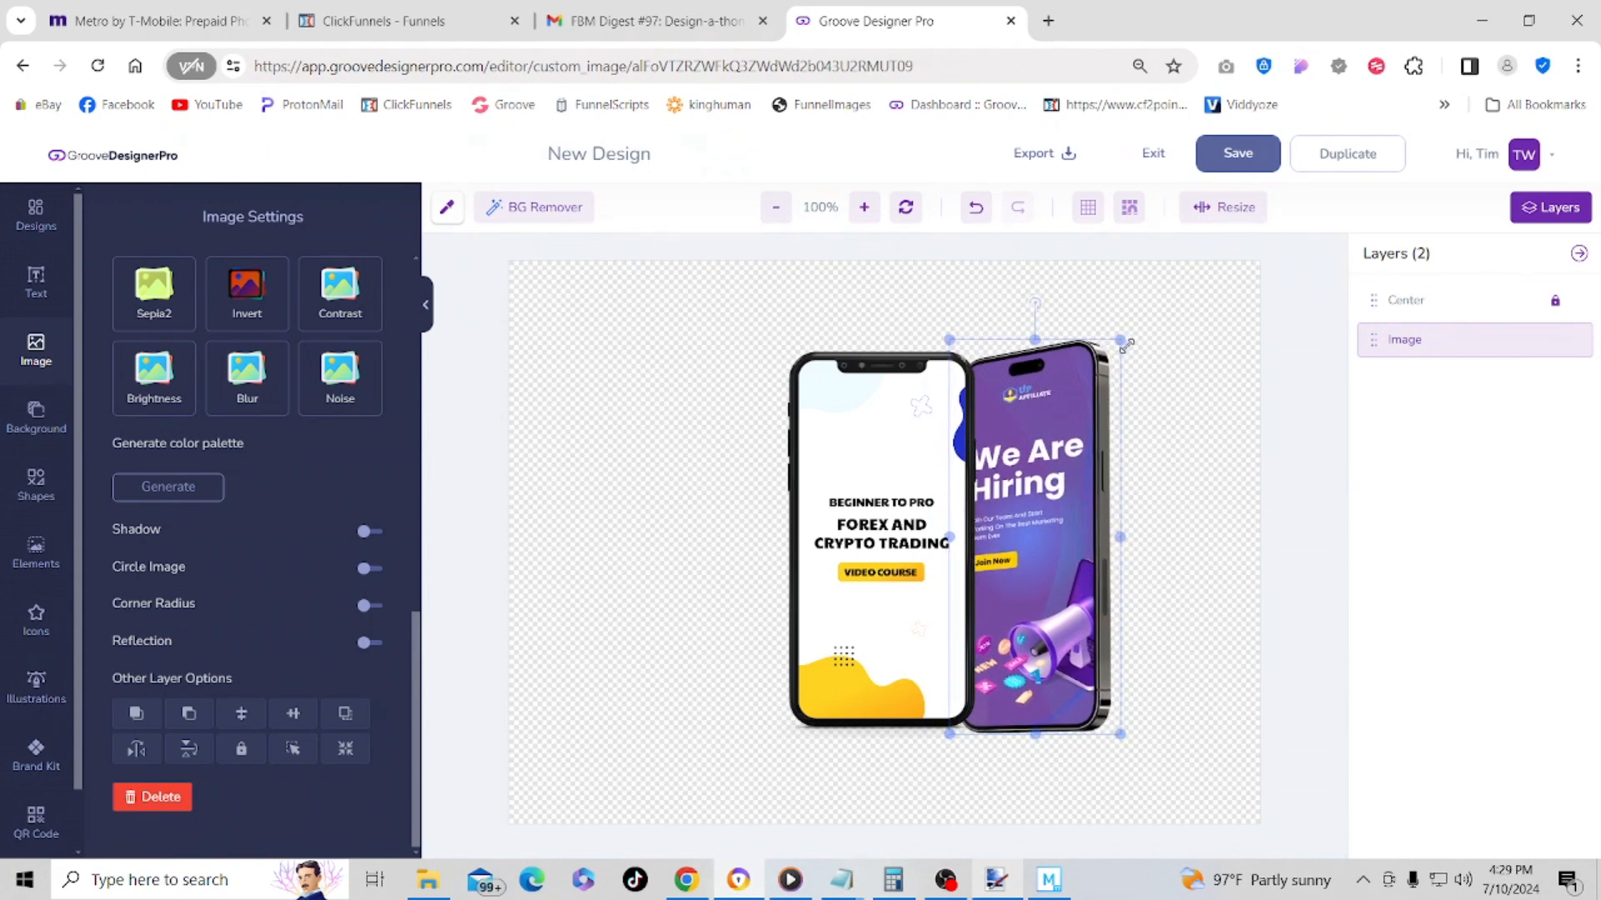
click(1055, 432)
drag(1053, 432, 1056, 427)
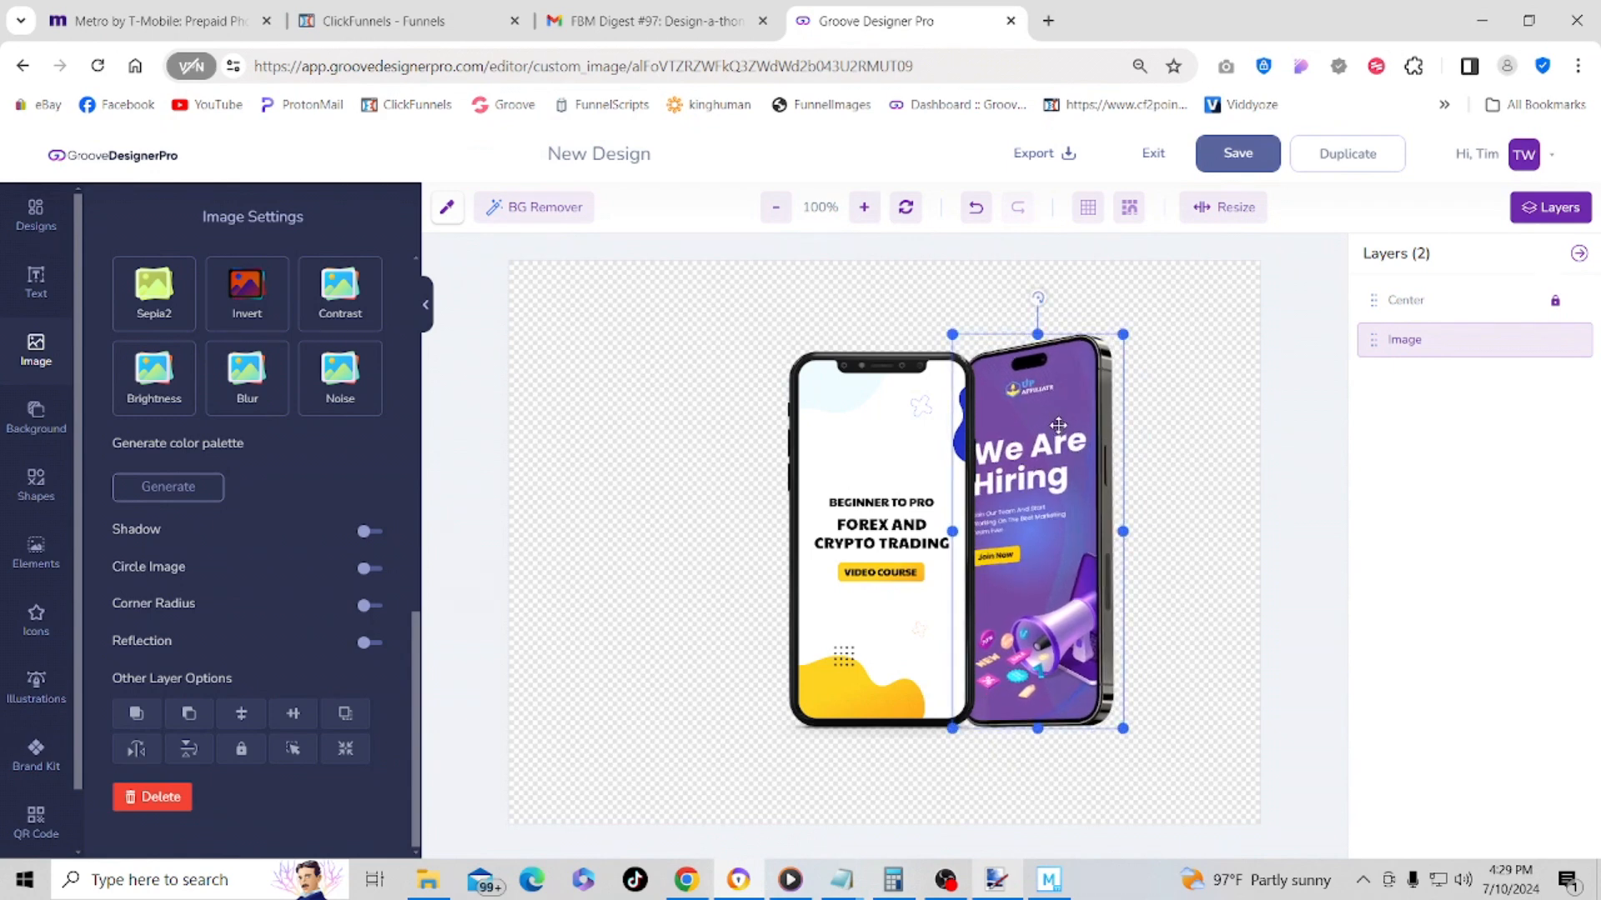
- Name the cropped We Are Hiring phone's layer Right, below the locked Center layer
click(1555, 302)
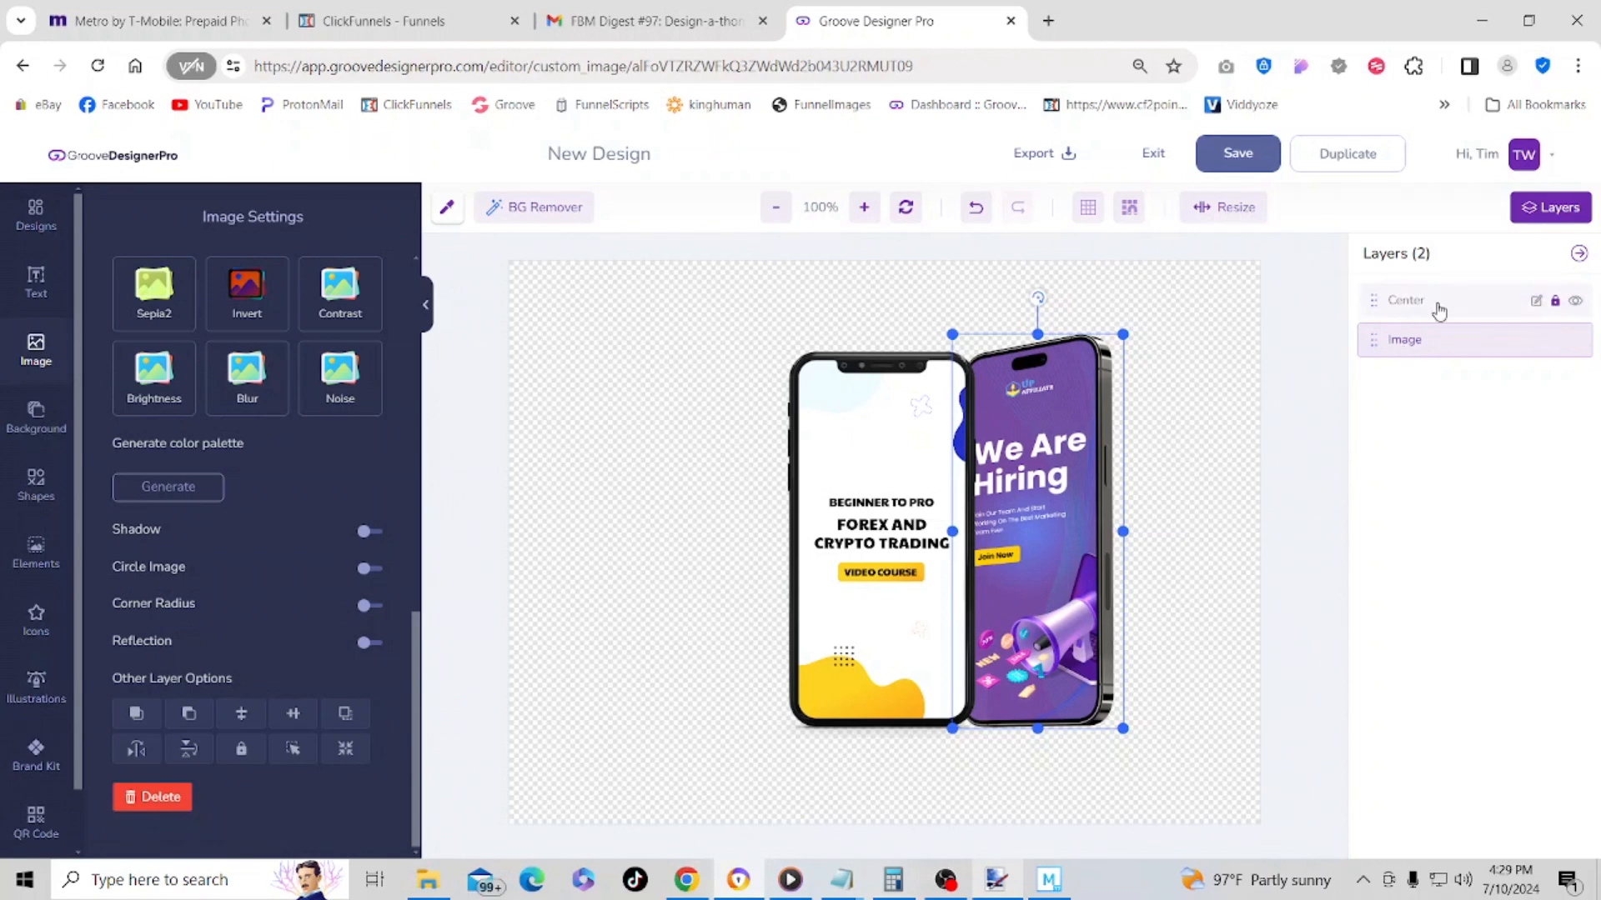
click(1439, 310)
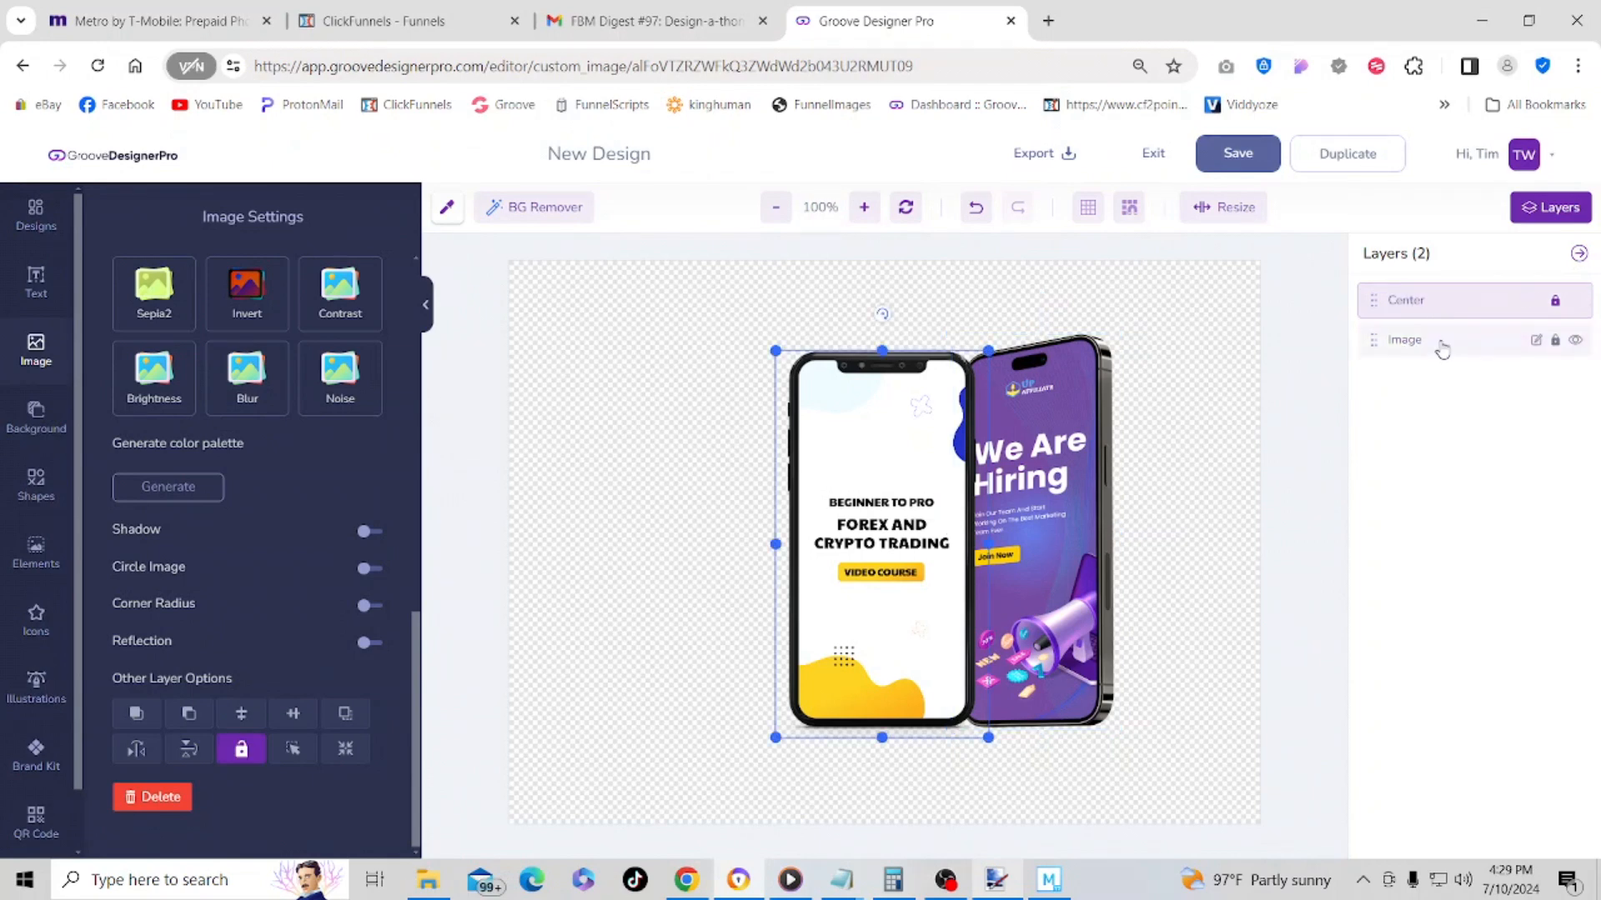
click(1441, 348)
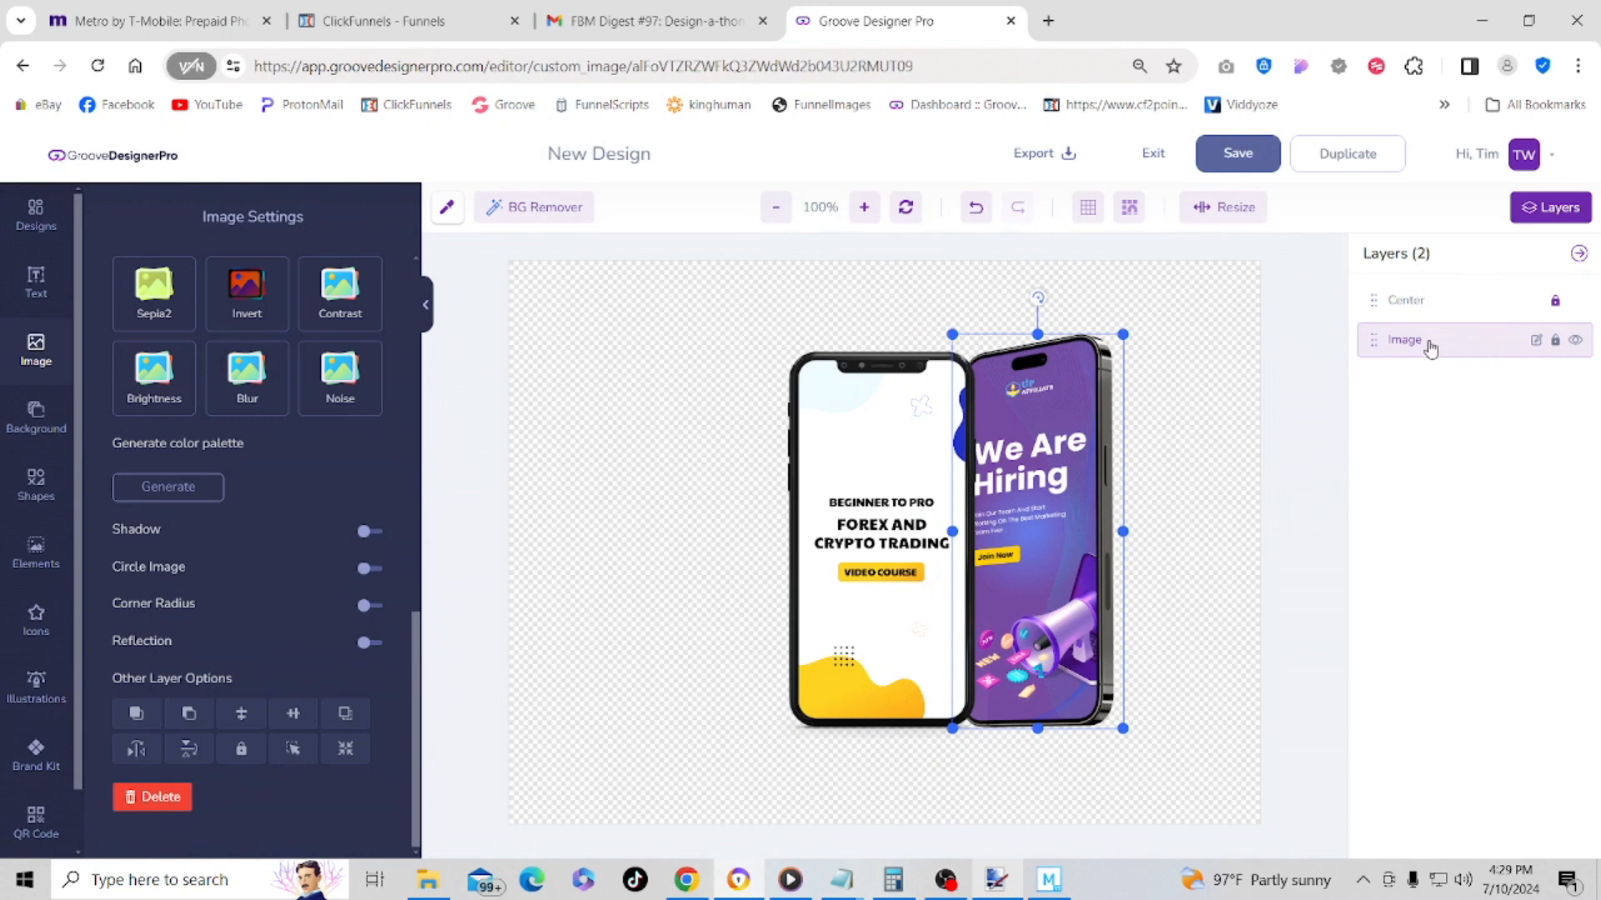
click(1535, 341)
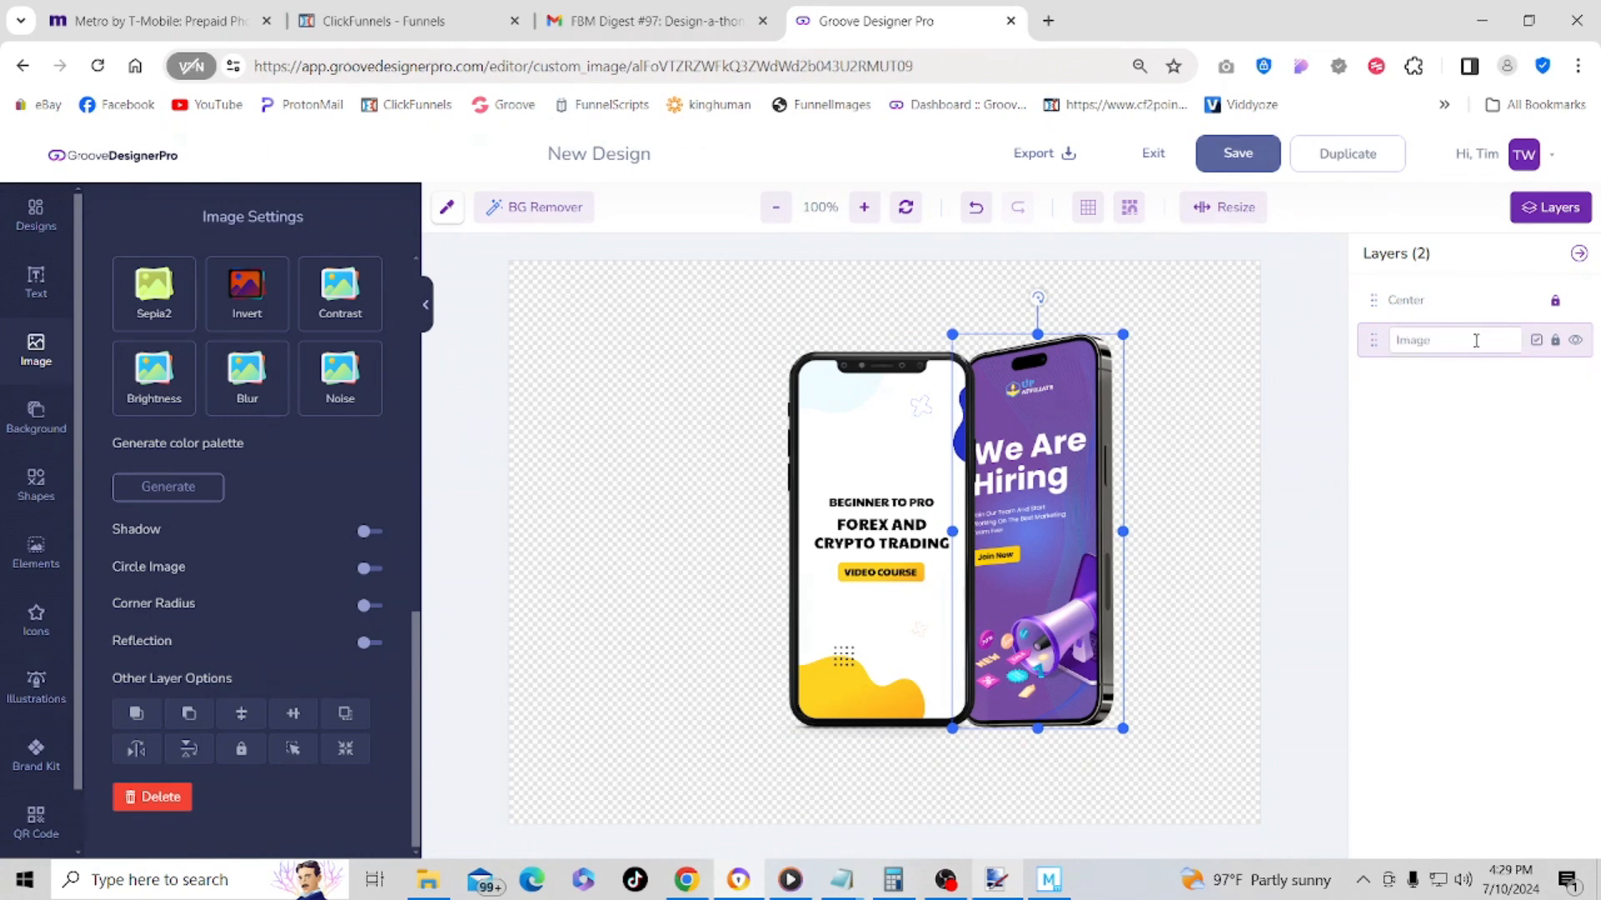
key(BackSpace)
click(1537, 341)
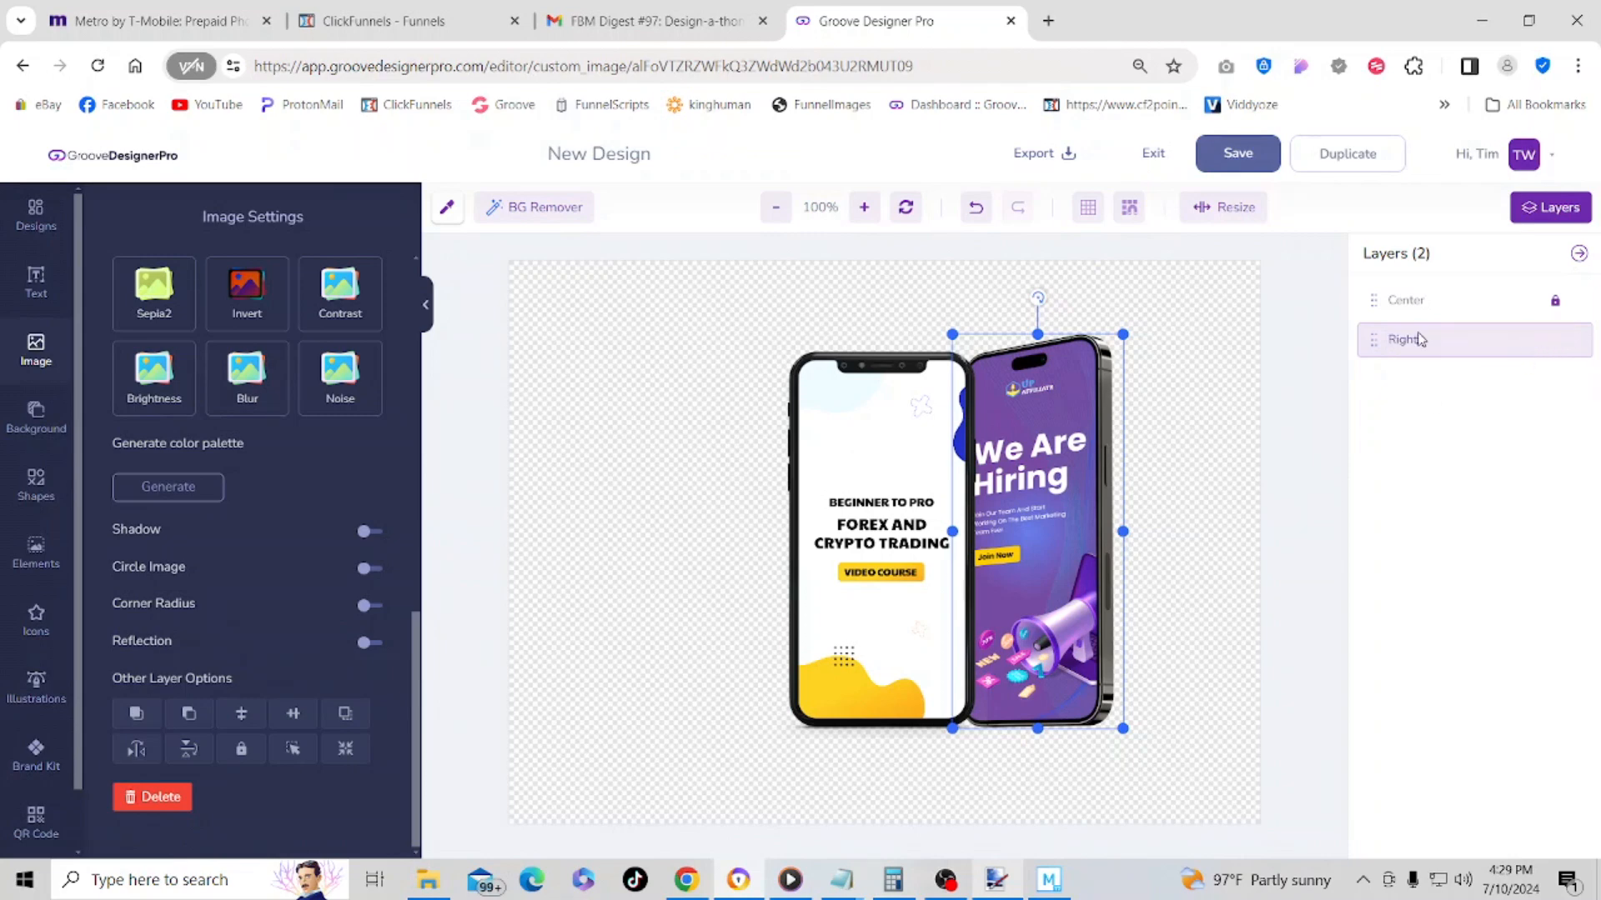
- Lock the We Are Hiring phone's Right layer
click(1419, 302)
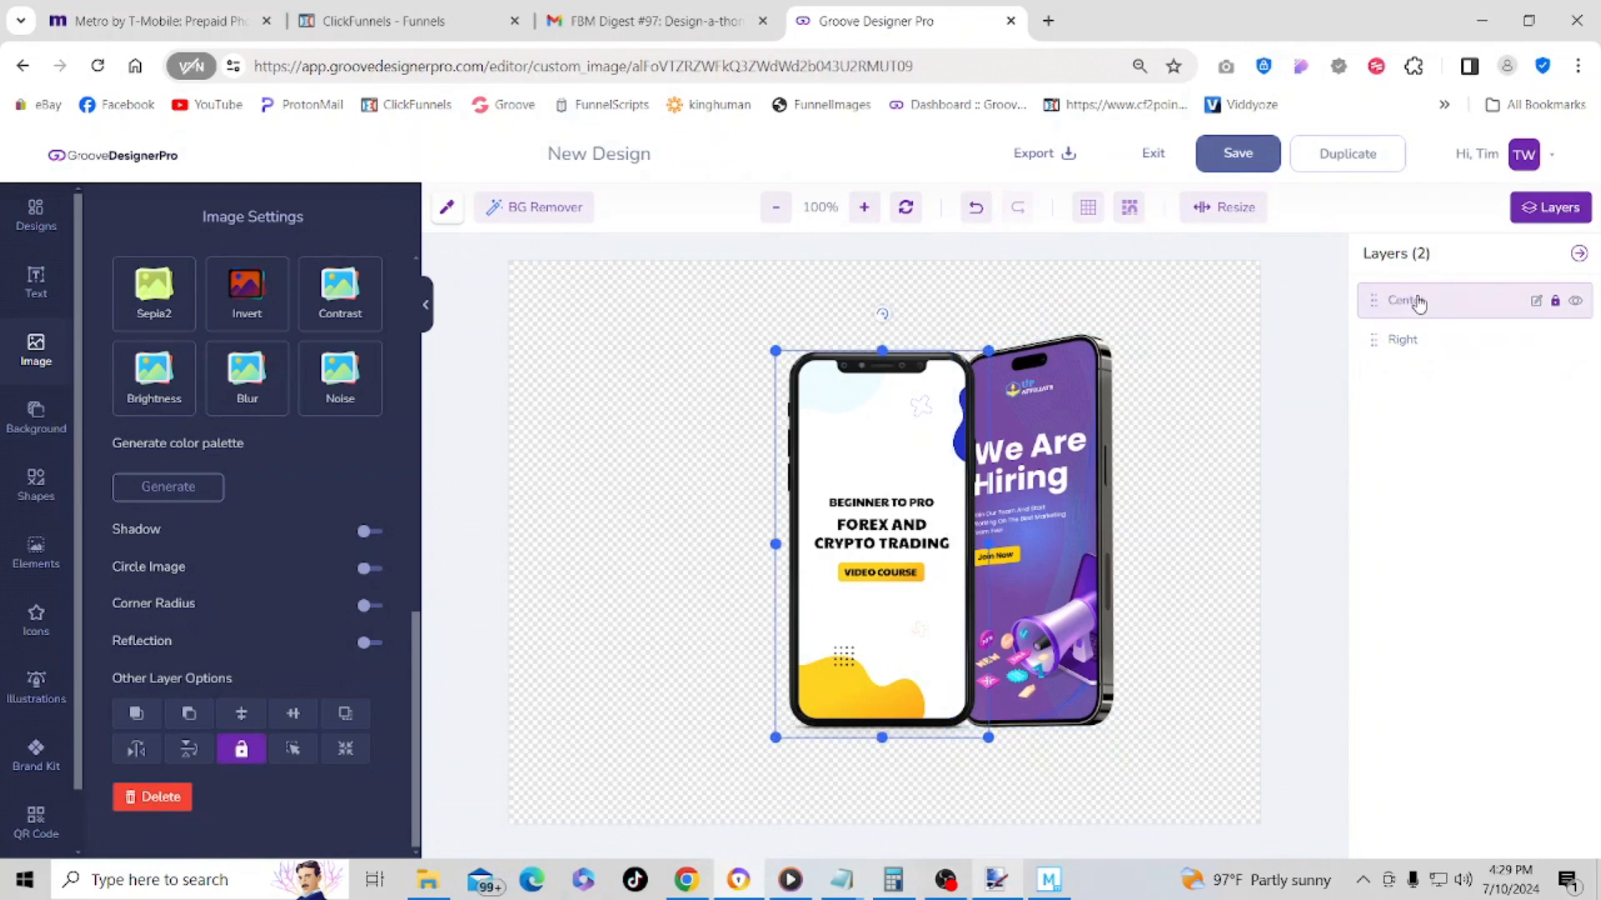
click(1426, 340)
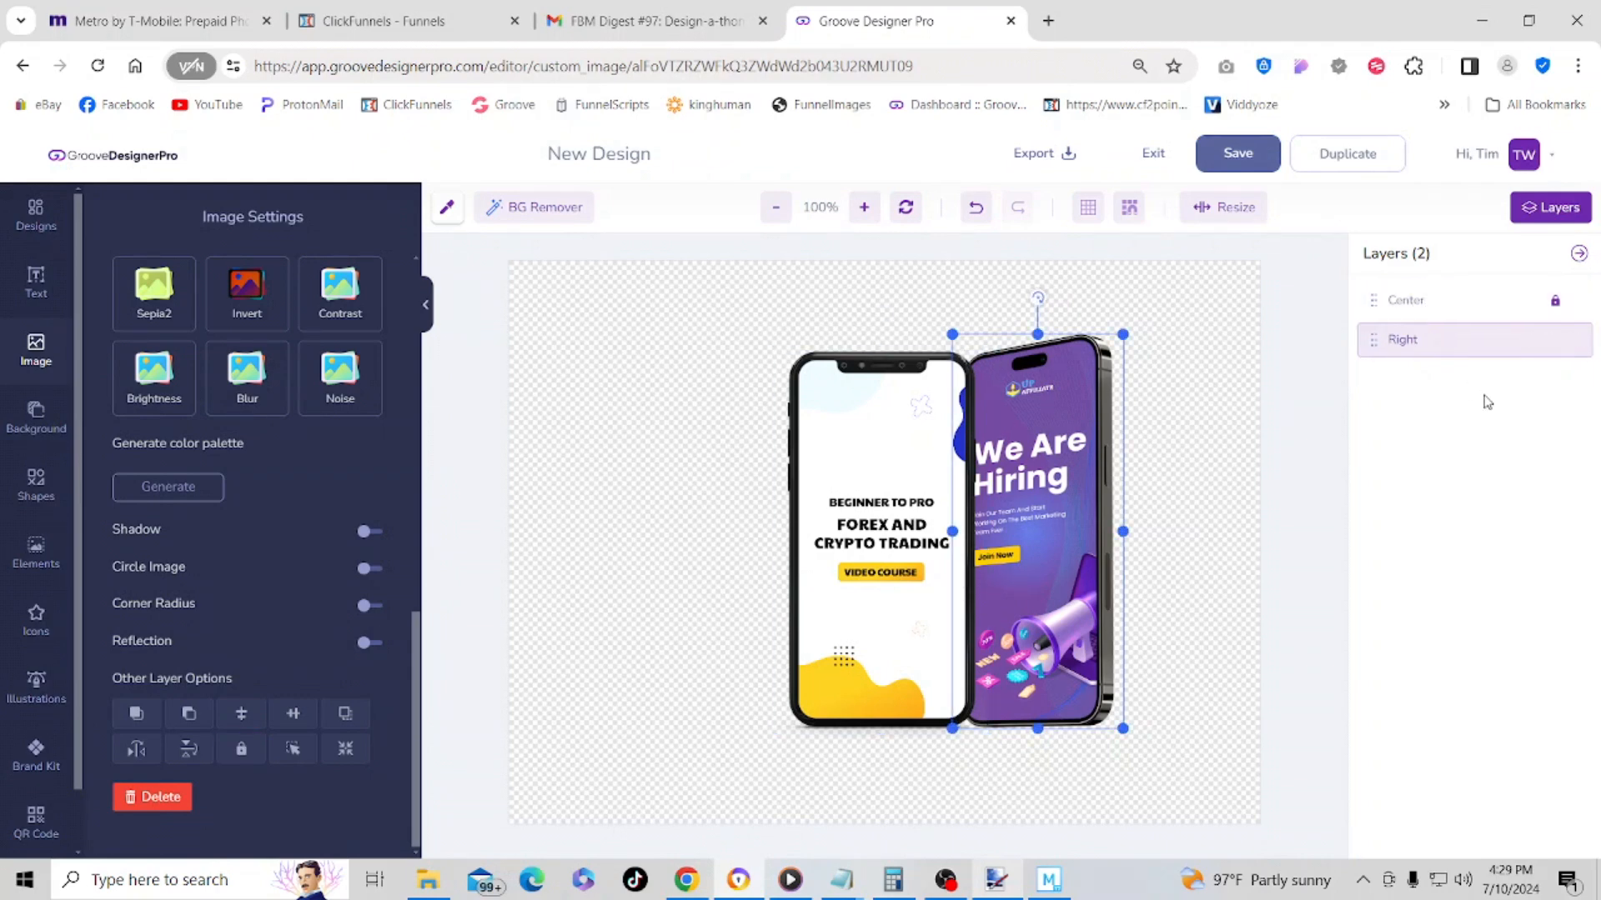
click(1555, 341)
- Add the saved Spiritual Awakening phone from the Devices designs to the canvas
click(36, 210)
mouse_move(156, 399)
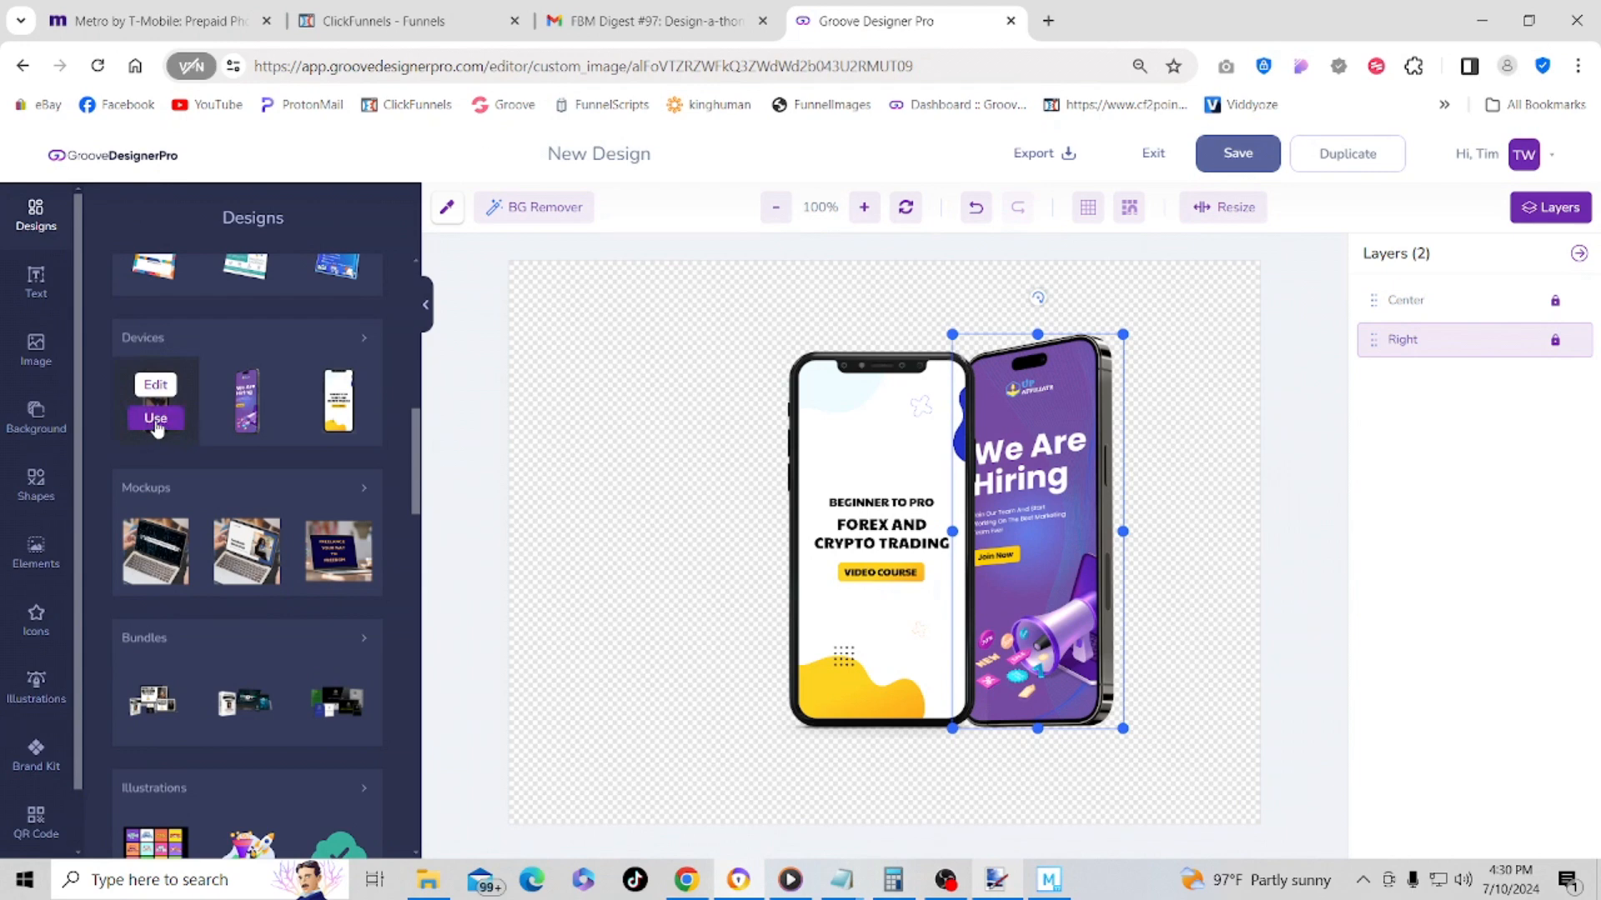
click(156, 420)
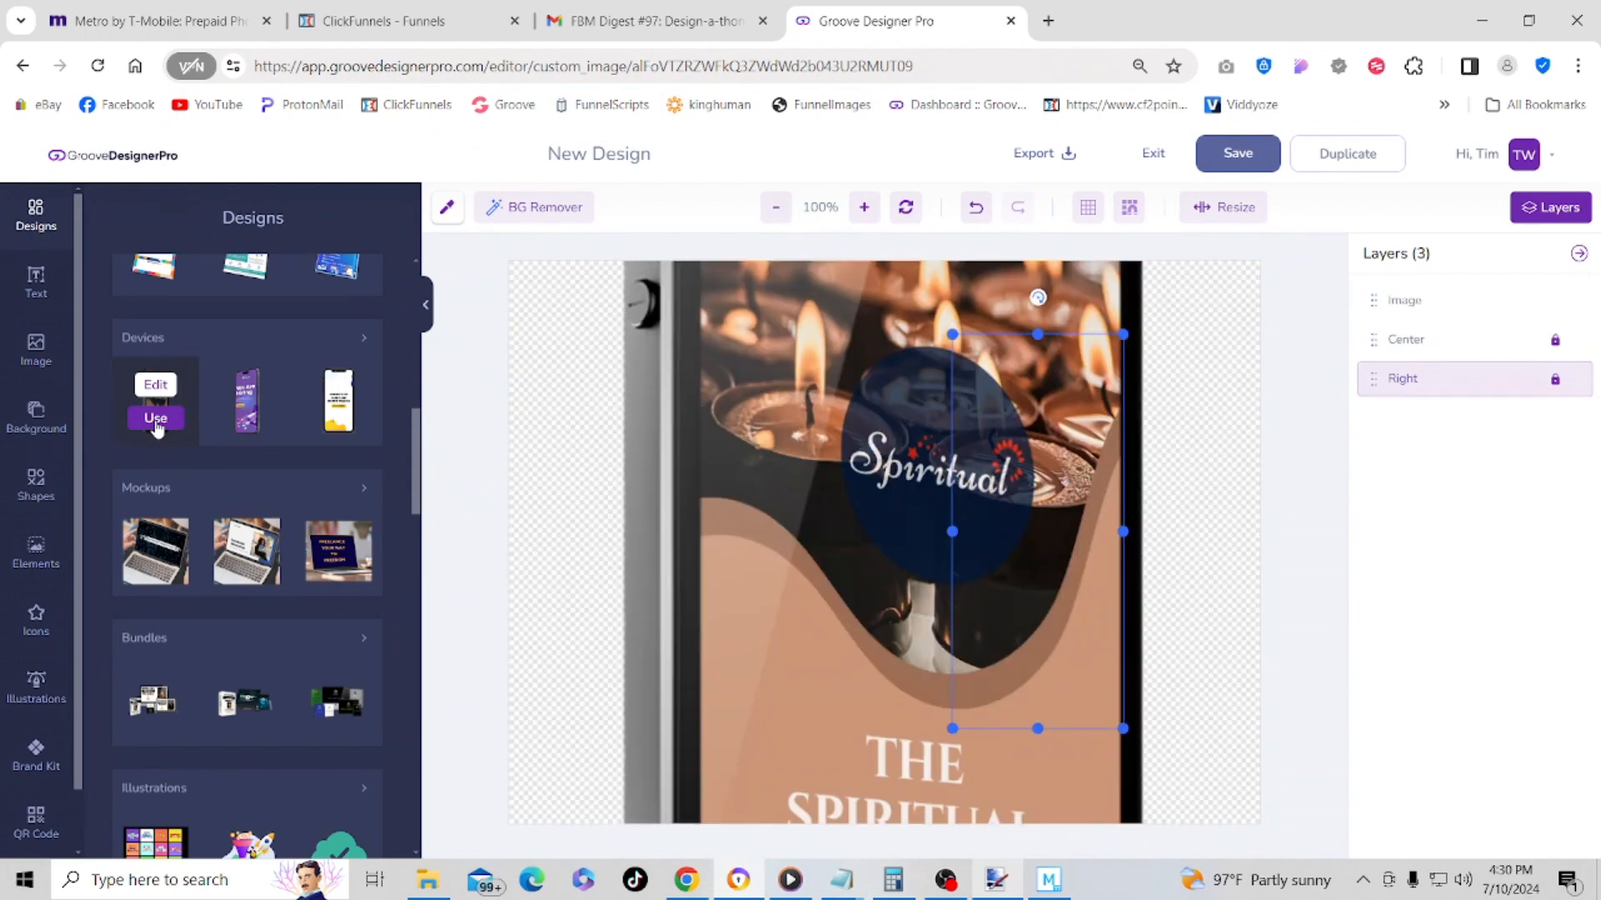
- Shrink the Spiritual Awakening phone to roughly the other phones' height and place it just left of the white phone
click(803, 356)
drag(802, 356, 730, 809)
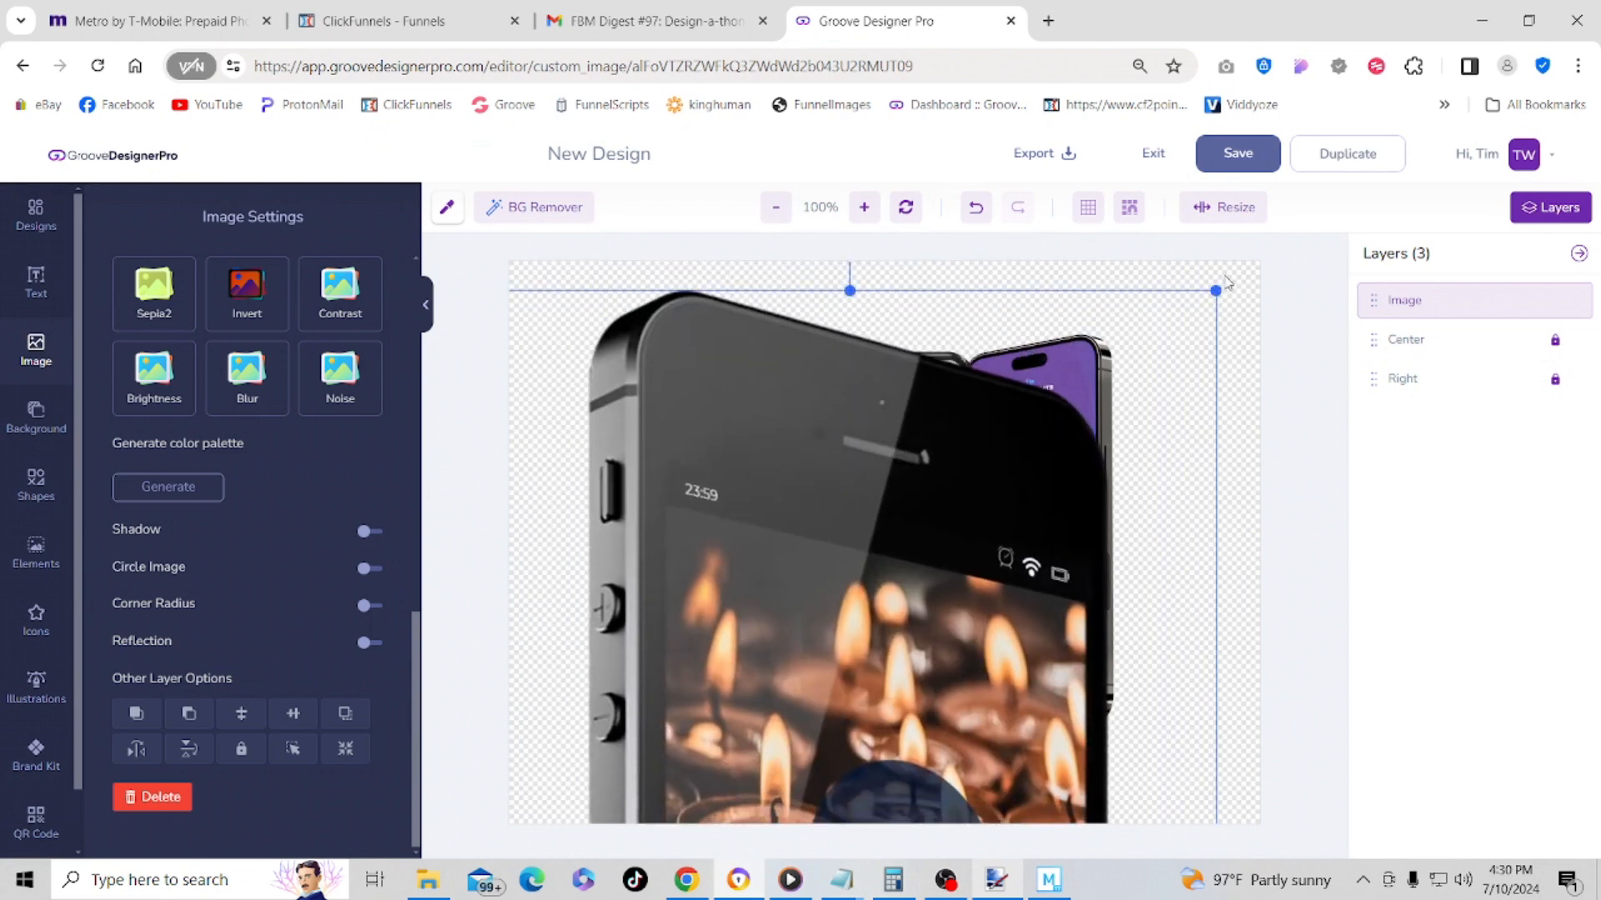
drag(857, 497, 821, 511)
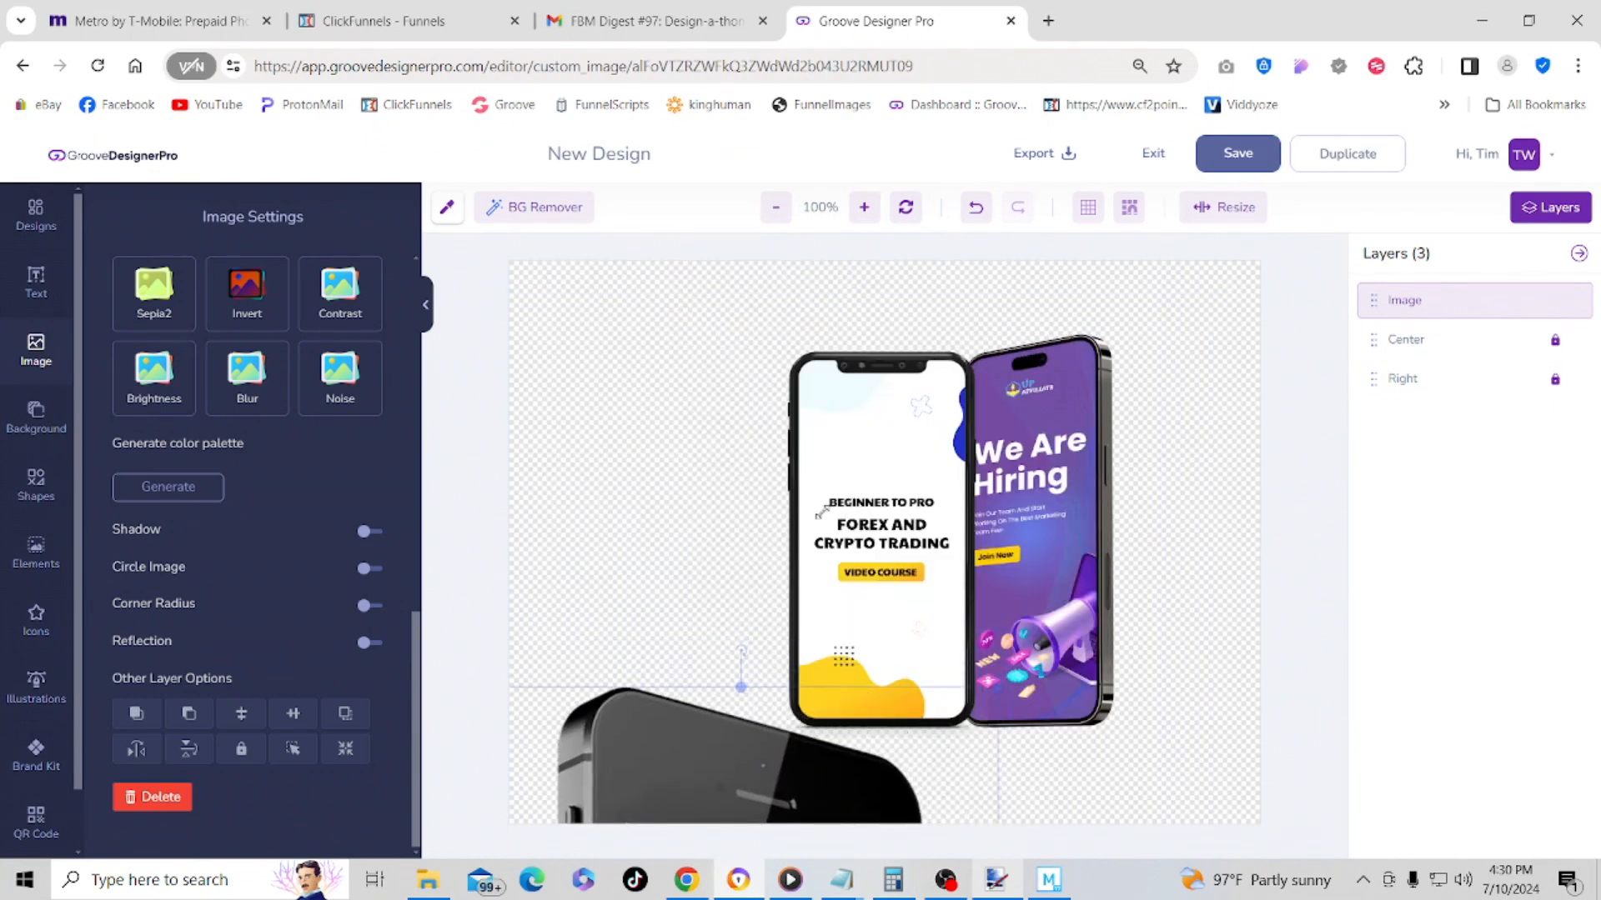
drag(835, 787, 848, 340)
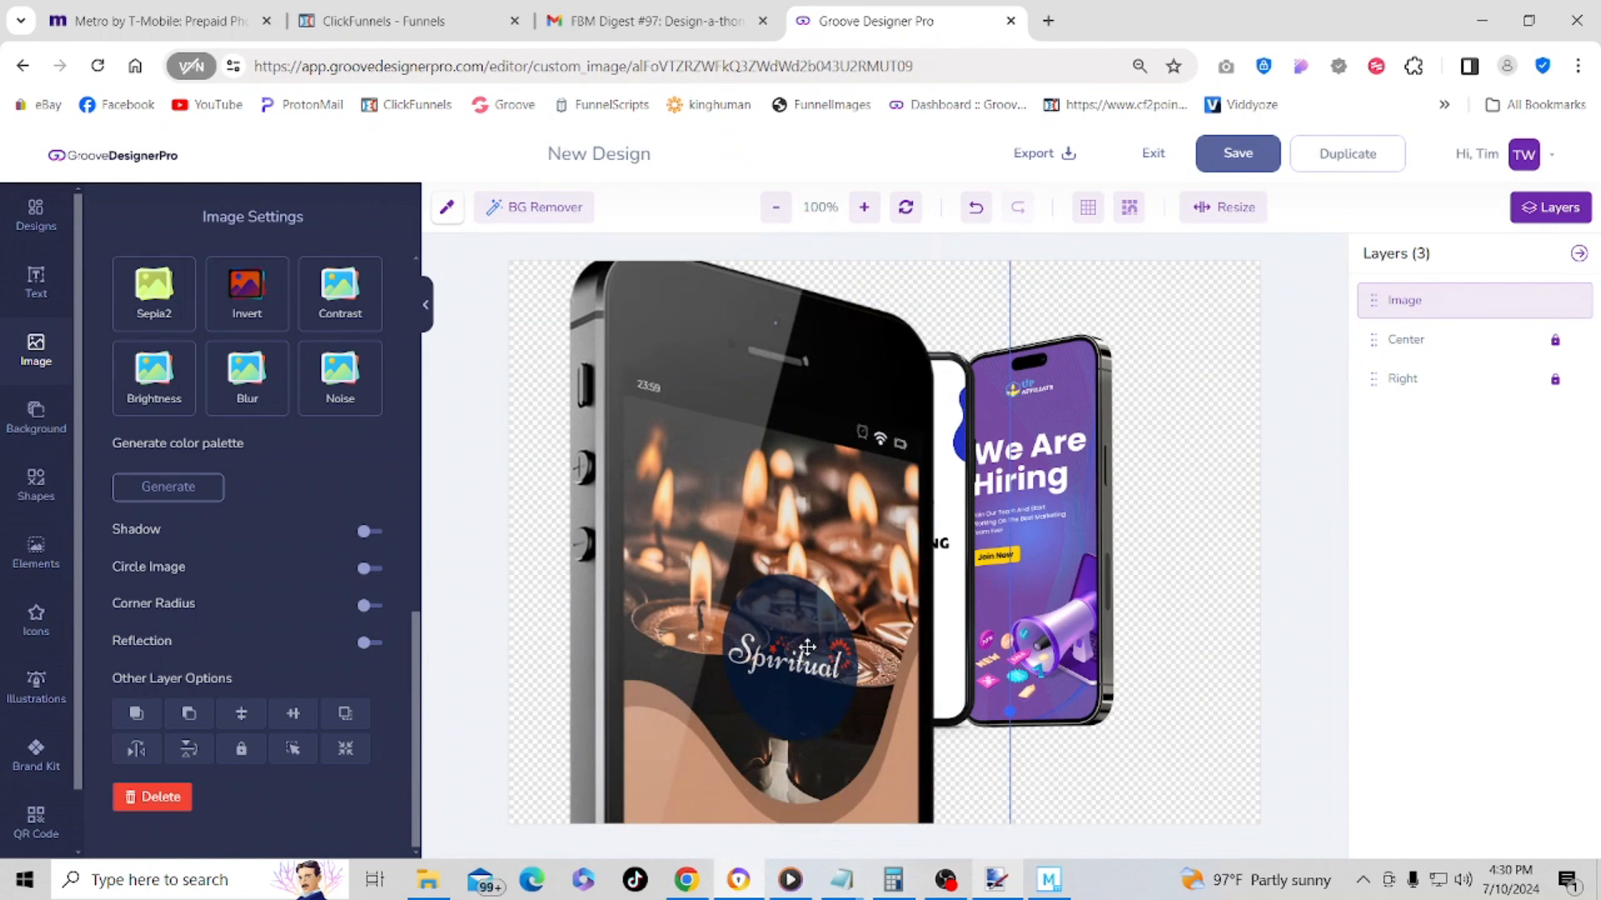
drag(842, 512, 821, 591)
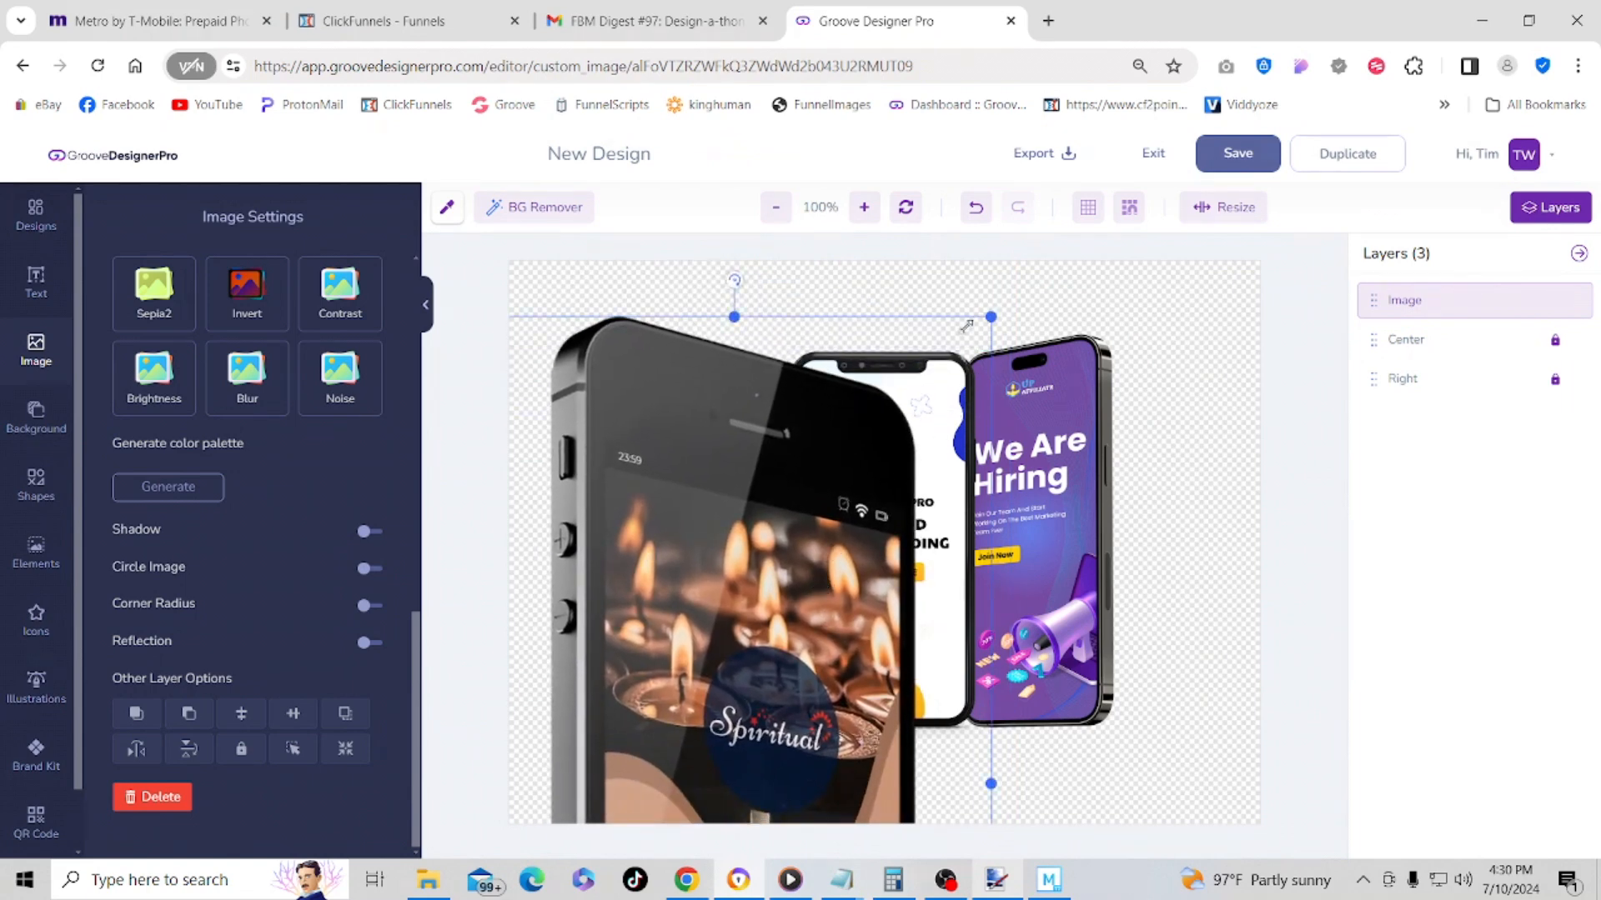
drag(966, 326, 696, 657)
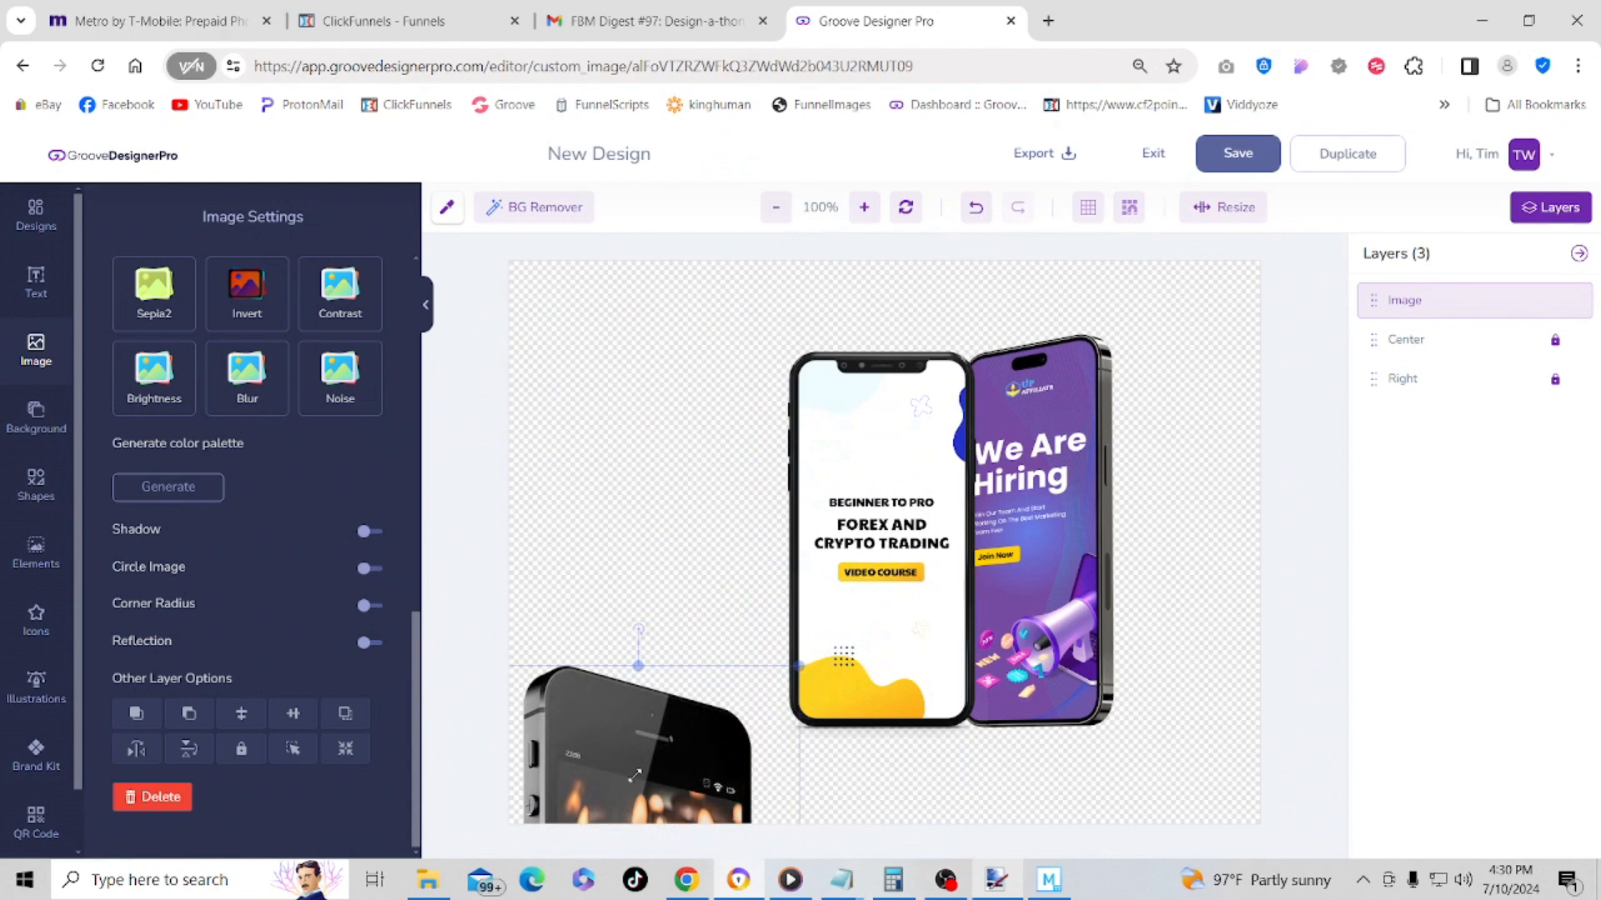
drag(635, 775, 682, 295)
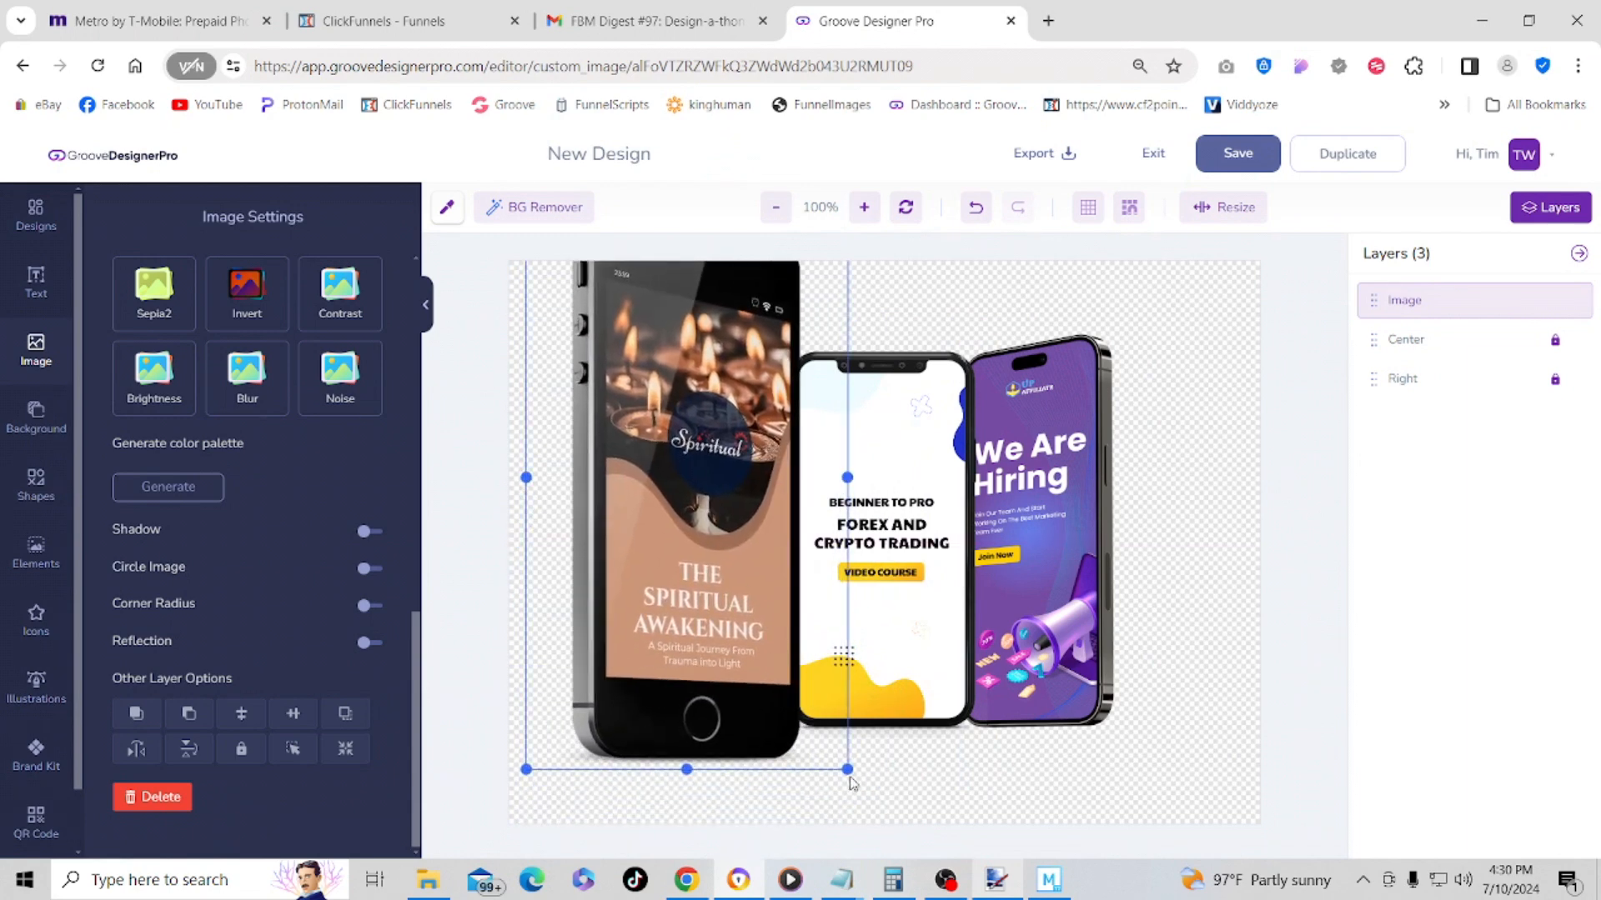
drag(847, 768, 707, 669)
drag(661, 476, 715, 610)
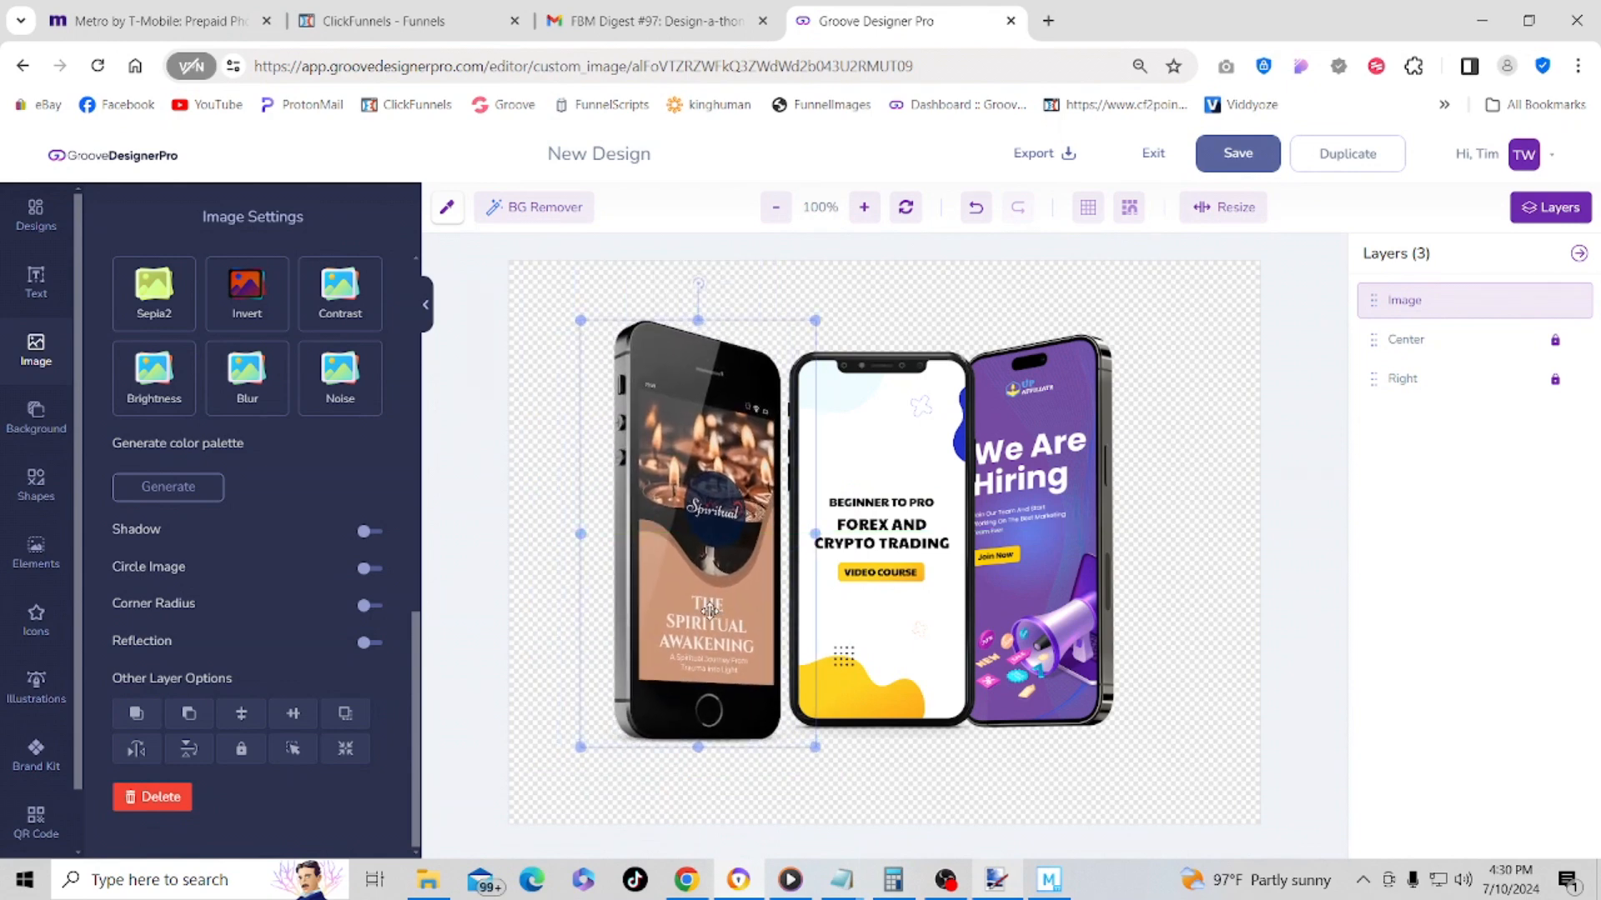
- Overlap the Spiritual Awakening phone with the white phone's left edge and send it behind the white phone
click(1215, 546)
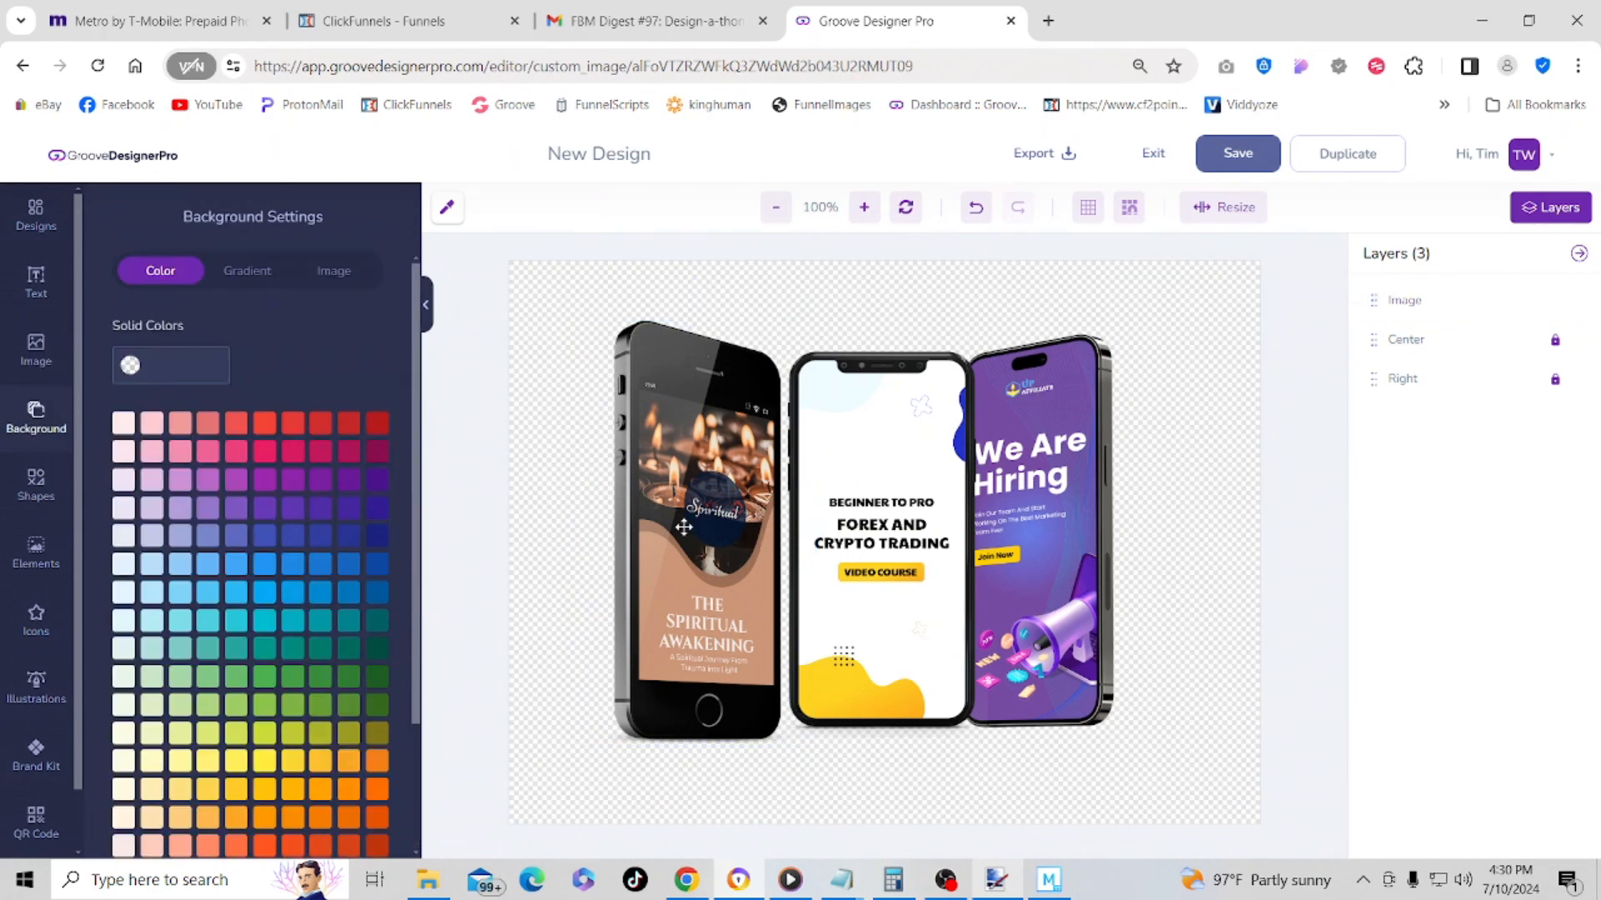
click(683, 527)
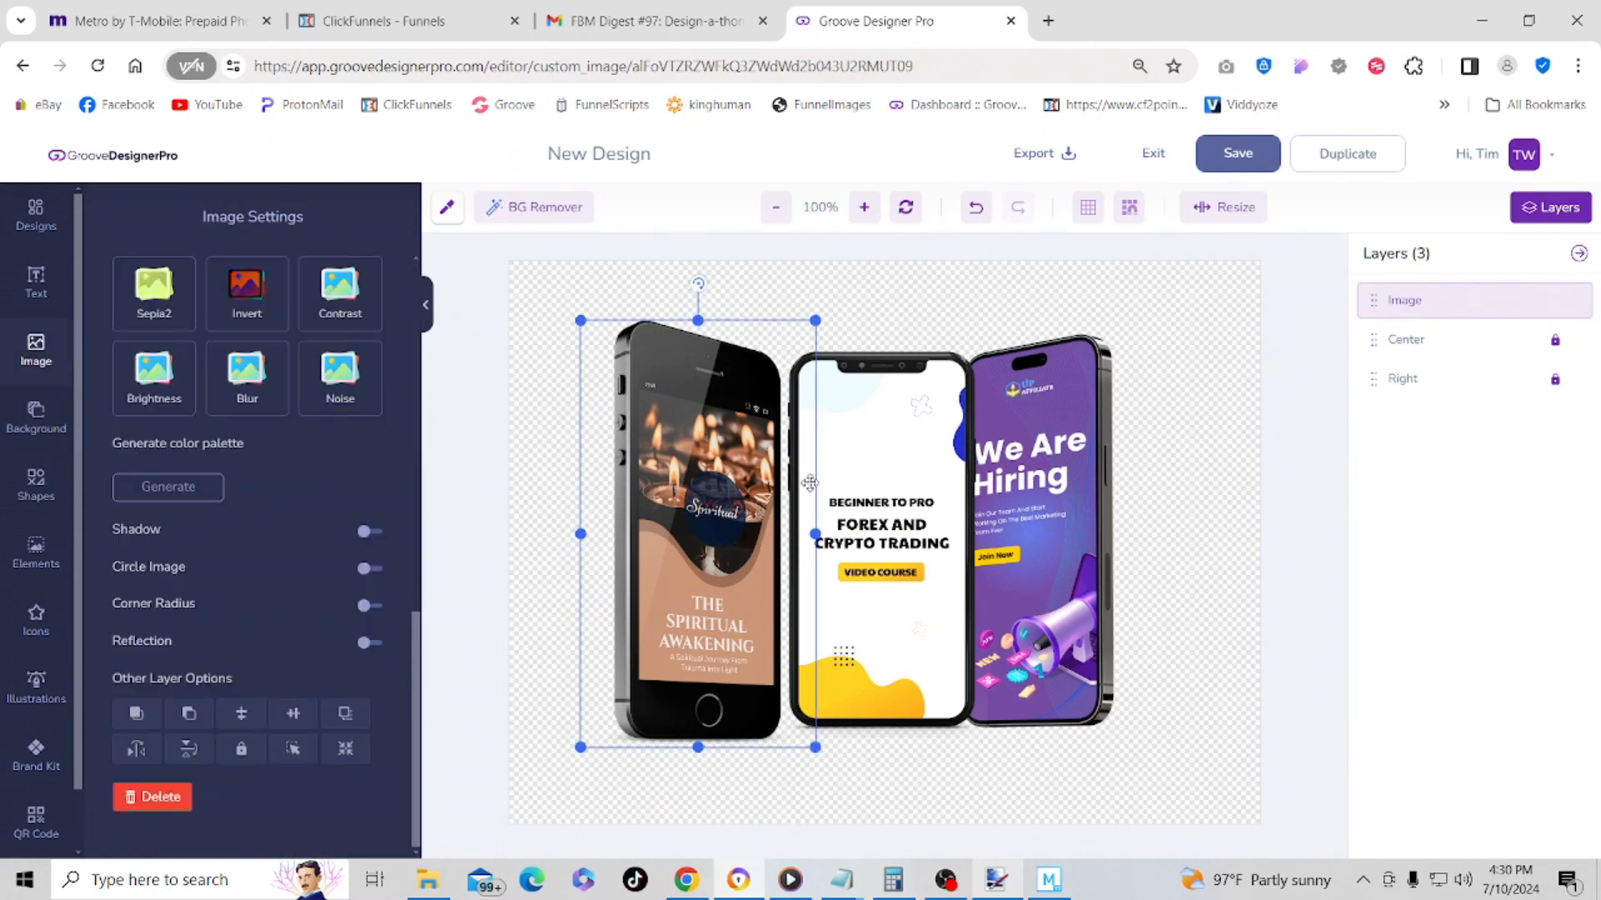
mouse_move(696, 492)
mouse_down()
mouse_move(660, 493)
mouse_move(725, 492)
mouse_up()
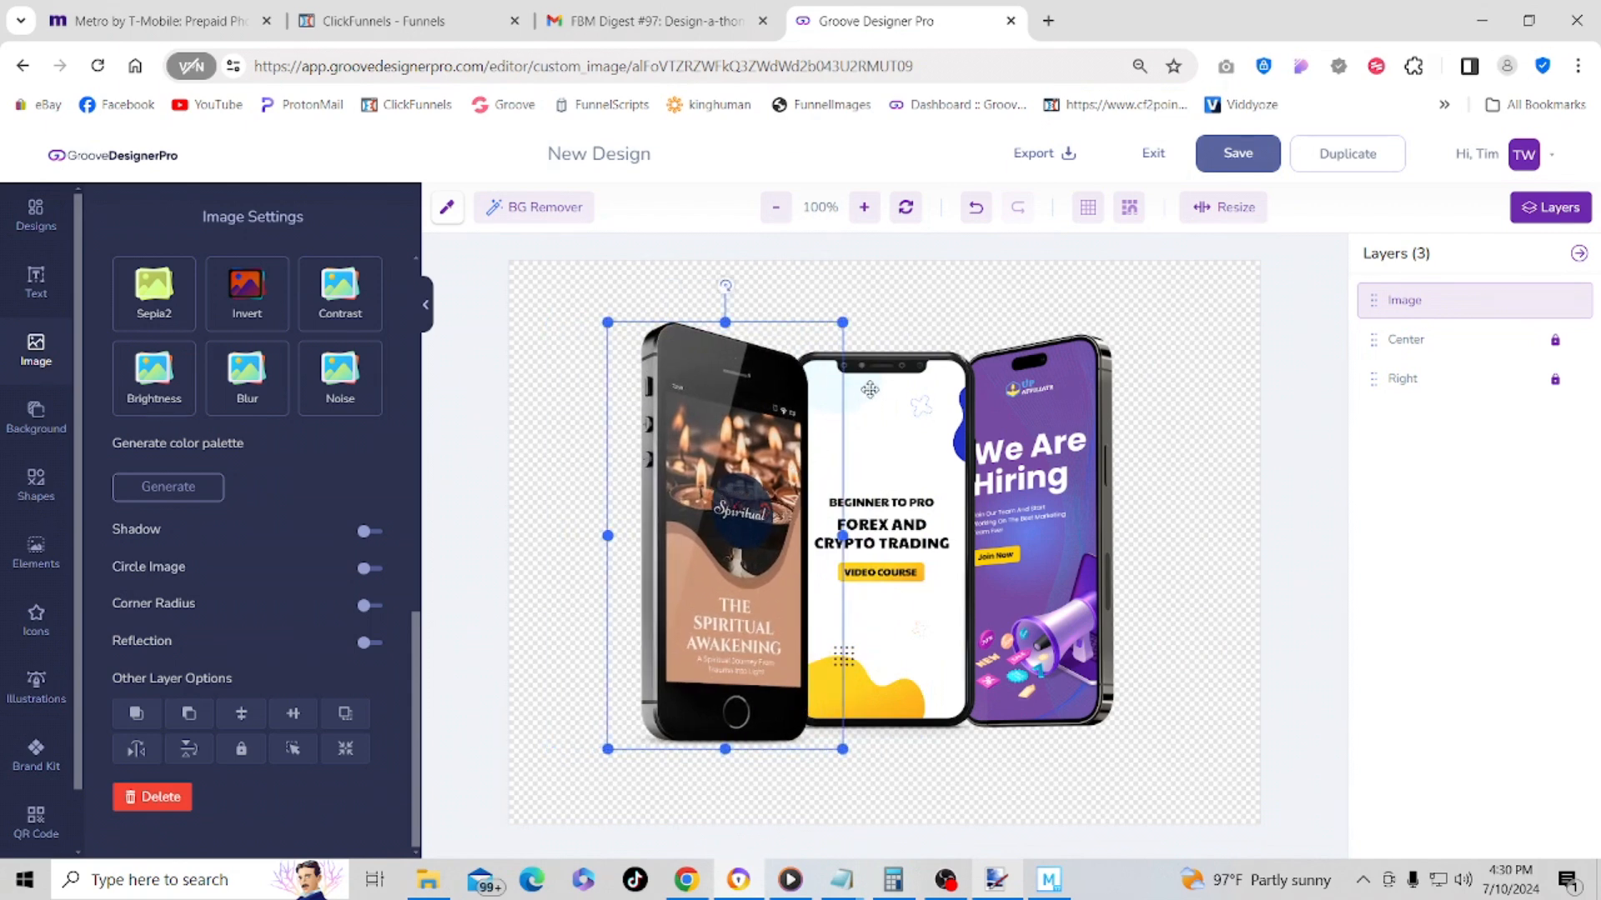
click(877, 338)
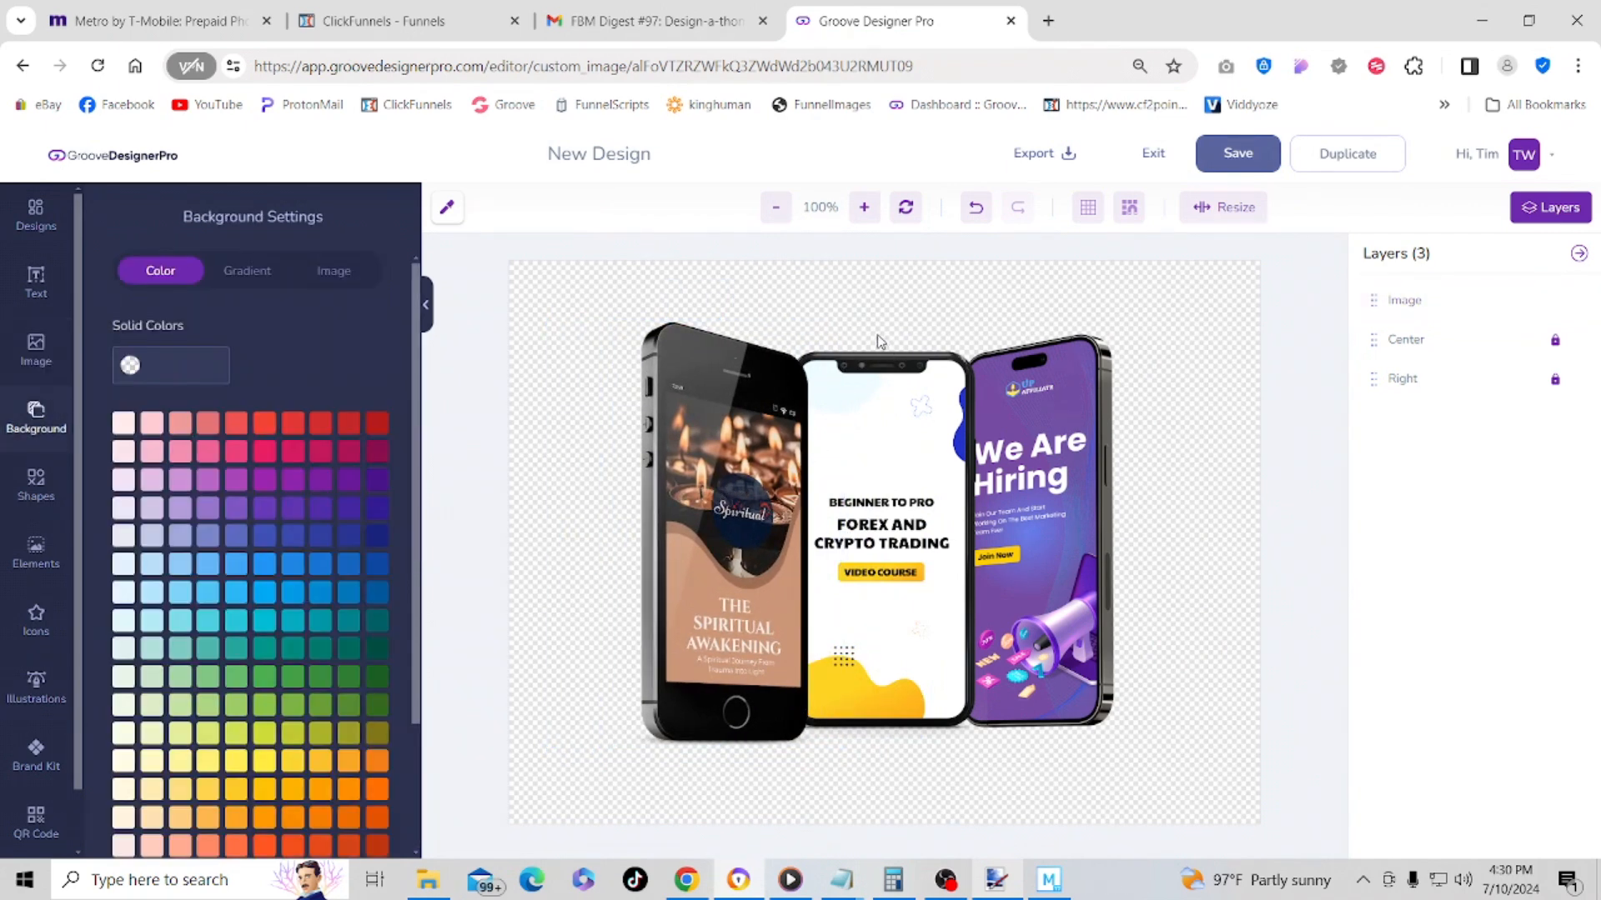
click(858, 380)
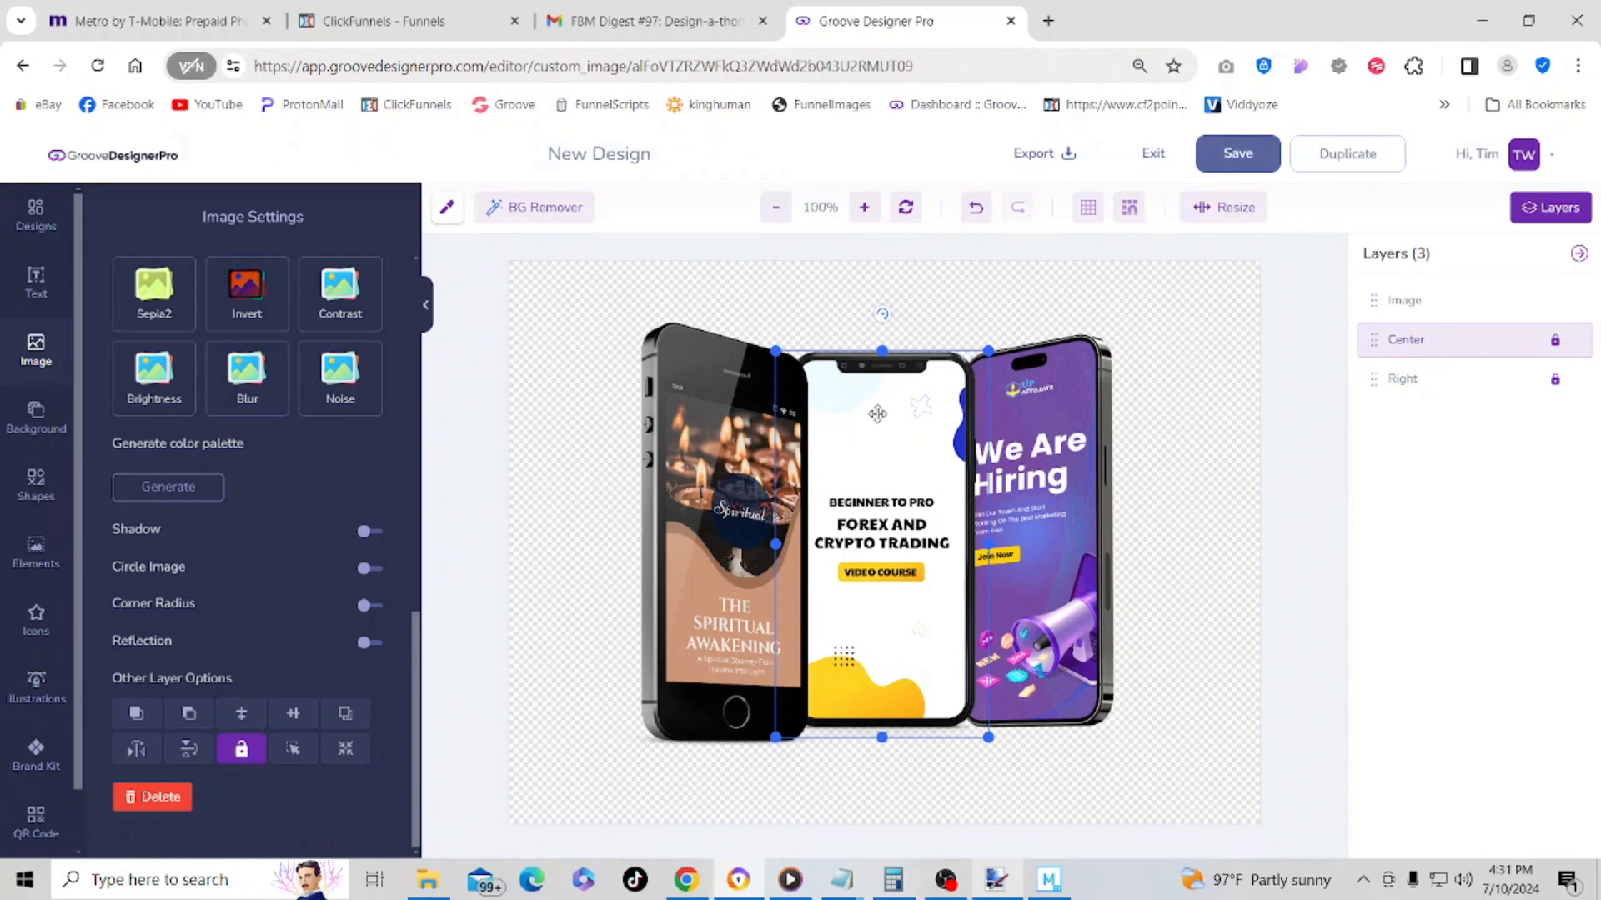
click(781, 310)
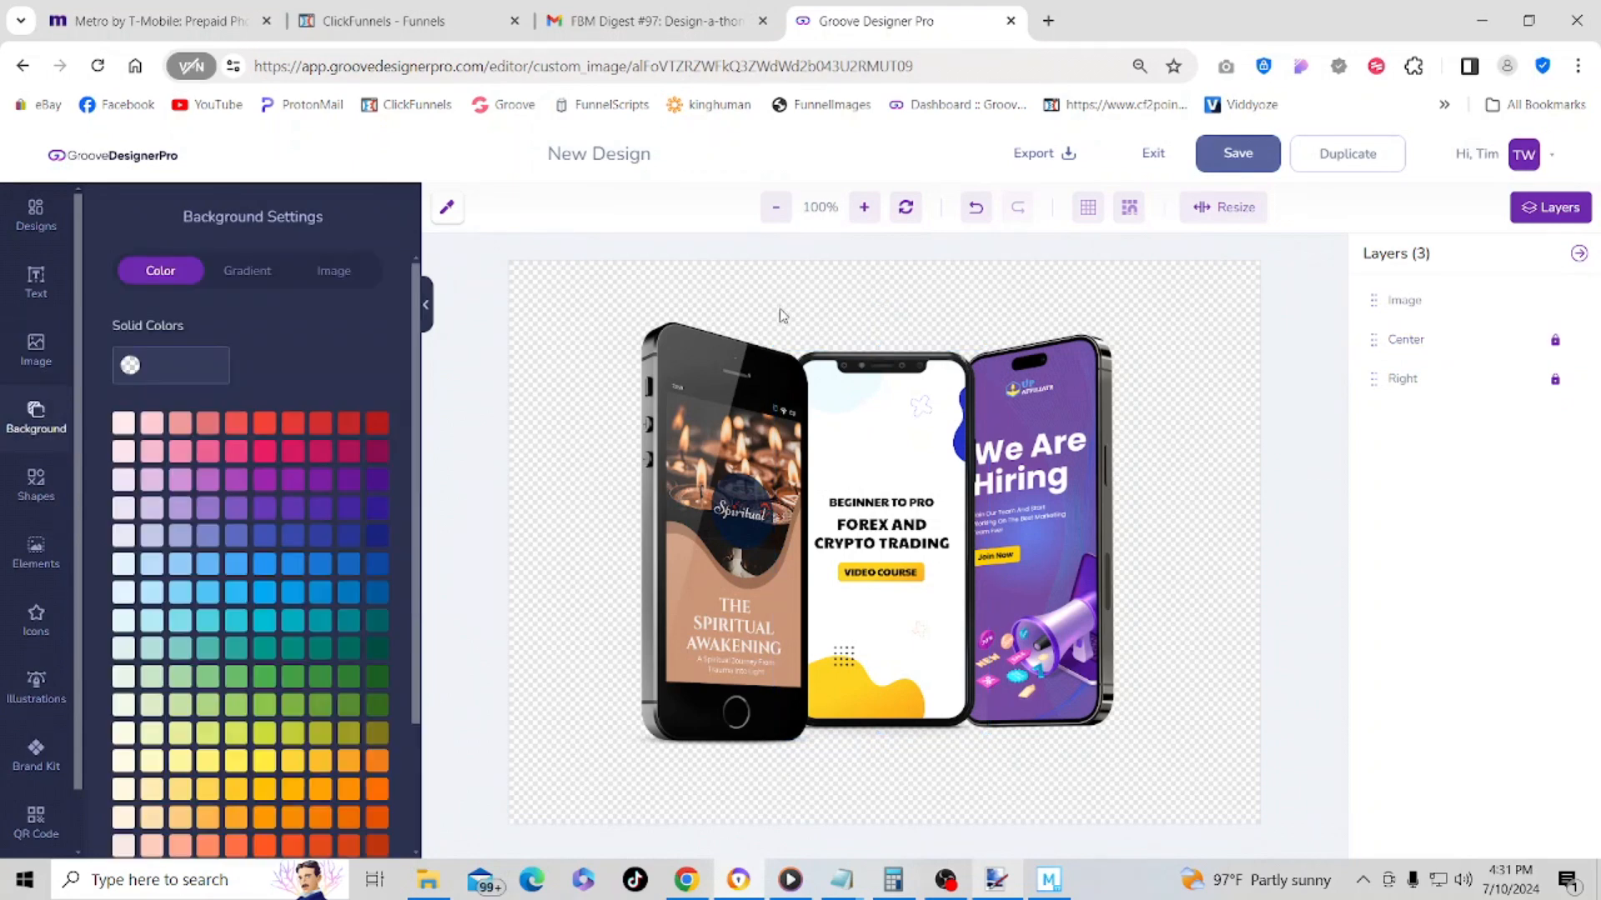
click(741, 431)
drag(741, 431, 743, 427)
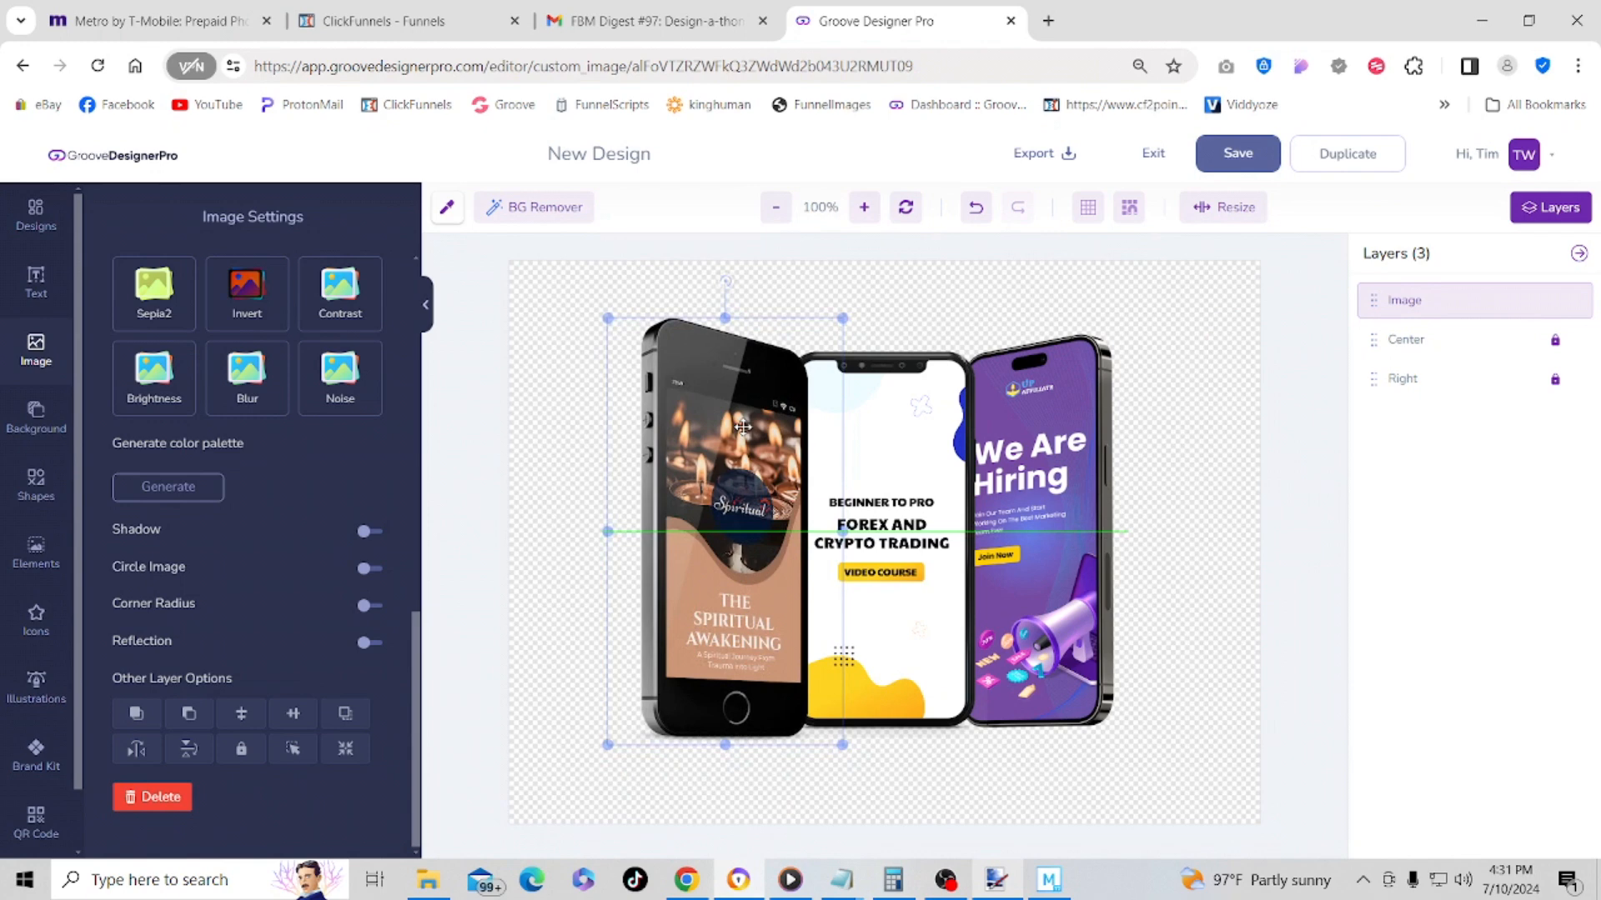
drag(742, 427, 743, 428)
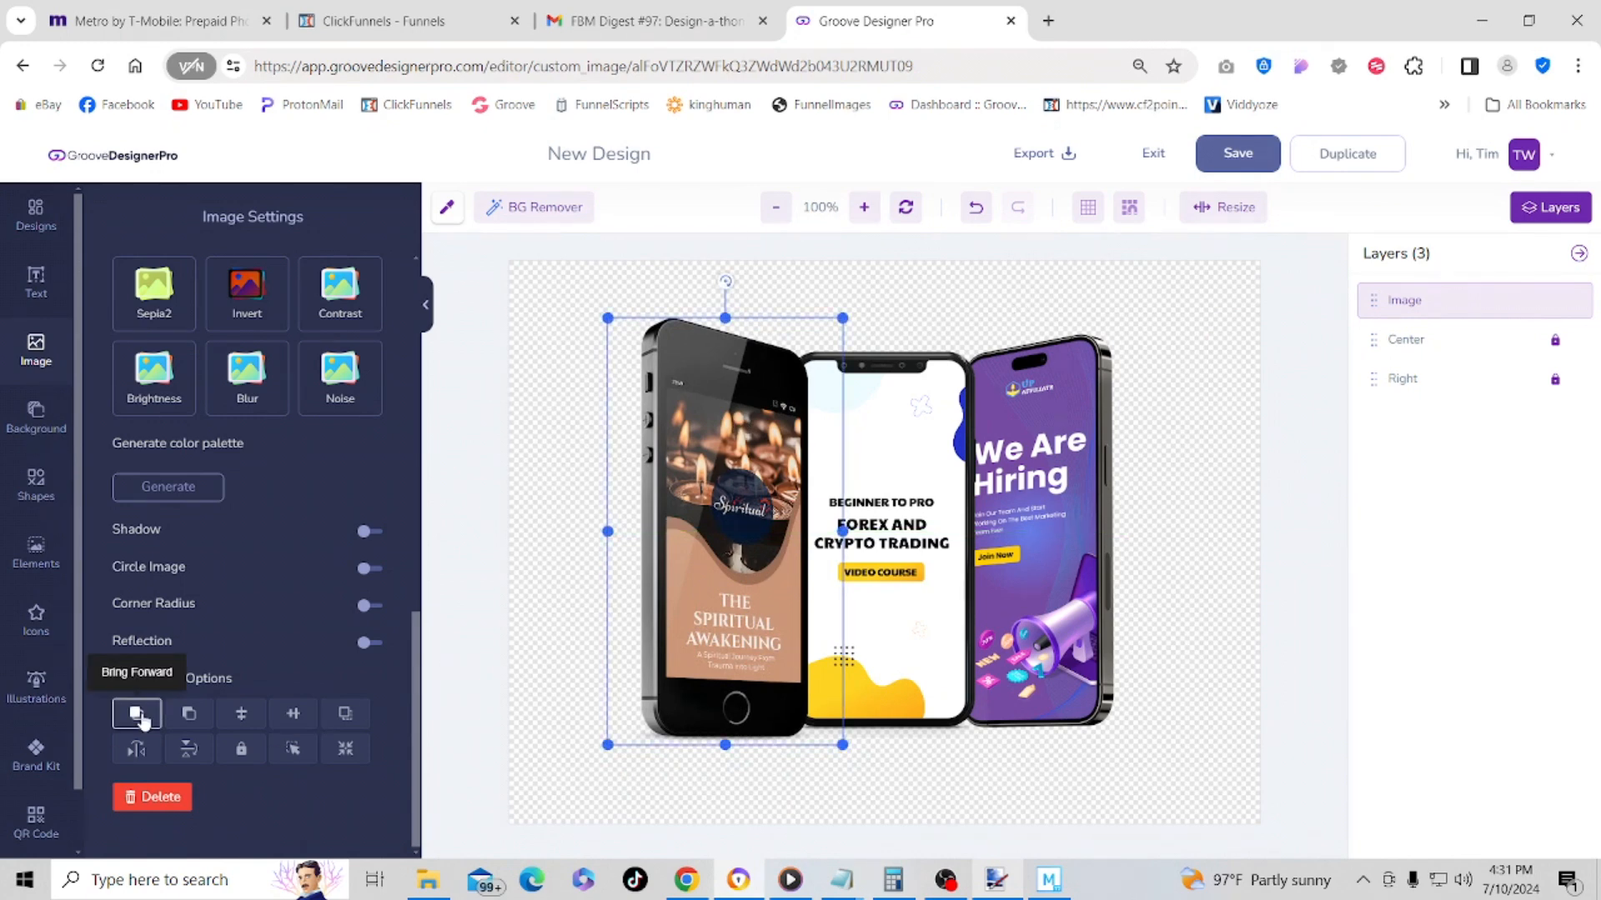
click(191, 715)
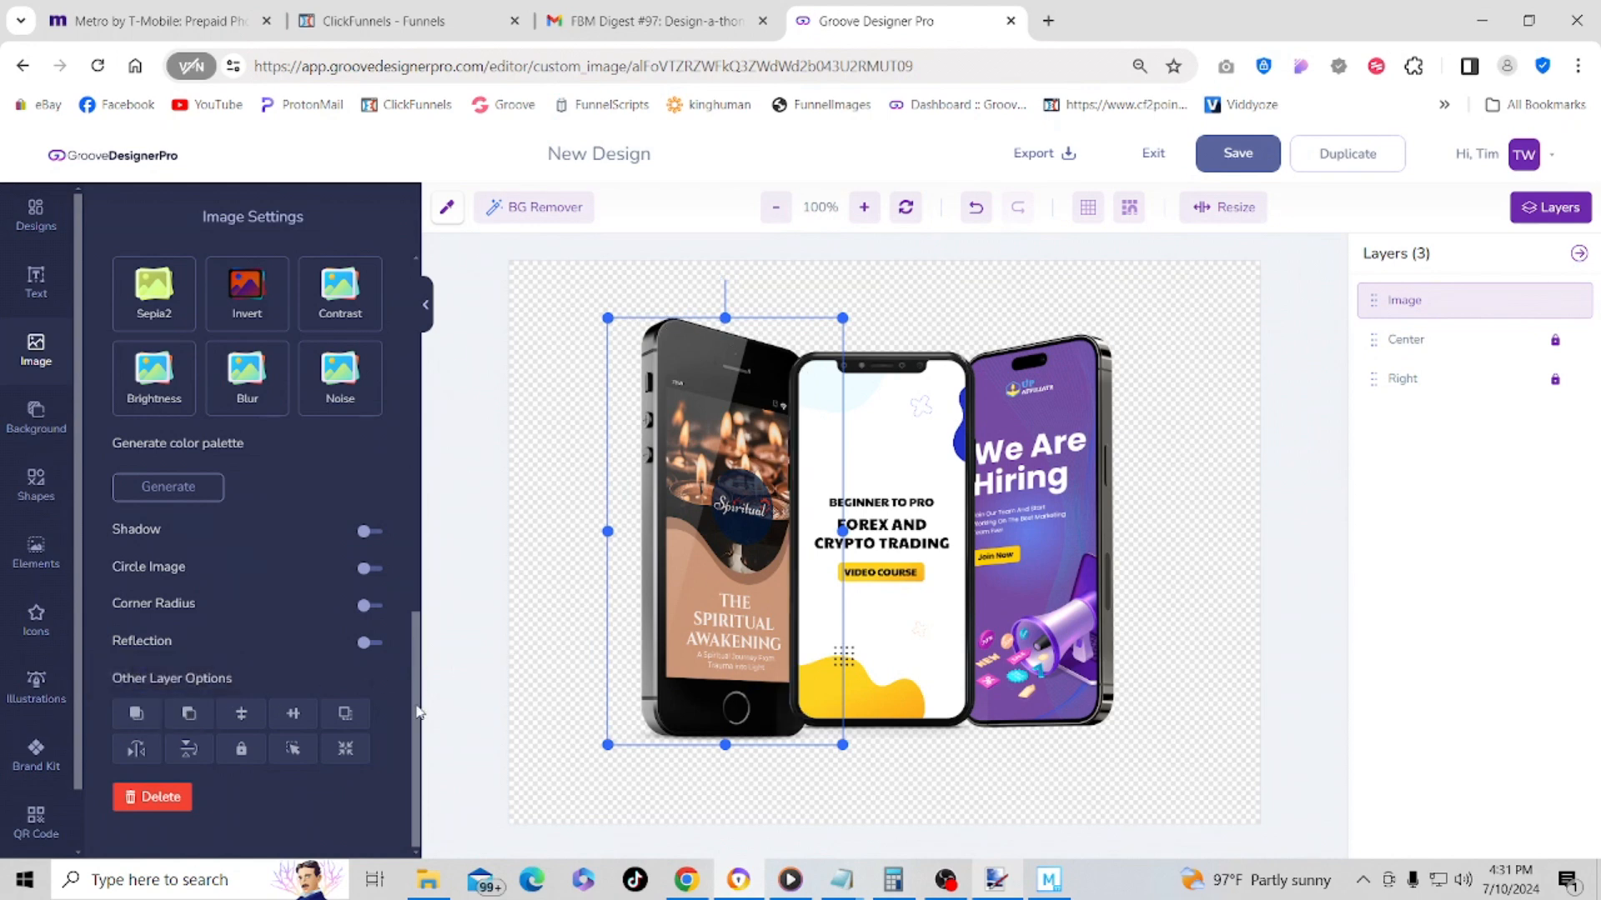
- Name the uncropped Spiritual Awakening phone's layer Left
click(1432, 307)
click(1535, 301)
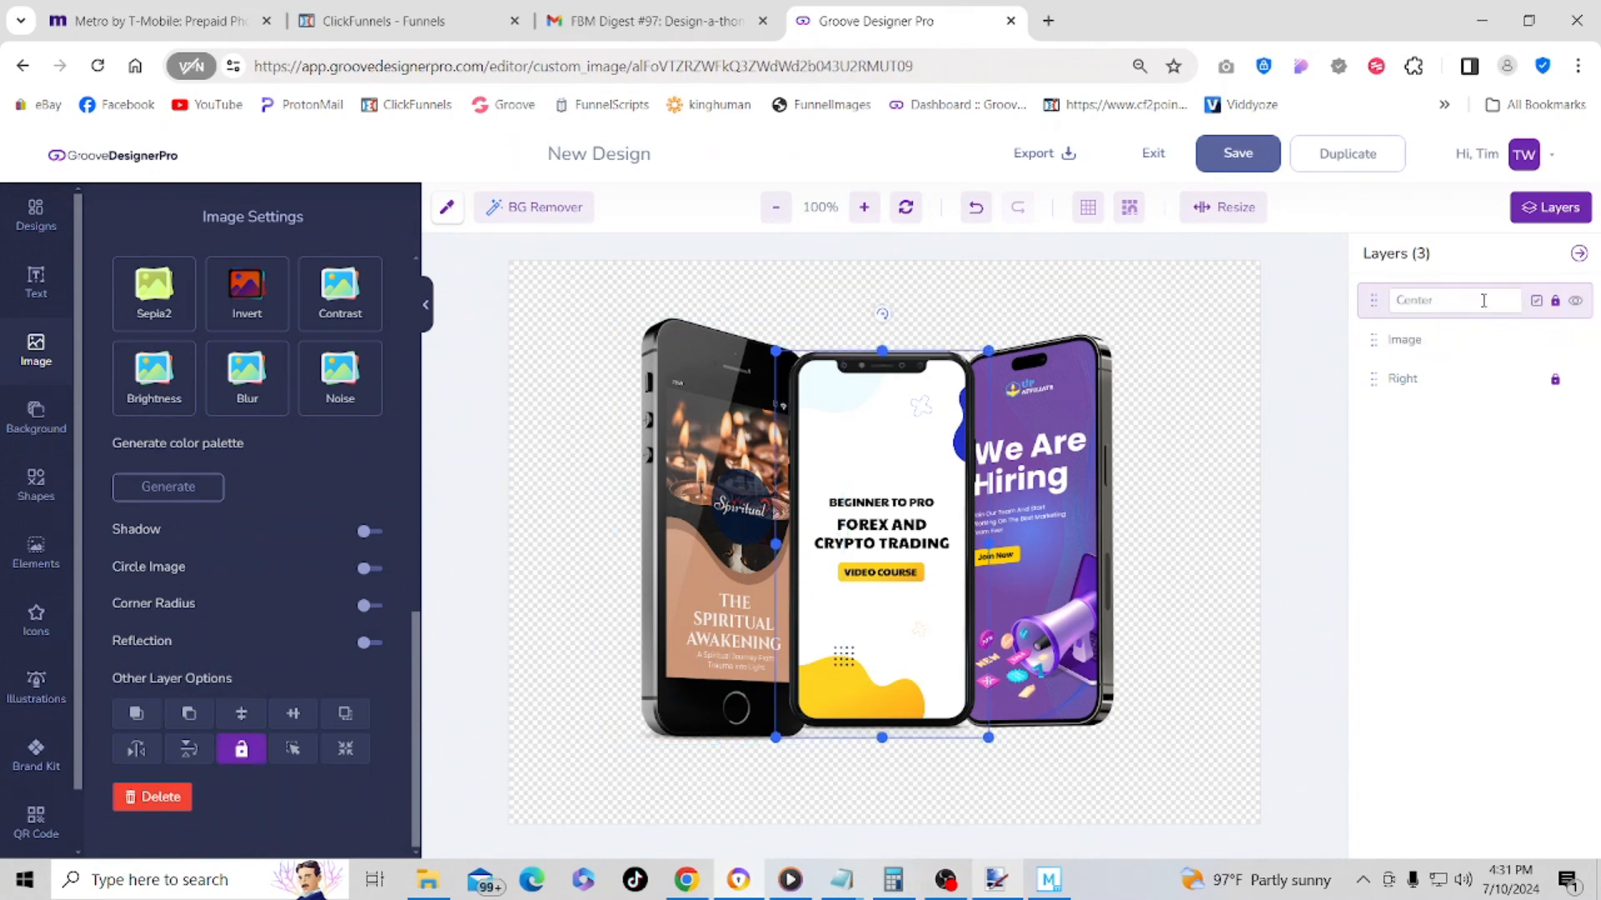
click(1537, 303)
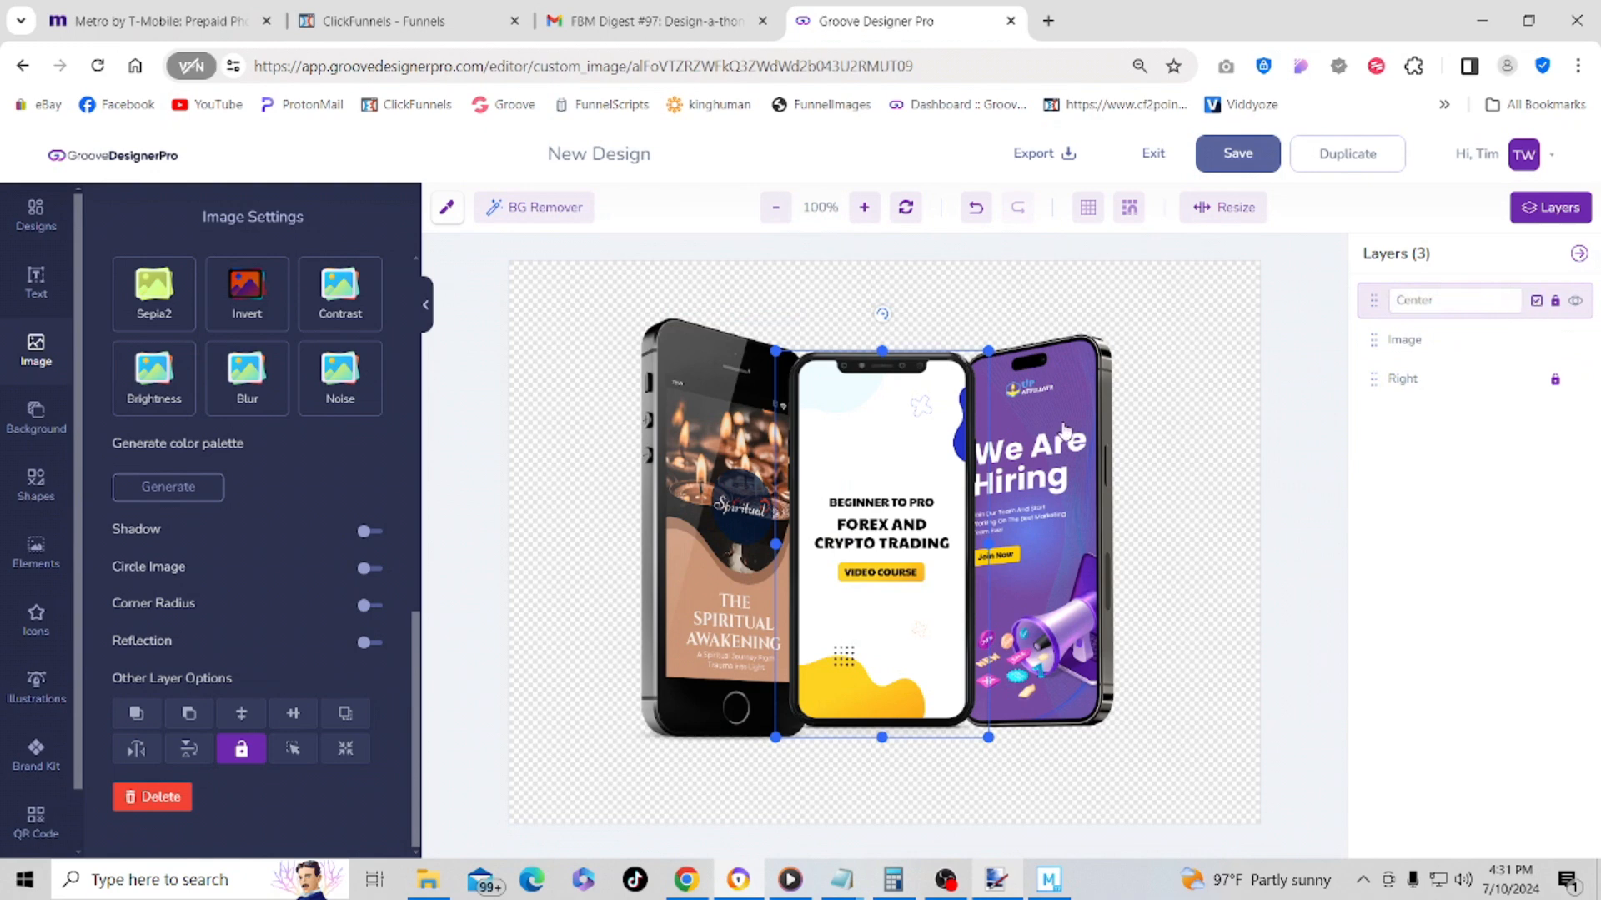
click(744, 532)
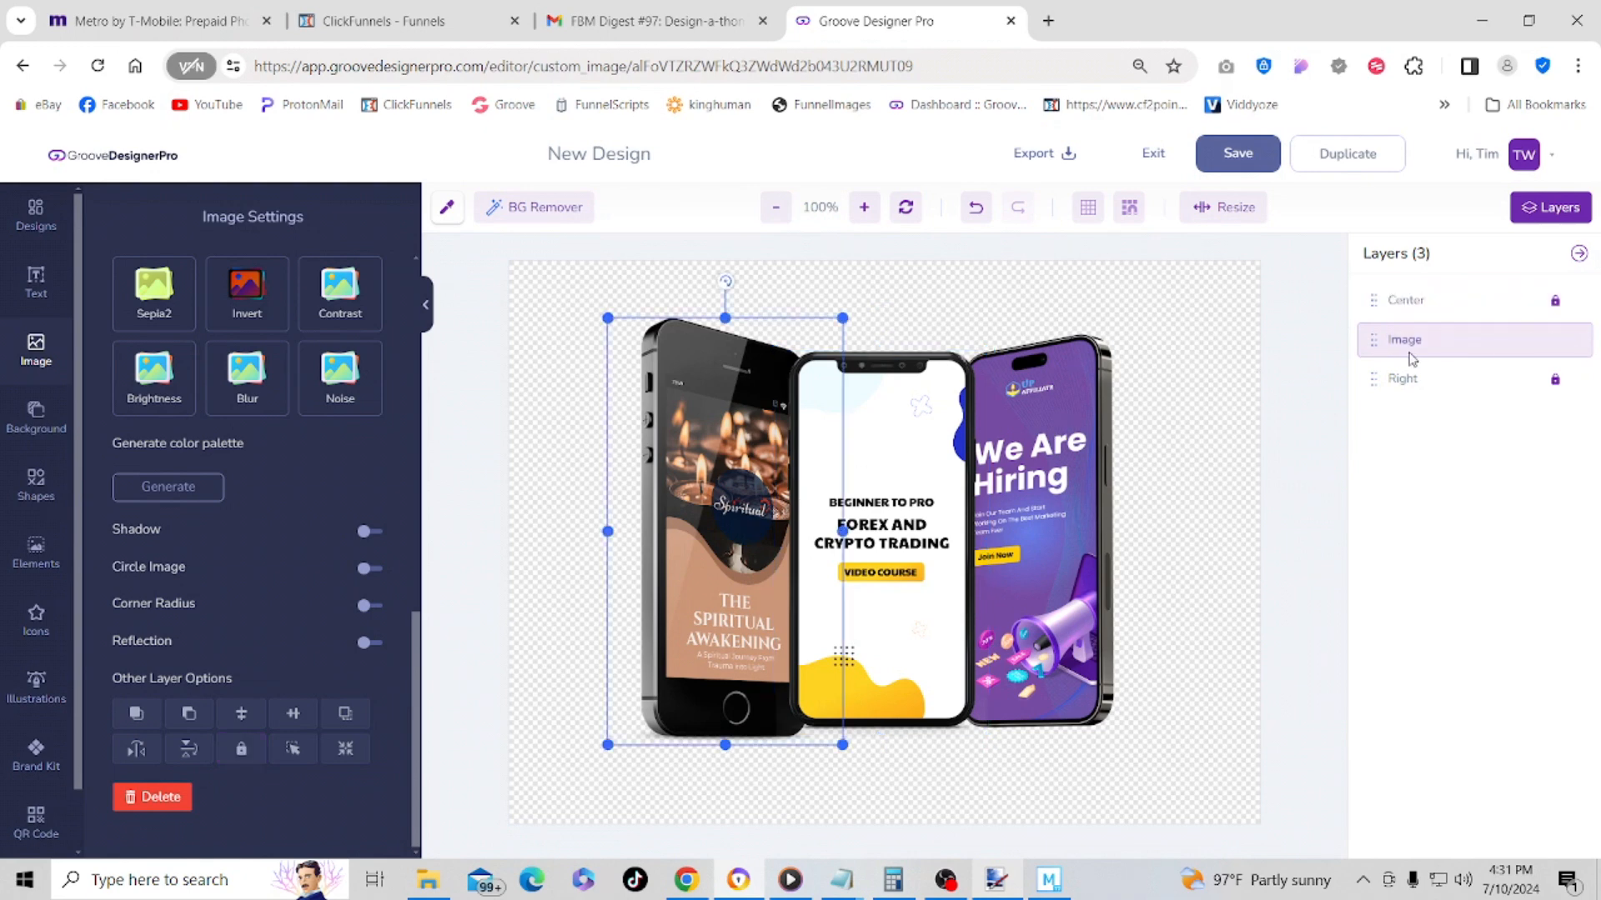
mouse_move(1477, 348)
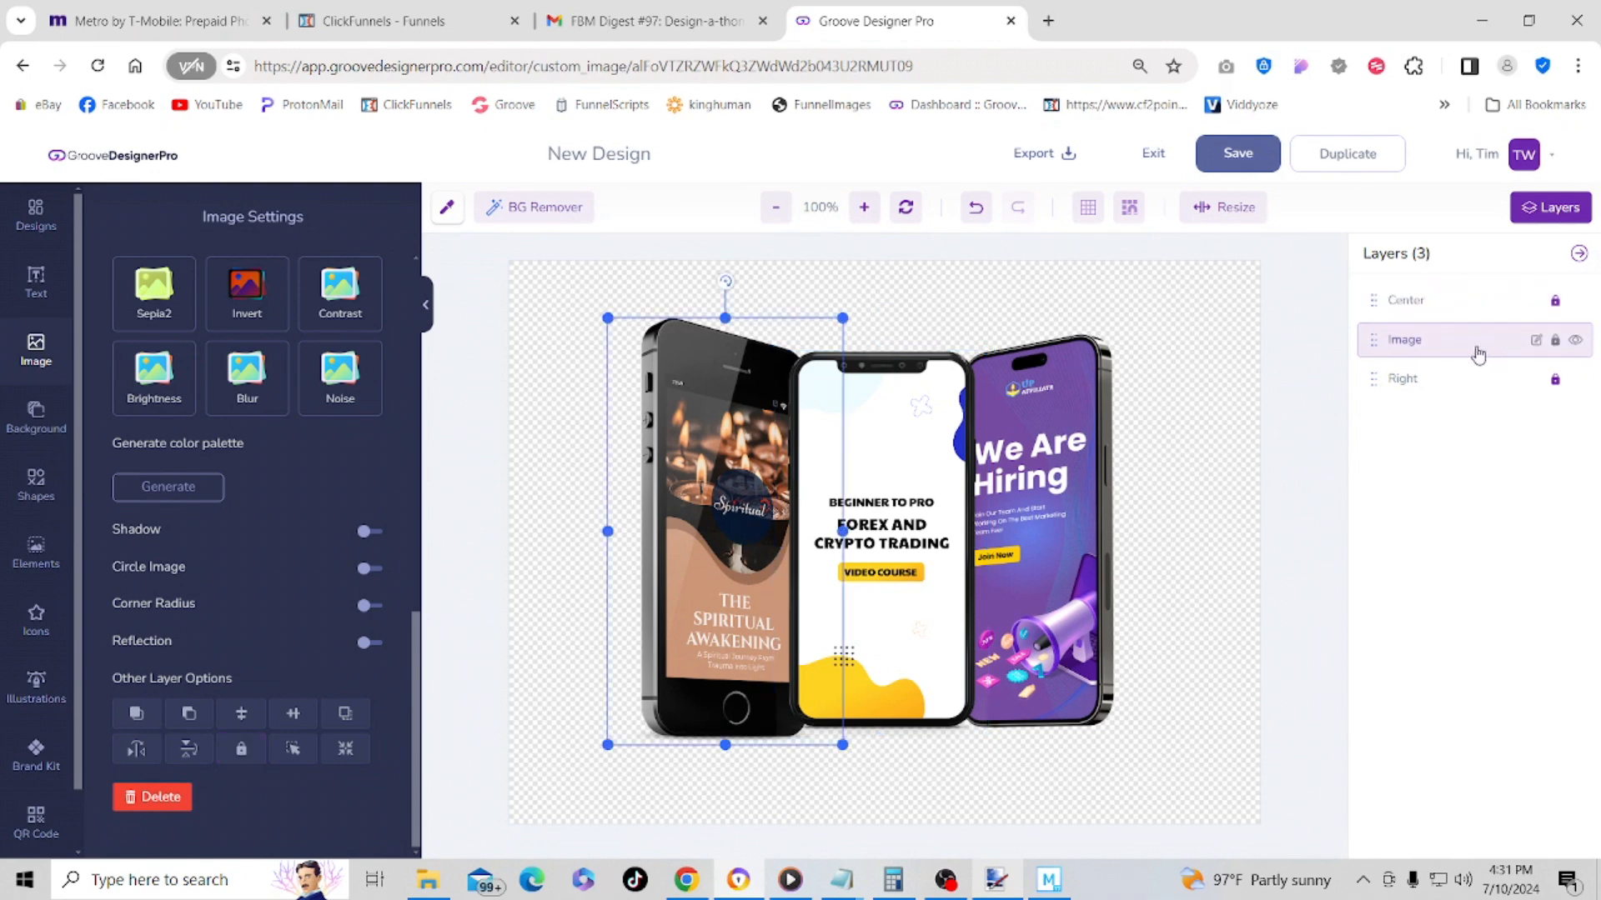
click(1535, 342)
key(BackSpace)
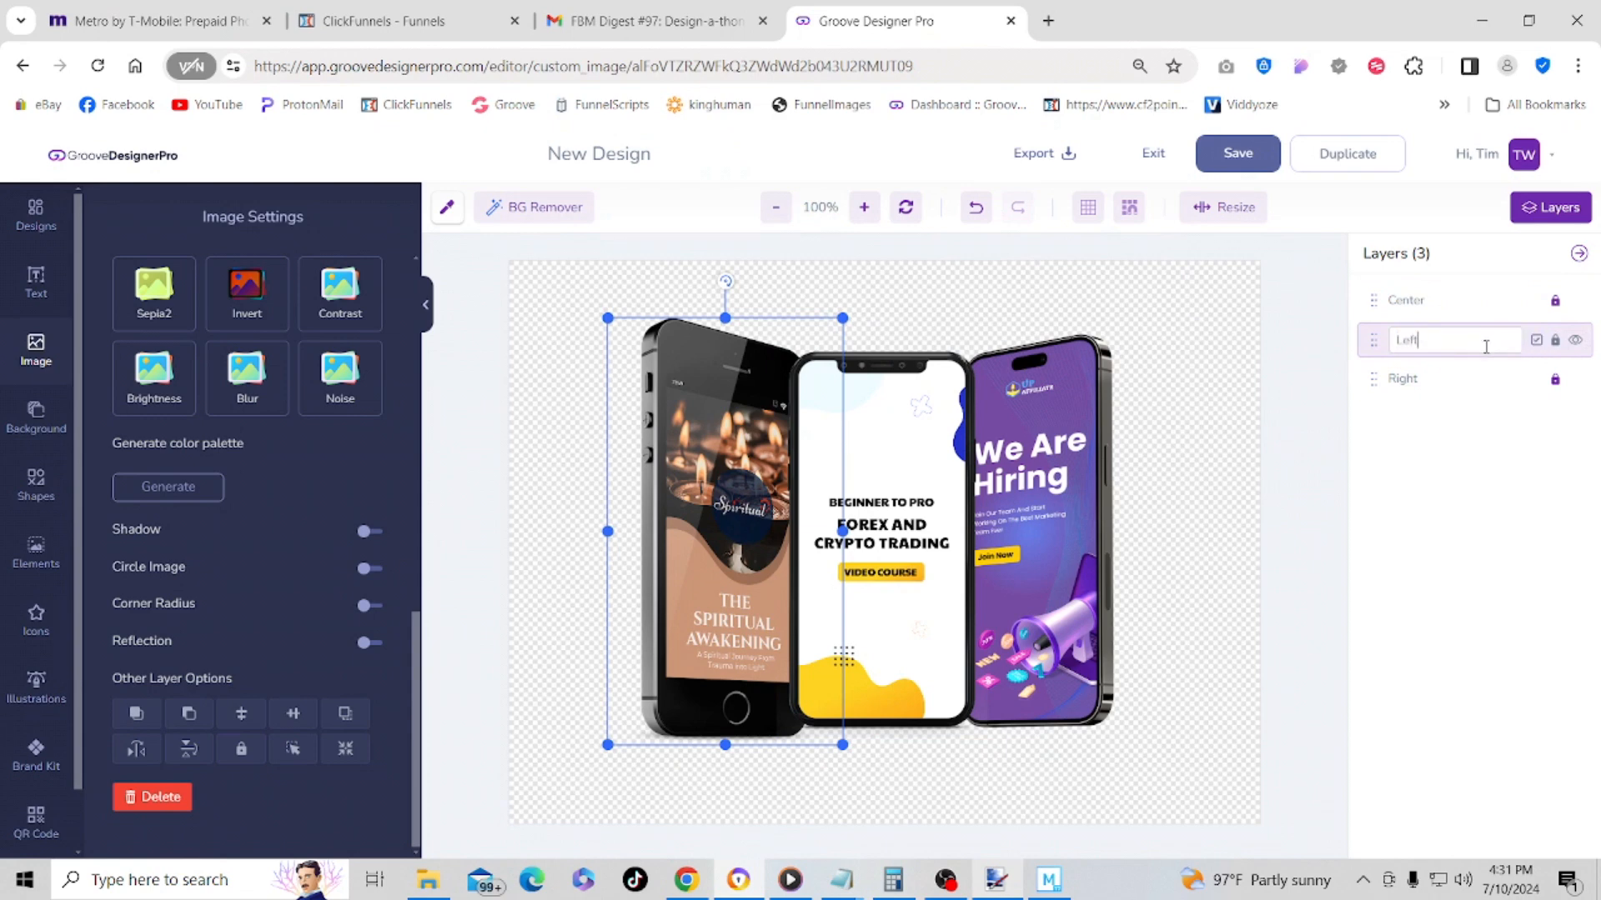
click(1538, 341)
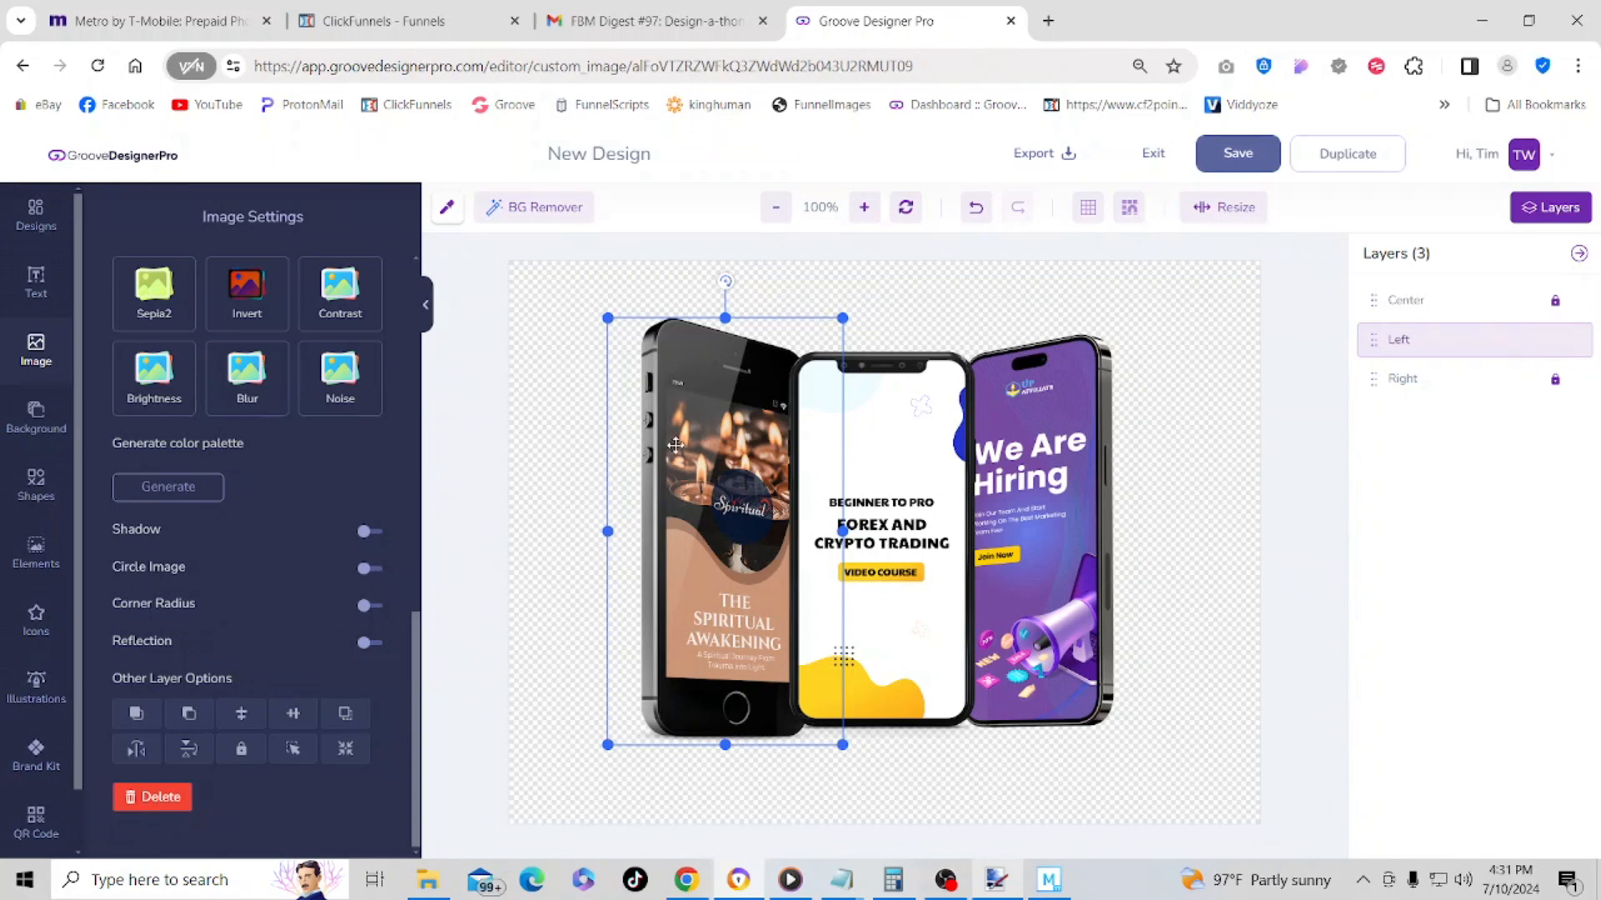
- Crop the empty left and right margins off the Spiritual Awakening phone image
scroll(385, 440, up, 10)
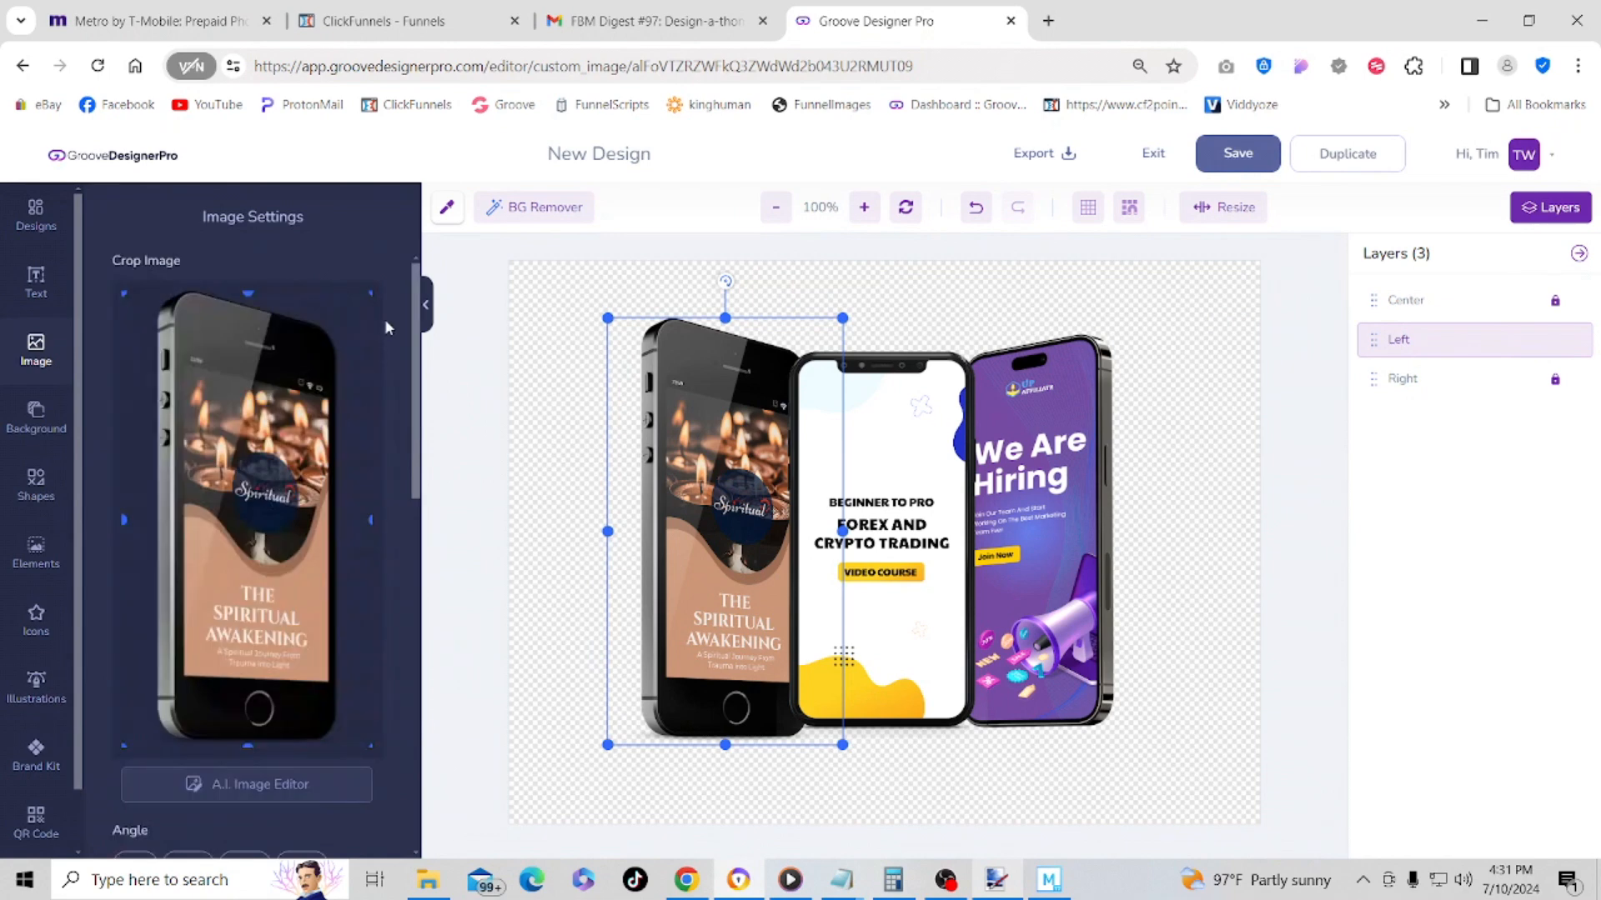
drag(122, 519, 150, 517)
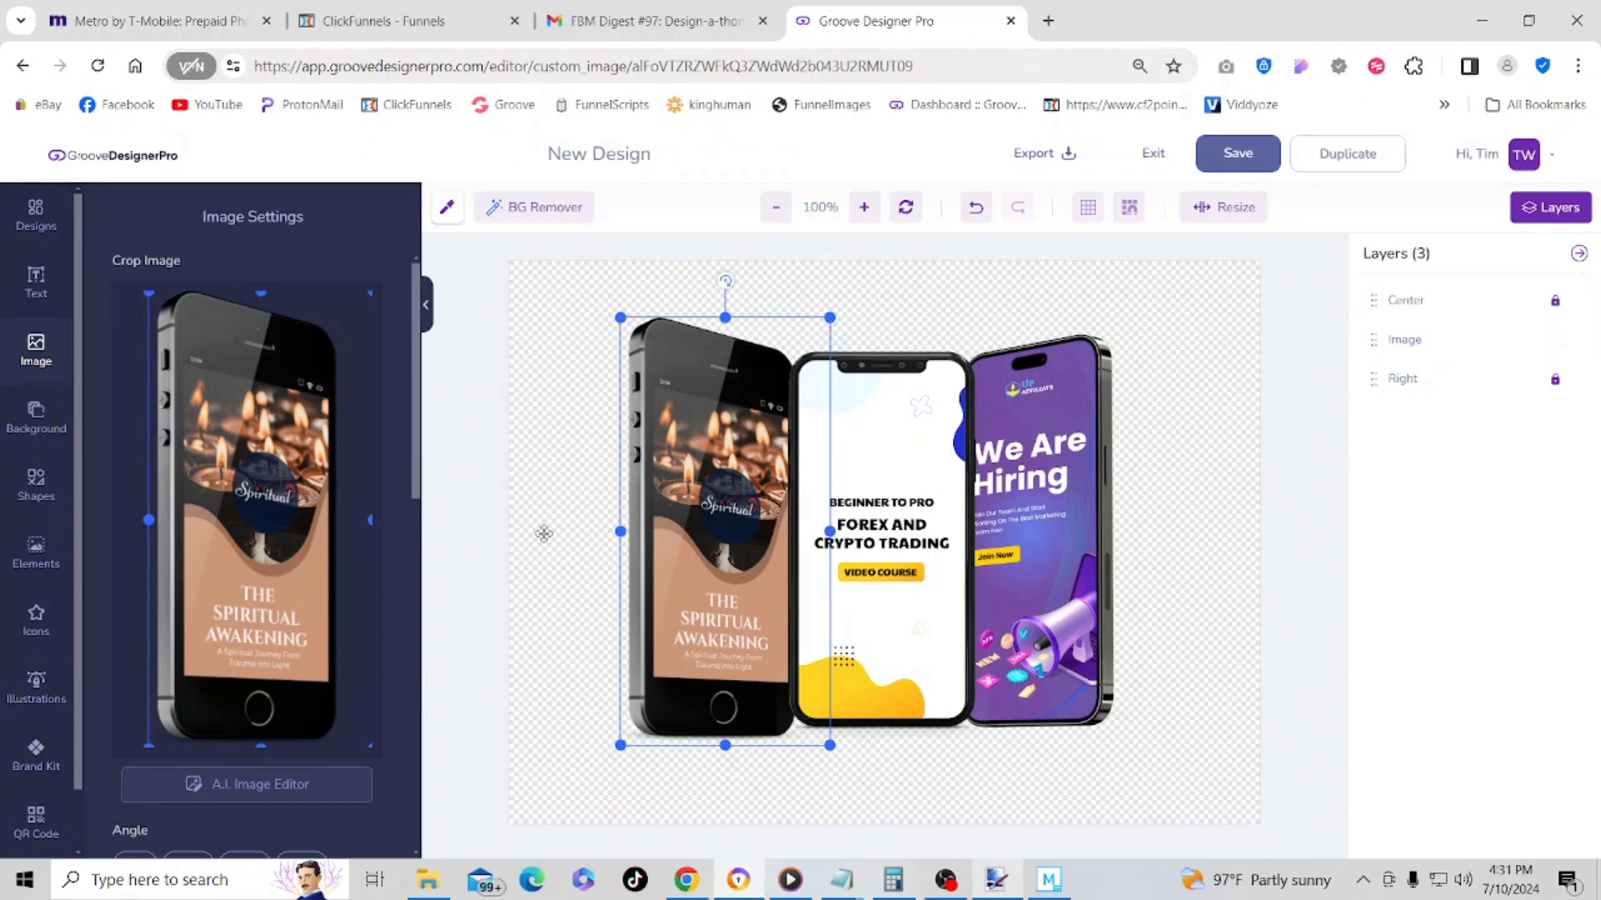
drag(370, 521, 346, 526)
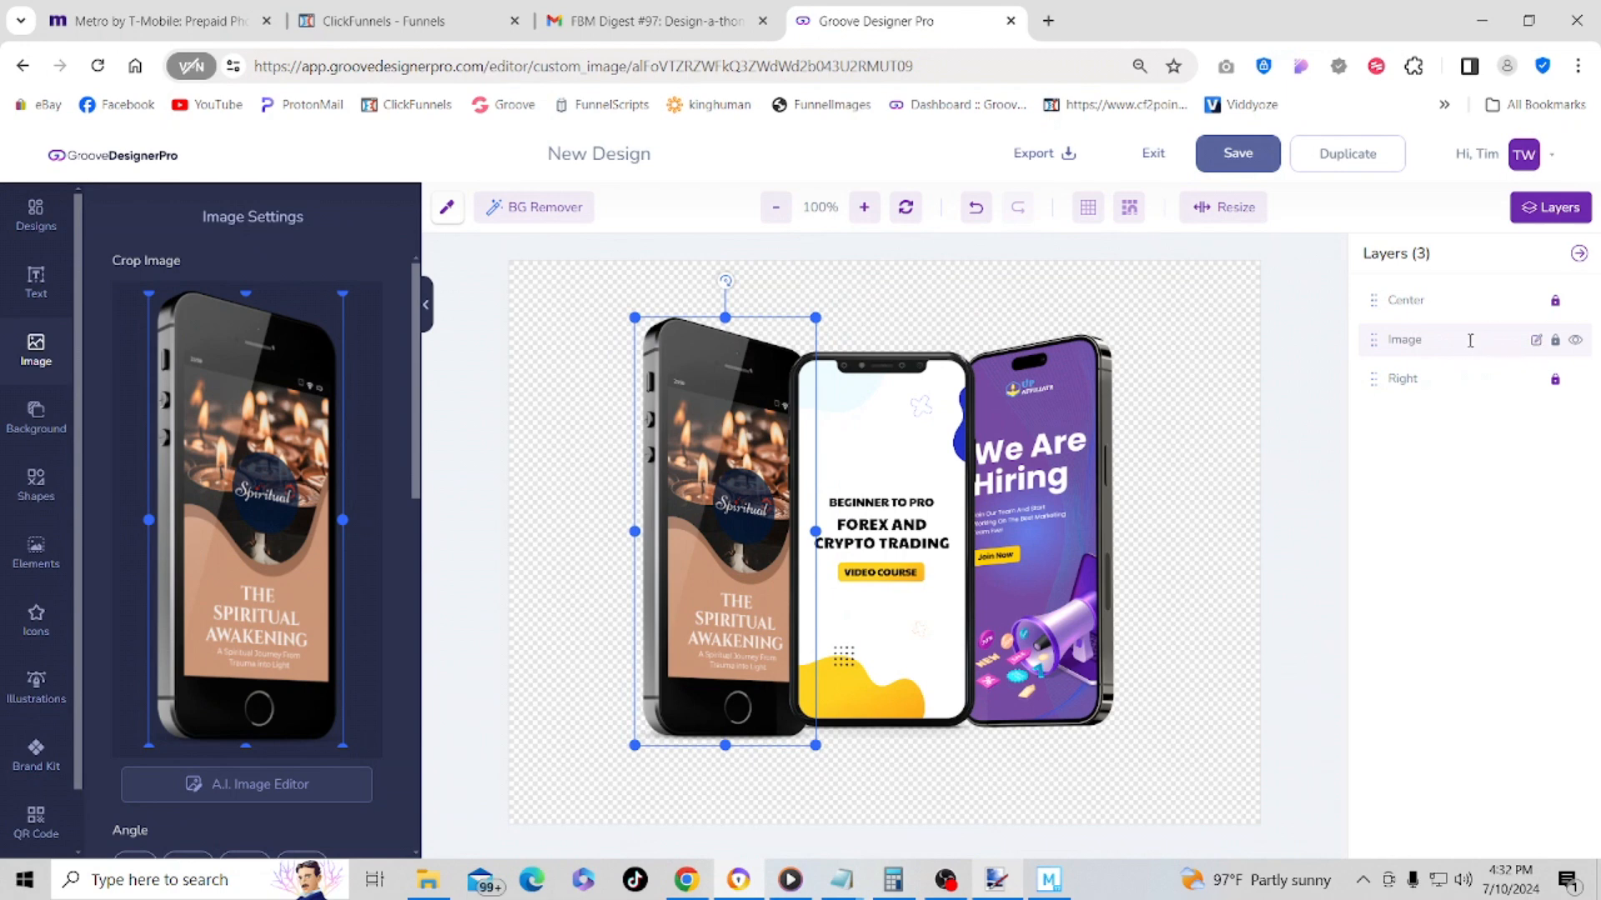
- Rename the cropped Spiritual Awakening phone's layer as Left
click(1535, 342)
key(ctrl+a)
key(BackSpace)
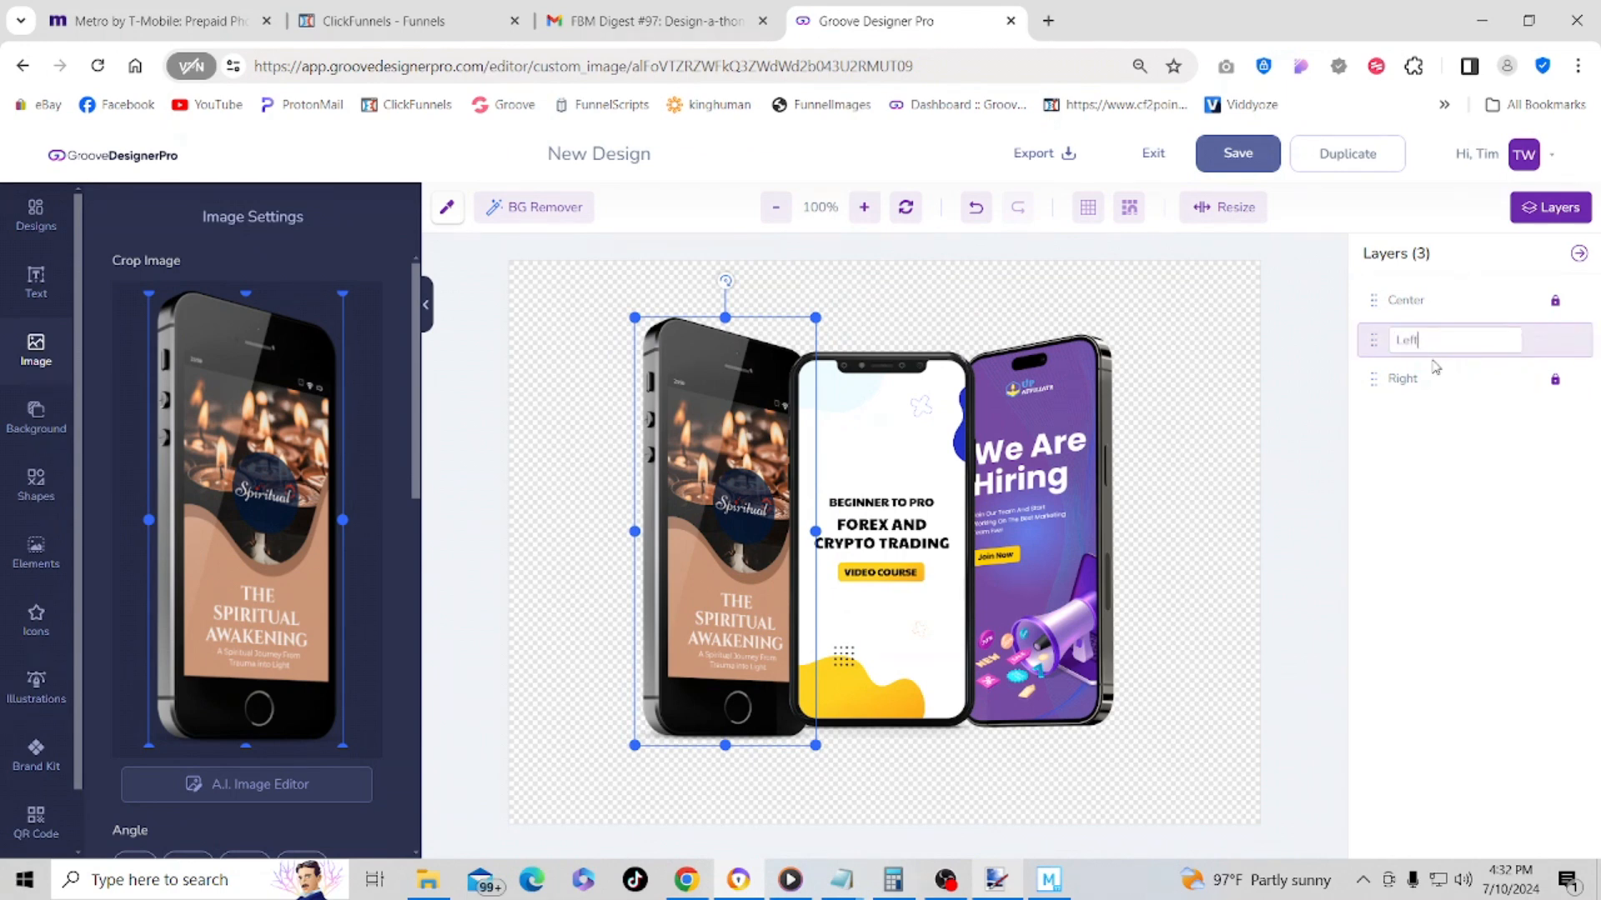
mouse_move(1502, 335)
click(1536, 341)
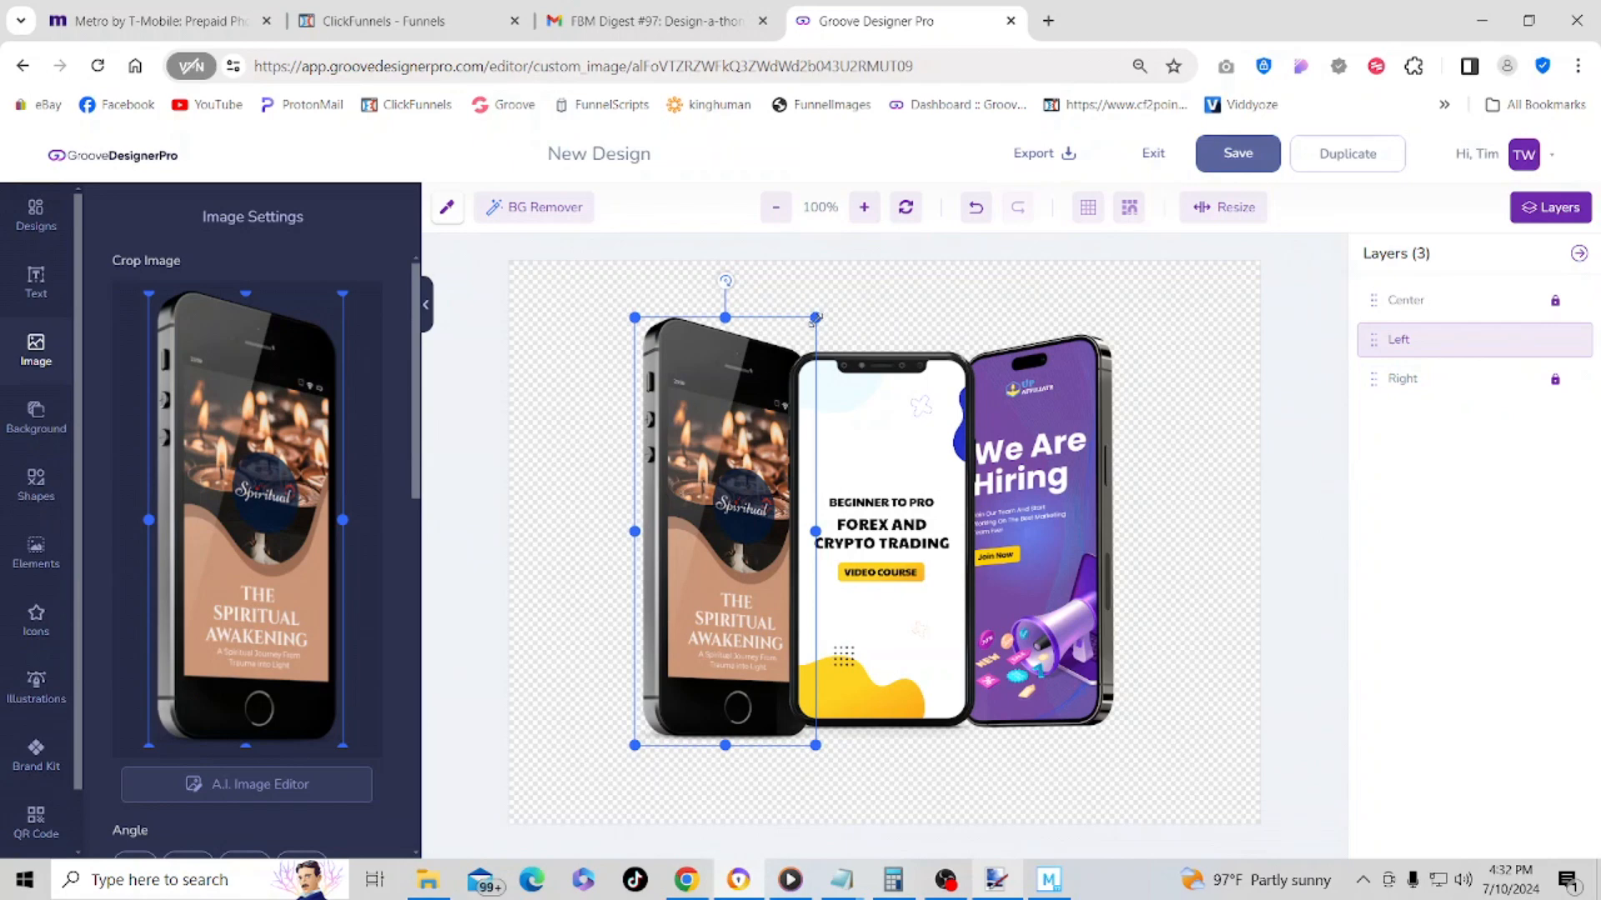
- Shrink the Spiritual Awakening phone slightly and align it vertically with the We Are Hiring phone, keeping its right edge behind the white phone
drag(816, 317, 810, 331)
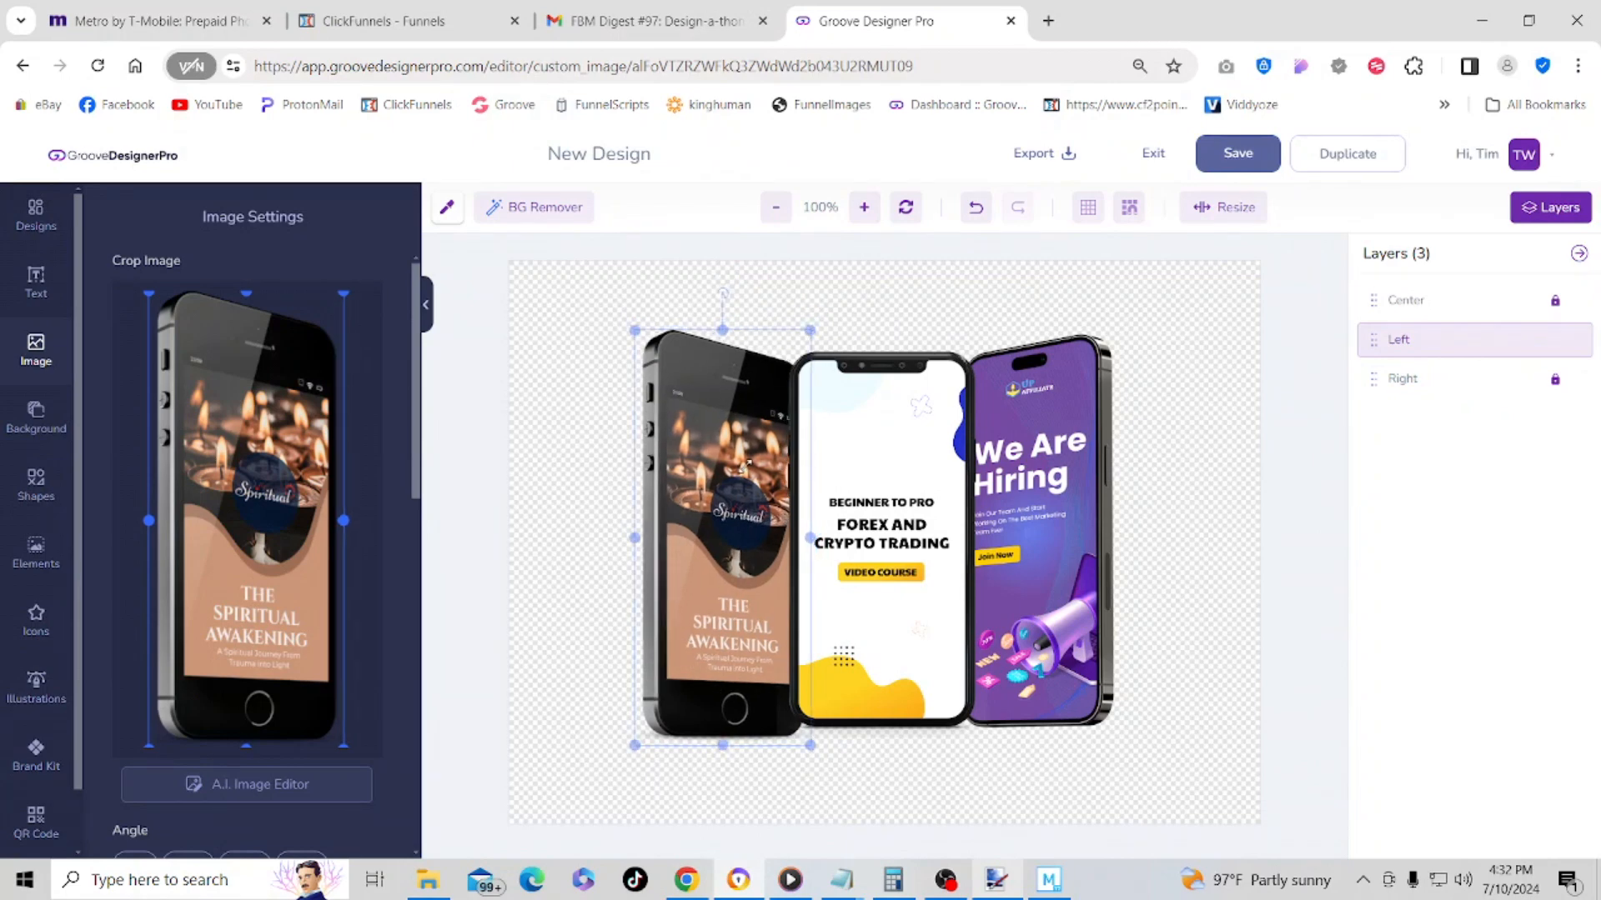
drag(744, 465, 747, 454)
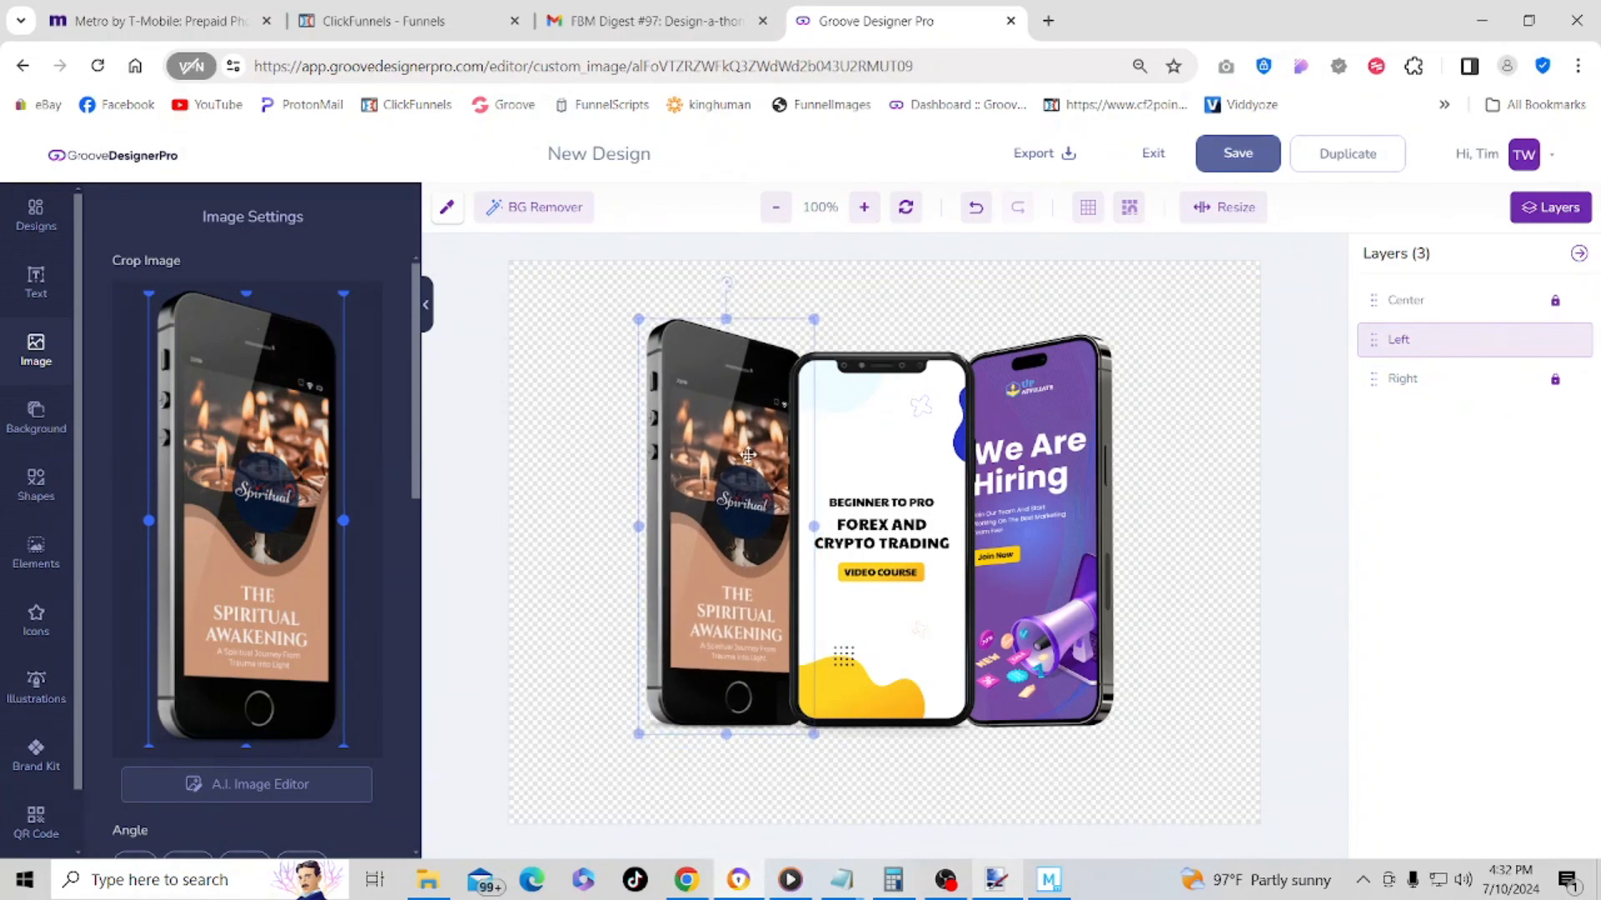
drag(747, 456, 745, 459)
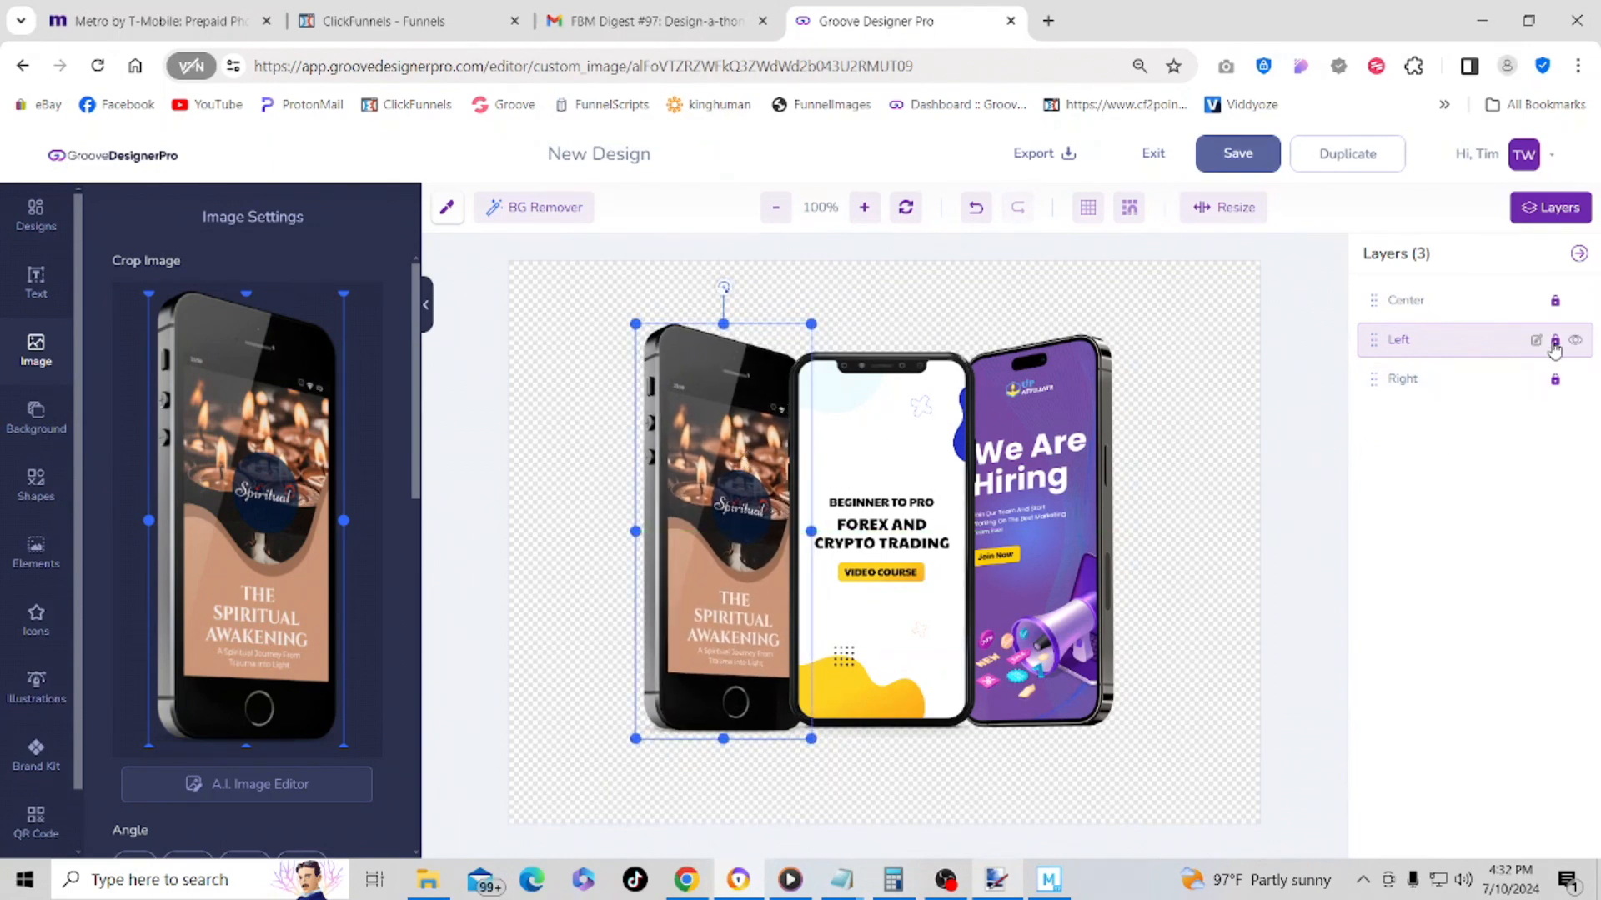
- Lock the Spiritual Awakening phone's Left layer in place
click(1554, 348)
click(876, 464)
click(1036, 415)
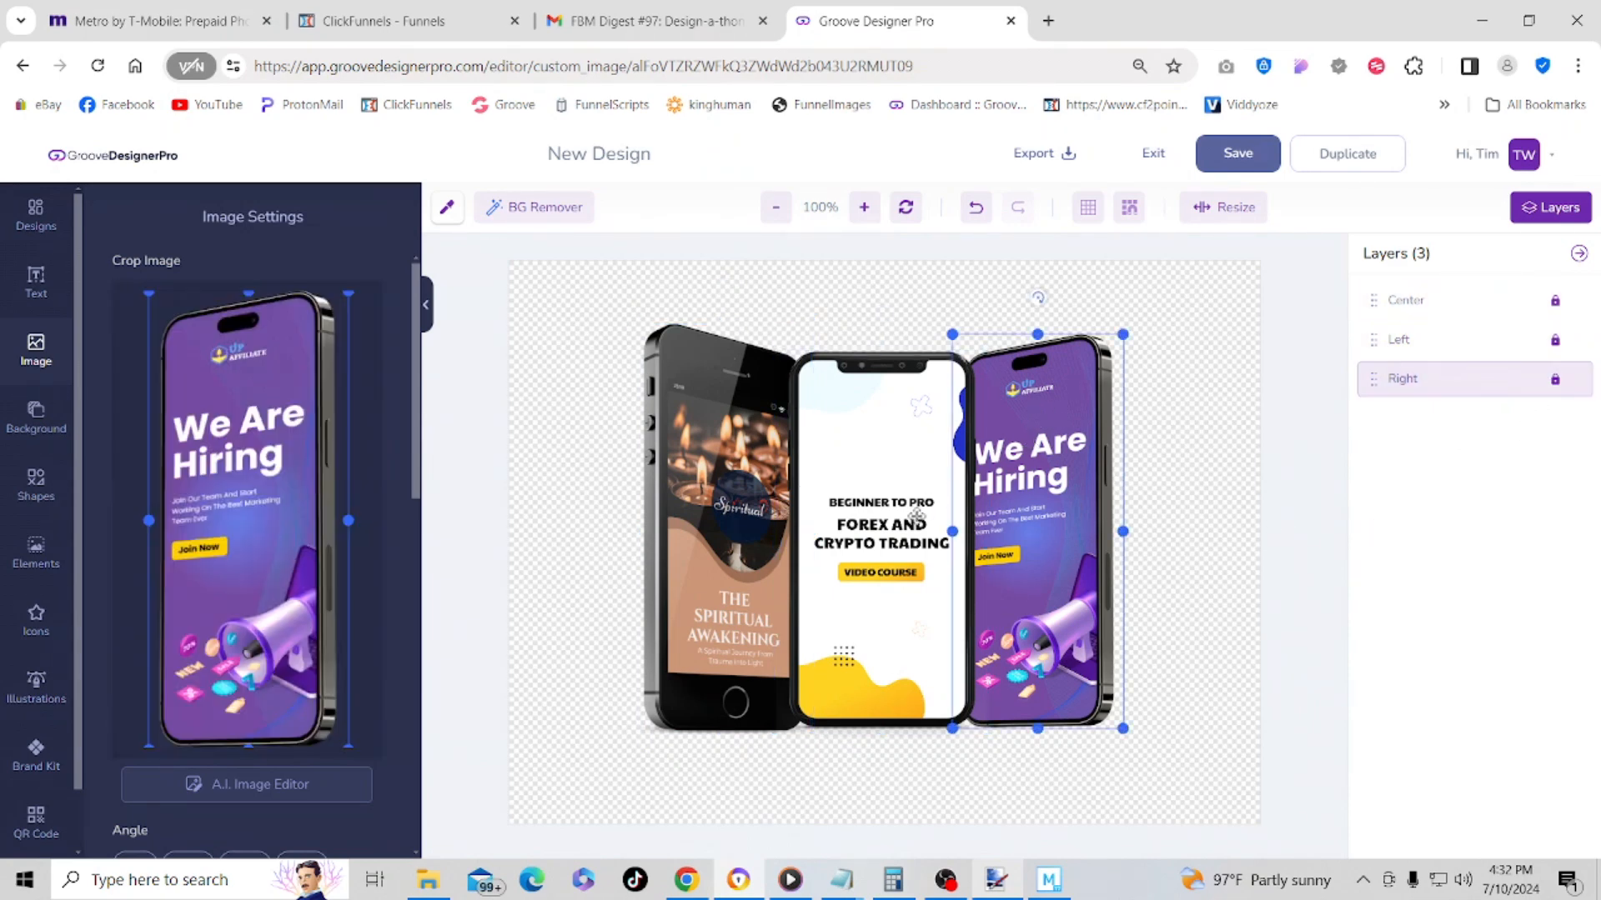
click(893, 440)
click(697, 500)
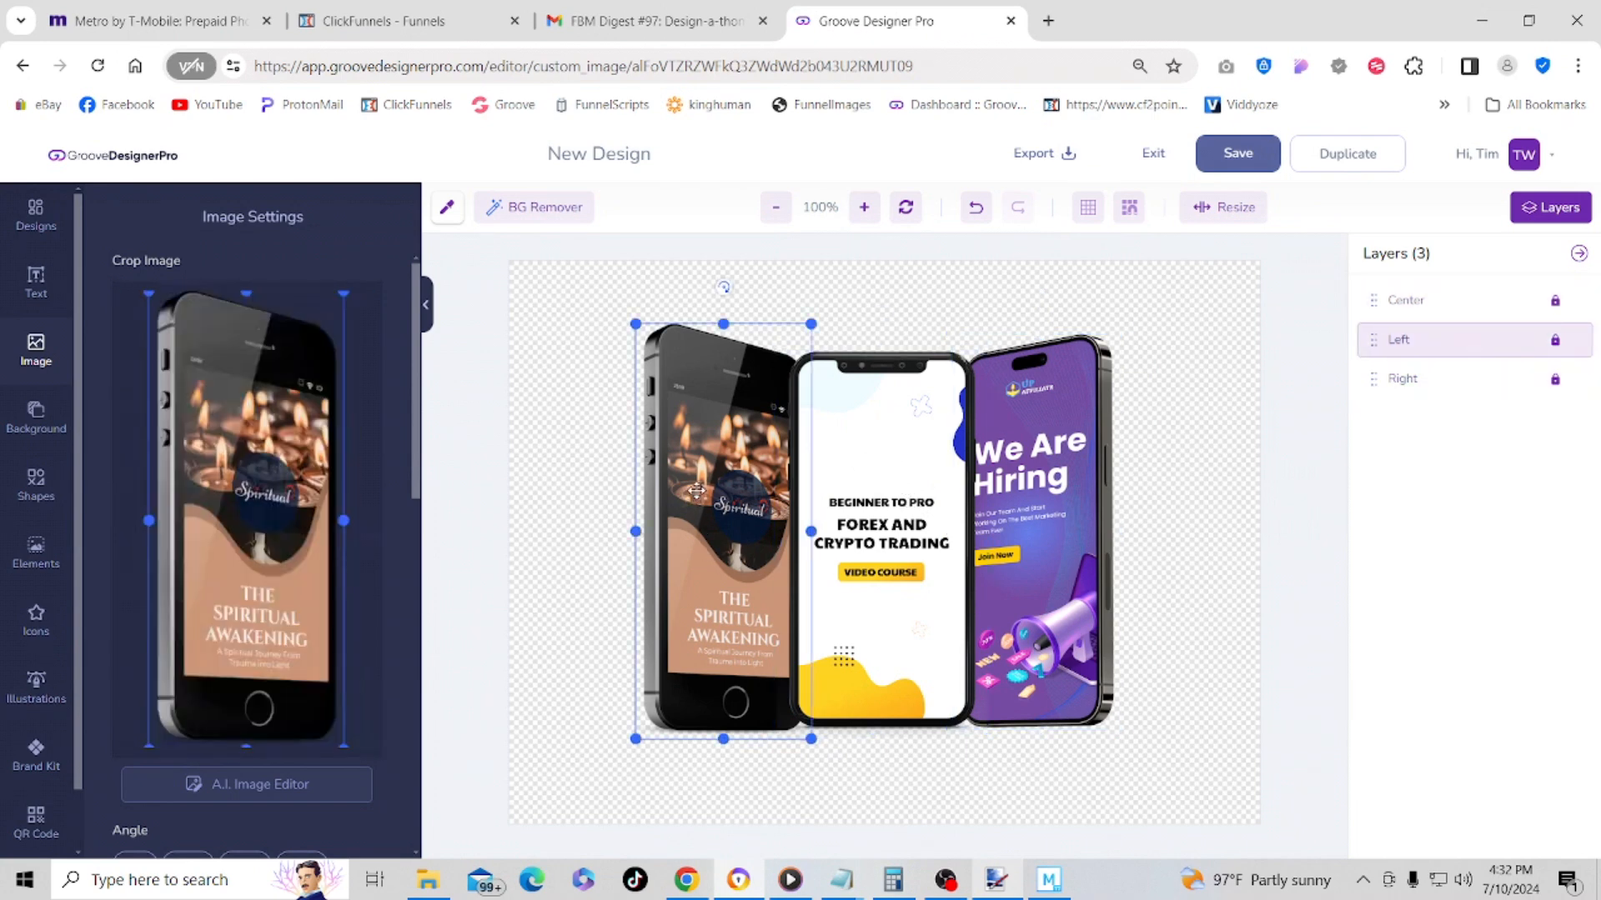
click(1201, 320)
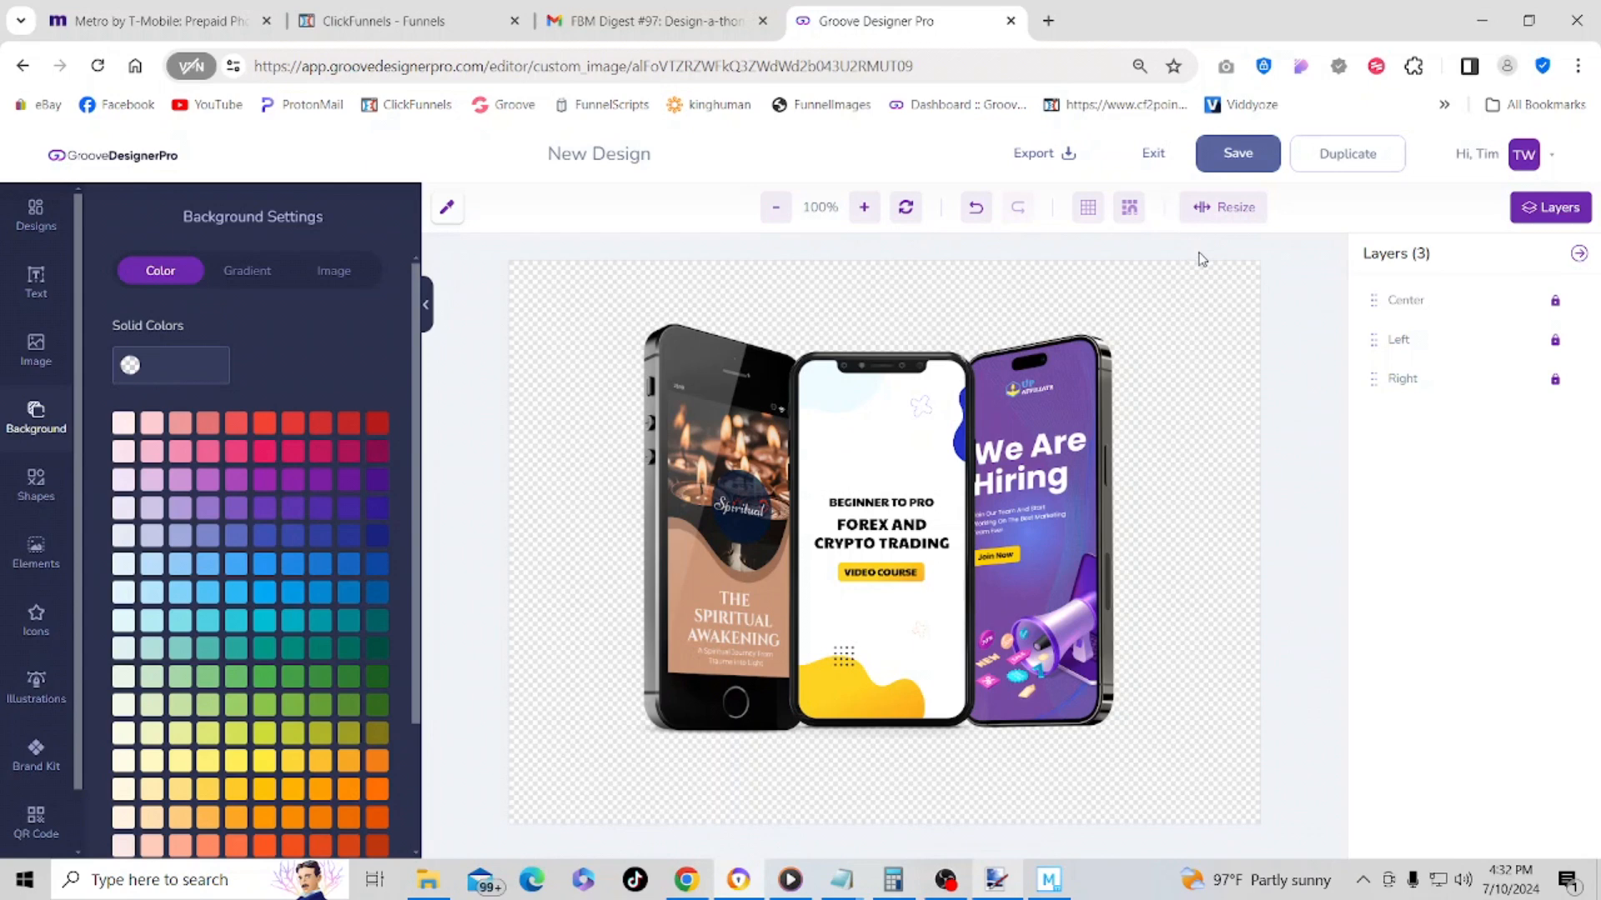
click(1581, 256)
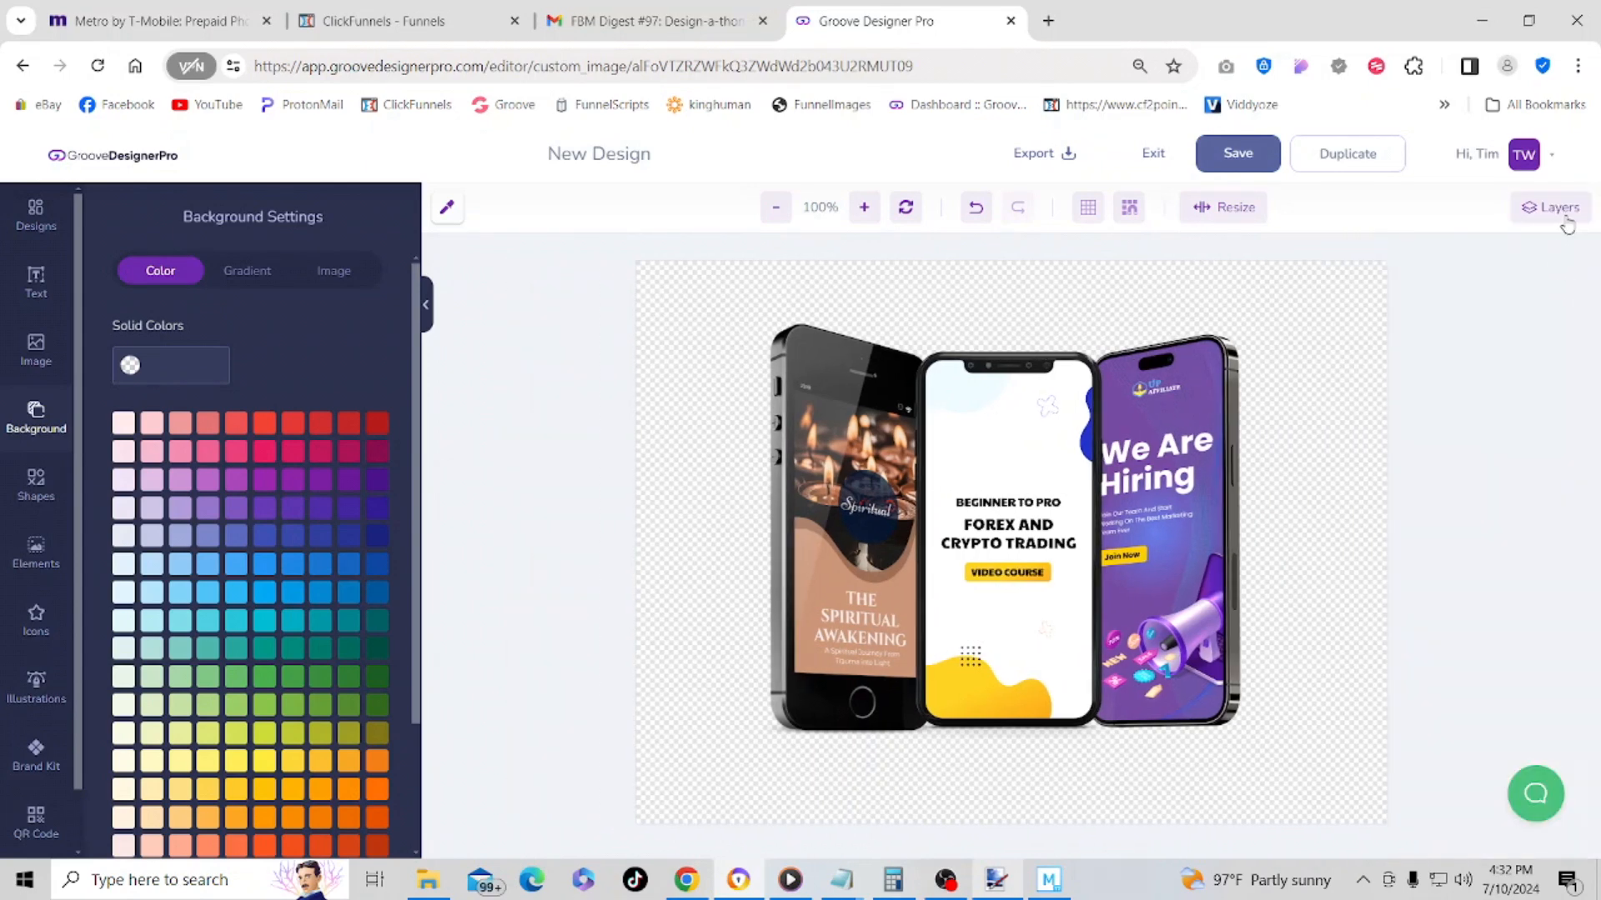
click(1565, 220)
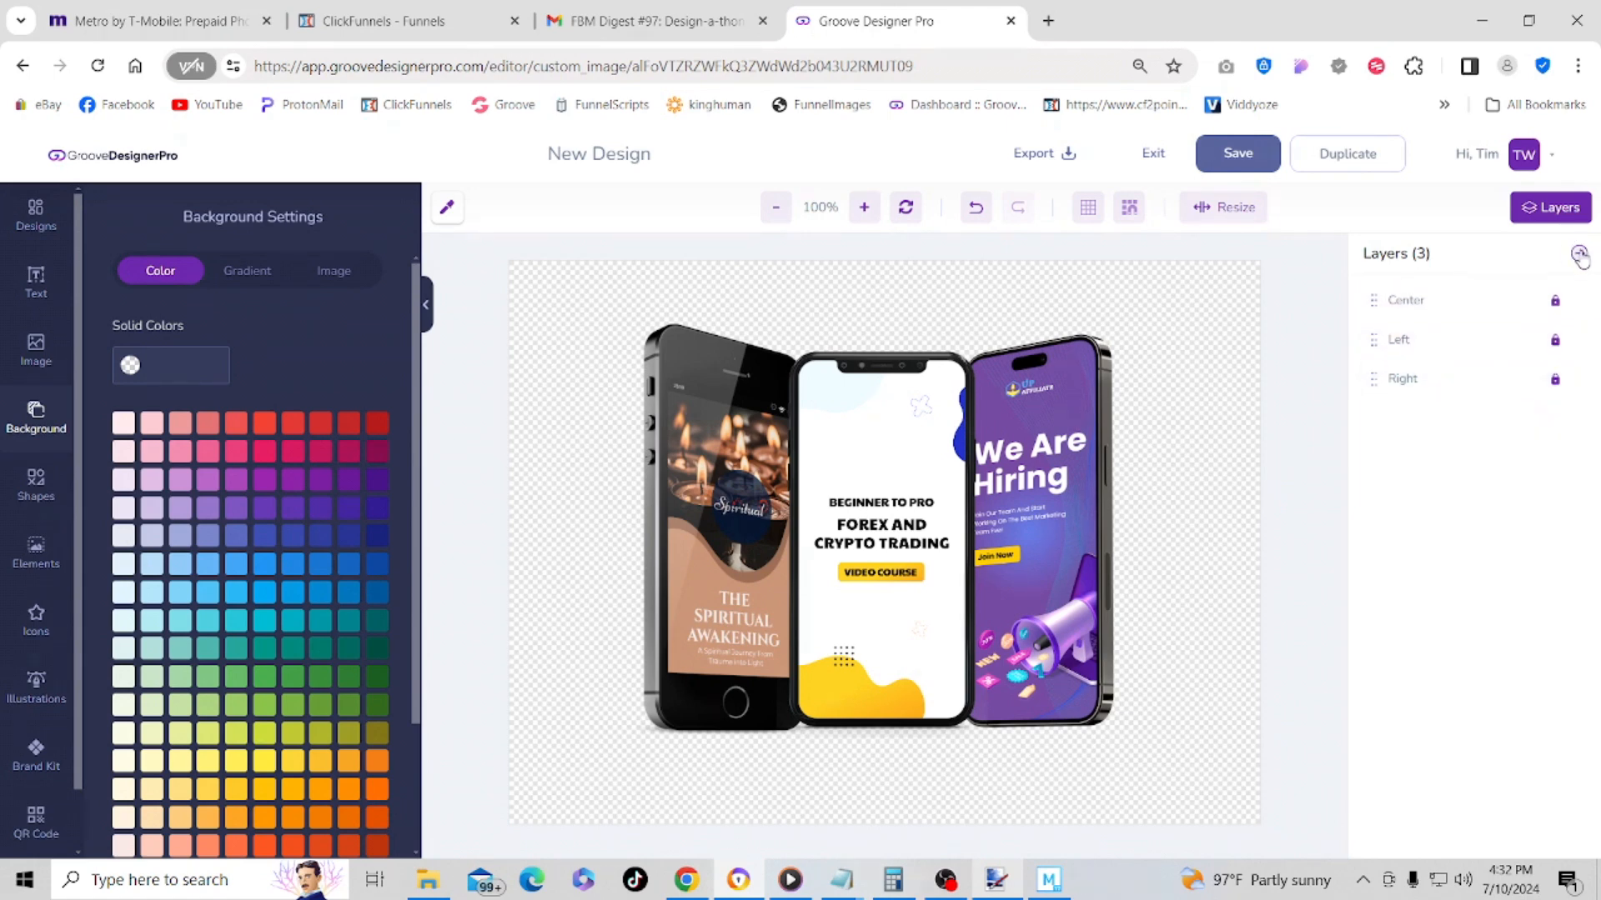
click(1580, 258)
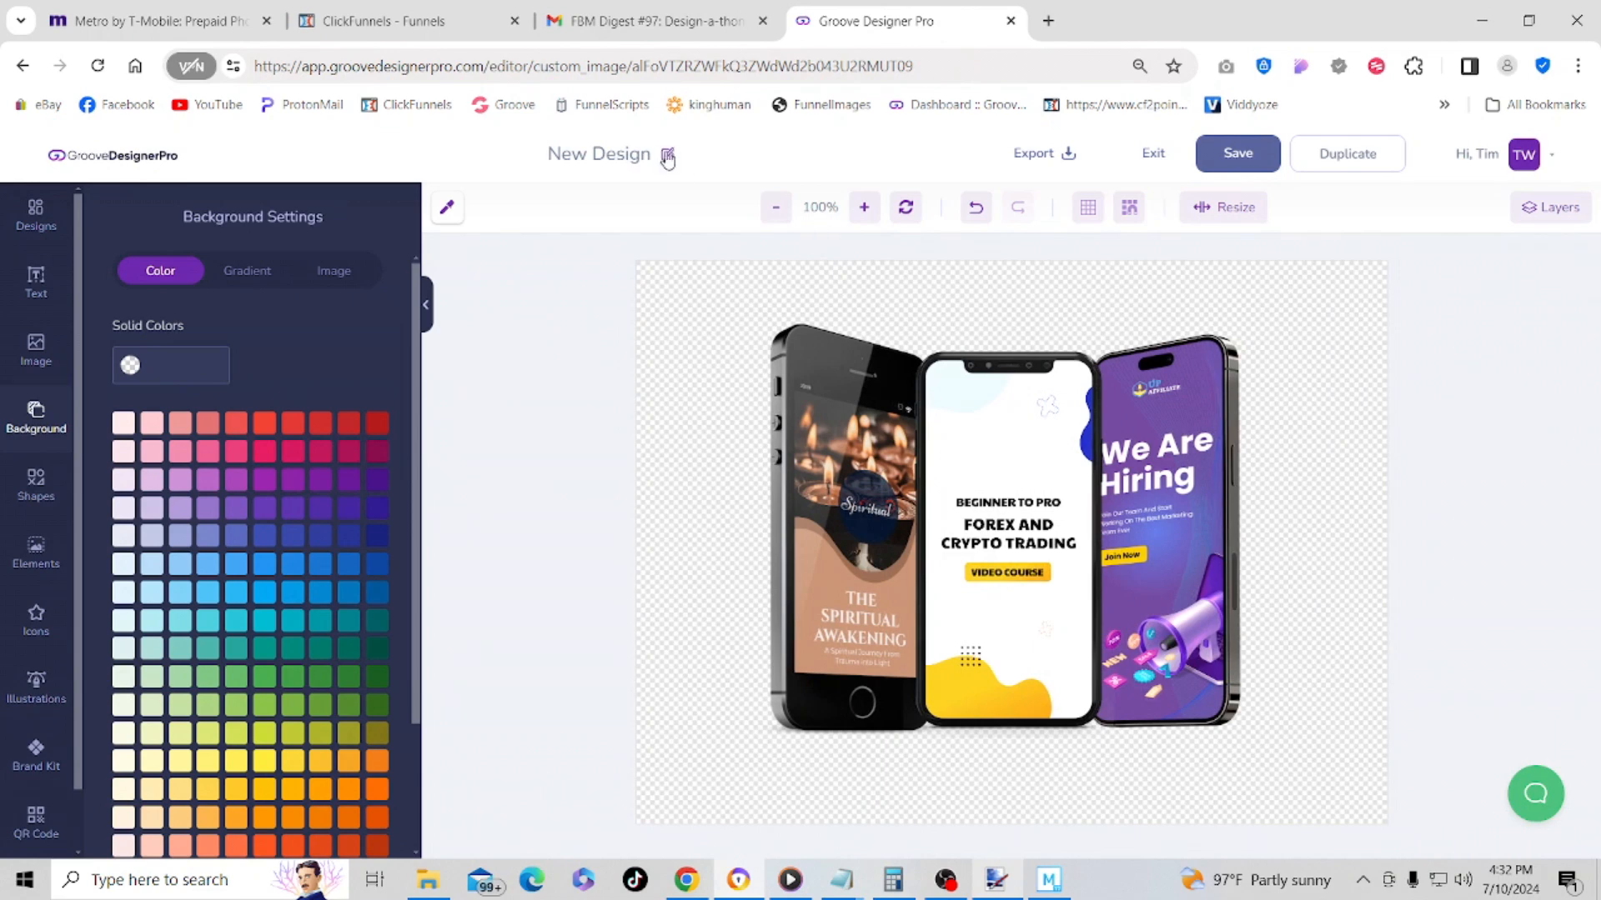
- Rename the design as Phone Trio and save it
click(667, 157)
key(ctrl+a)
text(Phone Trio)
click(674, 154)
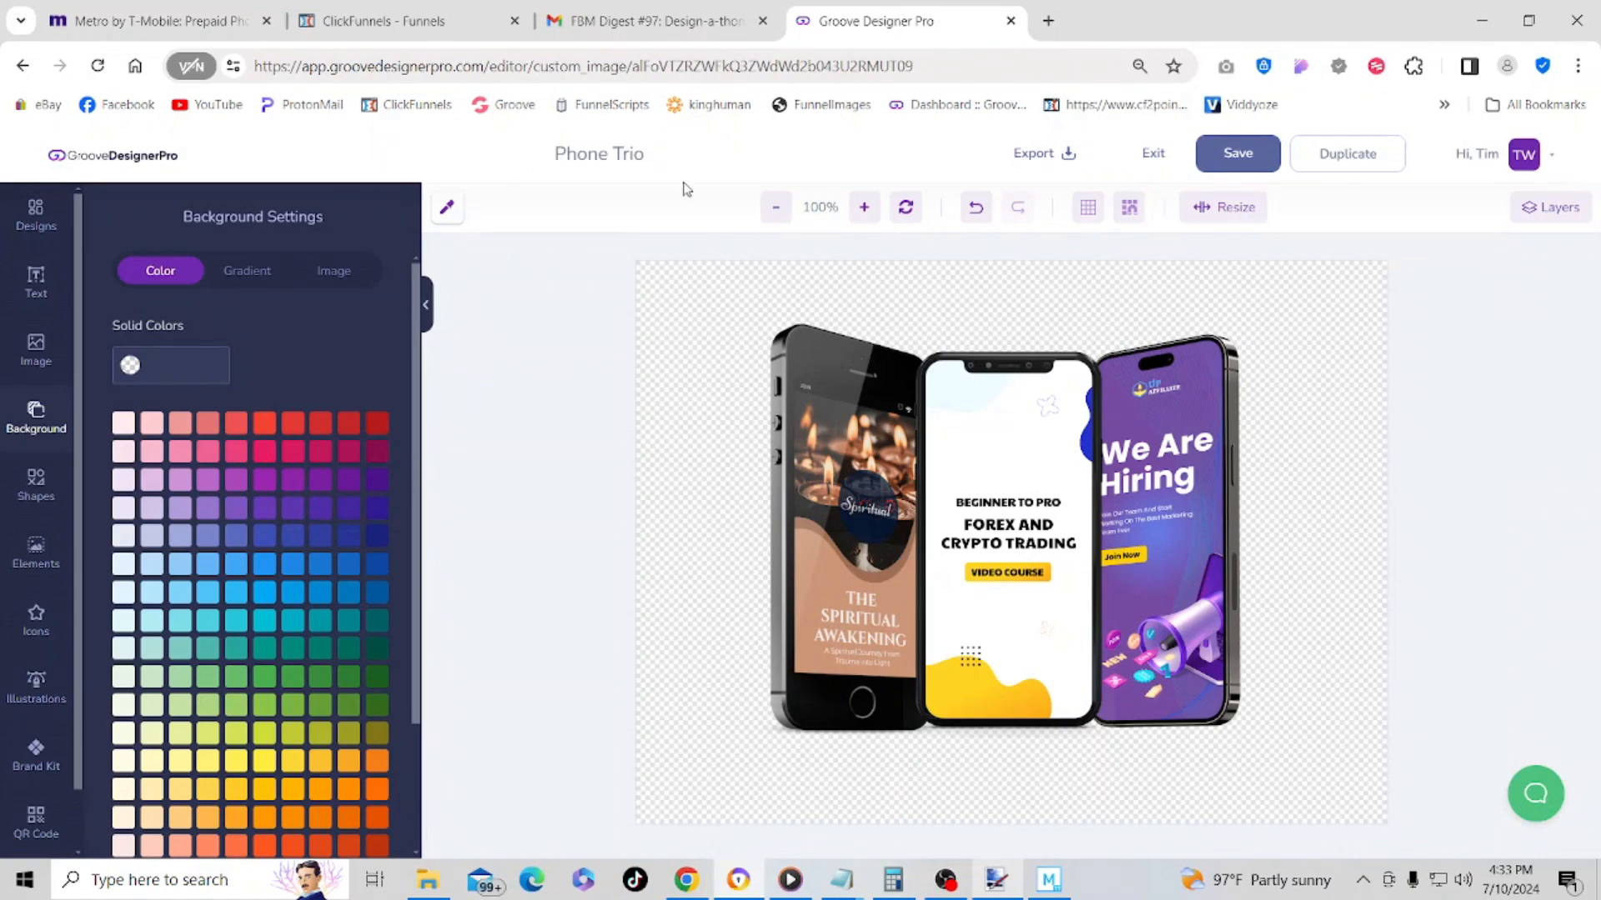
click(1238, 153)
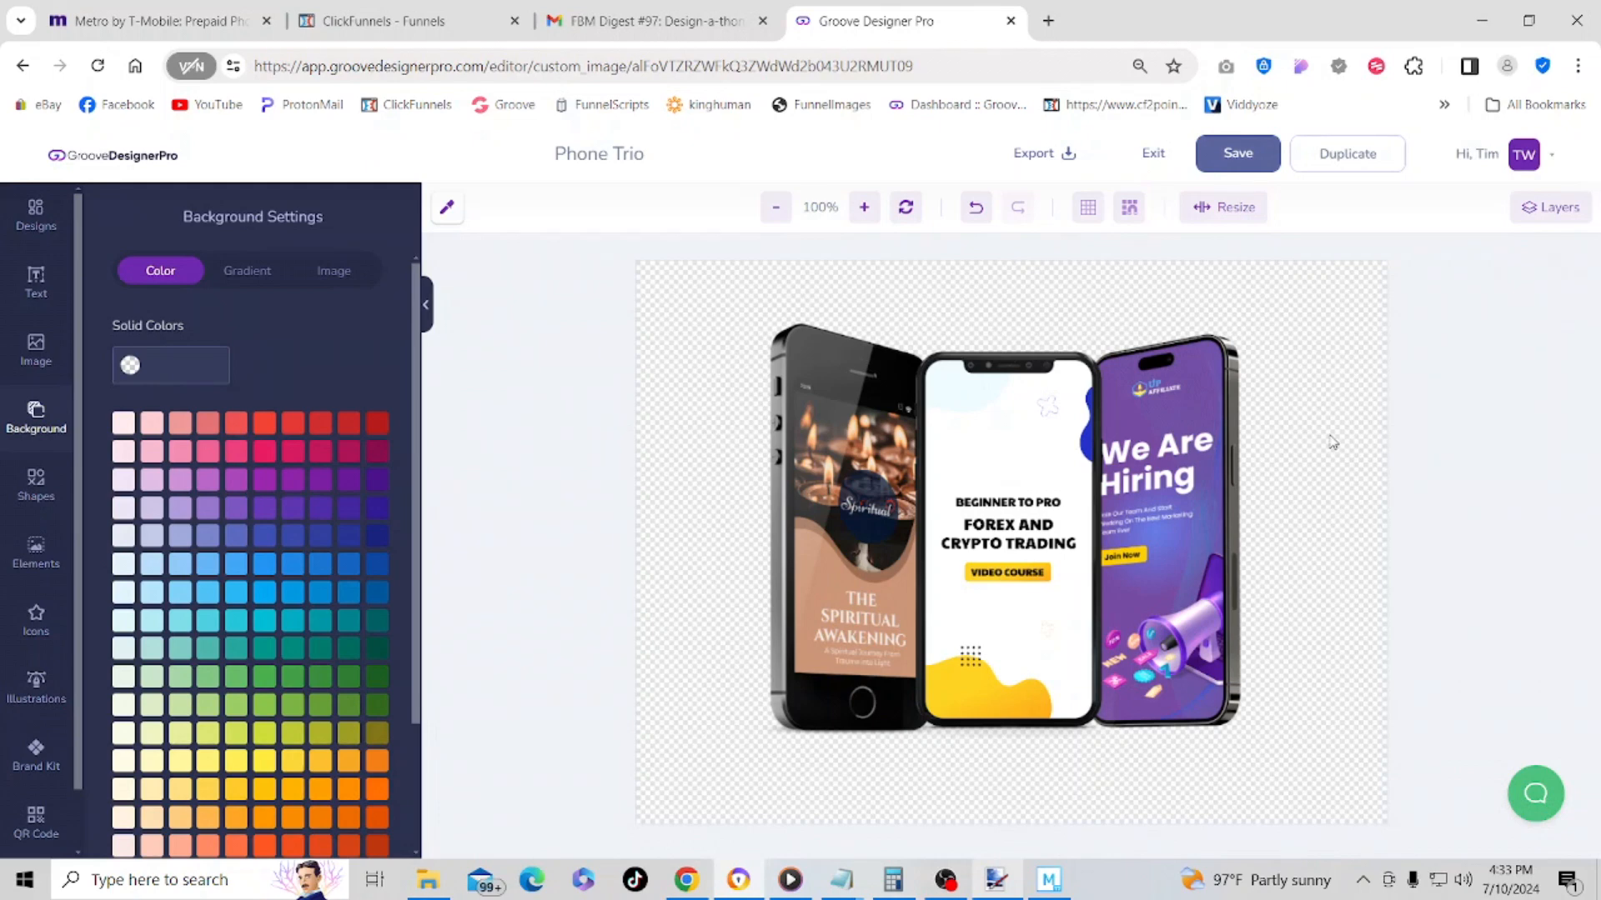
- Unlock the Center, Left and Right phone layers
drag(1326, 437, 713, 536)
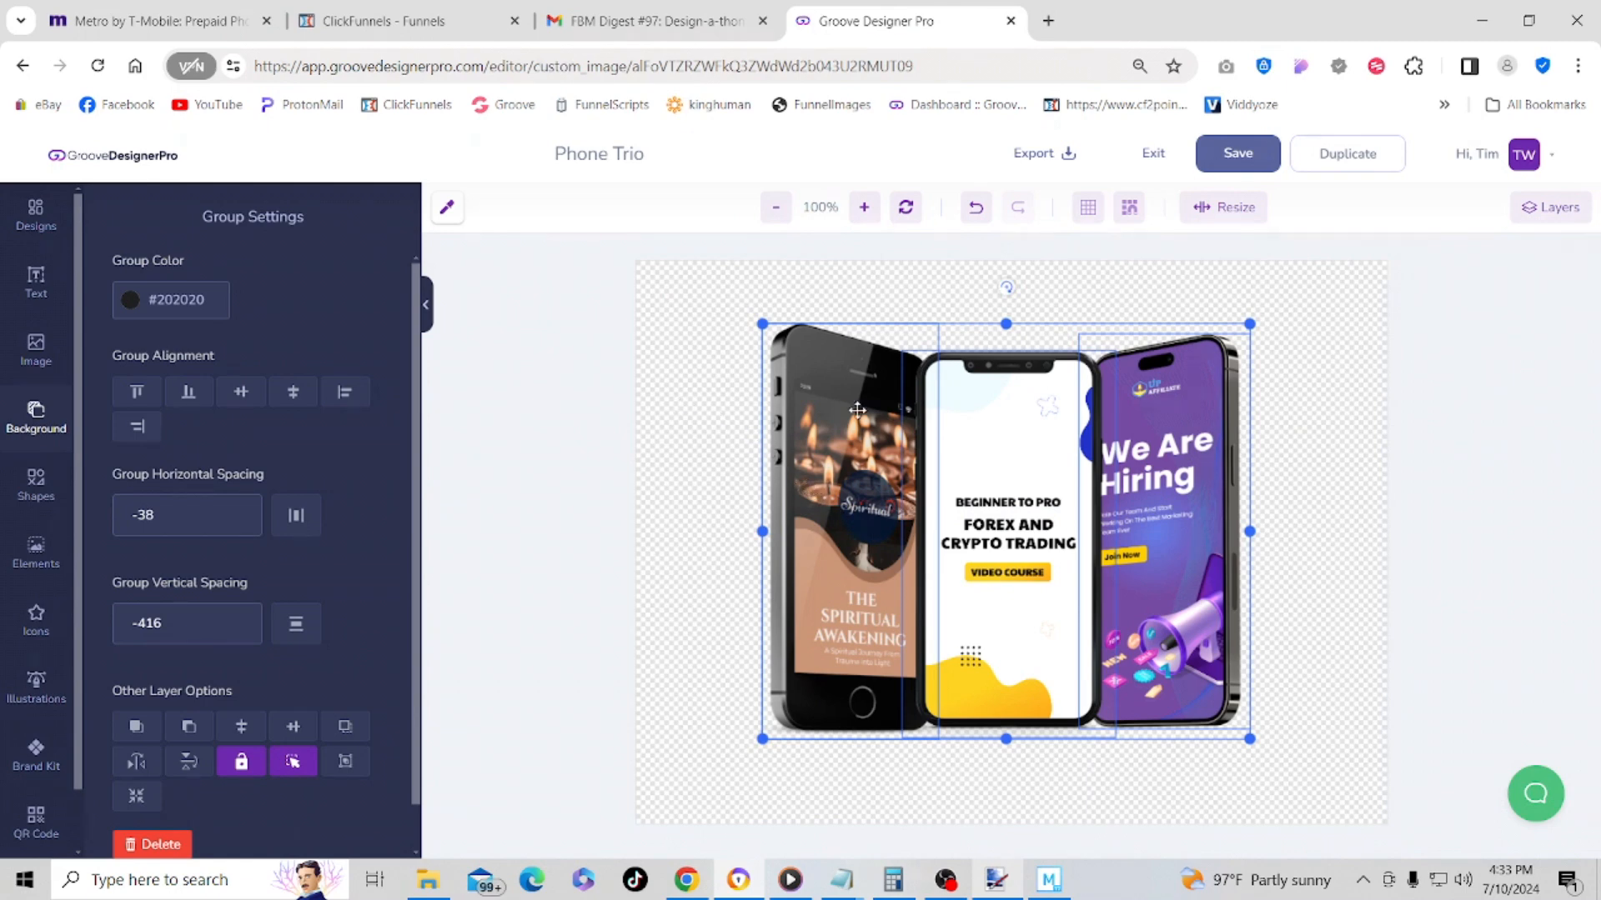
click(1377, 467)
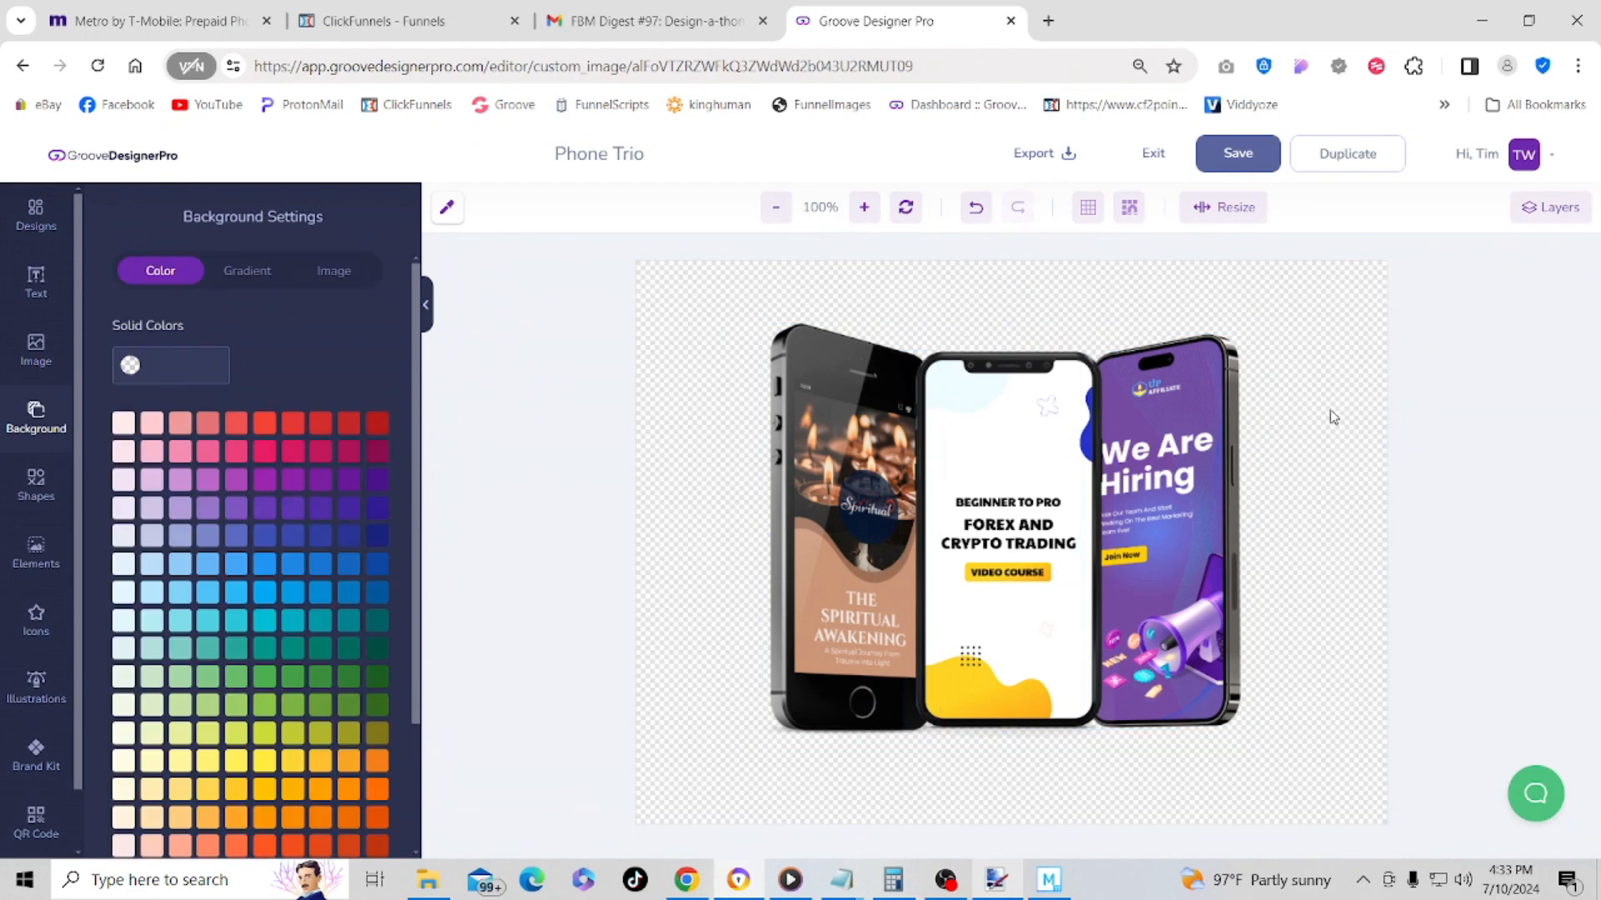
click(1556, 208)
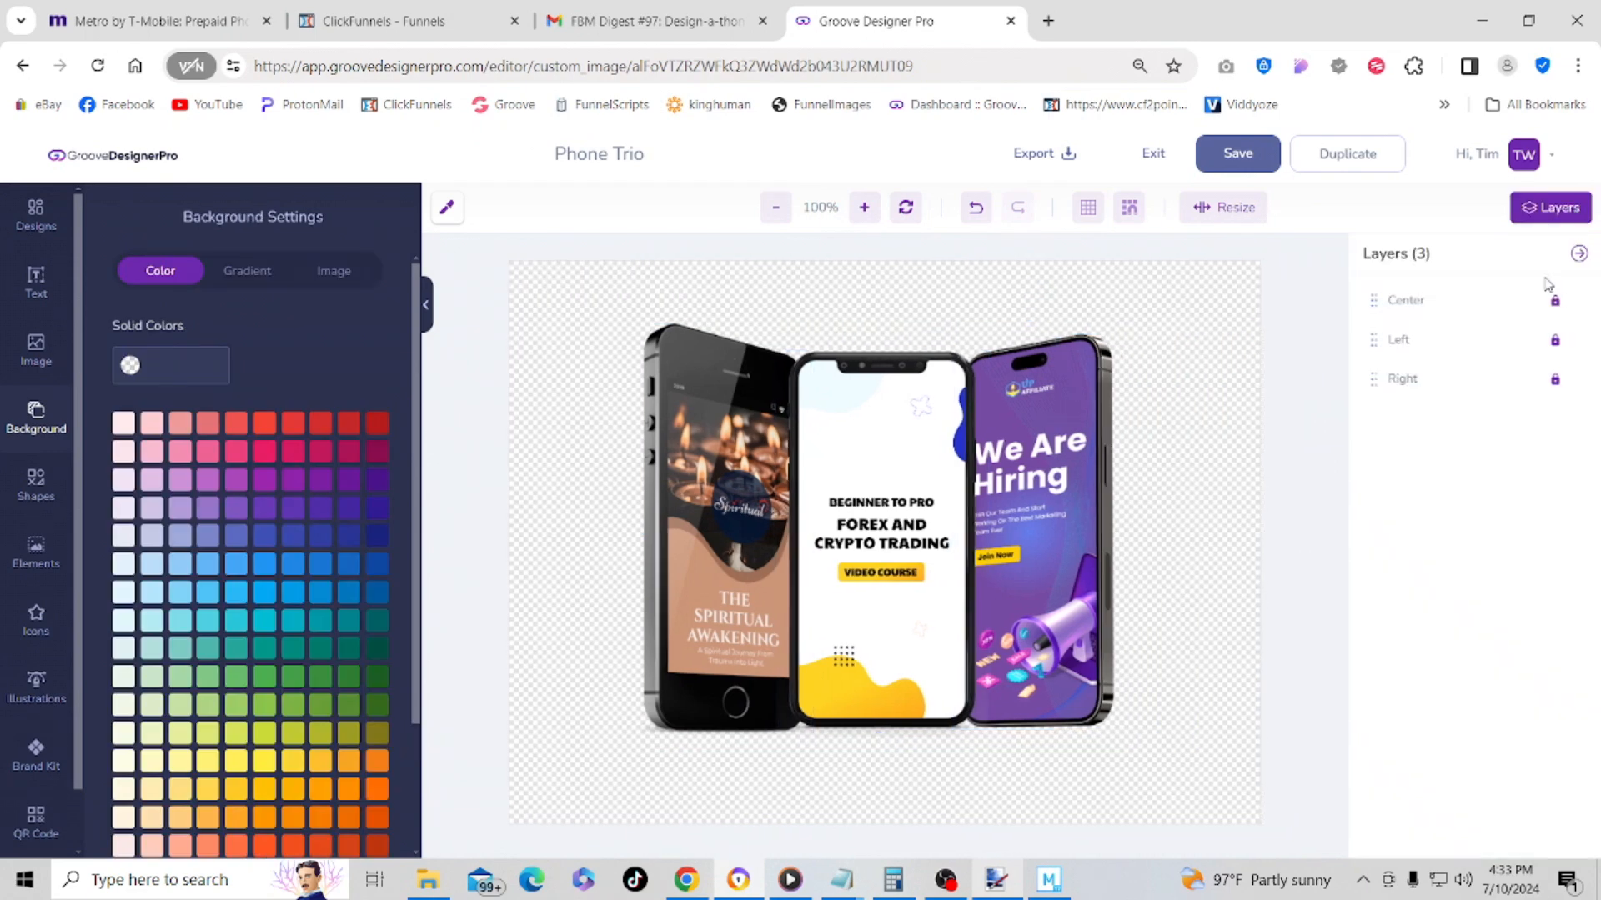
scroll(400, 500, down, 3)
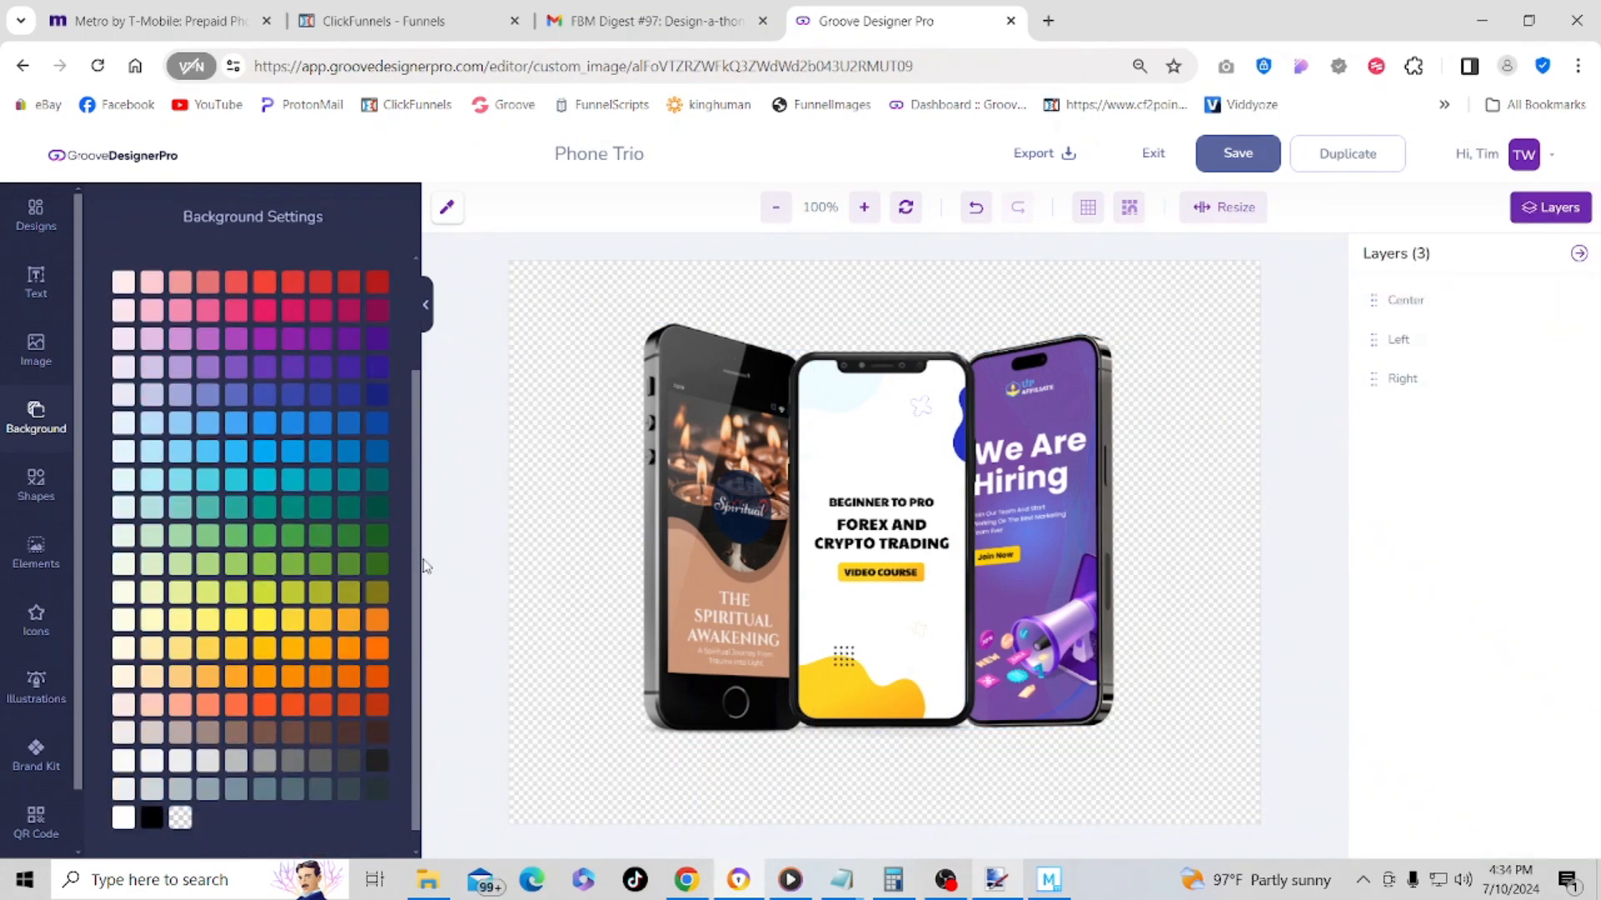
scroll(447, 581, up, 2)
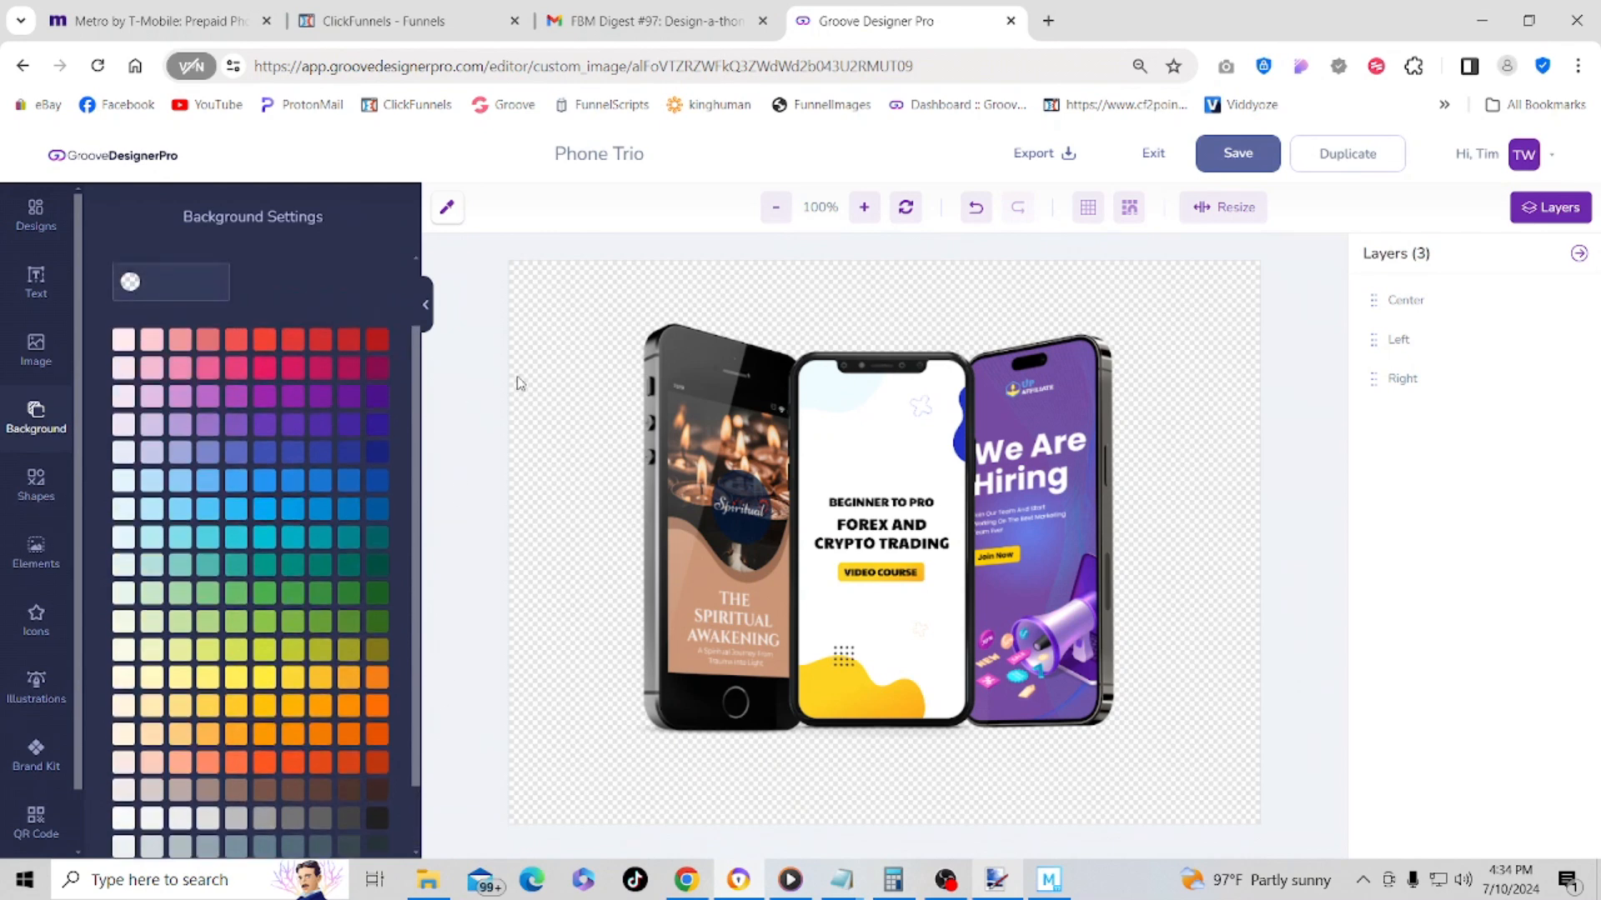
- Select all layers at once through the Spiritual Awakening phone's layer options, and clear the selection
click(692, 421)
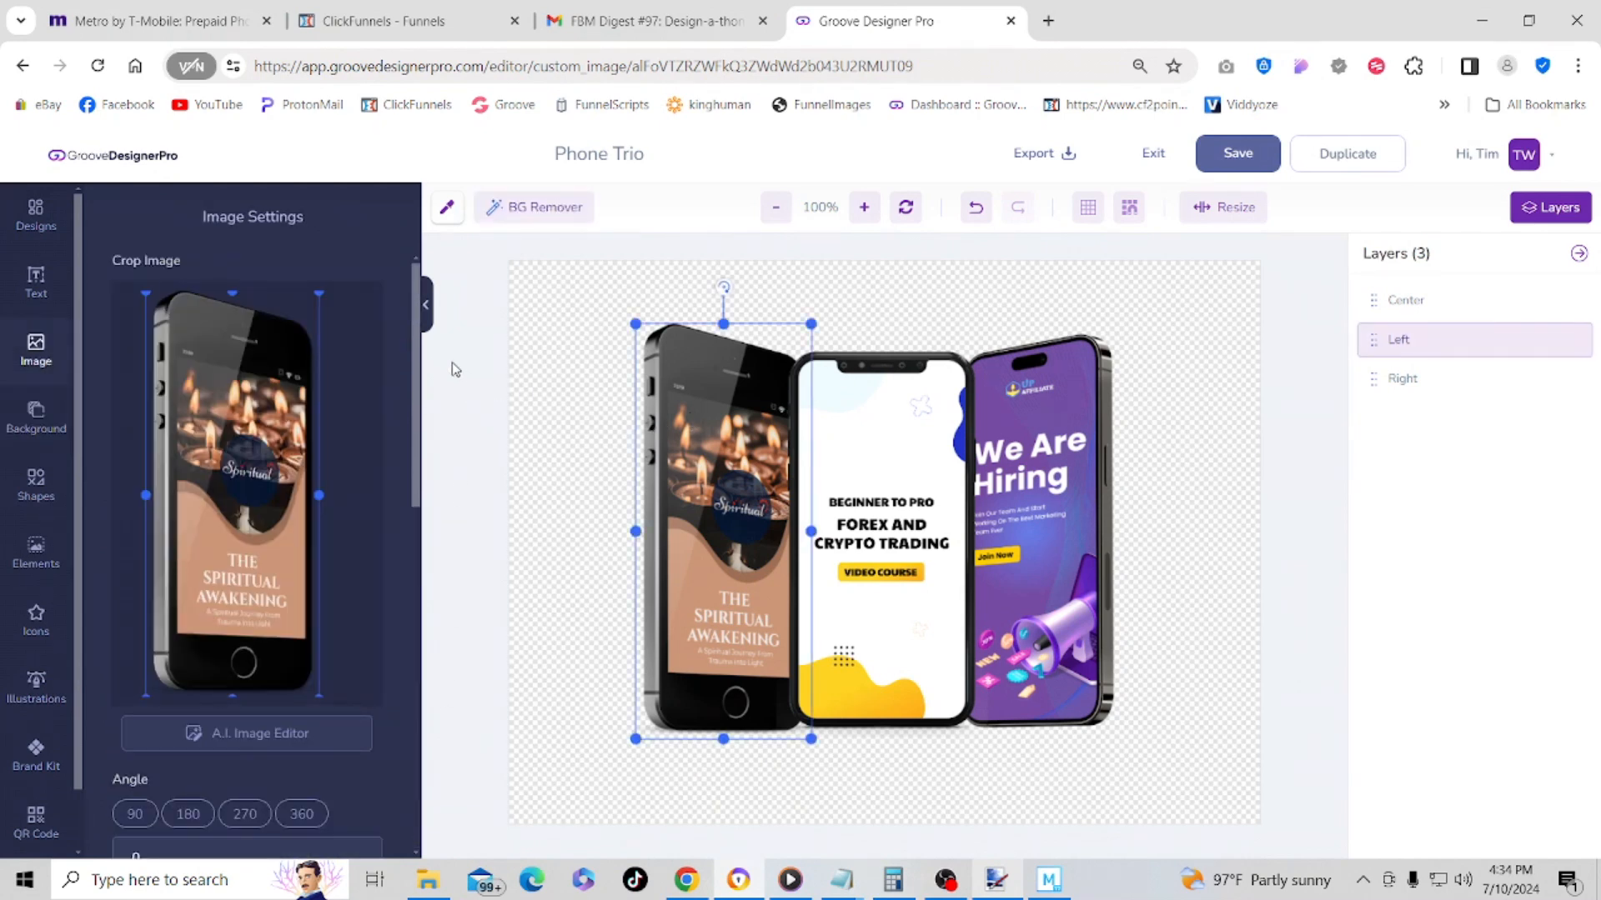
drag(417, 361, 403, 739)
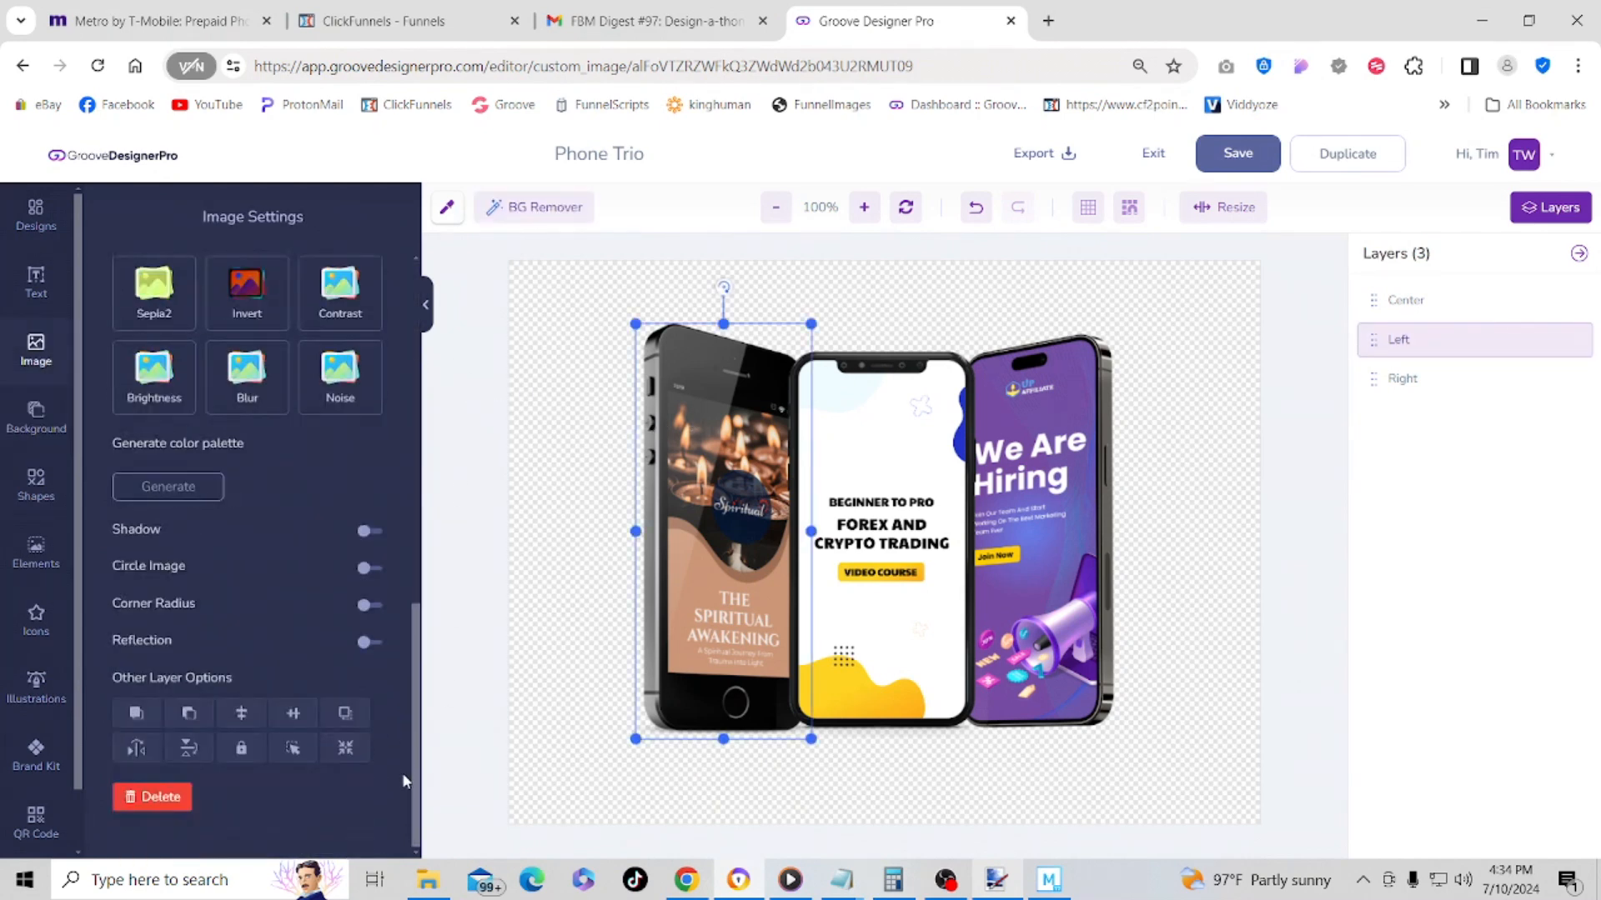
click(291, 753)
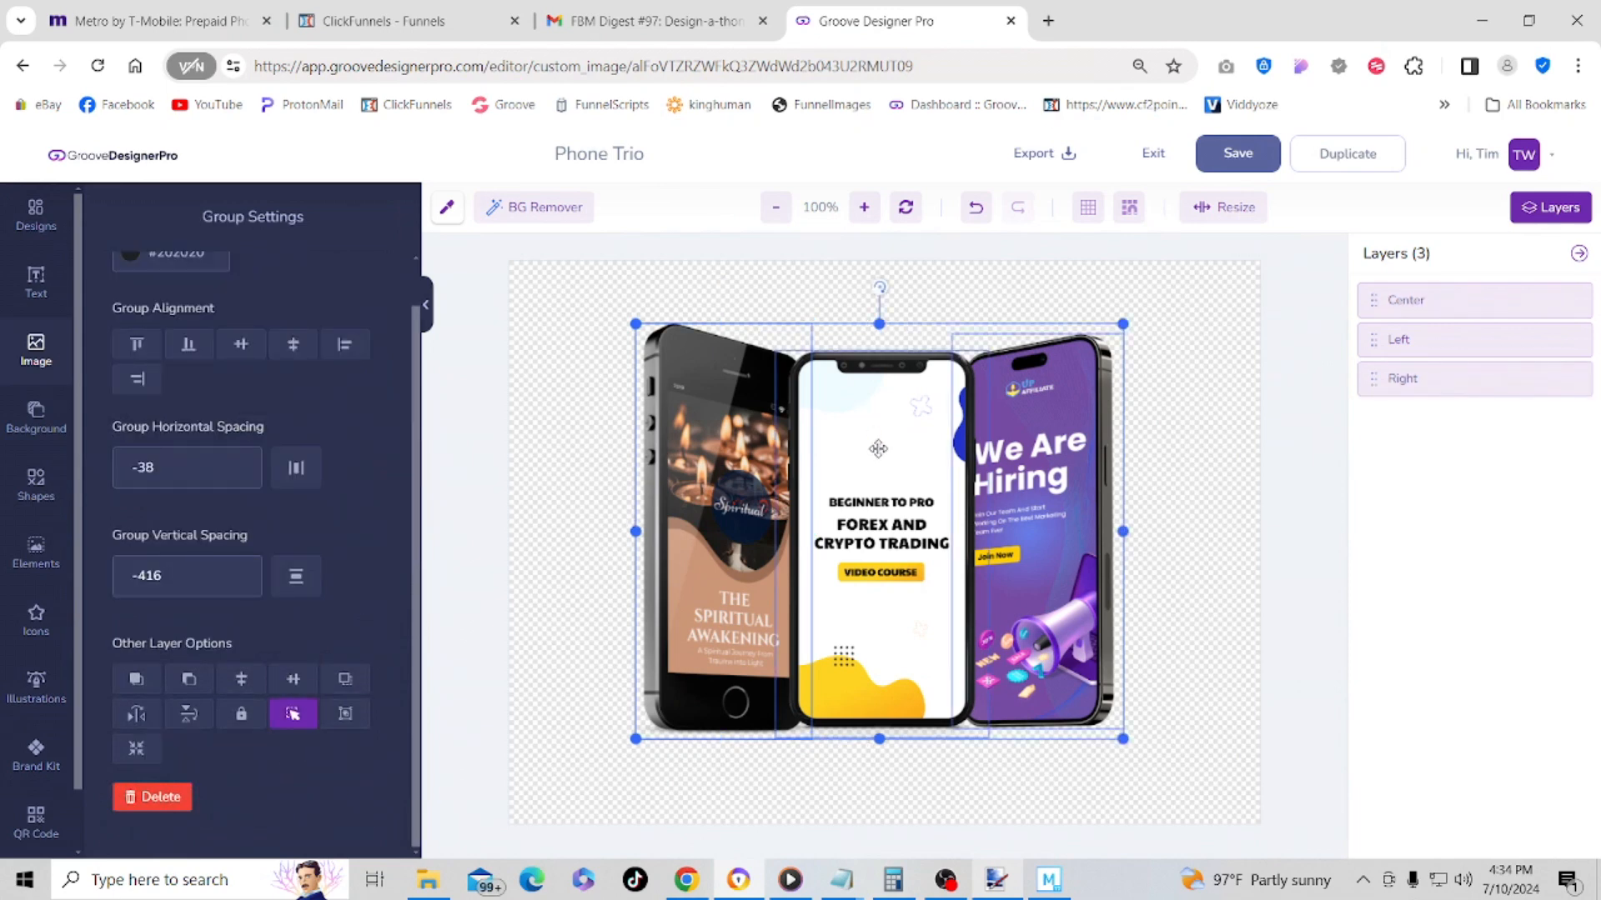
click(293, 717)
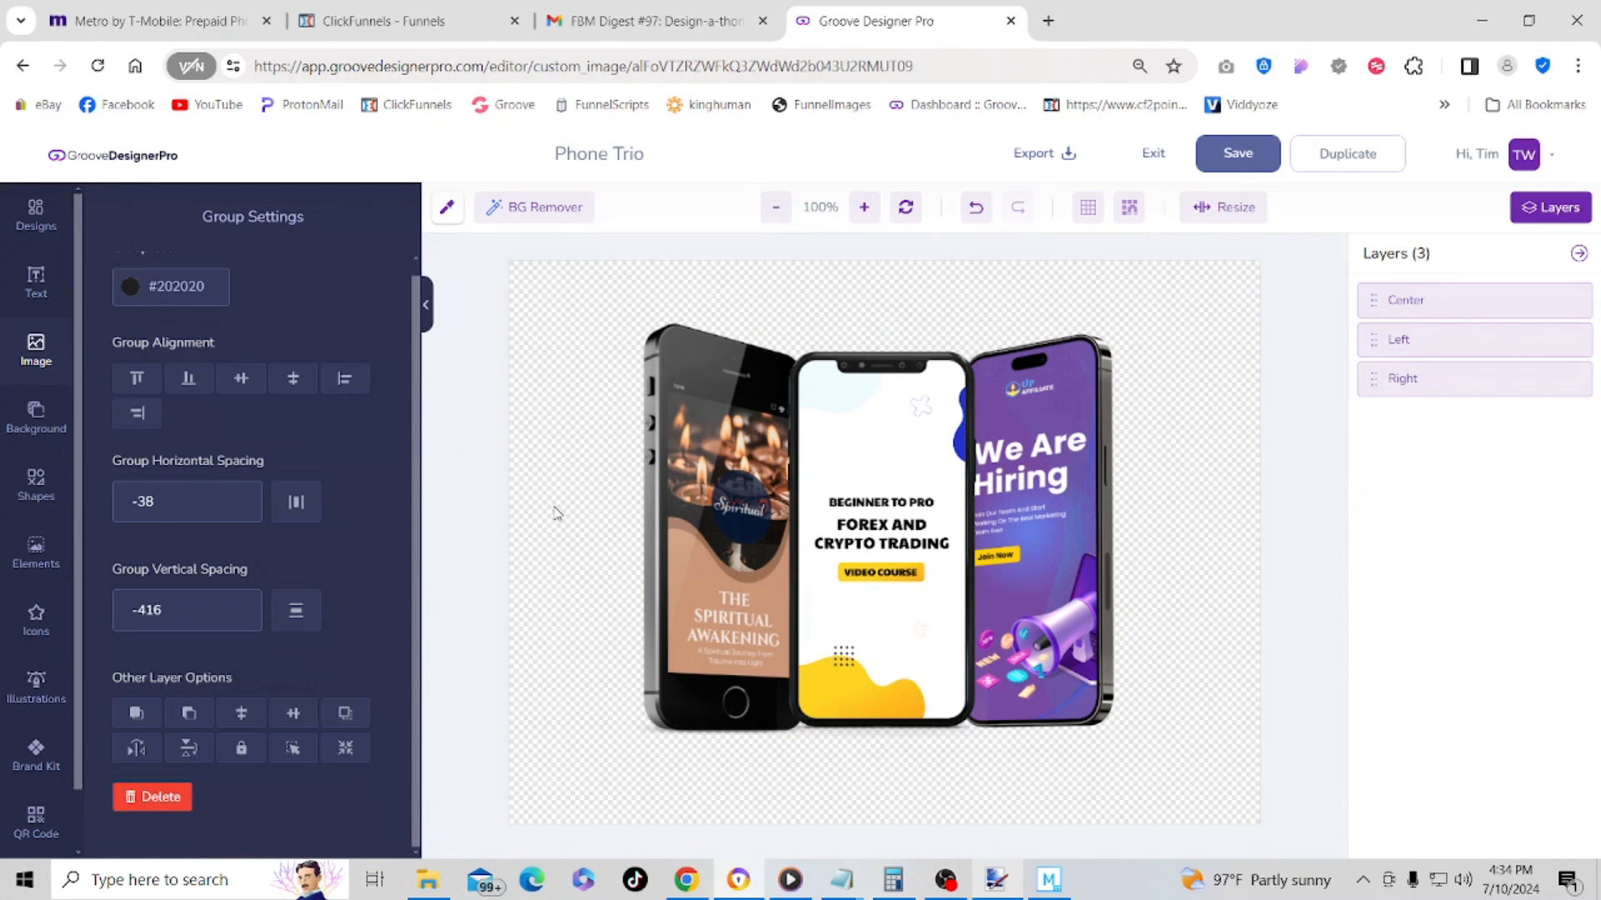
- Select all three phones with a selection box across the canvas, and clear the selection
click(602, 477)
drag(620, 501, 1197, 621)
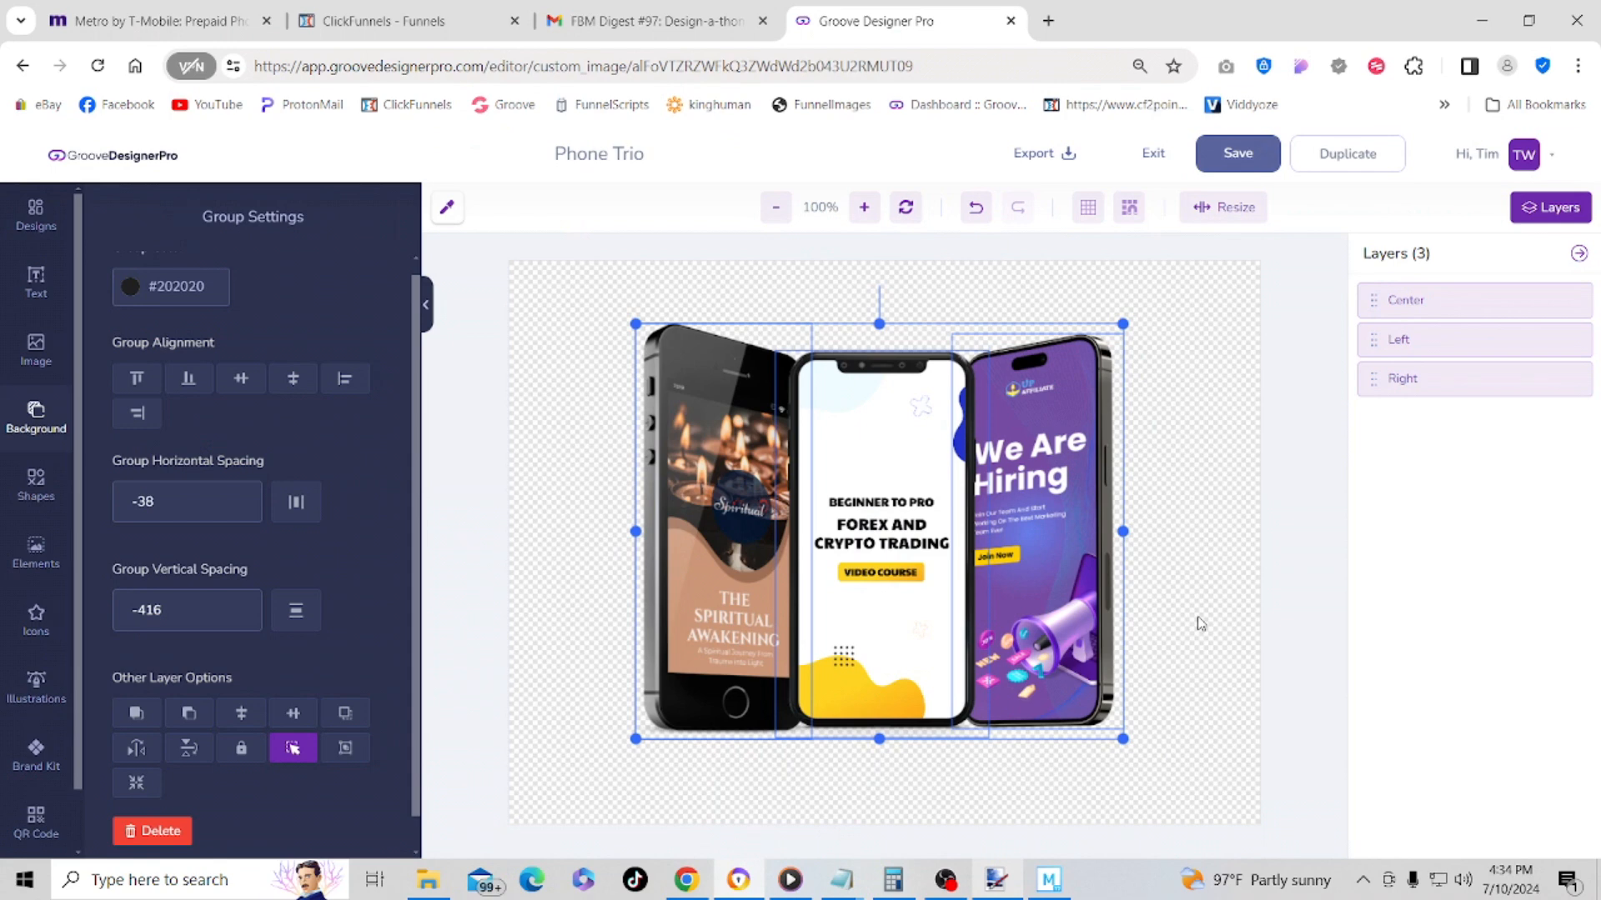
click(1214, 445)
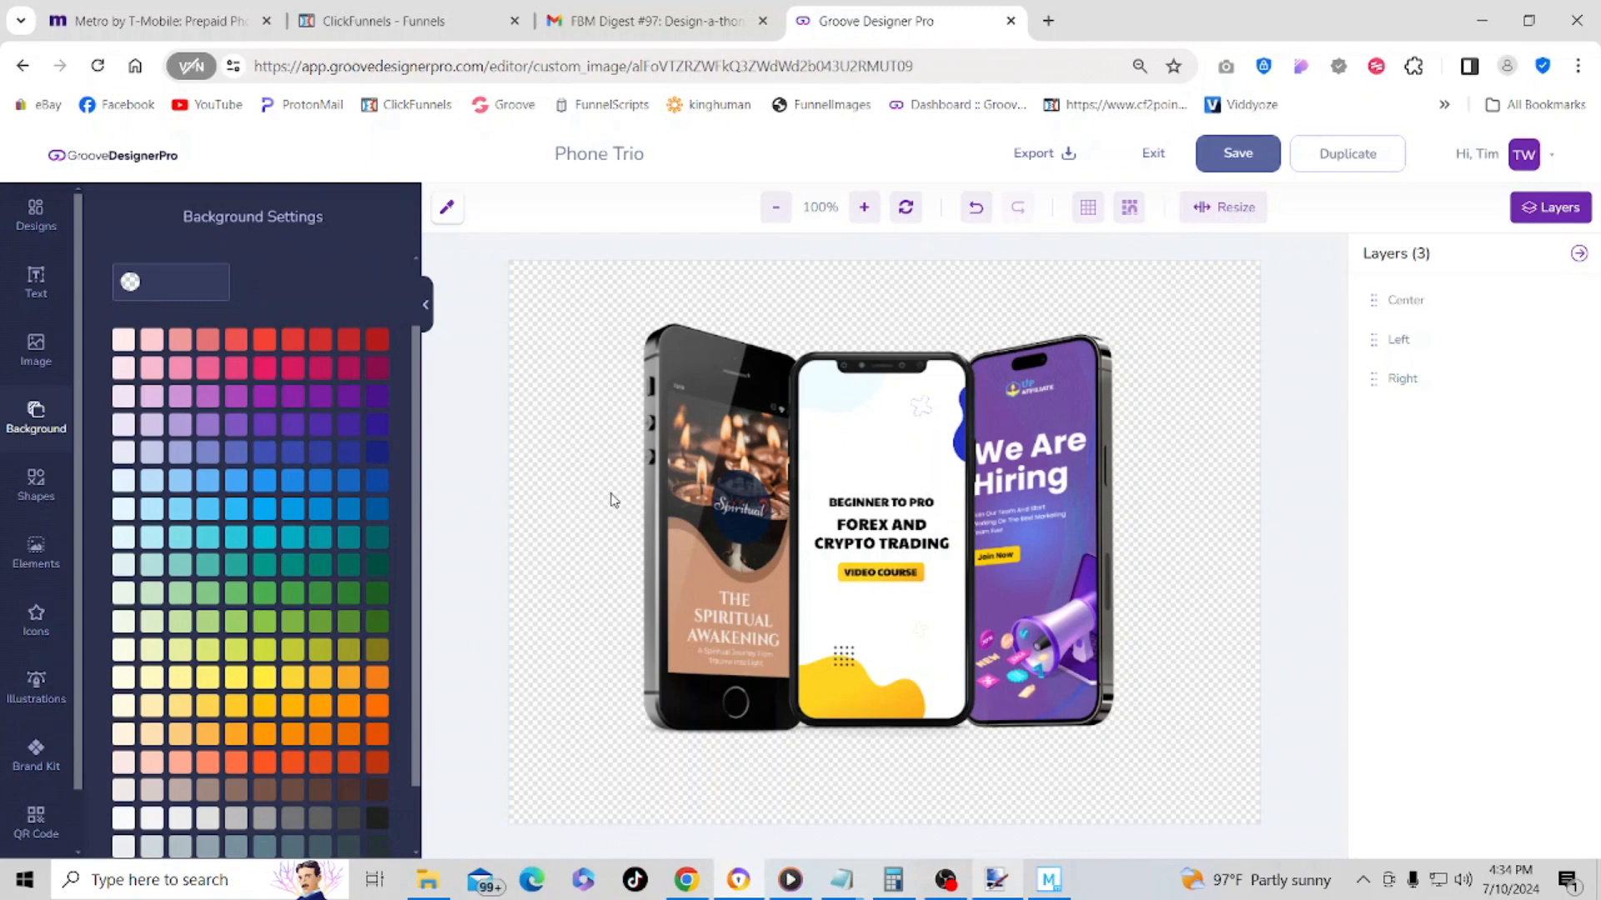
- Add the Left, Center and Right phones one by one to a multiple selection, and deselect them
click(688, 454)
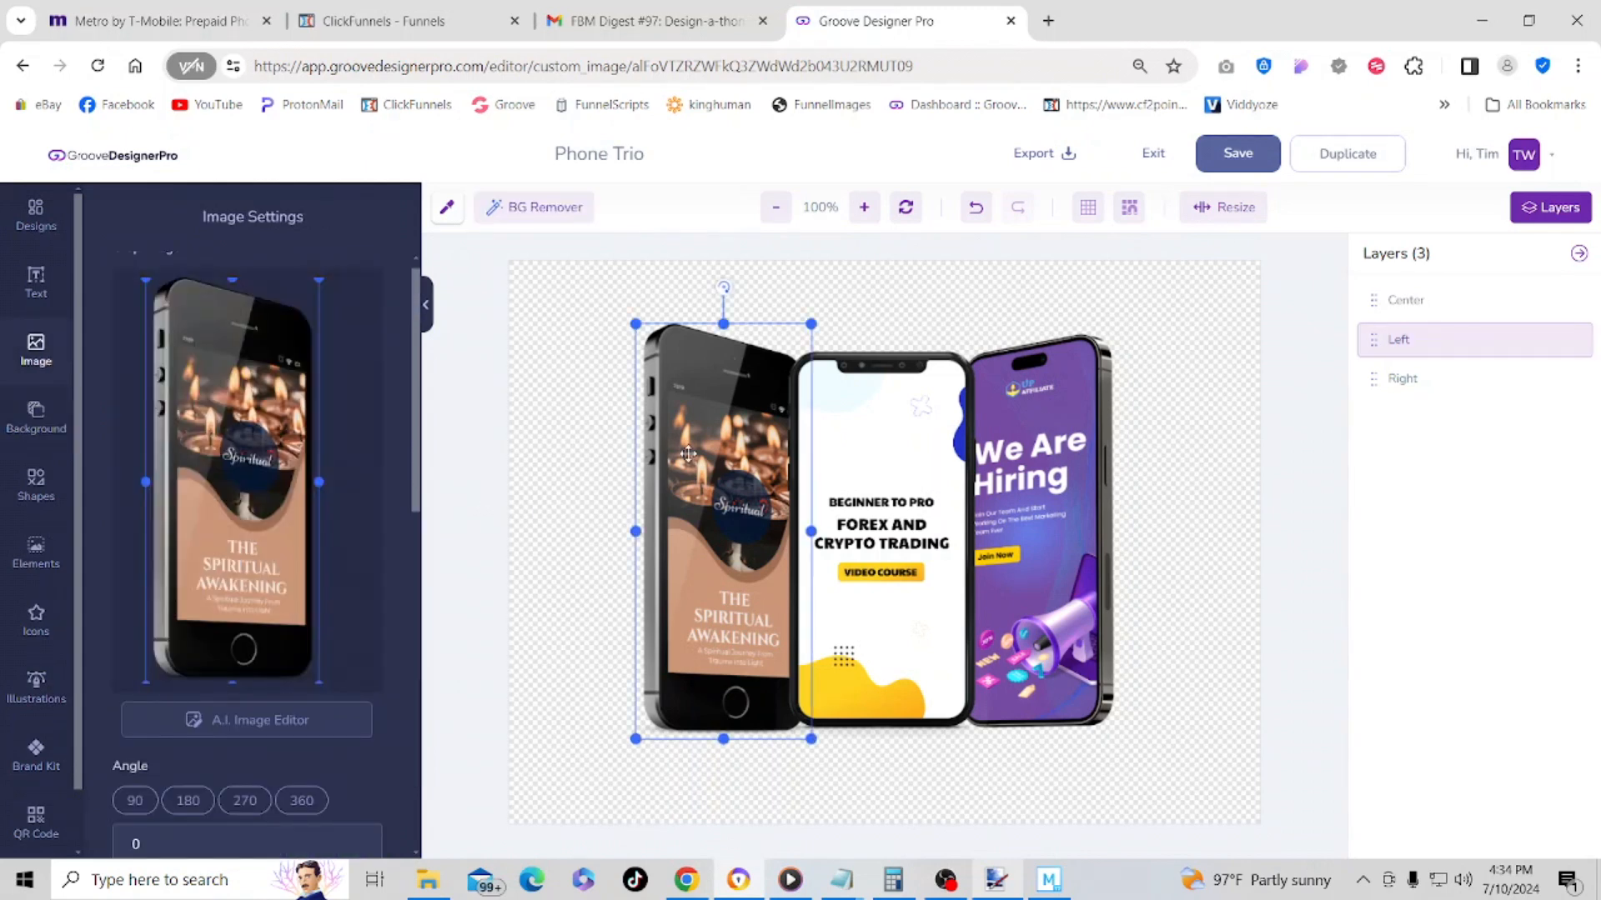
shift+click(888, 425)
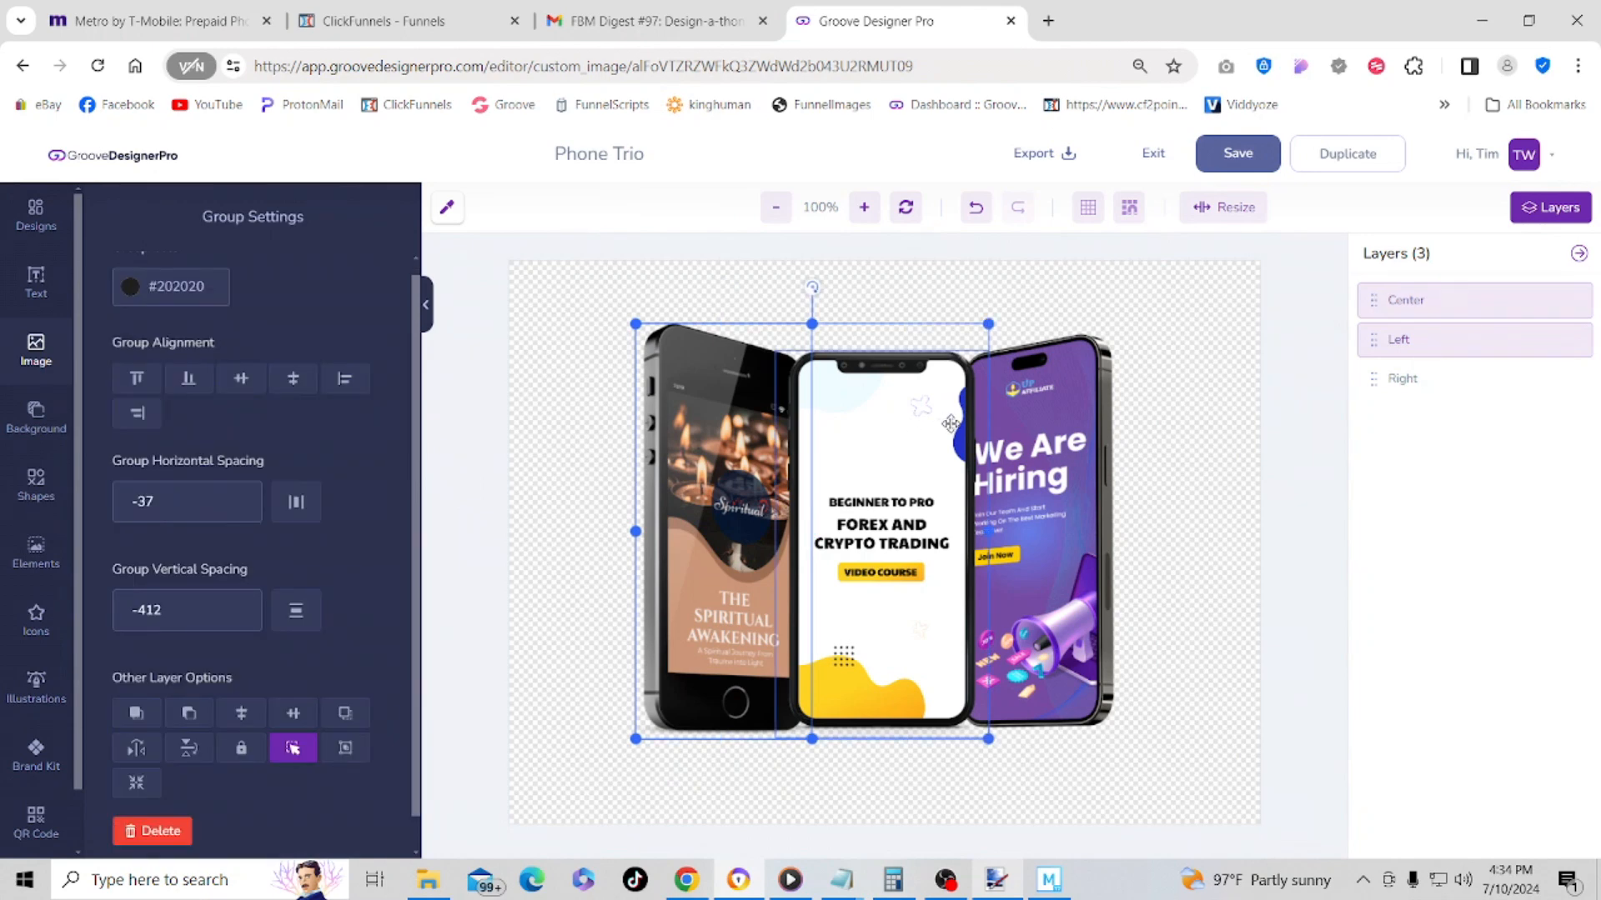
shift+click(1034, 425)
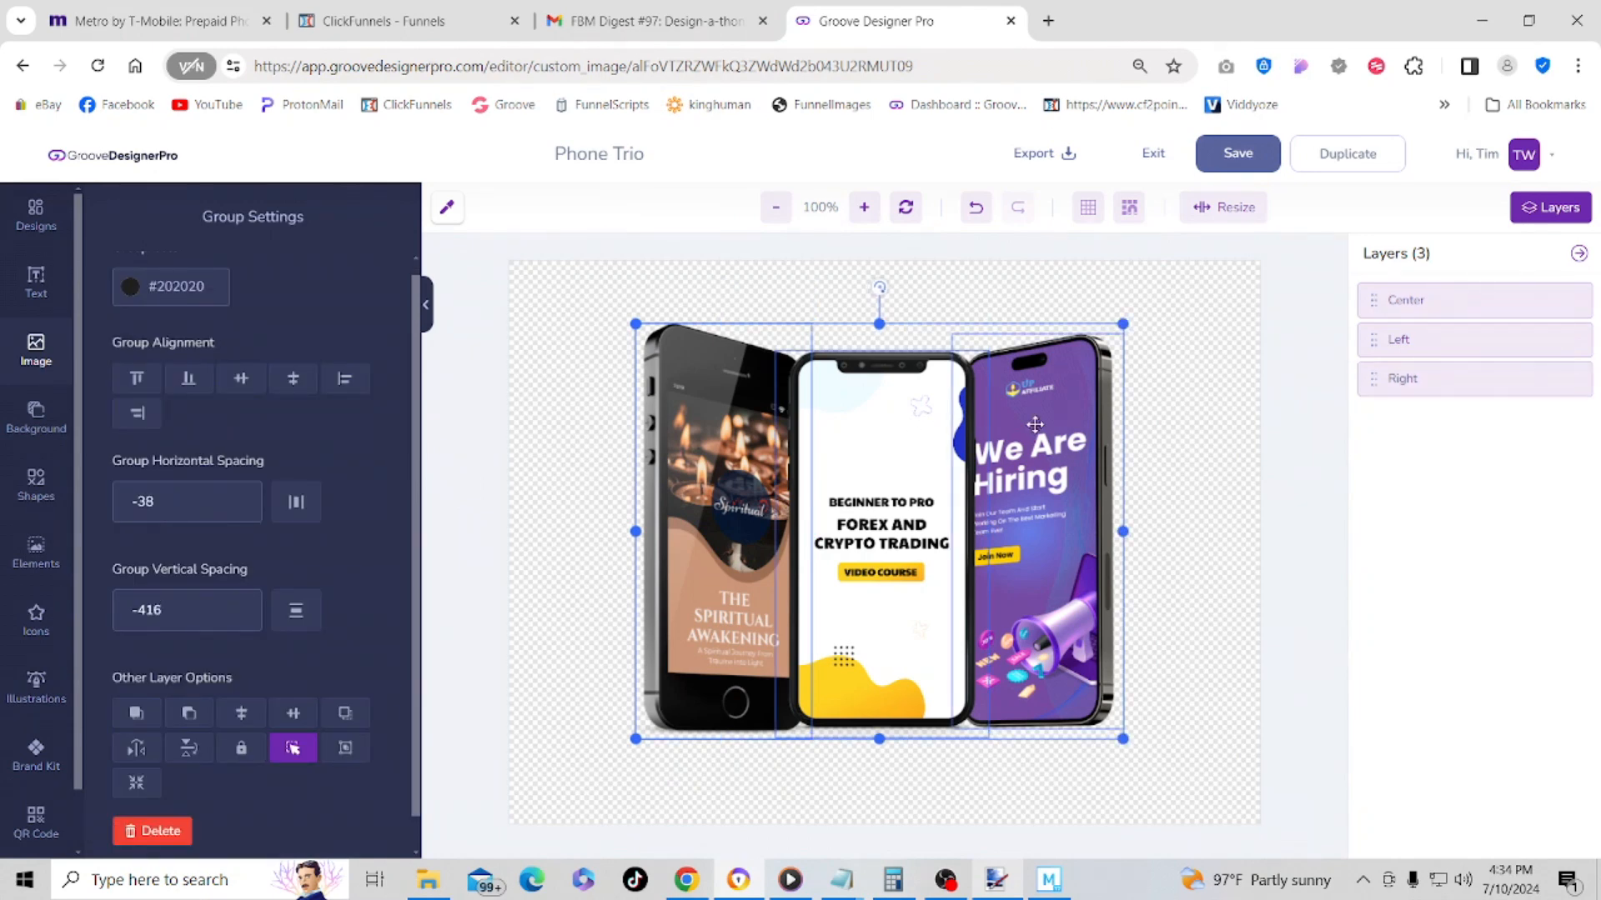
click(1252, 398)
- Select the three phones together and combine them into one group
mouse_move(1543, 302)
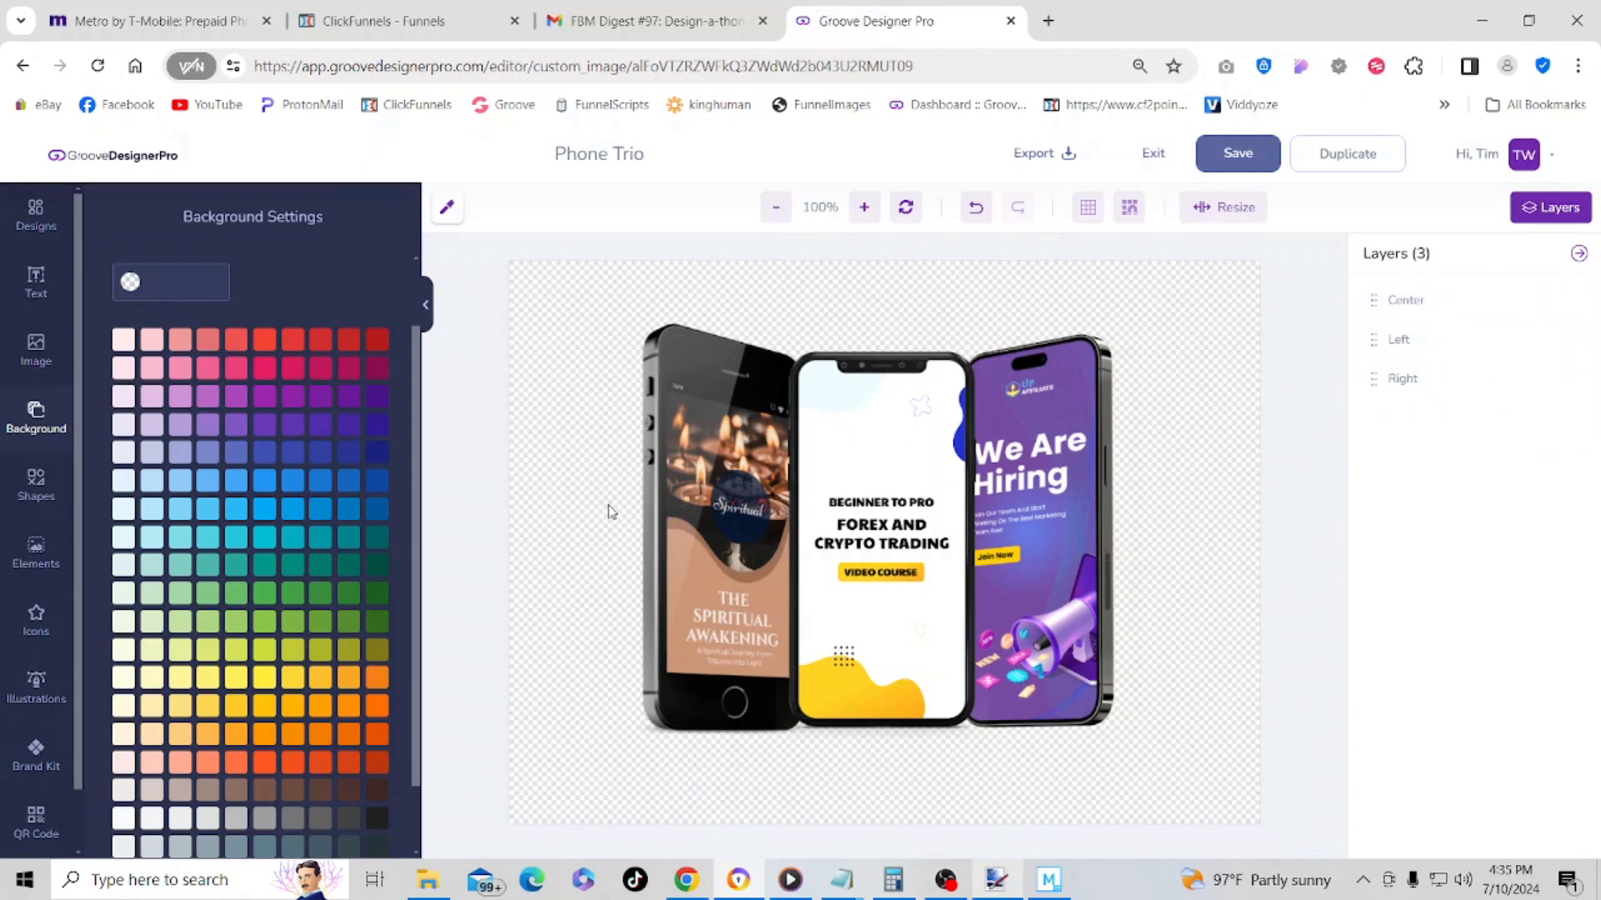
drag(608, 503, 1198, 600)
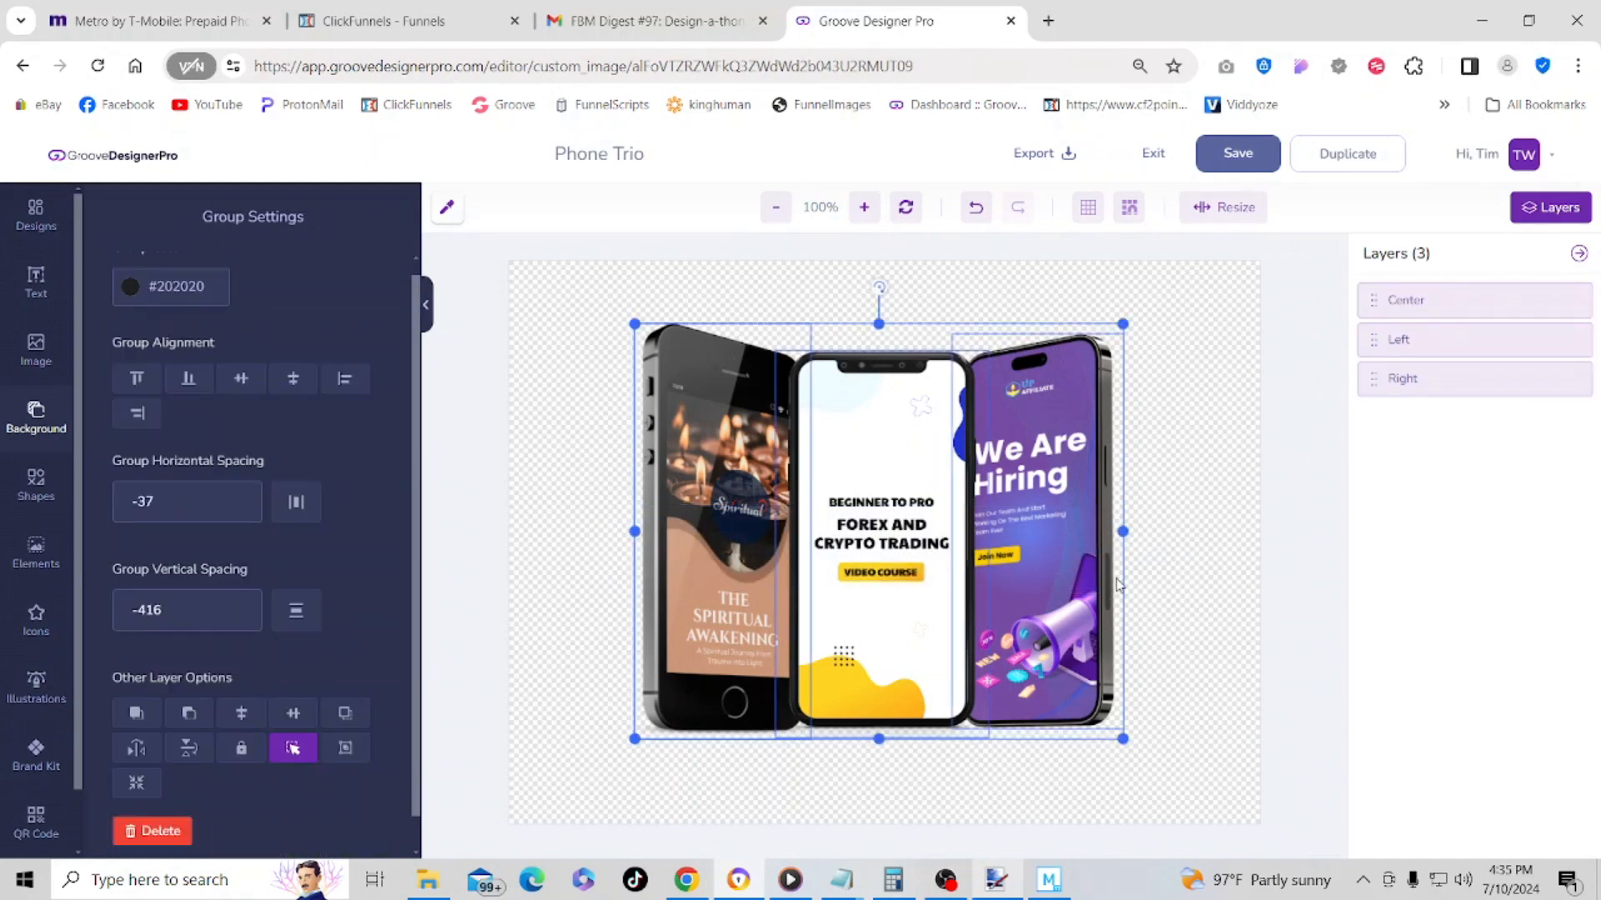
right_click(1032, 373)
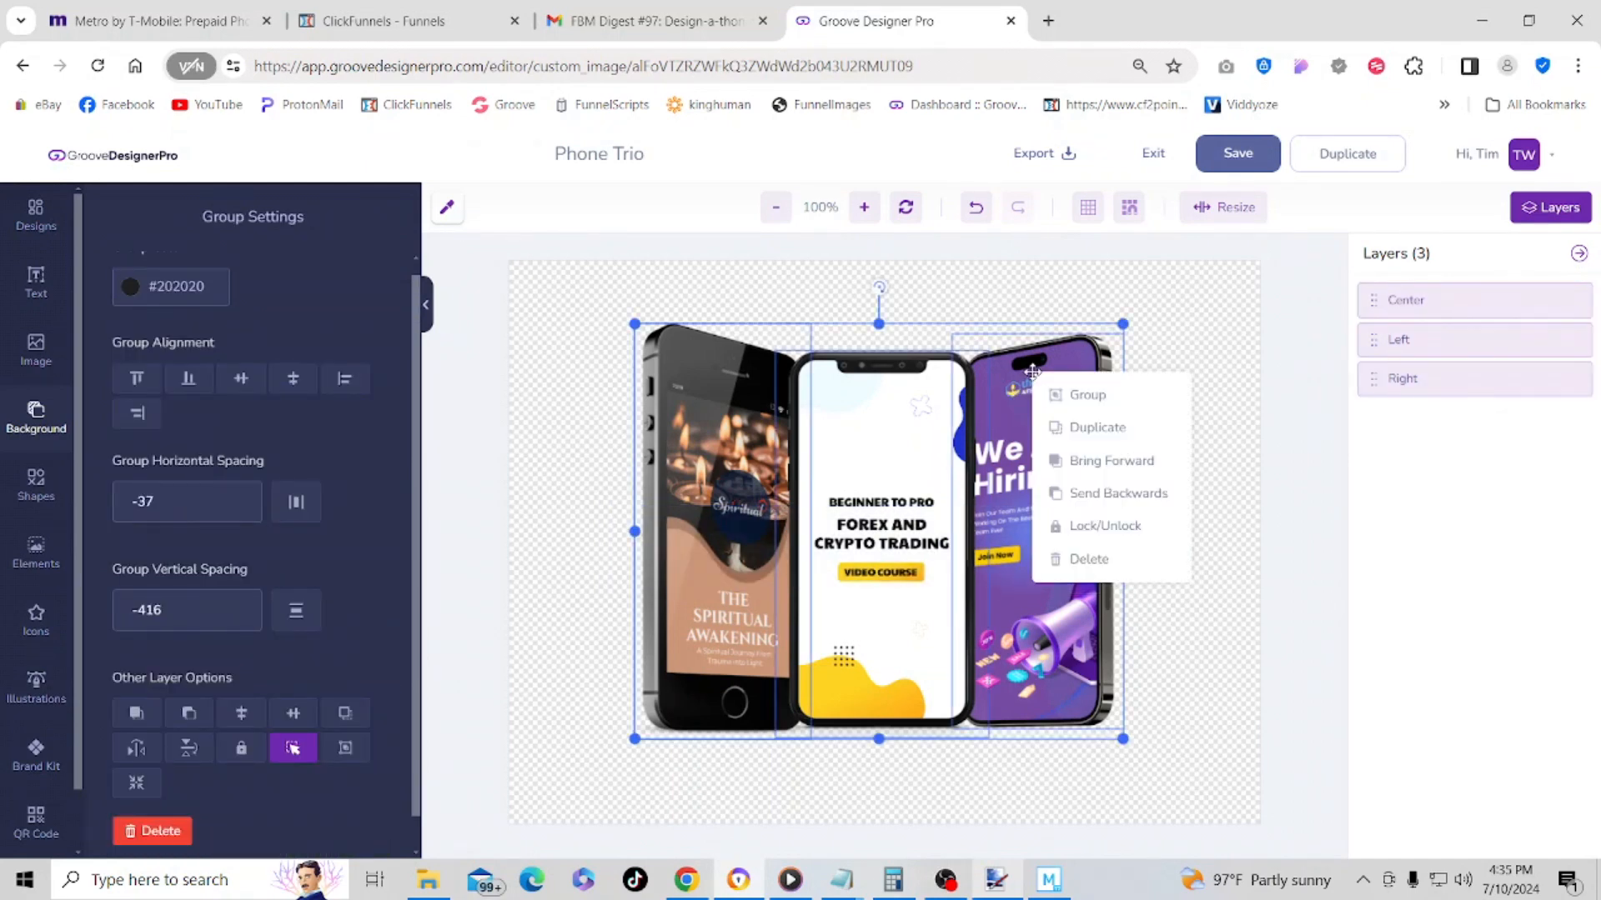
click(1083, 398)
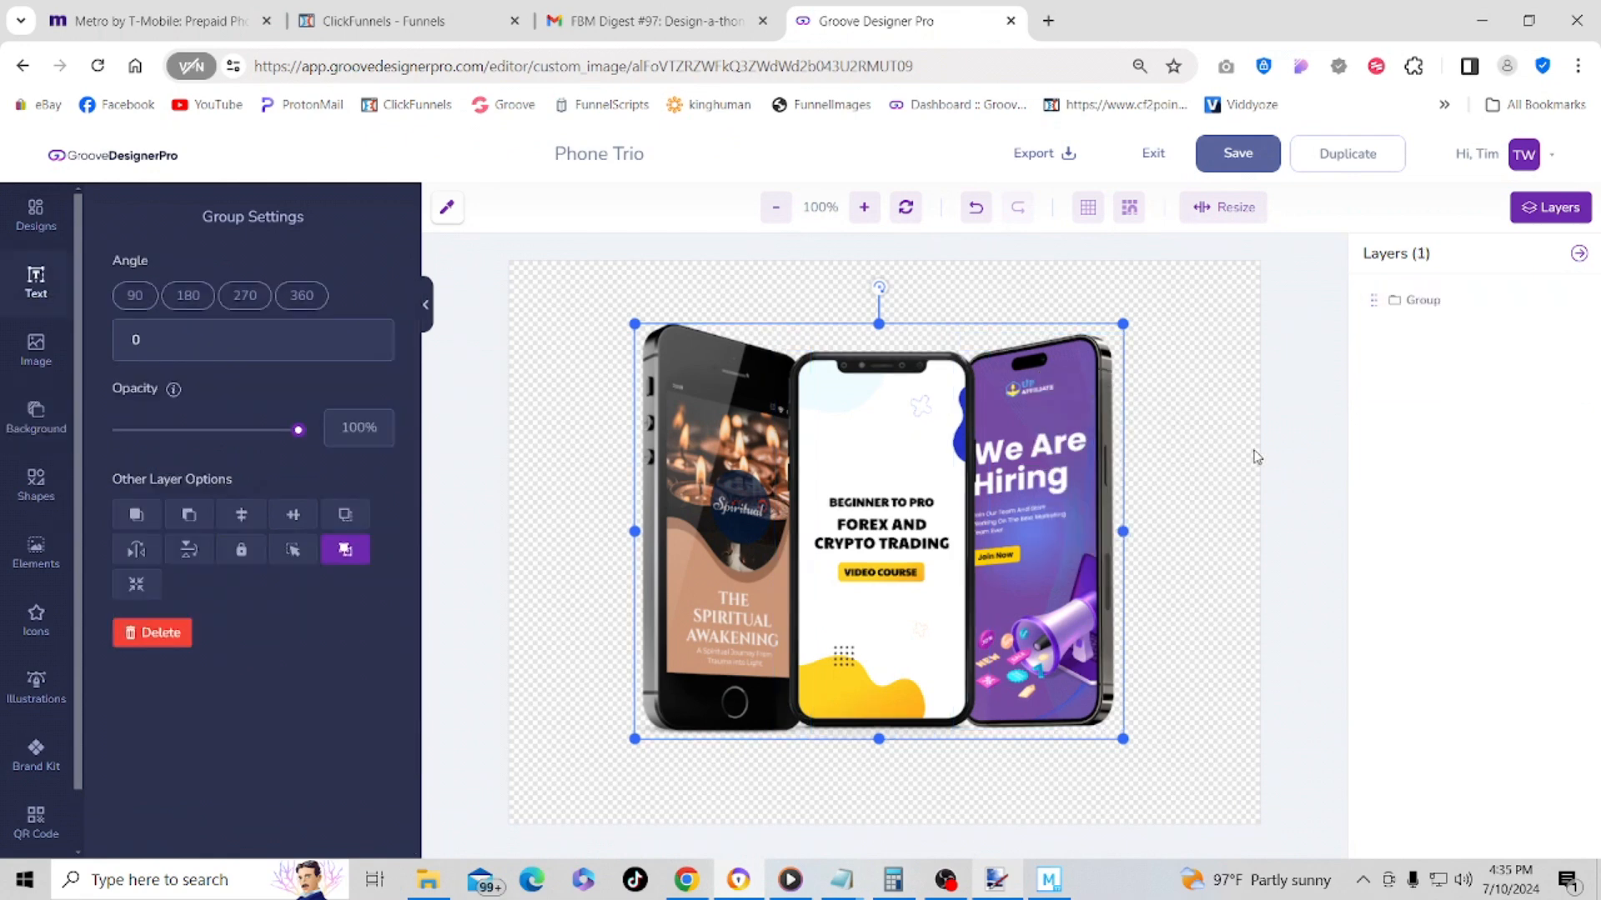
click(1215, 455)
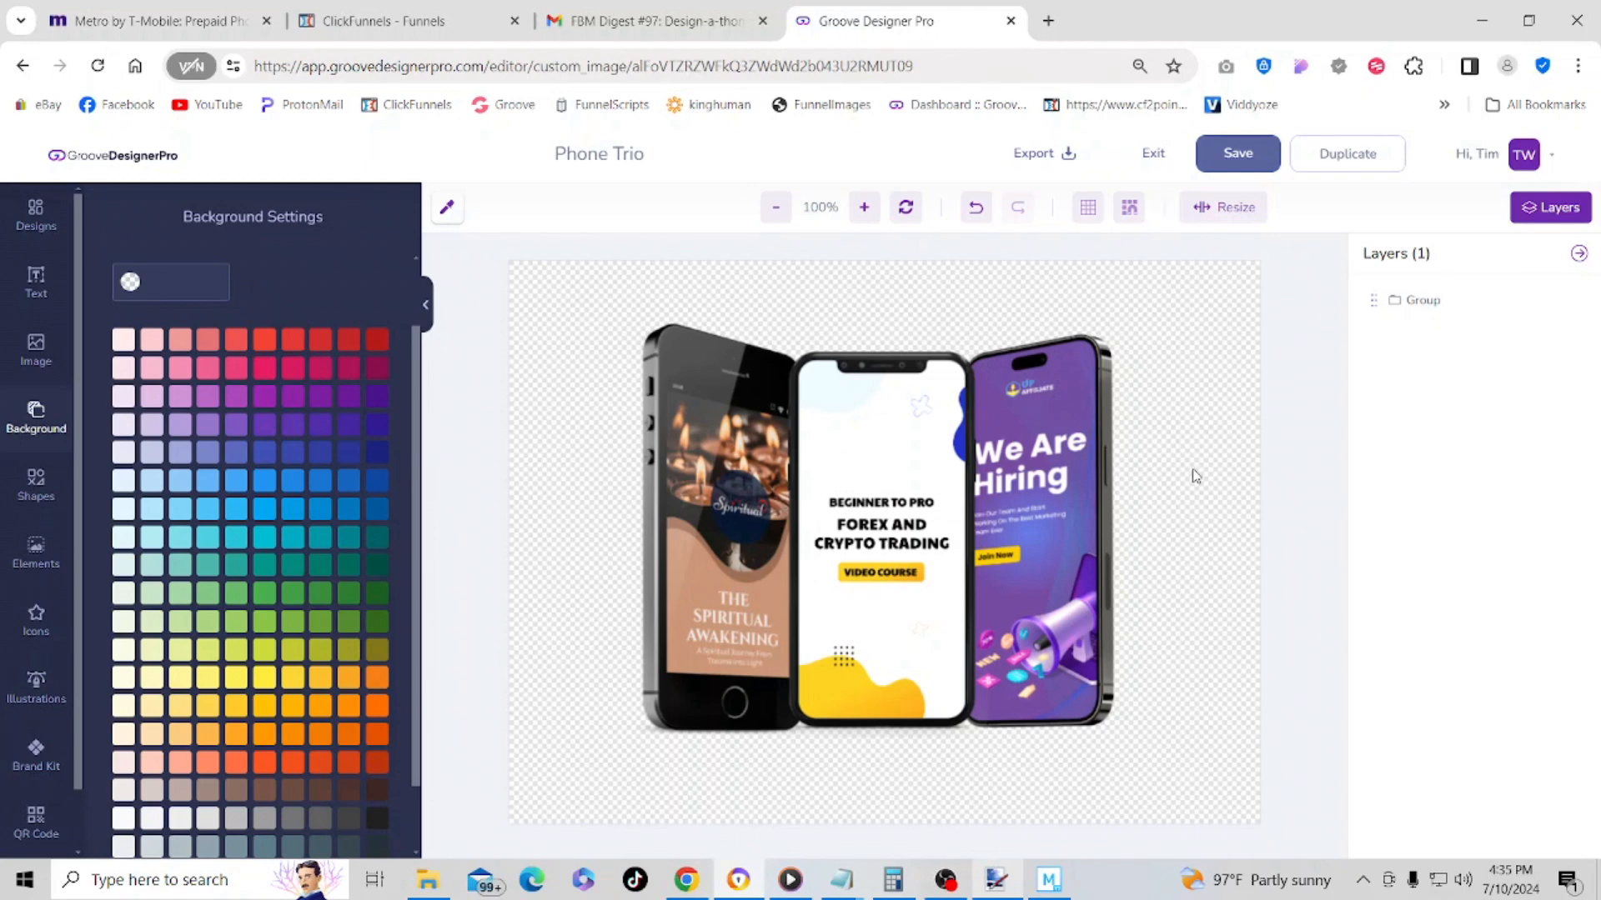
- Move the grouped phones into the upper-left corner of the canvas, leaving a small margin
drag(1192, 469, 637, 566)
drag(740, 506, 631, 457)
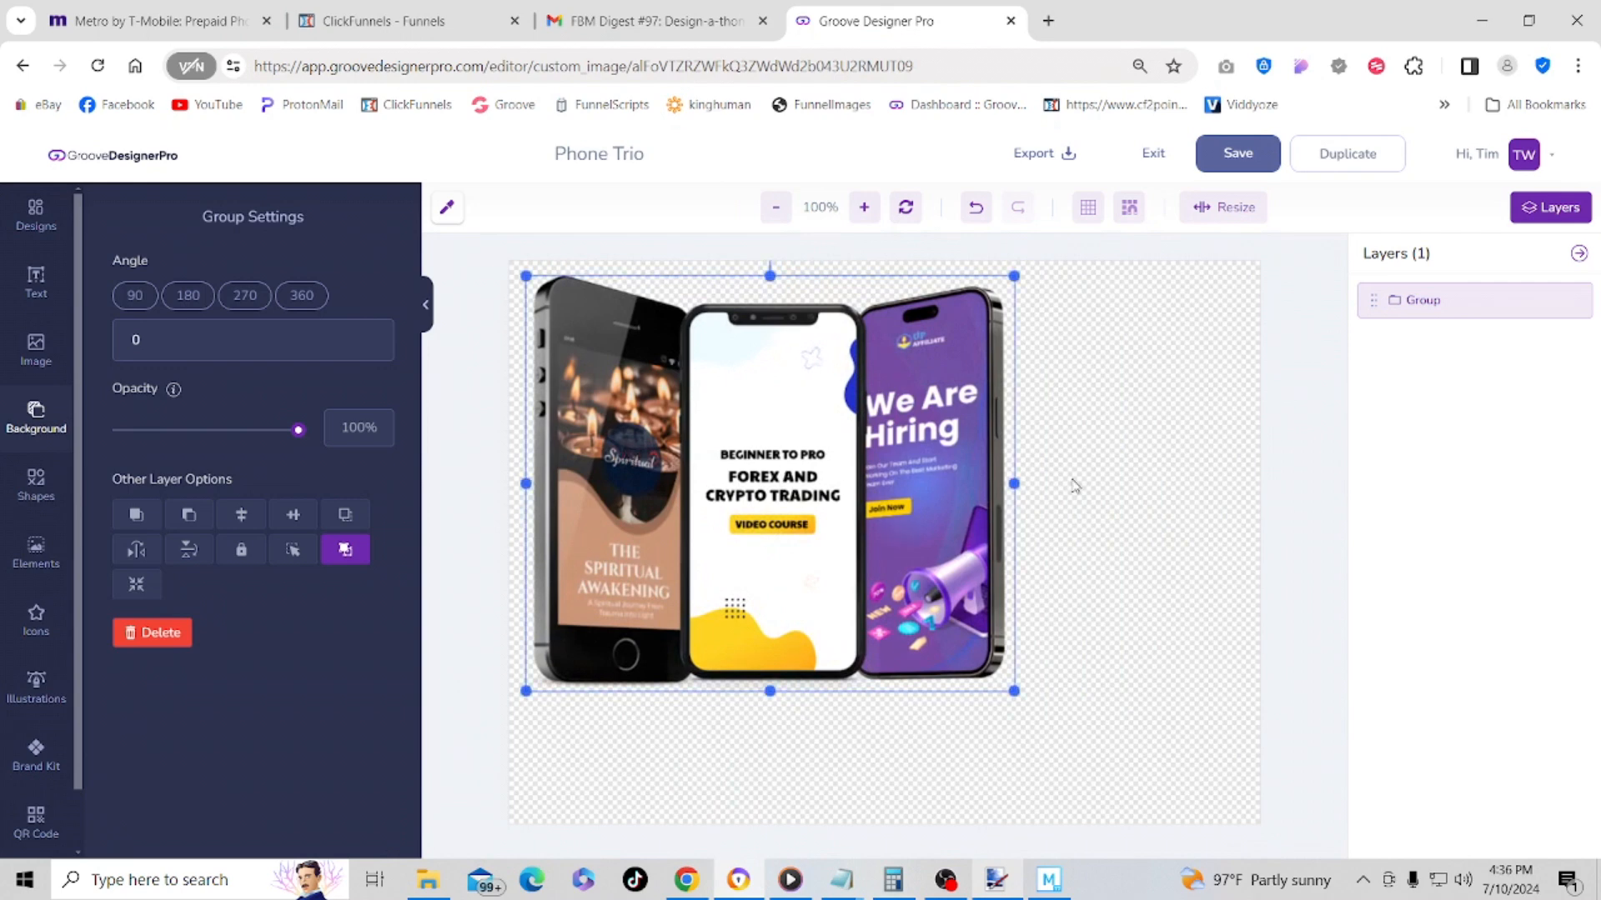
click(1094, 469)
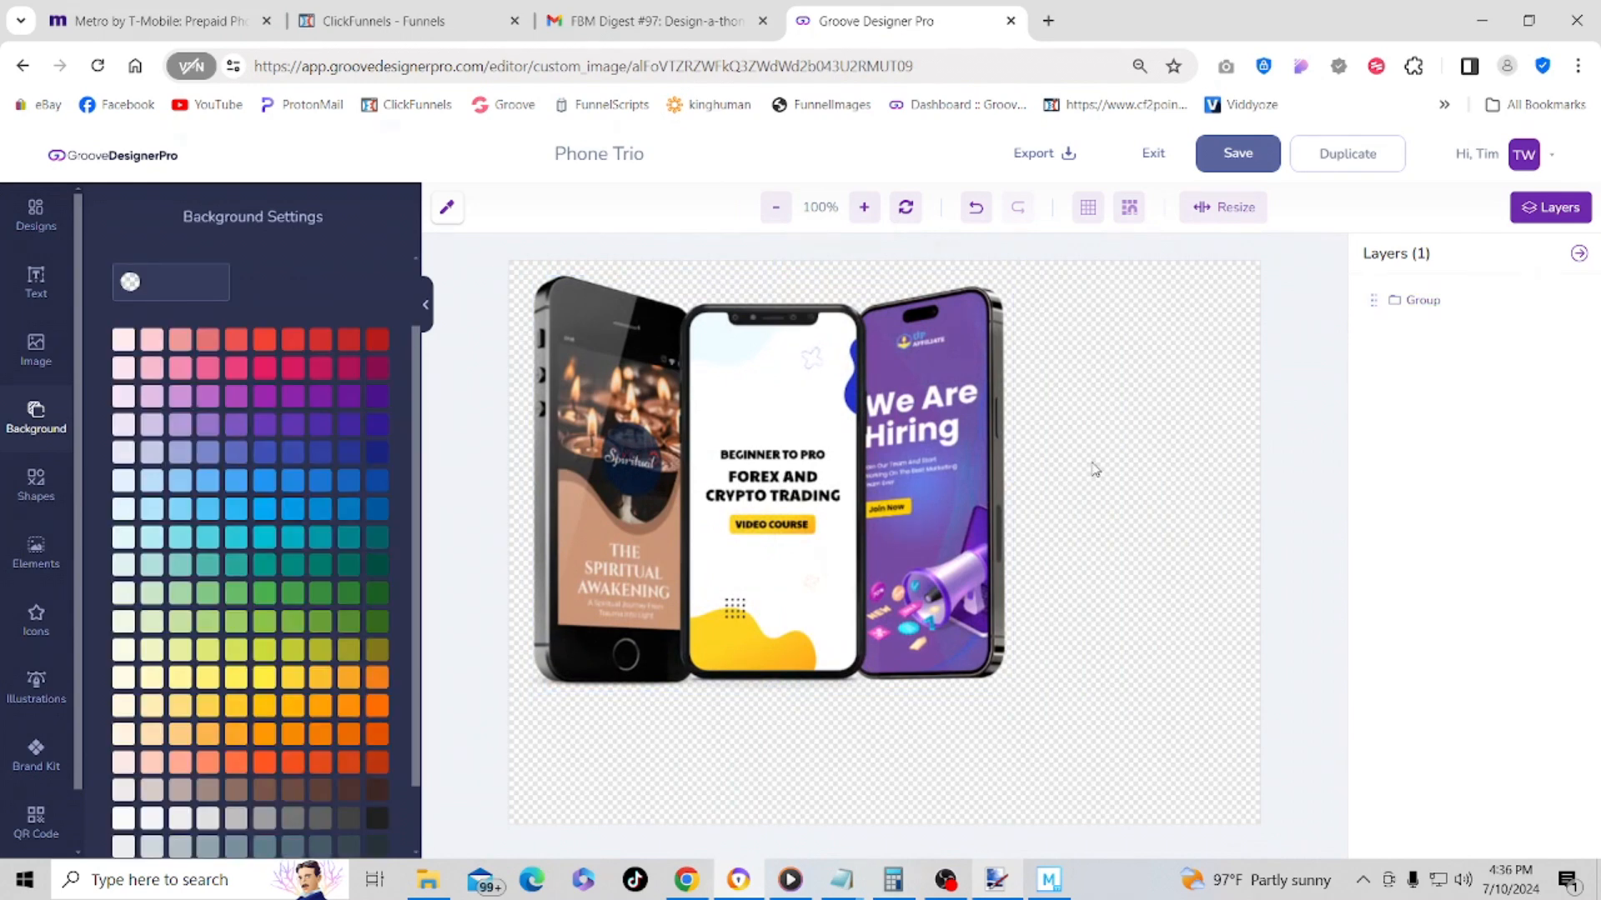
click(1242, 211)
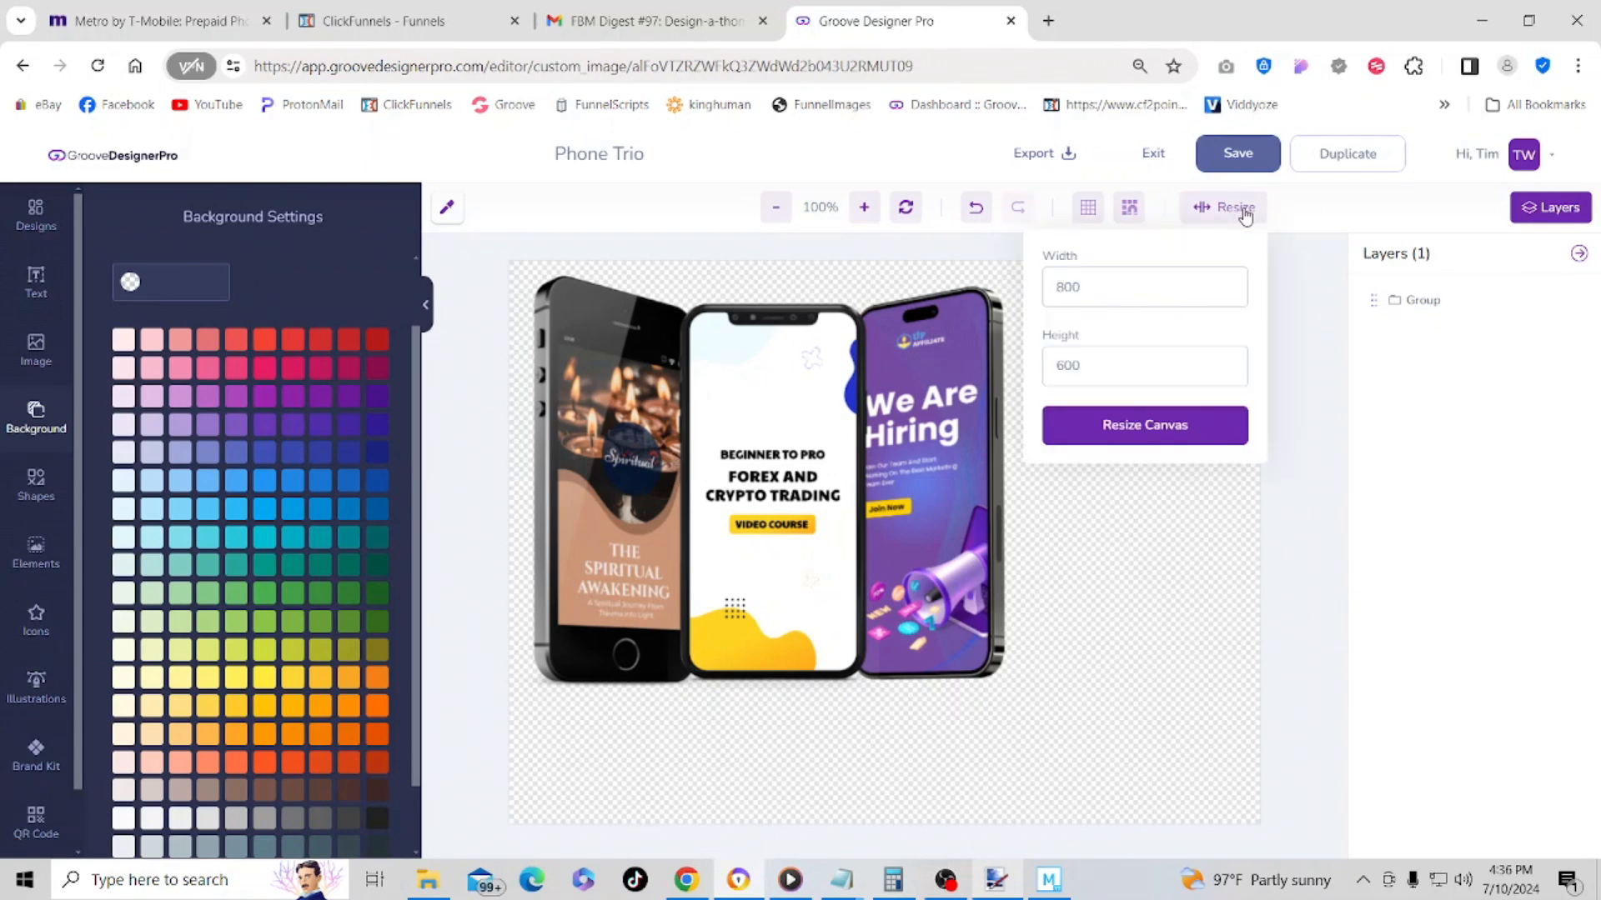
click(1200, 537)
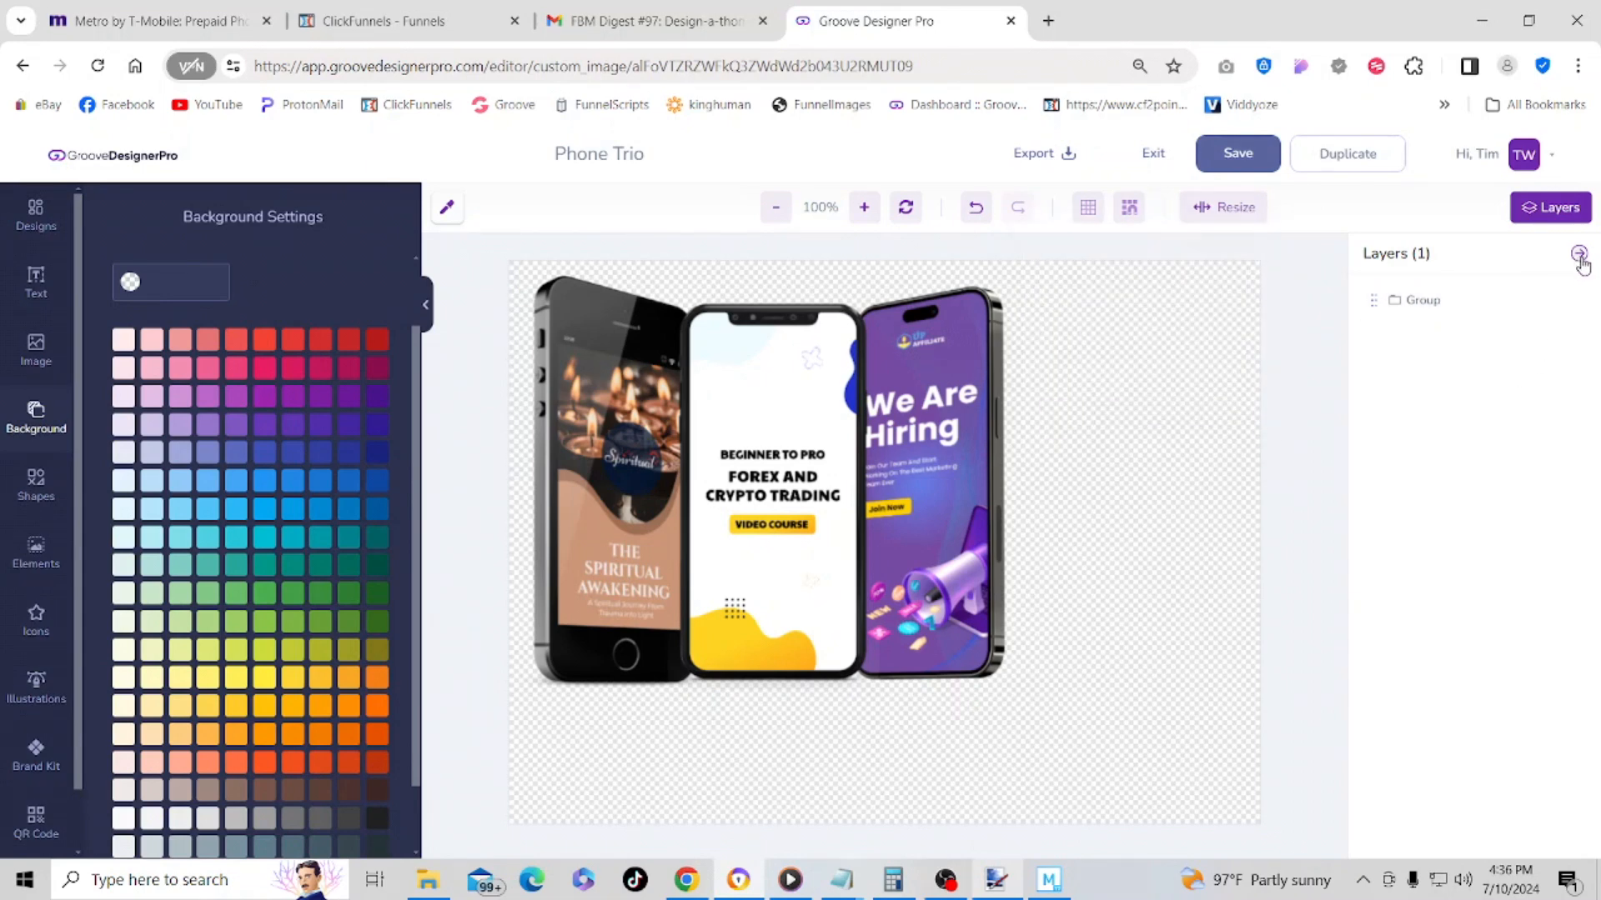
- Rename the group layer as Phone Trio Group and lock it
click(1442, 311)
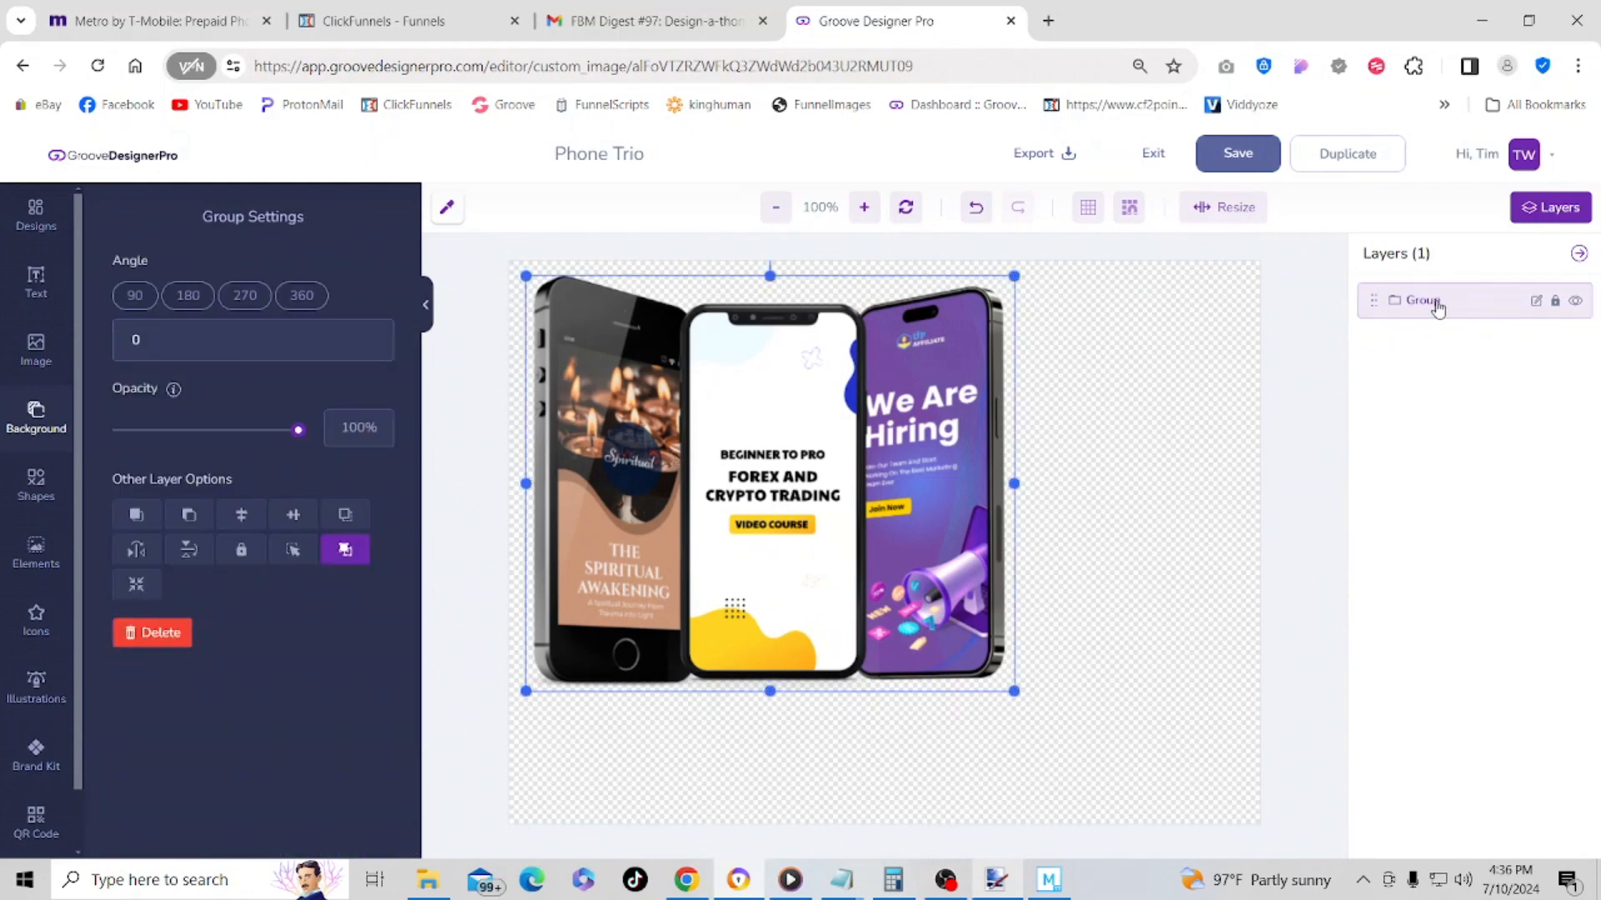
click(1536, 300)
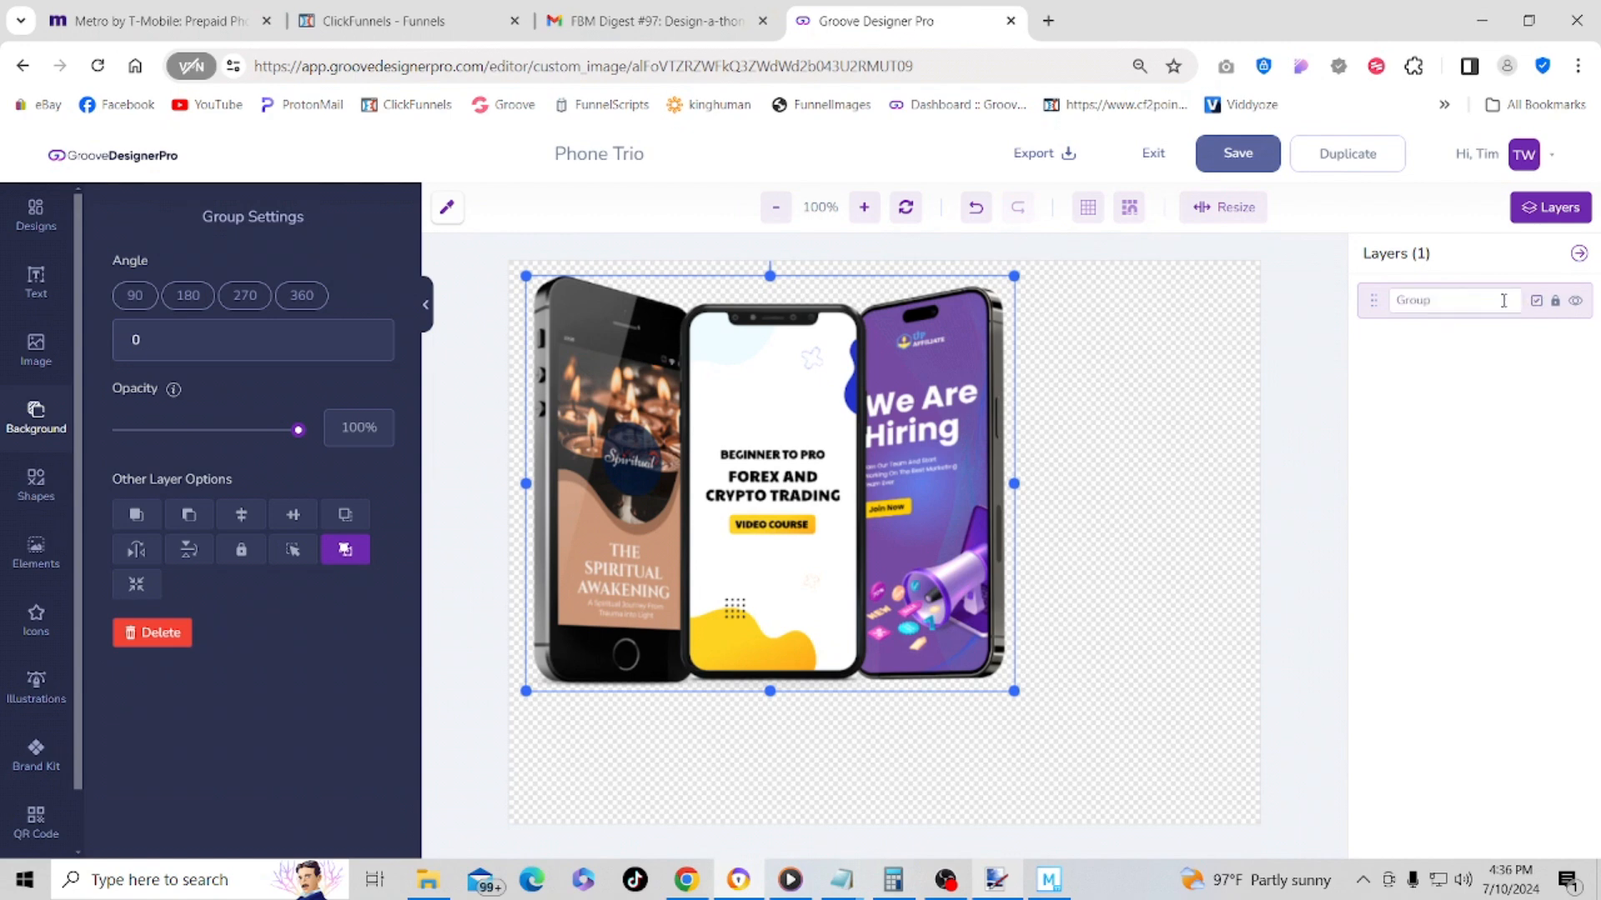
double_click(1447, 308)
key(BackSpace)
text(Phone)
text( Trio Gr)
text(po)
text(op)
text(u)
click(1537, 301)
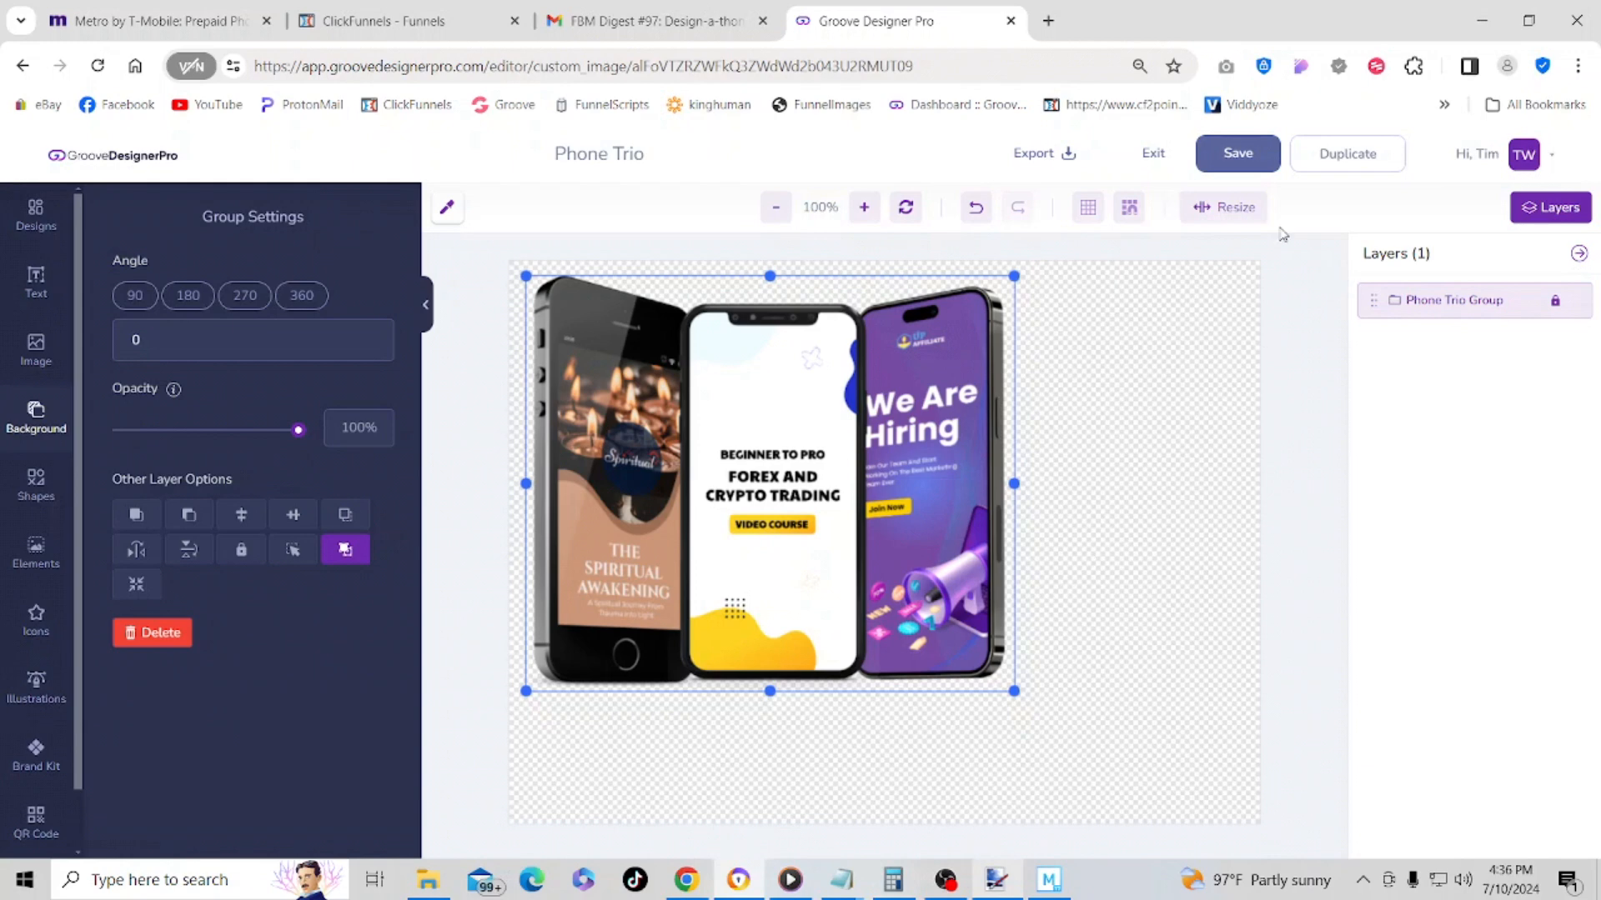
- Resize the canvas so it fits closely around the grouped phones with a narrow, even margin
click(1249, 215)
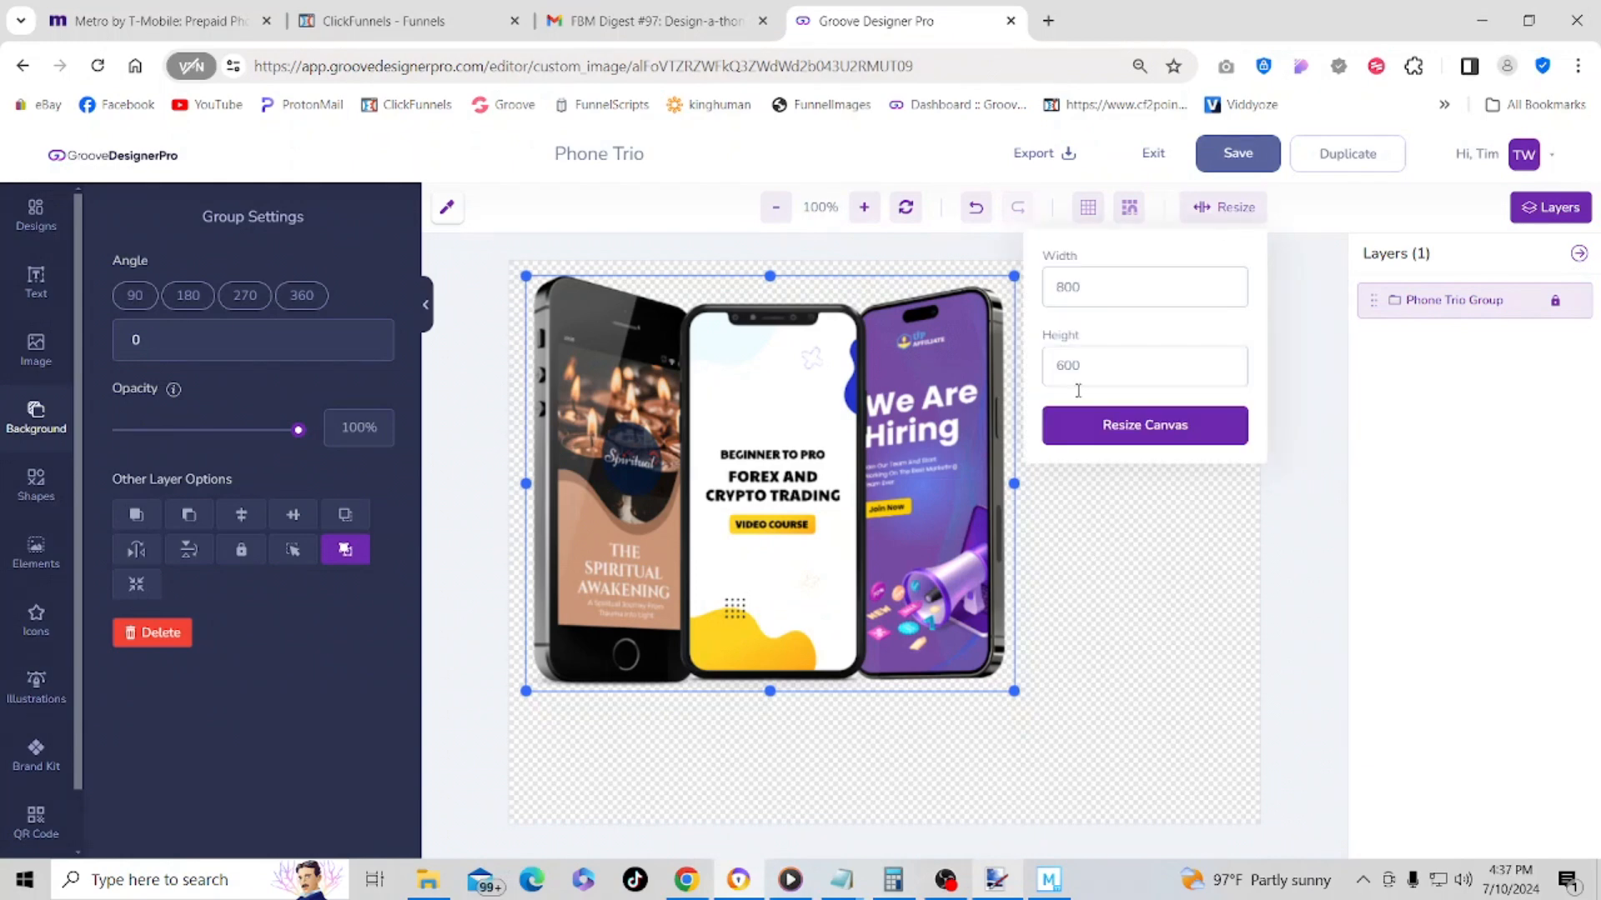
click(1025, 700)
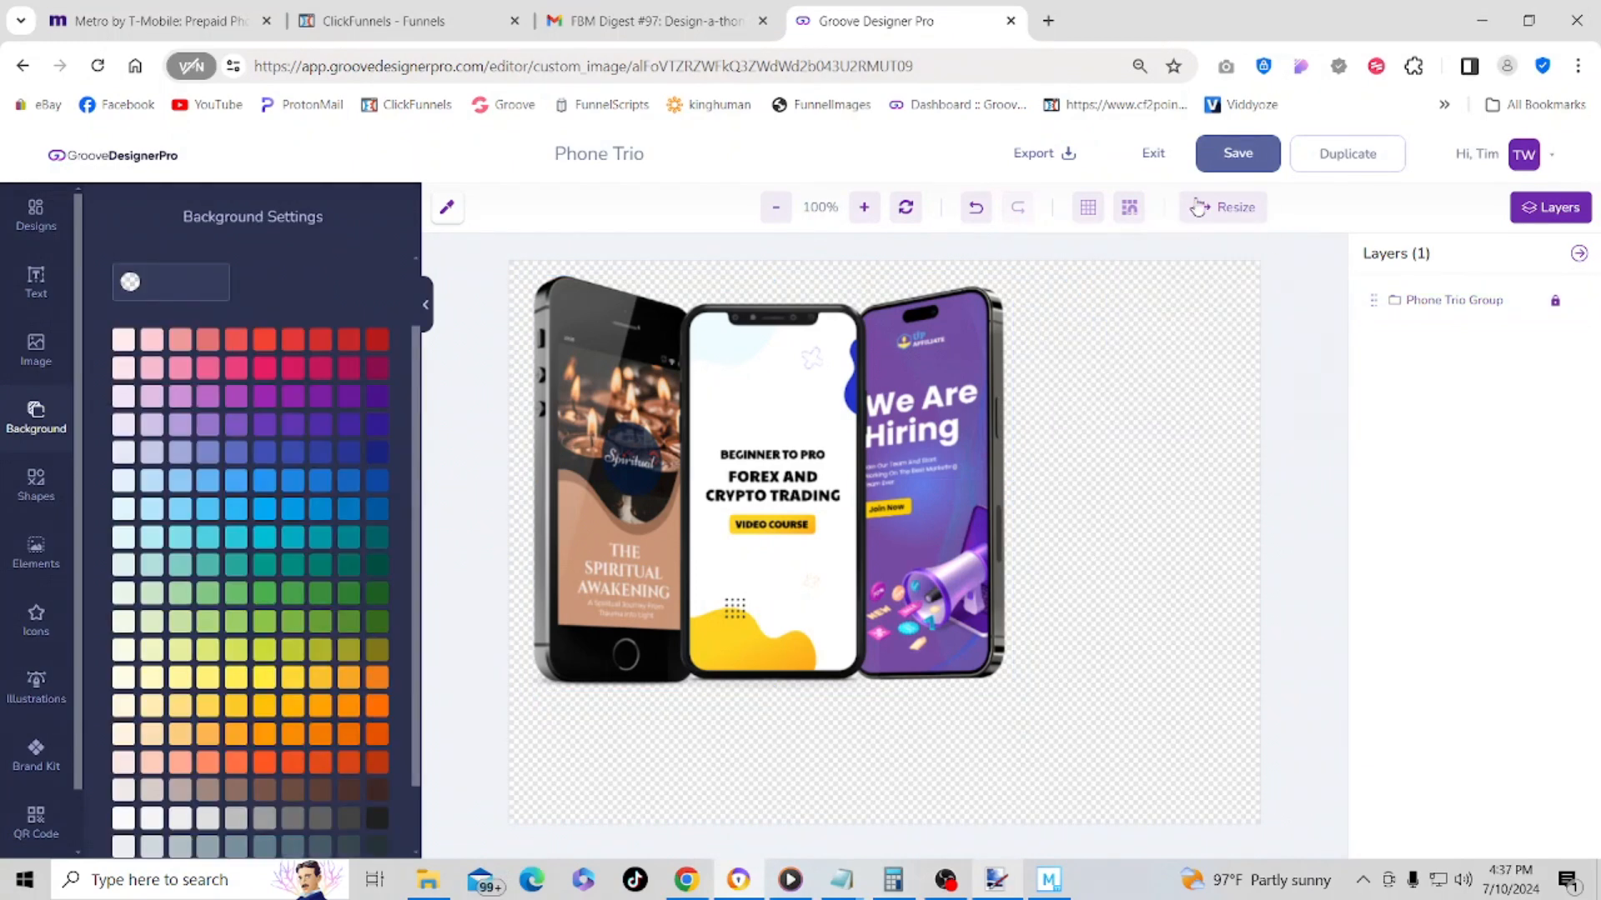
click(1240, 213)
click(1145, 424)
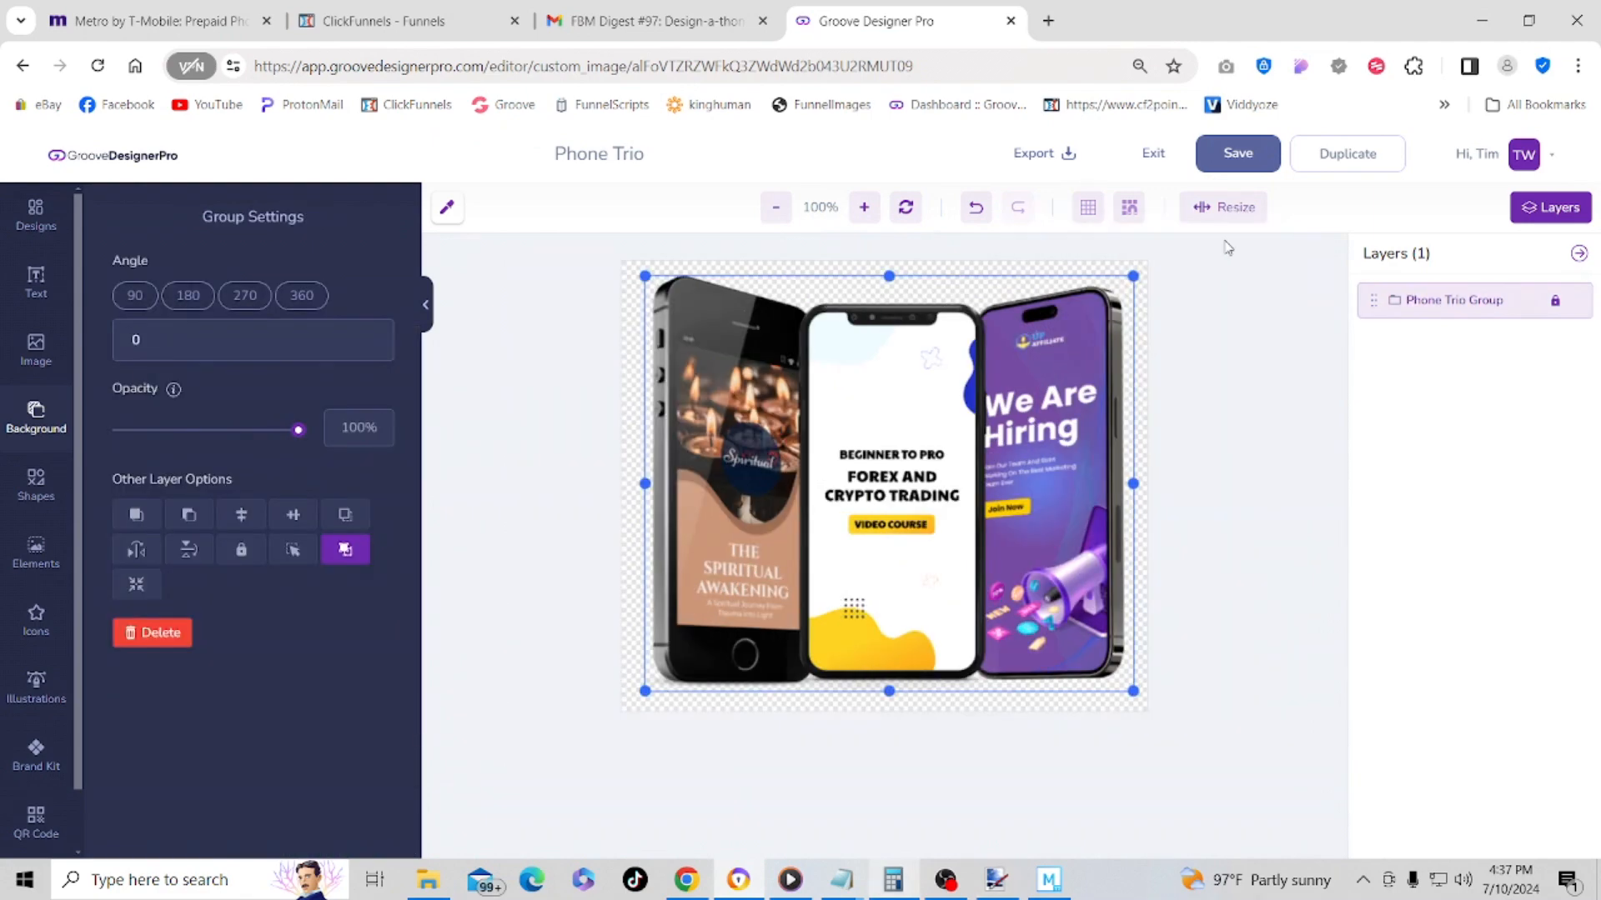
- Save the resized Phone Trio design and go to it in the My Designs list
click(1234, 153)
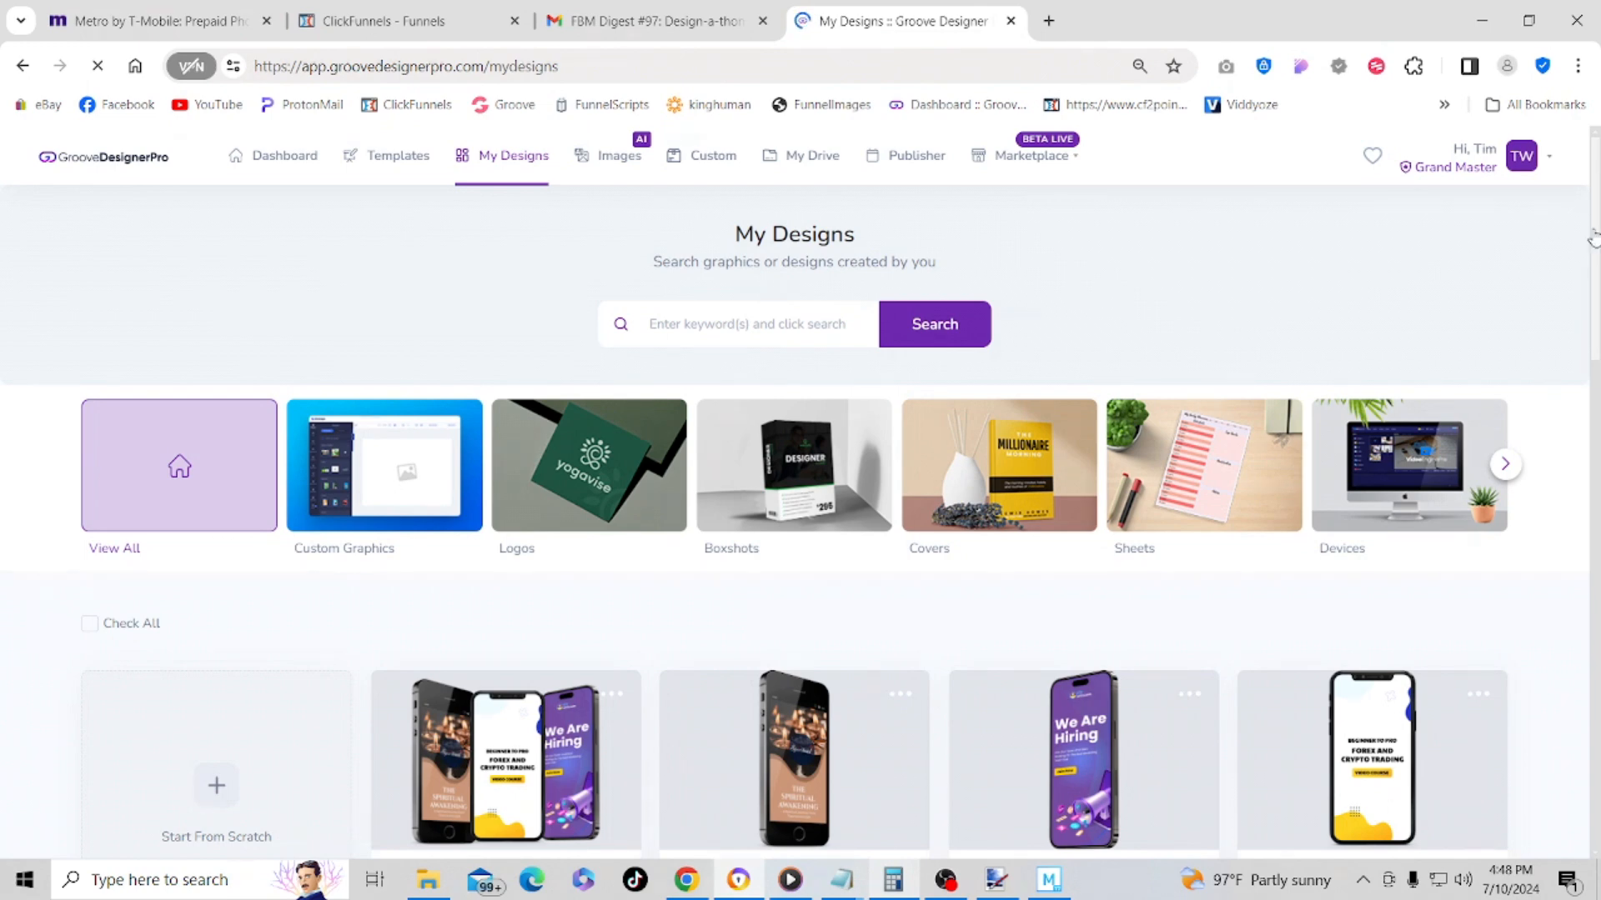
scroll(617, 531, down, 1)
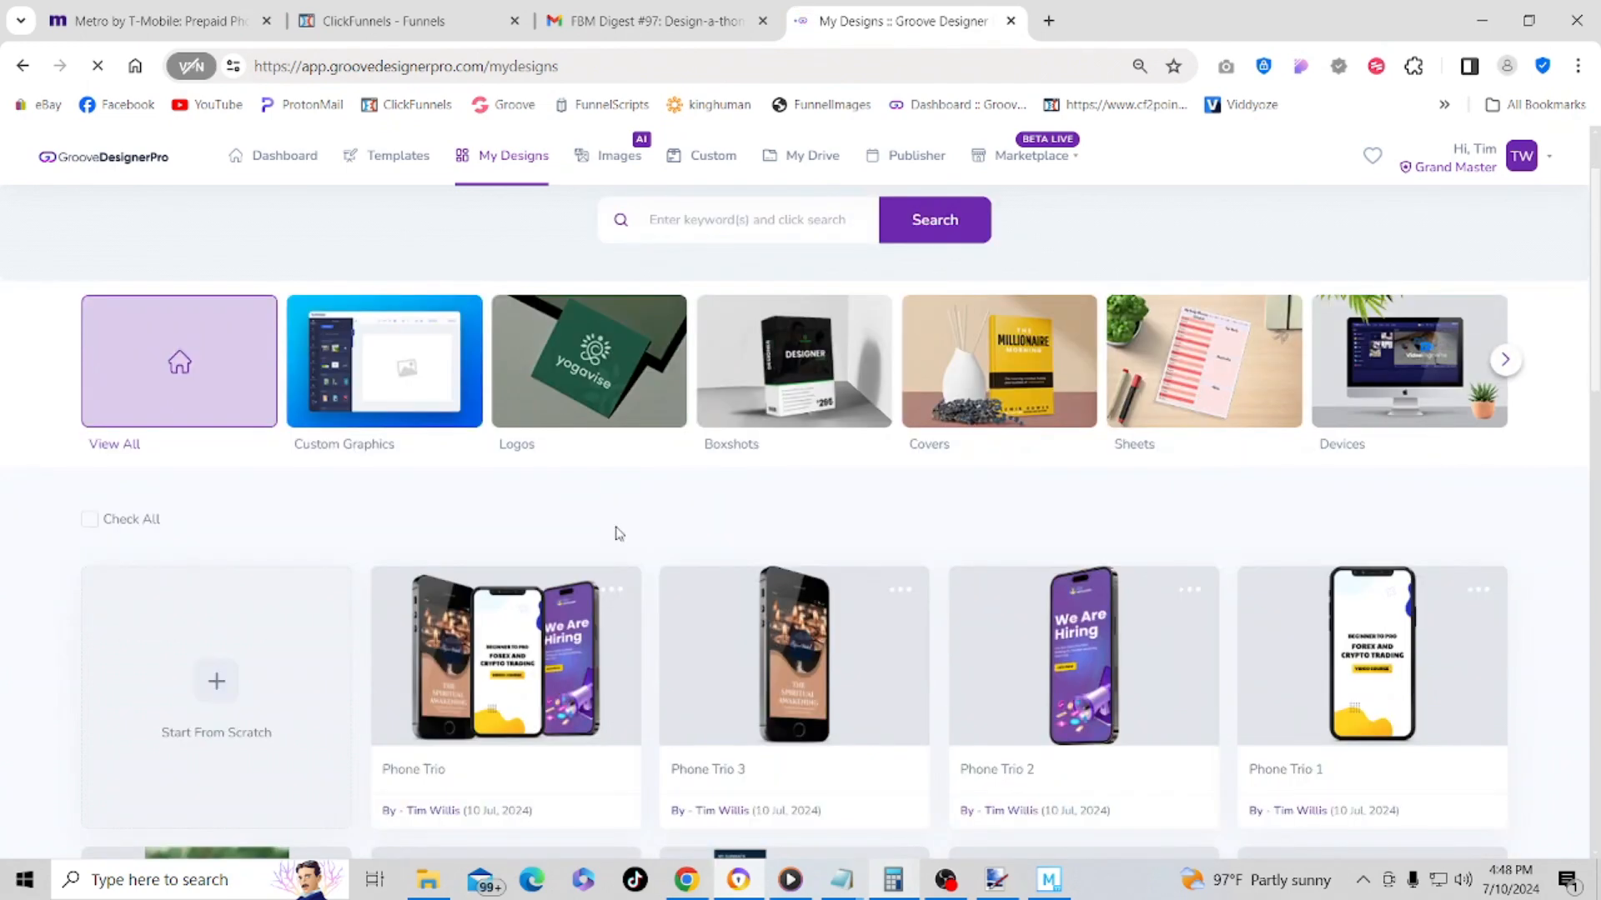